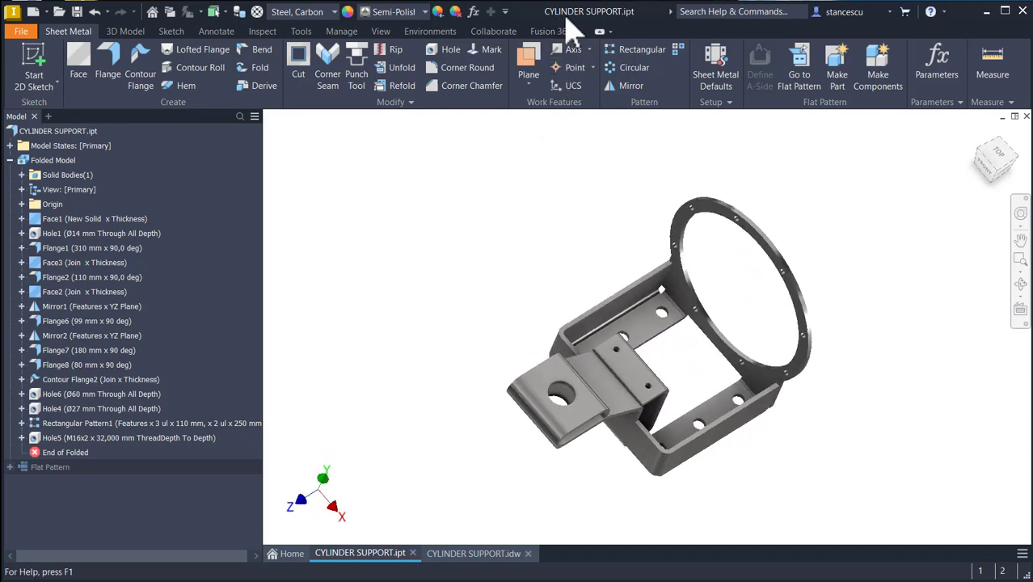
Open the CYLINDER SUPPORT.idw drawing and examine its views, focusing on the diameters of the ring in the front view
{"action": "key", "text": "F6"}
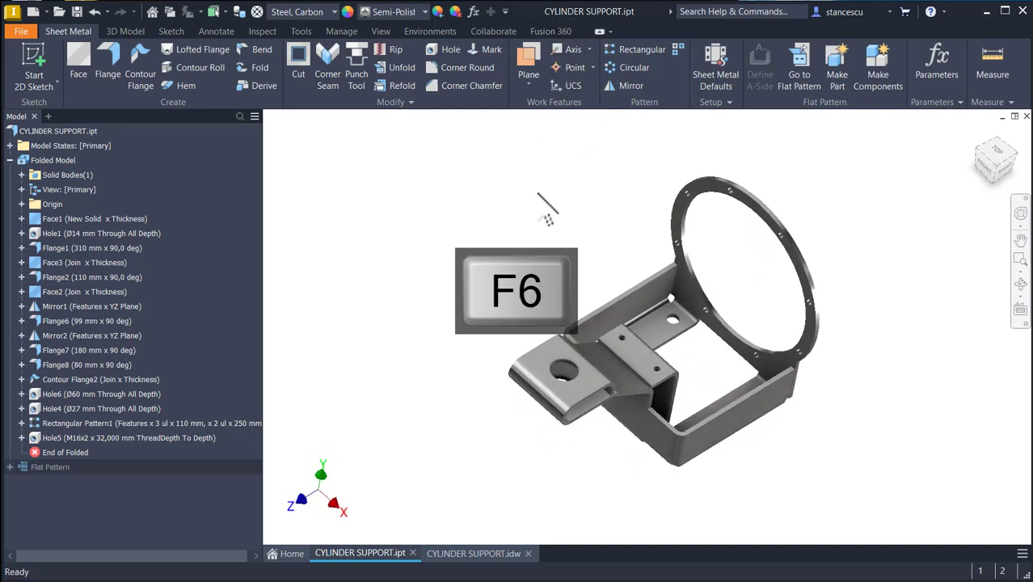
{"action": "left_click", "coordinate": [468, 555]}
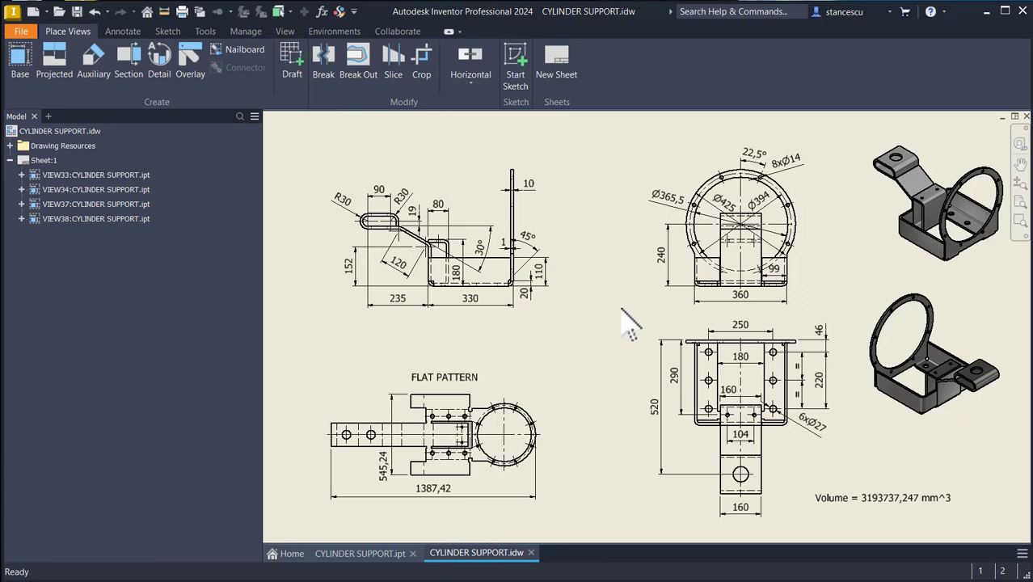
{"action": "scroll", "coordinate": [629, 324], "scroll_direction": "up", "scroll_amount": 3}
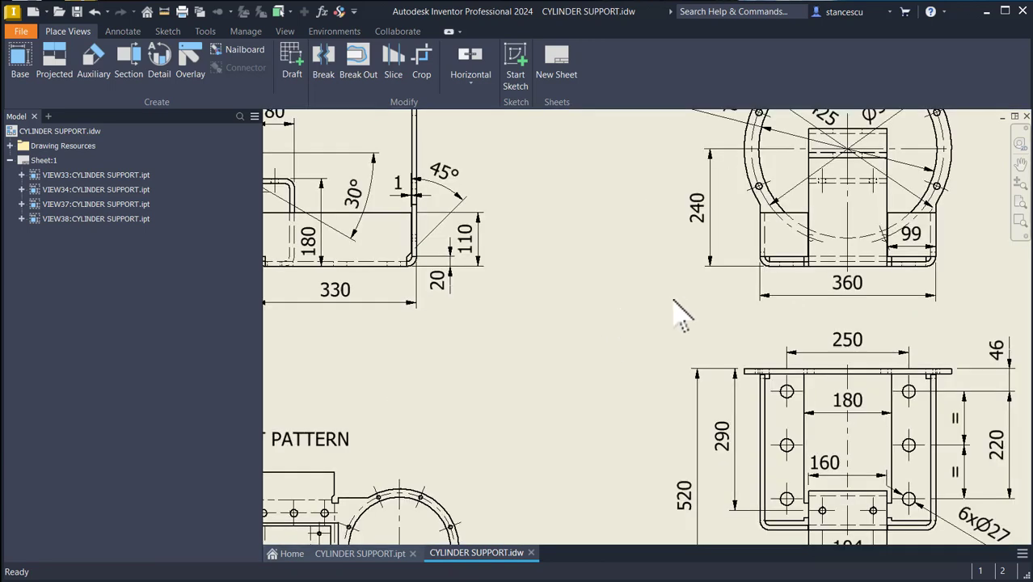
{"action": "scroll", "coordinate": [629, 278], "scroll_direction": "down", "scroll_amount": 3}
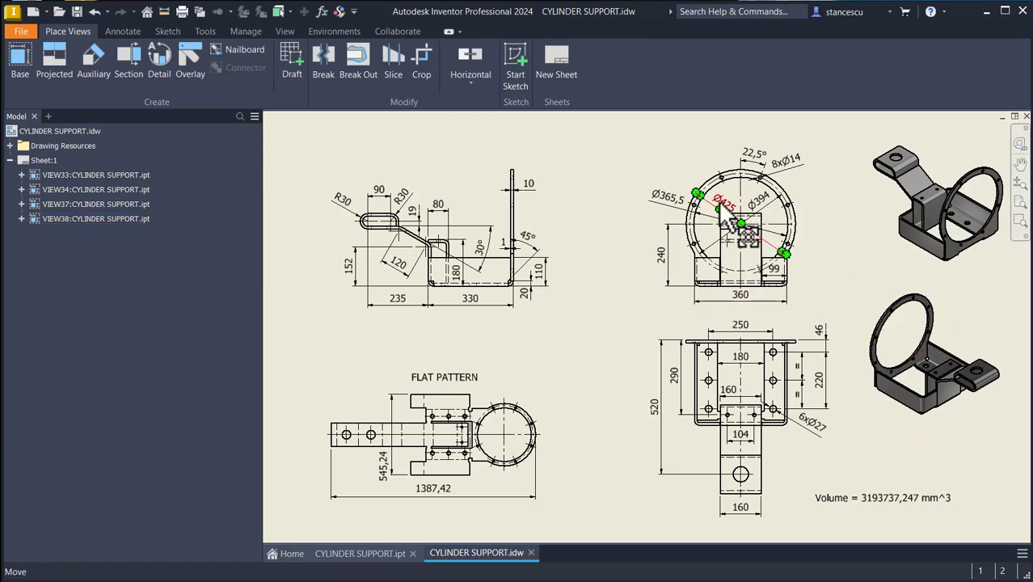
{"action": "scroll", "coordinate": [743, 207], "scroll_direction": "up", "scroll_amount": 3}
{"action": "middle_click_drag", "start_coordinate": [750, 207], "coordinate": [715, 228]}
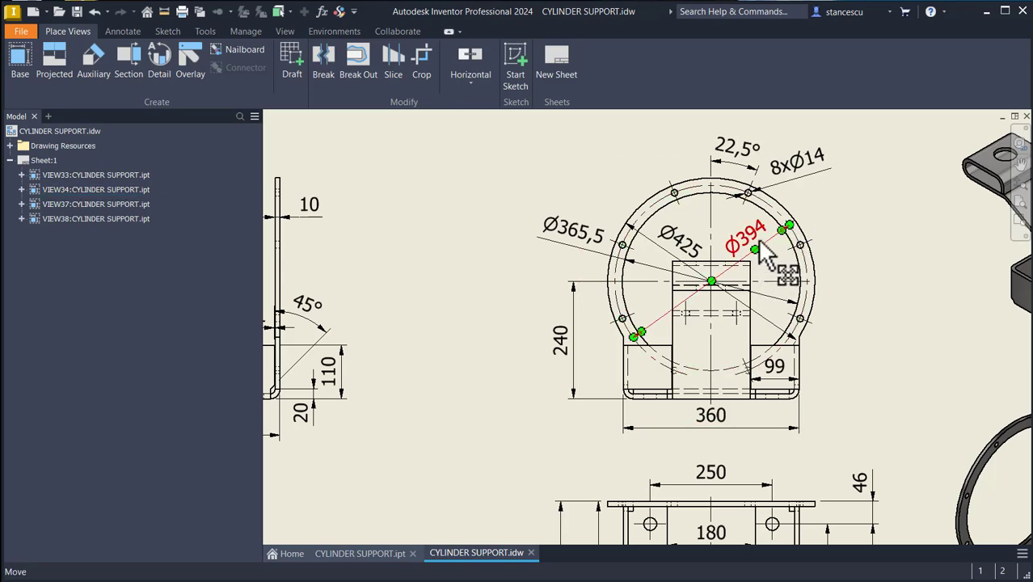
{"action": "left_click", "coordinate": [851, 211]}
{"action": "key", "text": "Num_Lock"}
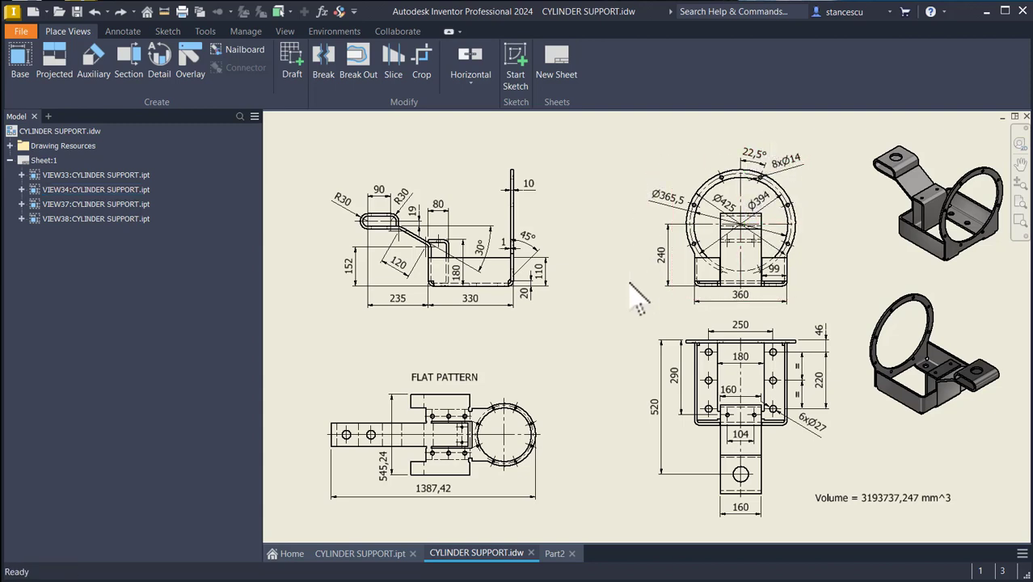
Close the Part2 document without saving it
{"action": "left_click", "coordinate": [572, 553]}
{"action": "left_click", "coordinate": [579, 424]}
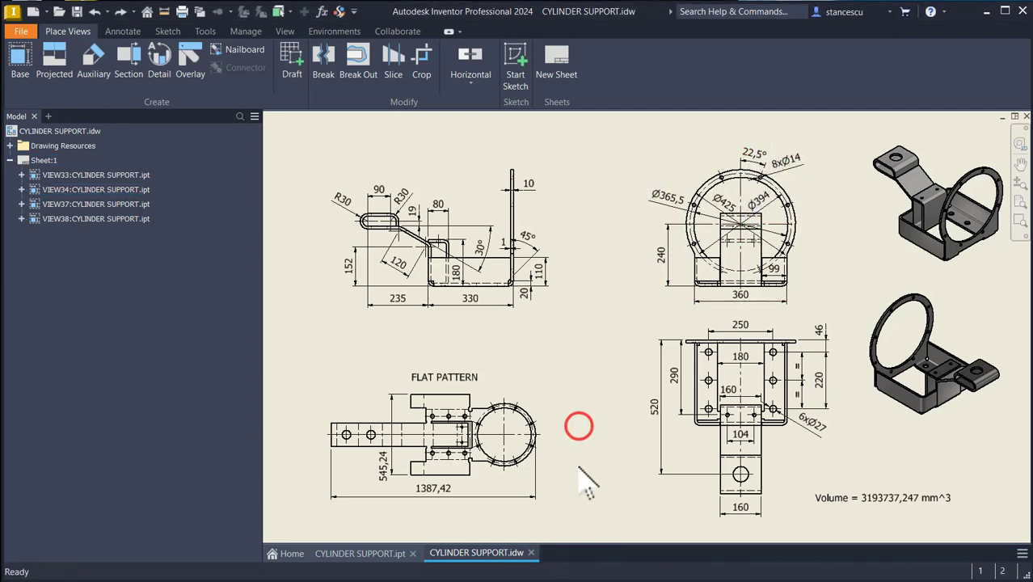
Switch to the CYLINDER SUPPORT.ipt model and inspect the ring plate's lower edge and the bends of the base from several sides
{"action": "left_click", "coordinate": [343, 553]}
{"action": "left_click", "coordinate": [504, 457]}
{"action": "middle_click_drag", "start_coordinate": [866, 421], "coordinate": [528, 301], "text": "shift"}
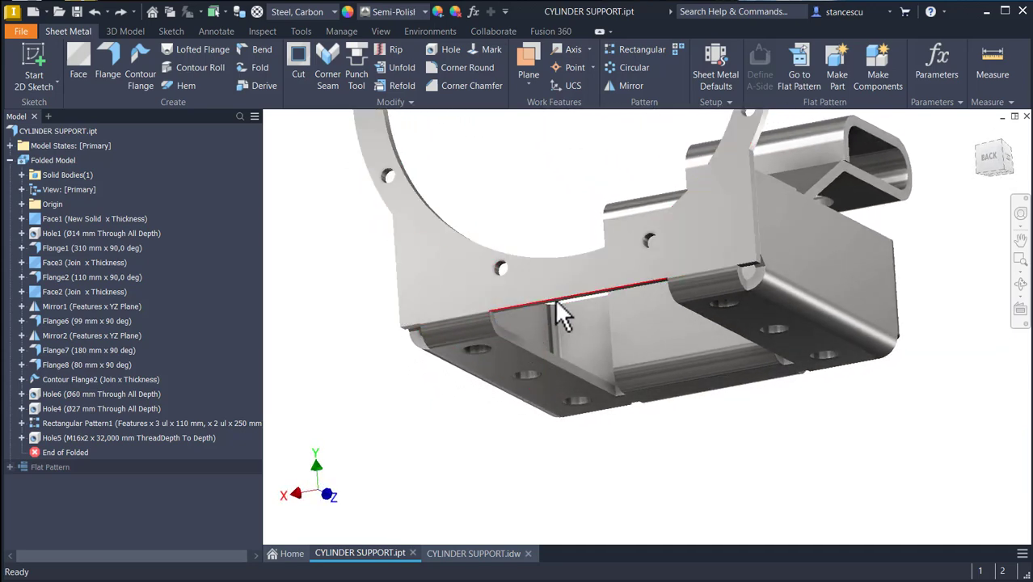
{"action": "middle_click_drag", "start_coordinate": [667, 292], "coordinate": [531, 467], "text": "shift"}
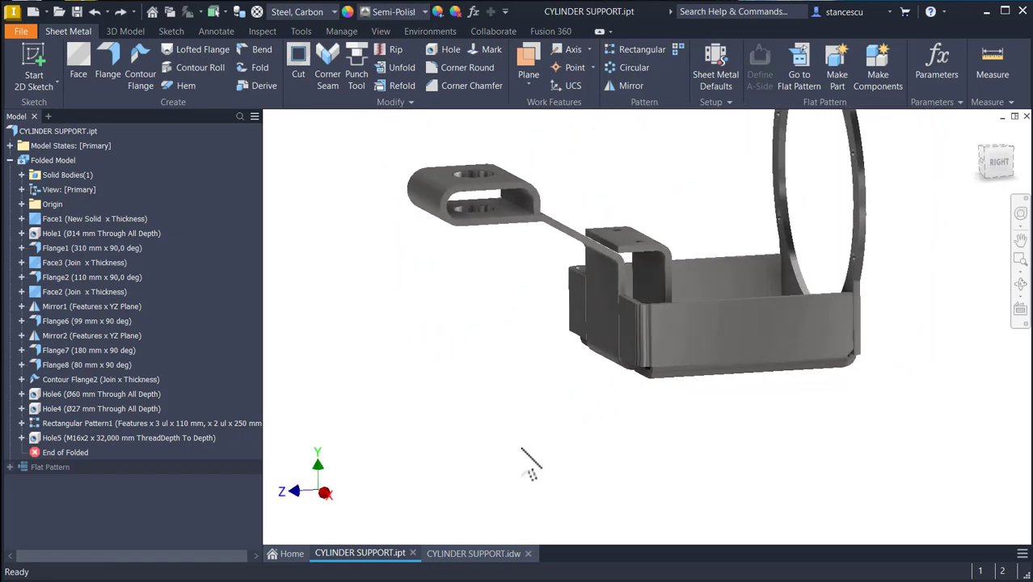
{"action": "key", "text": "F6"}
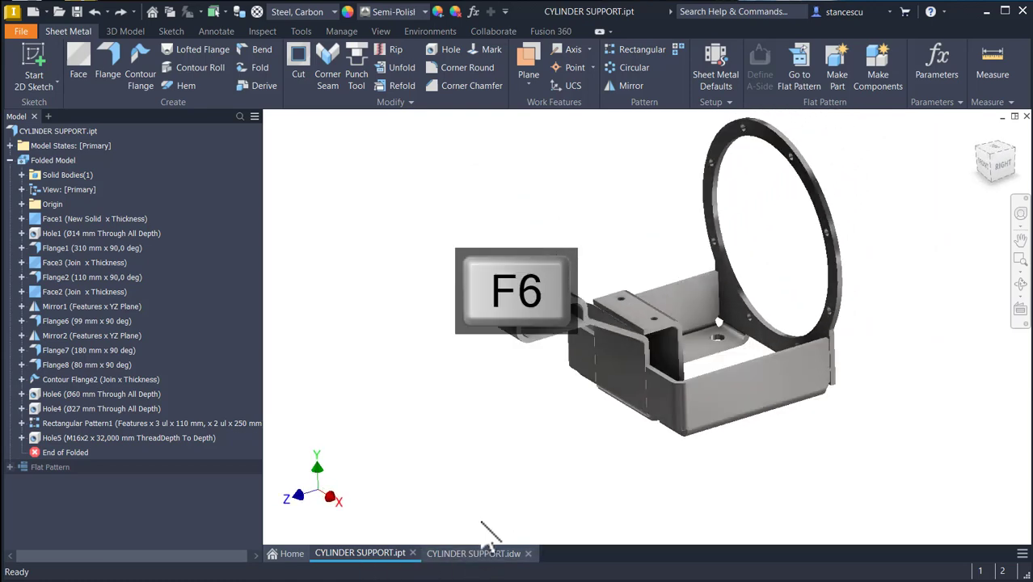
Return to the CYLINDER SUPPORT.idw drawing and examine the 20 mm dimension at the lower bend of the side view
{"action": "left_click", "coordinate": [473, 554]}
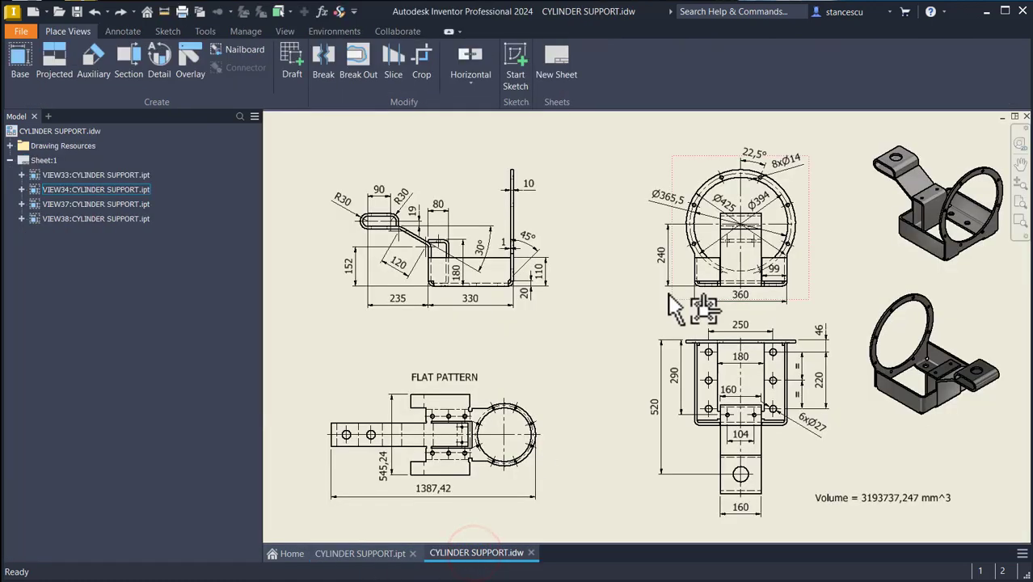
{"action": "scroll", "coordinate": [653, 329], "scroll_direction": "up", "scroll_amount": 3}
{"action": "left_click", "coordinate": [820, 401]}
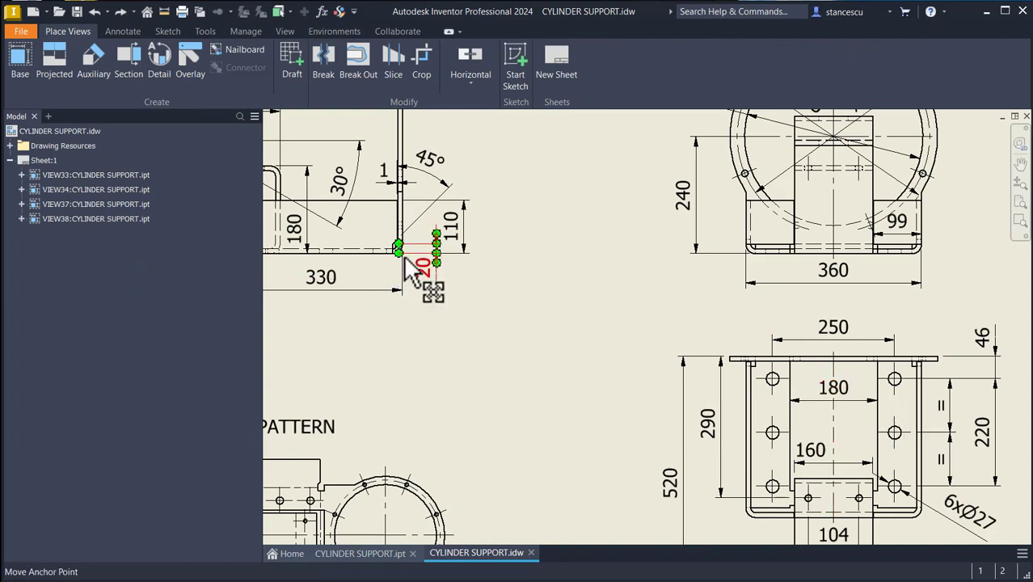
{"action": "scroll", "coordinate": [406, 266], "scroll_direction": "up", "scroll_amount": 5}
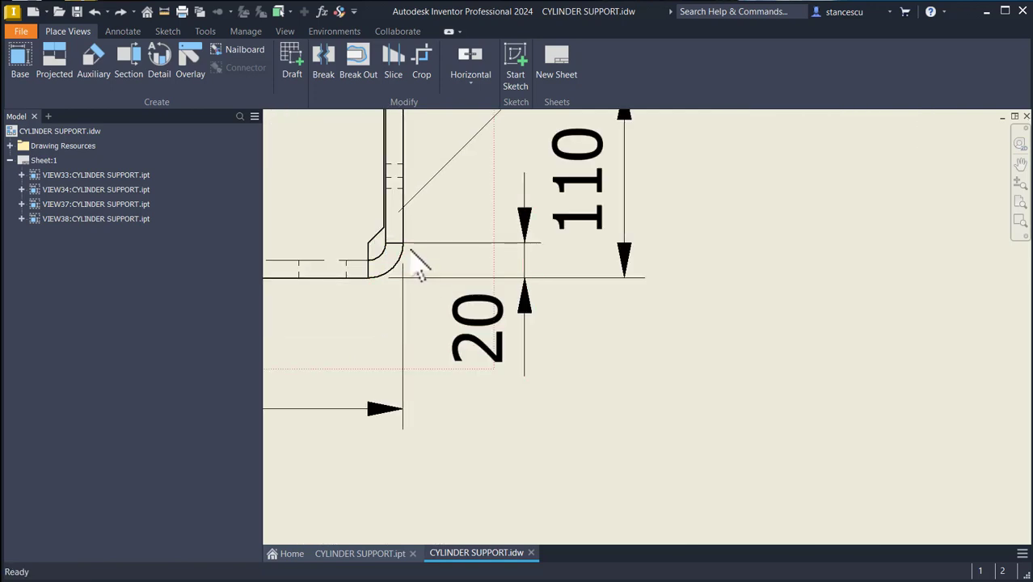
{"action": "key", "text": "Home"}
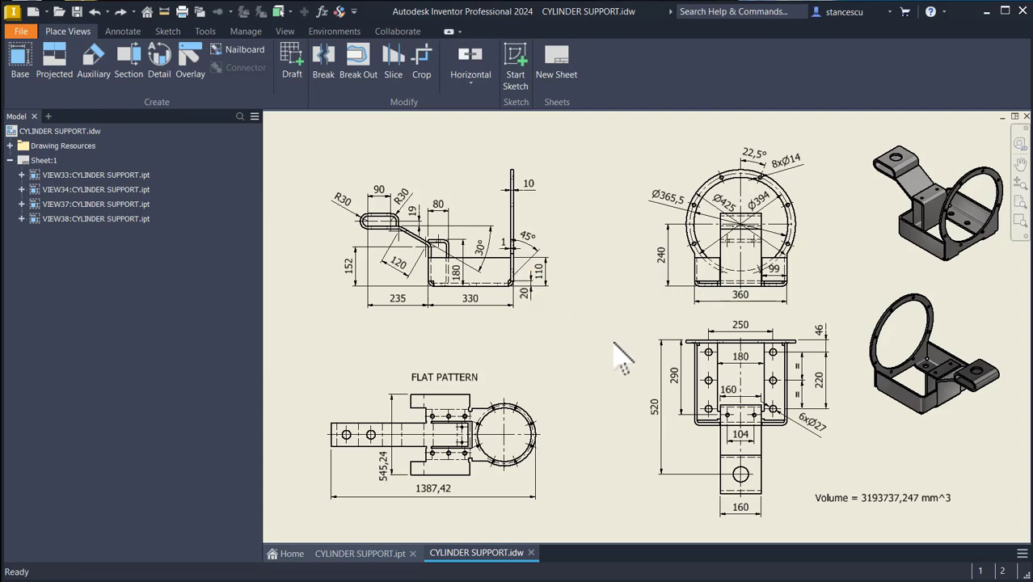
Create a new part from the Sheet Metal (mm).ipt template and start a 2D sketch on the front (XY) plane
{"action": "left_click", "coordinate": [34, 11]}
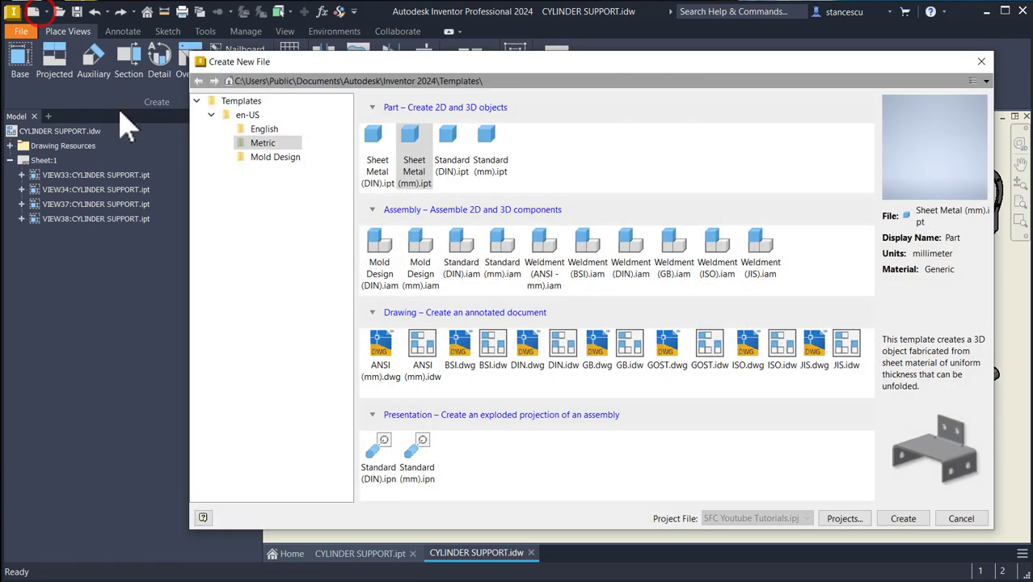
{"action": "double_click", "coordinate": [413, 150]}
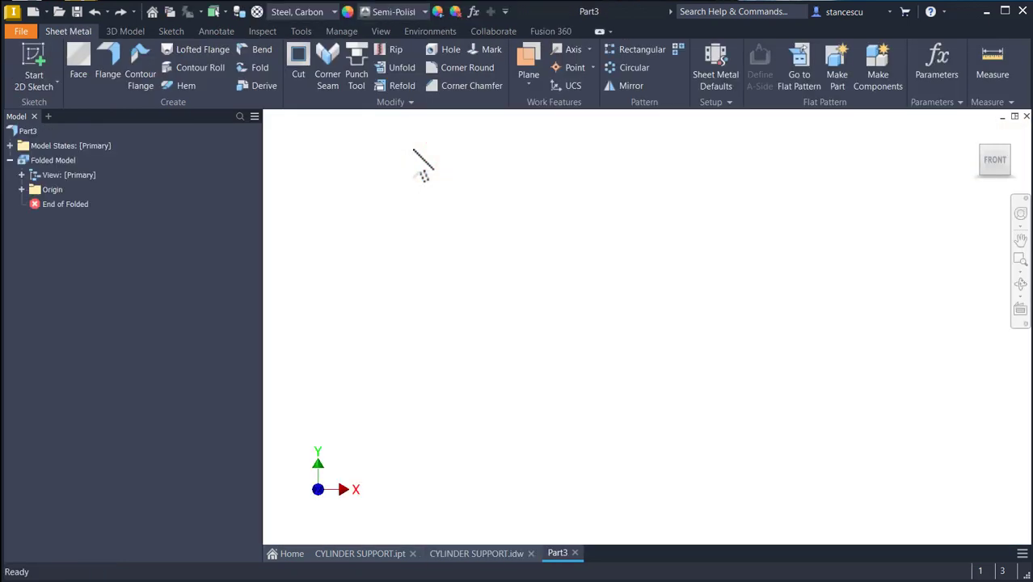
{"action": "left_click", "coordinate": [38, 62]}
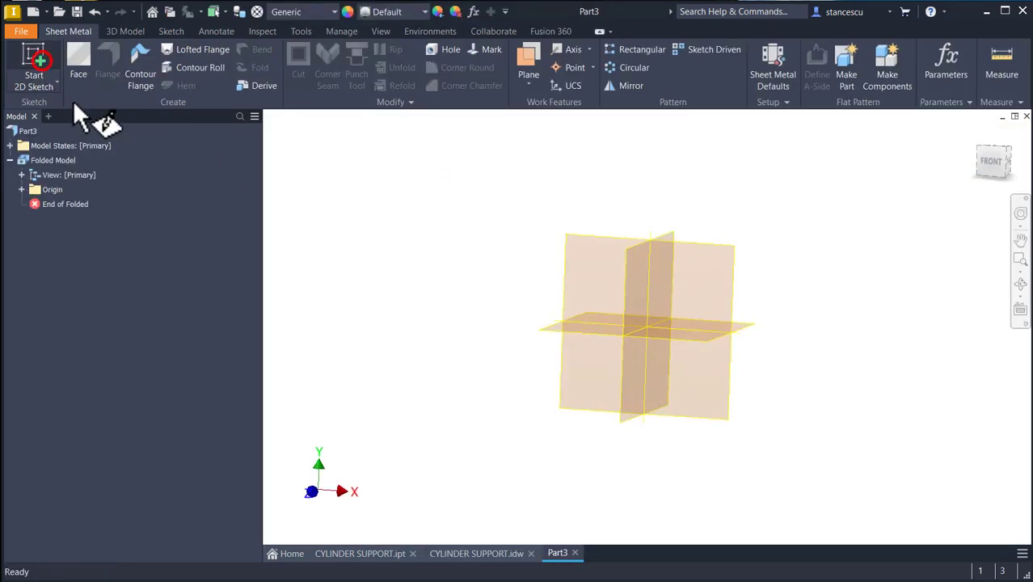
{"action": "left_click", "coordinate": [621, 203]}
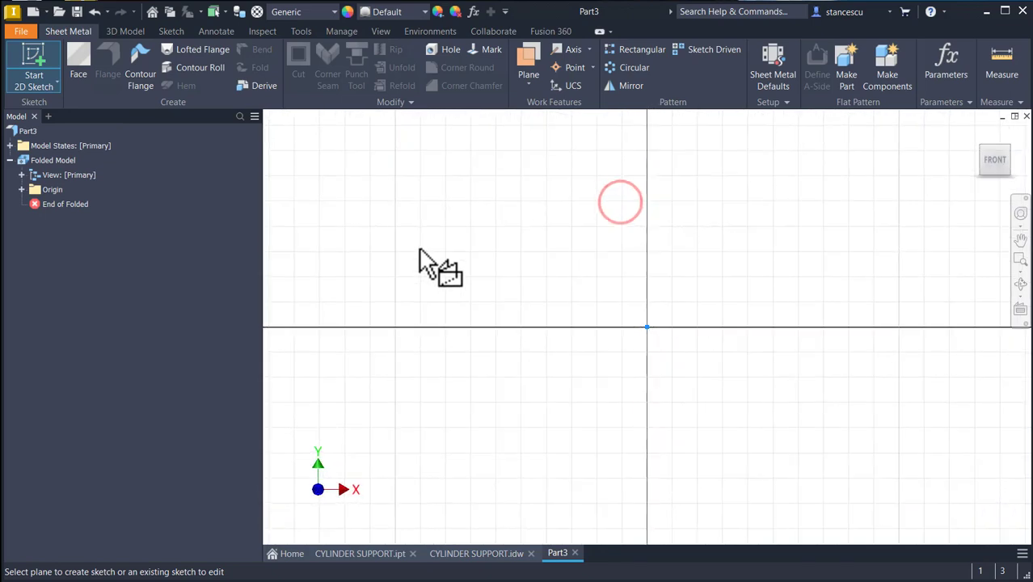
Draw two concentric circles centred on the origin with diameters of 425 mm and 365,5 mm
{"action": "left_click", "coordinate": [113, 55]}
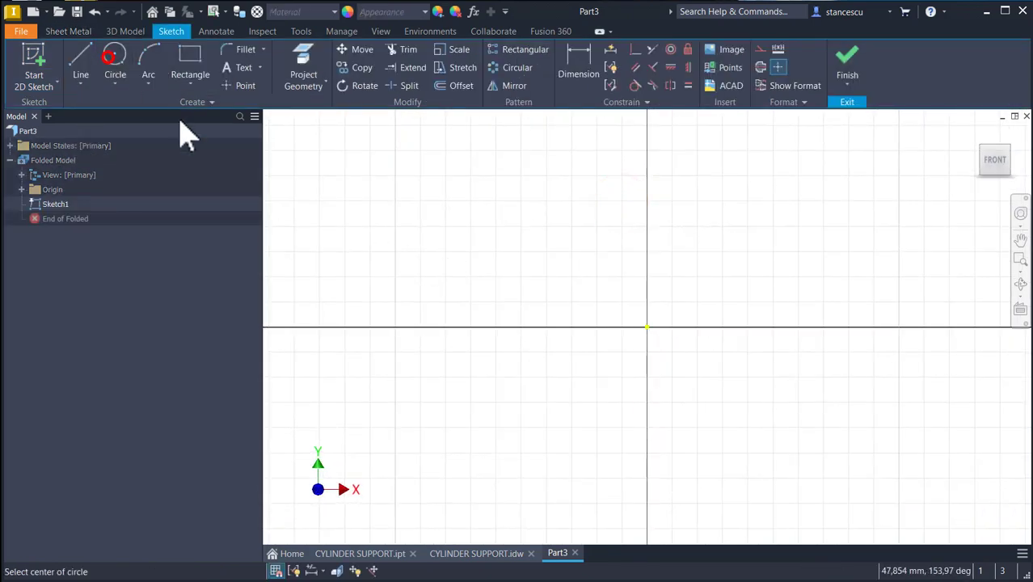
{"action": "left_click", "coordinate": [647, 327]}
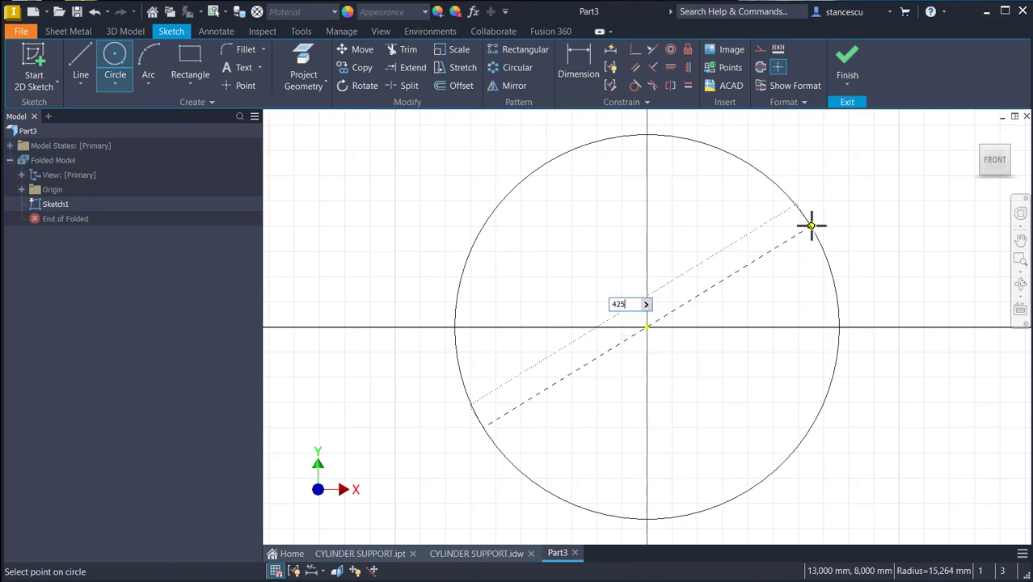
{"action": "key", "text": "Return"}
{"action": "key", "text": "Num_Lock"}
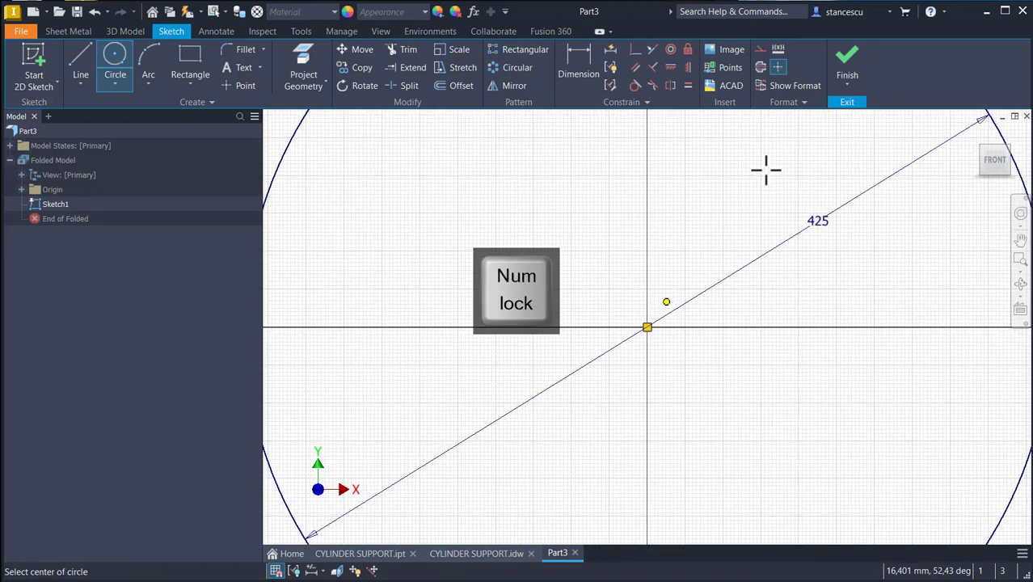
{"action": "scroll", "coordinate": [764, 167], "scroll_direction": "down", "scroll_amount": 2}
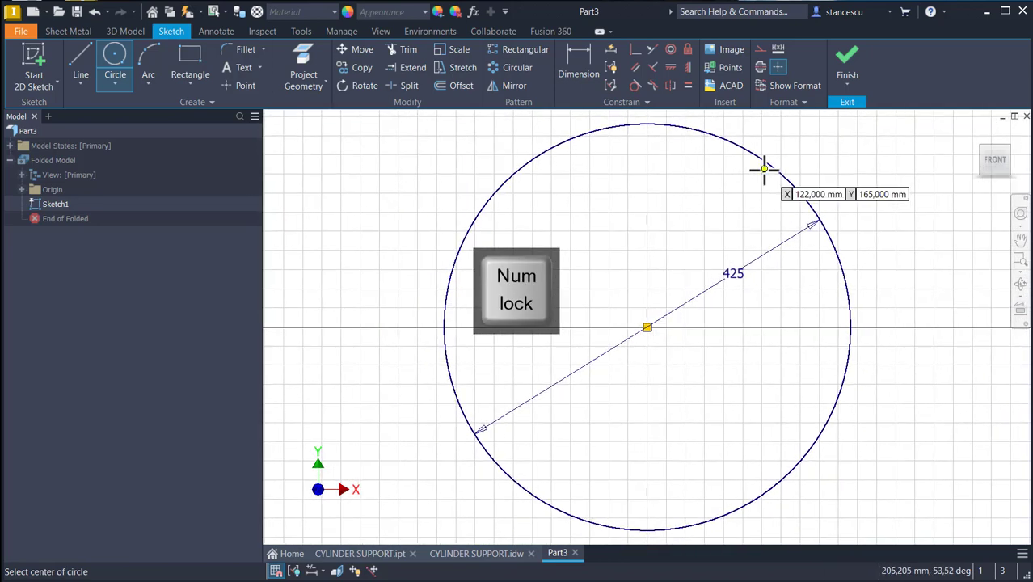
{"action": "left_click", "coordinate": [648, 327]}
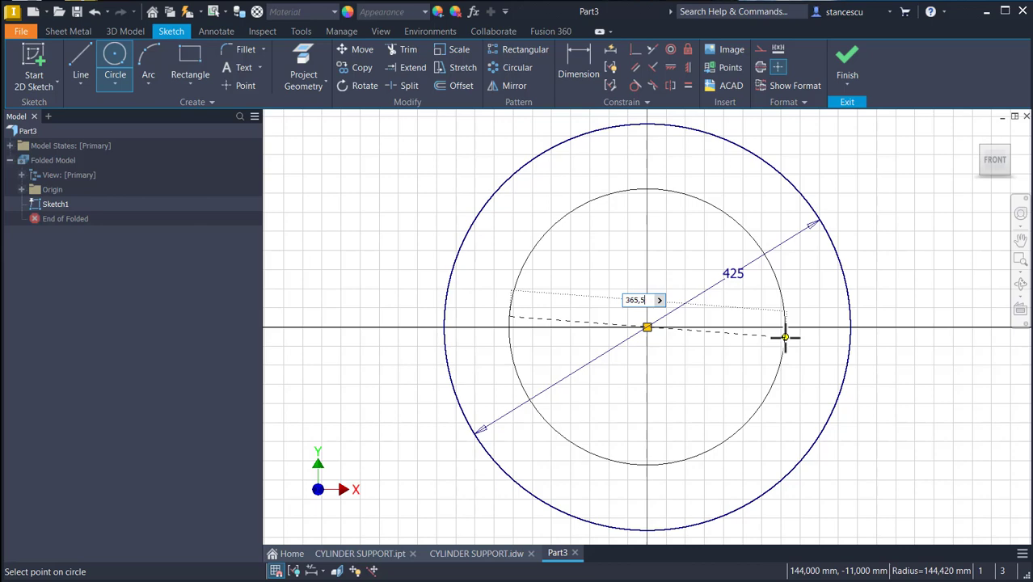
{"action": "key", "text": "Return"}
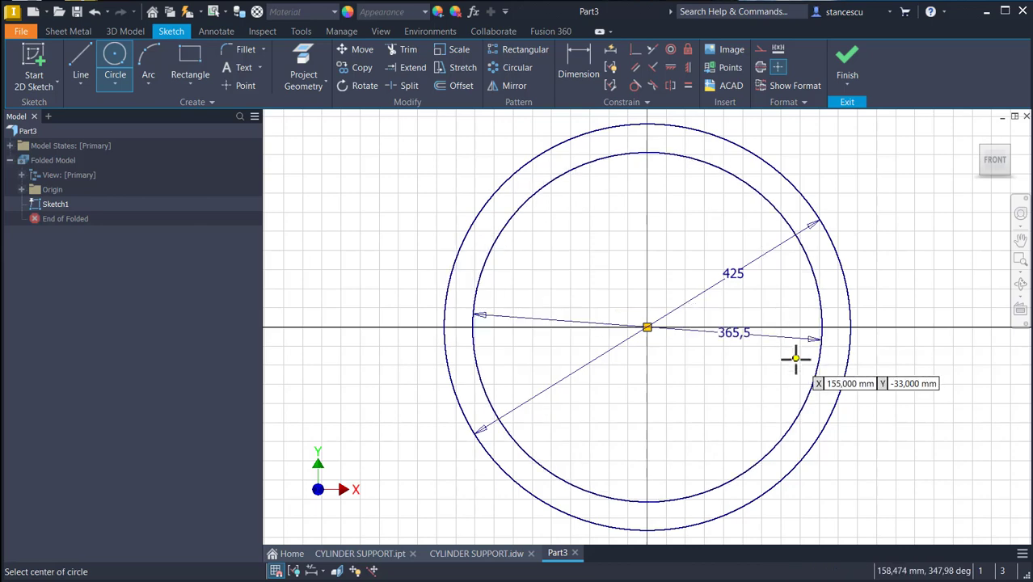
Draw a three-sided line outline below the outer circle, joined to it at both ends, with a horizontal base about 290 mm long
{"action": "middle_click_drag", "start_coordinate": [796, 357], "coordinate": [806, 291]}
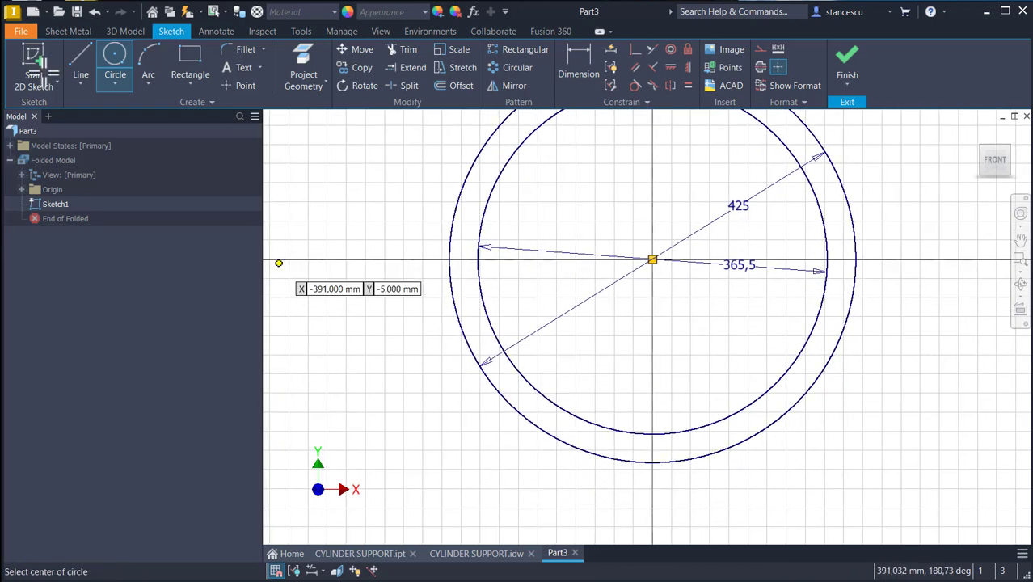
{"action": "left_click", "coordinate": [80, 56]}
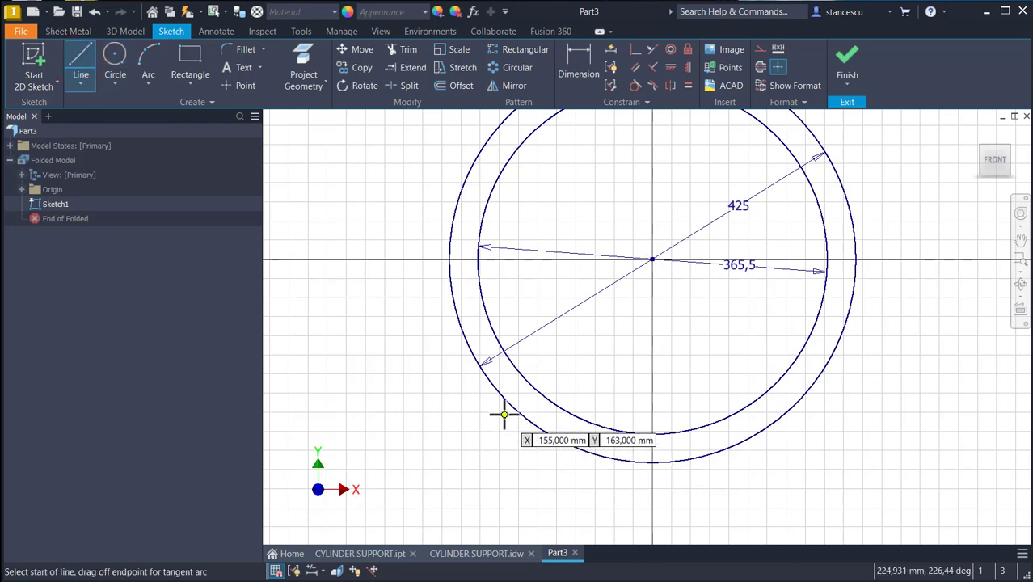
{"action": "left_click", "coordinate": [504, 399]}
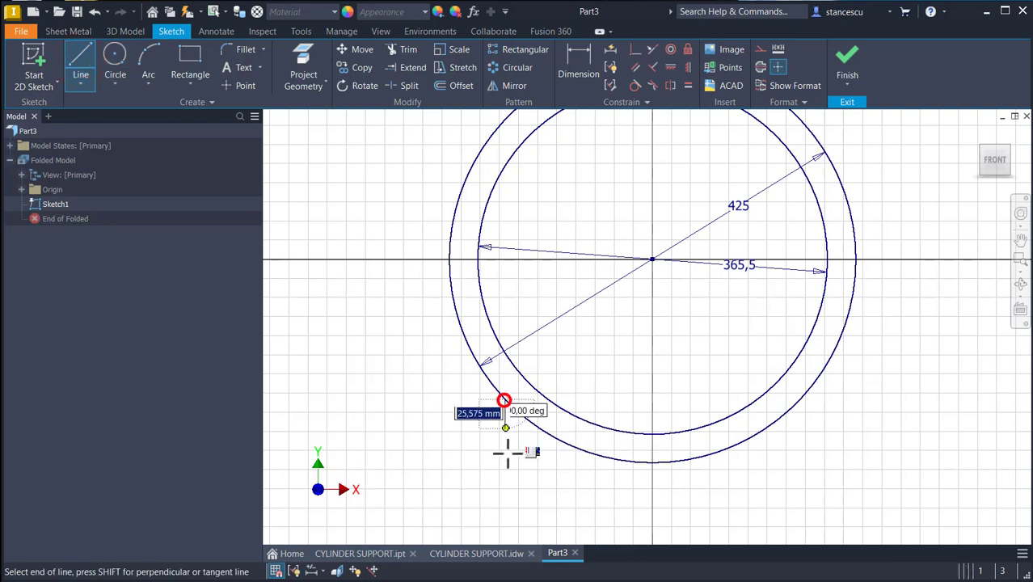
{"action": "left_click", "coordinate": [505, 493]}
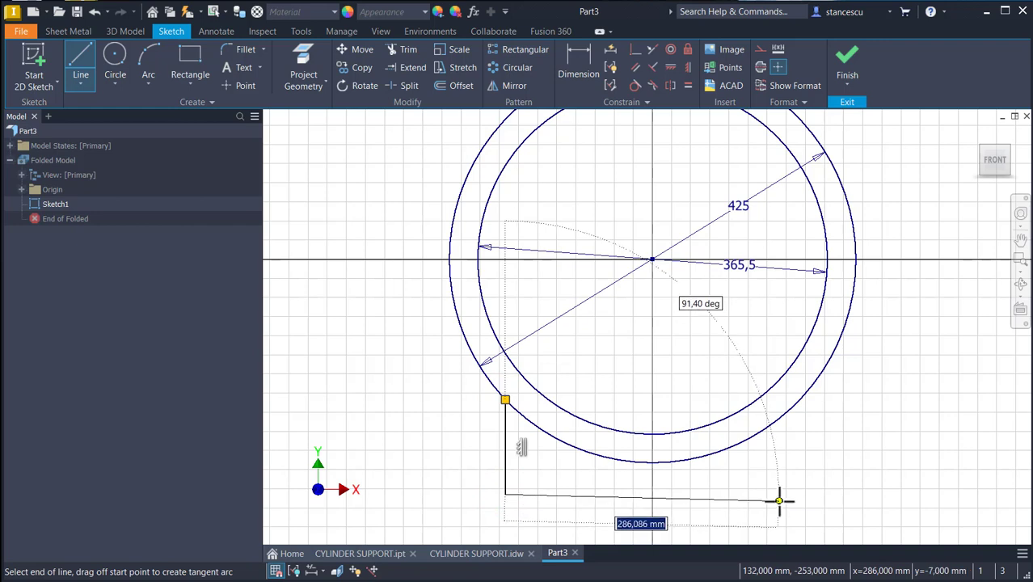
{"action": "left_click", "coordinate": [782, 495]}
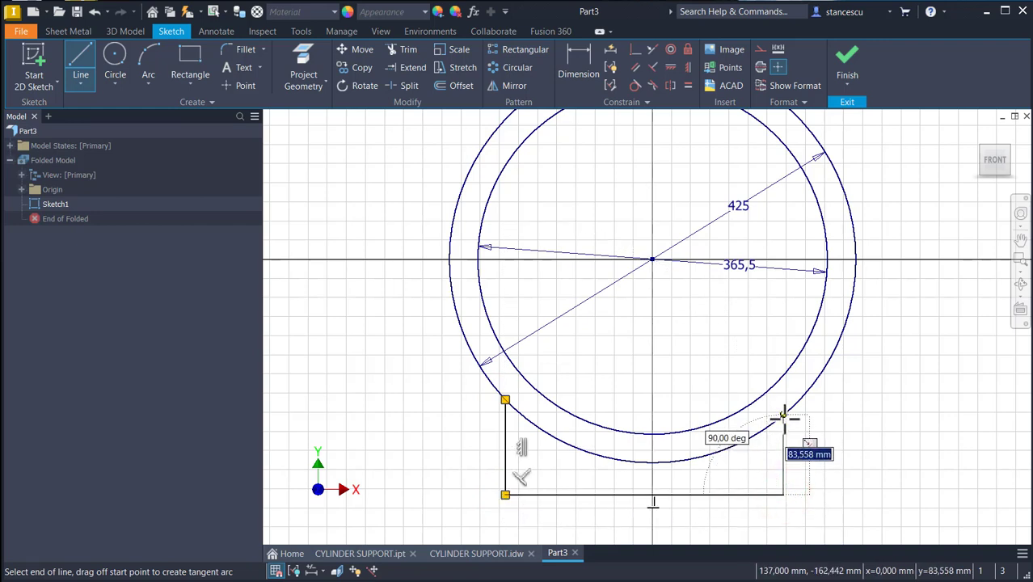
{"action": "left_click", "coordinate": [783, 414]}
{"action": "key", "text": "Escape"}
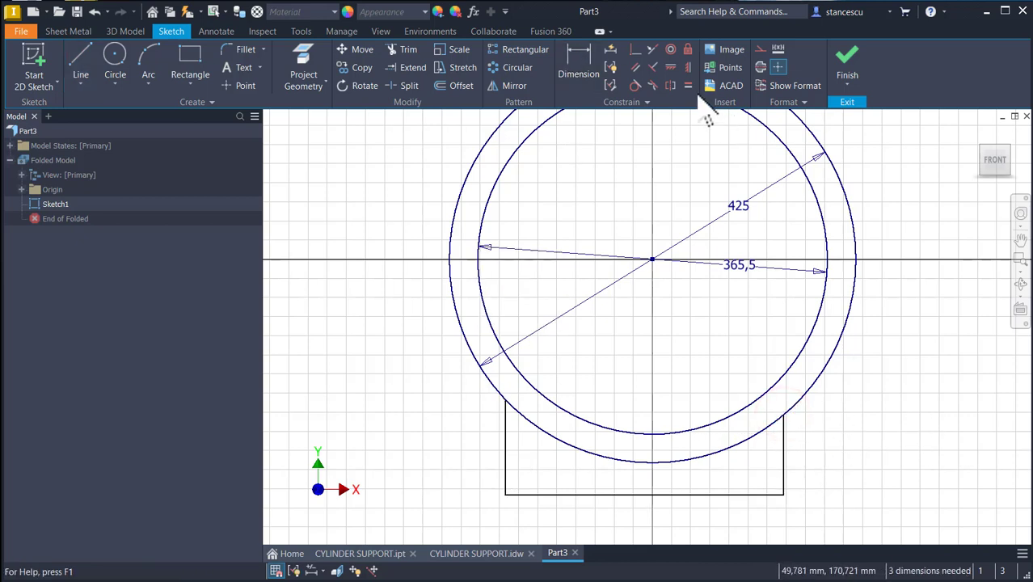
Make the two vertical lines below the circle equal in length with an Equal constraint
{"action": "left_click", "coordinate": [689, 86]}
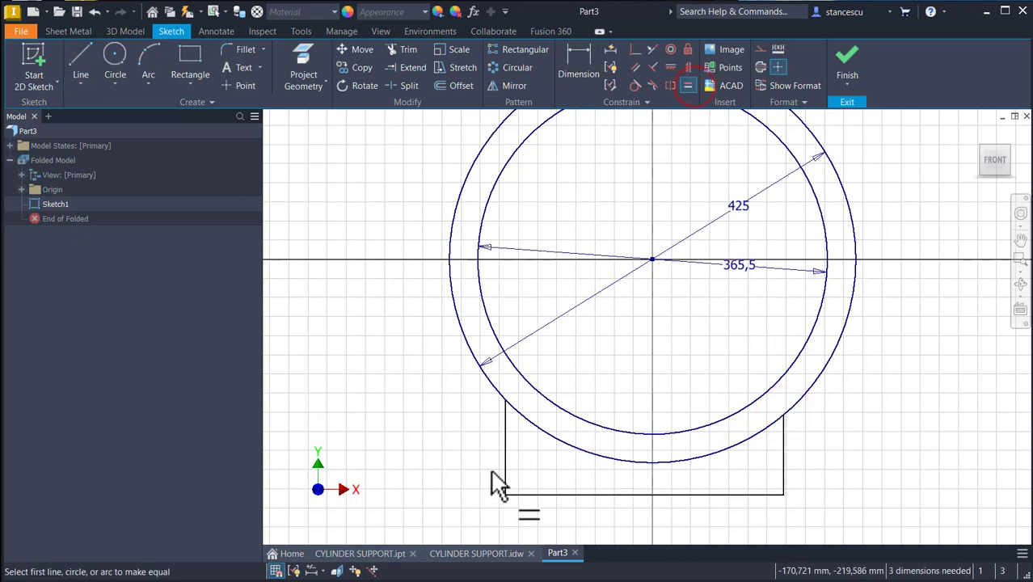
{"action": "left_click", "coordinate": [506, 471]}
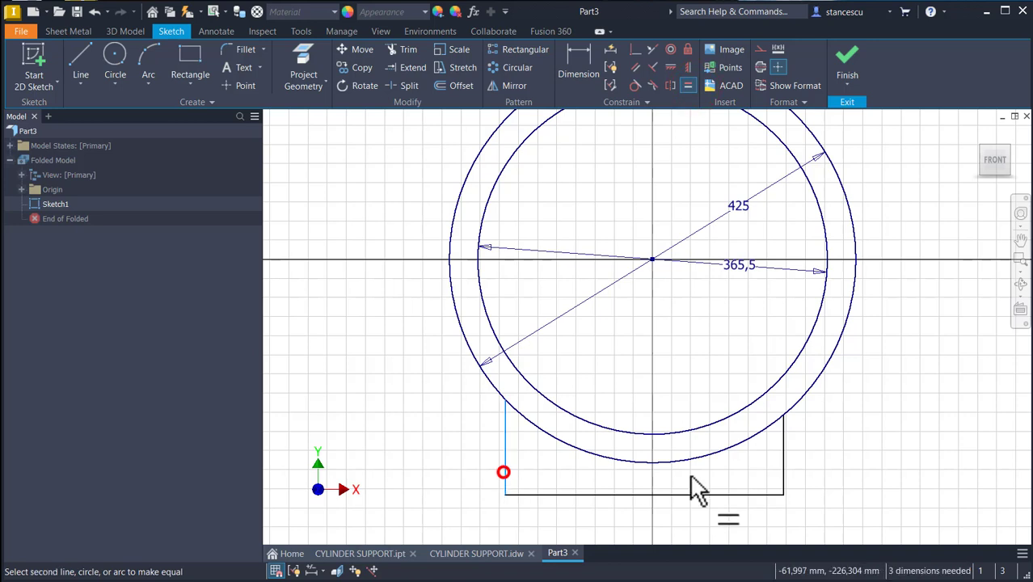
{"action": "left_click", "coordinate": [781, 464]}
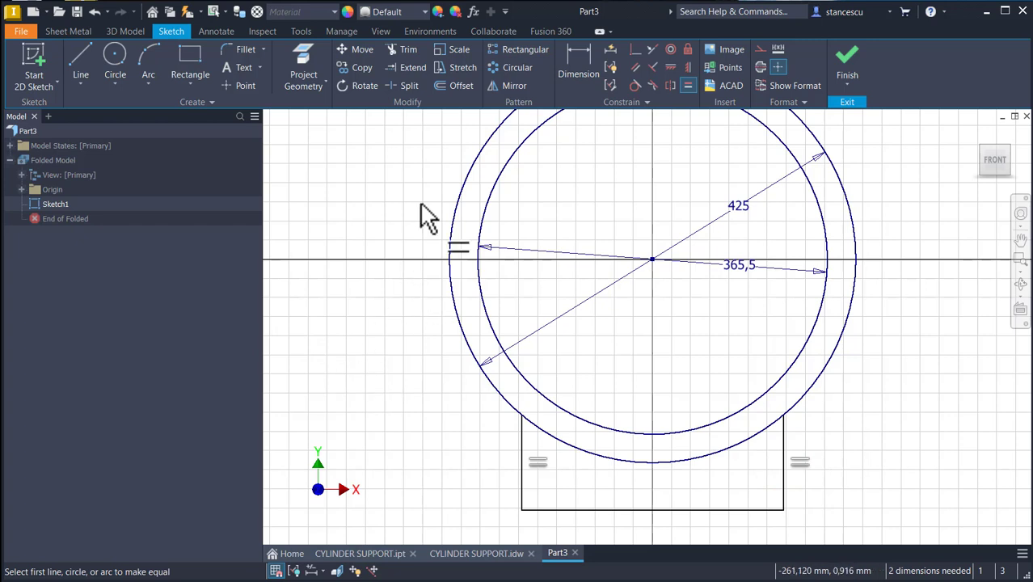
Dimension the length of the horizontal base line below the circles at 360 mm
{"action": "left_click", "coordinate": [580, 58]}
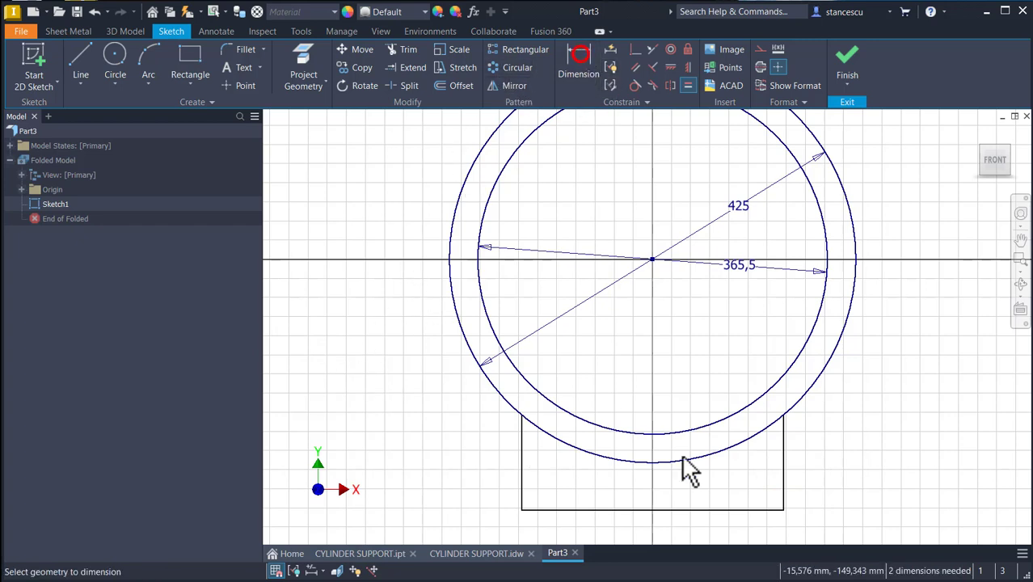
{"action": "left_click", "coordinate": [723, 509]}
{"action": "left_click", "coordinate": [719, 531]}
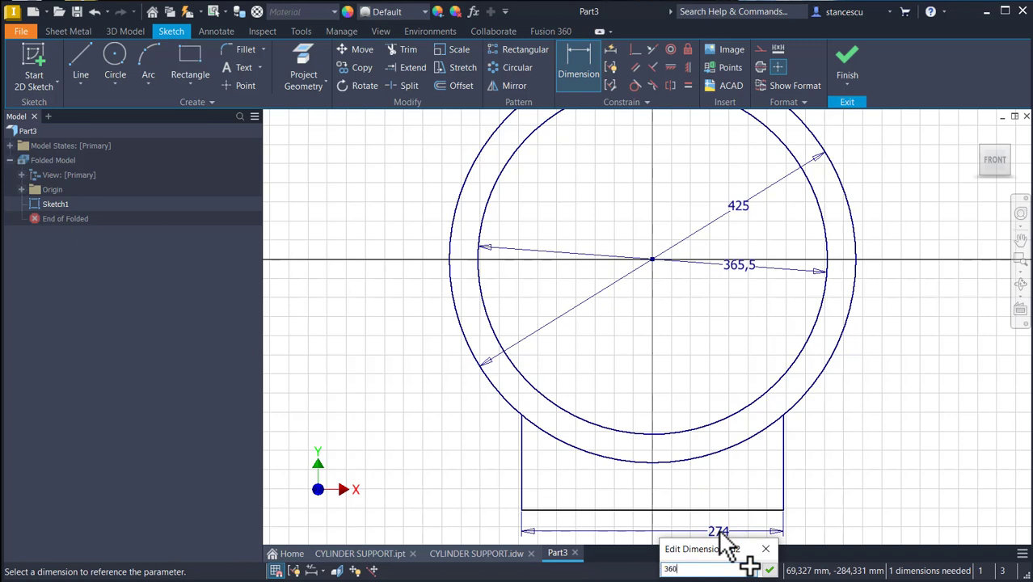
{"action": "type", "text": "360"}
{"action": "key", "text": "Return"}
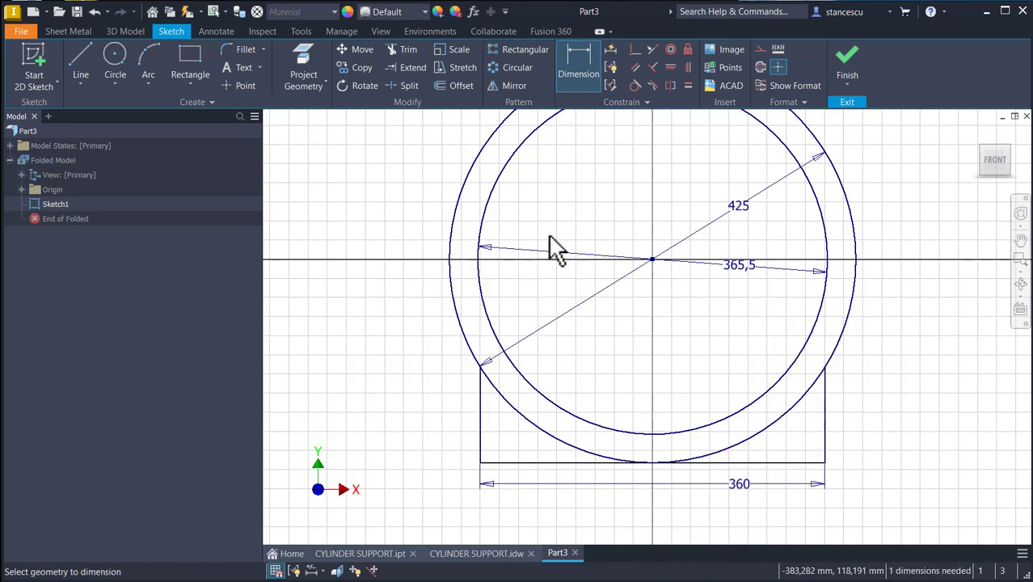
Dimension the vertical distance from the circle centre to the base line at 240 mm
{"action": "left_click", "coordinate": [453, 282]}
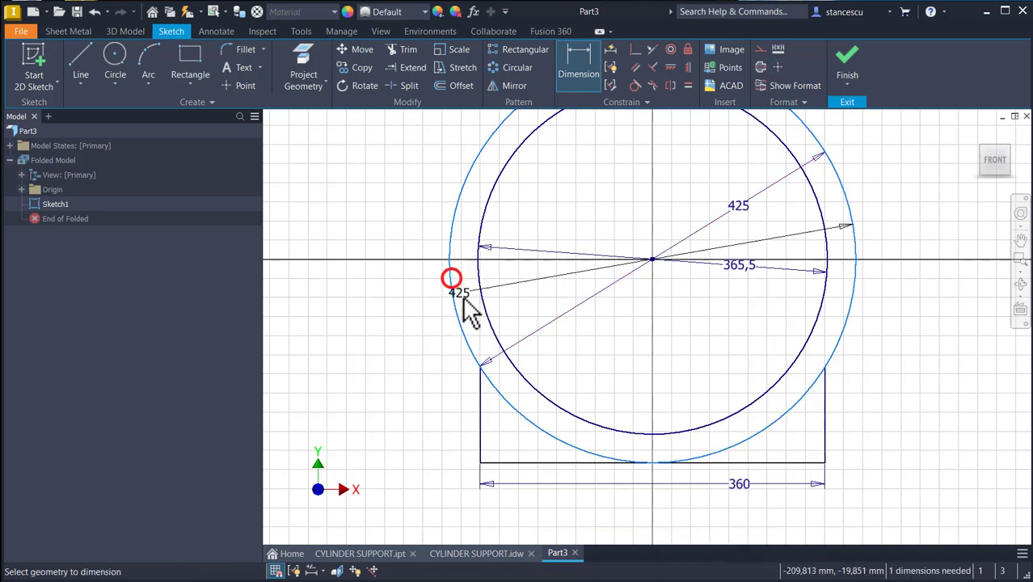
{"action": "left_click", "coordinate": [521, 462]}
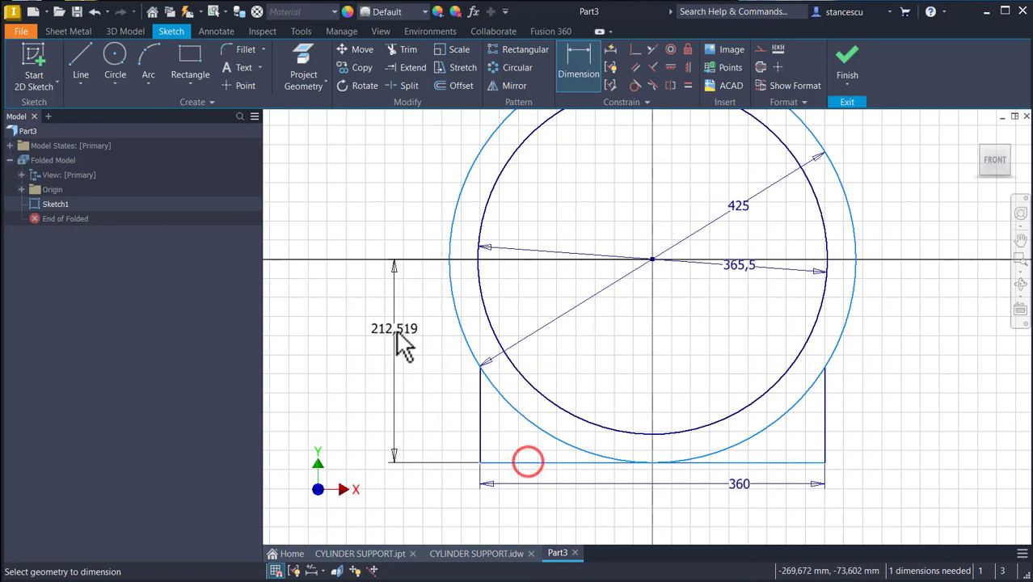
{"action": "left_click", "coordinate": [395, 356]}
{"action": "type", "text": "24"}
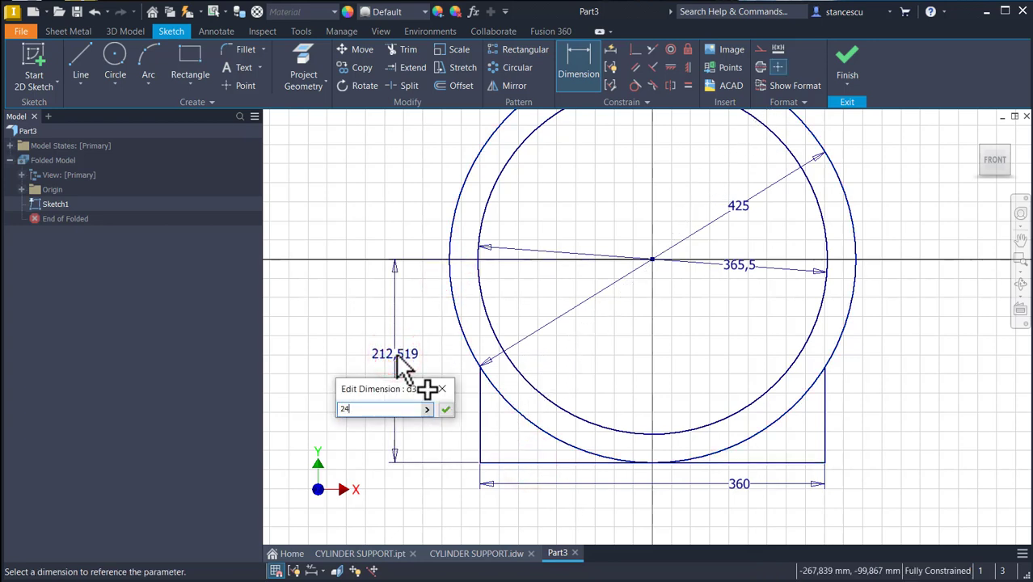
{"action": "type", "text": "0"}
{"action": "key", "text": "Return"}
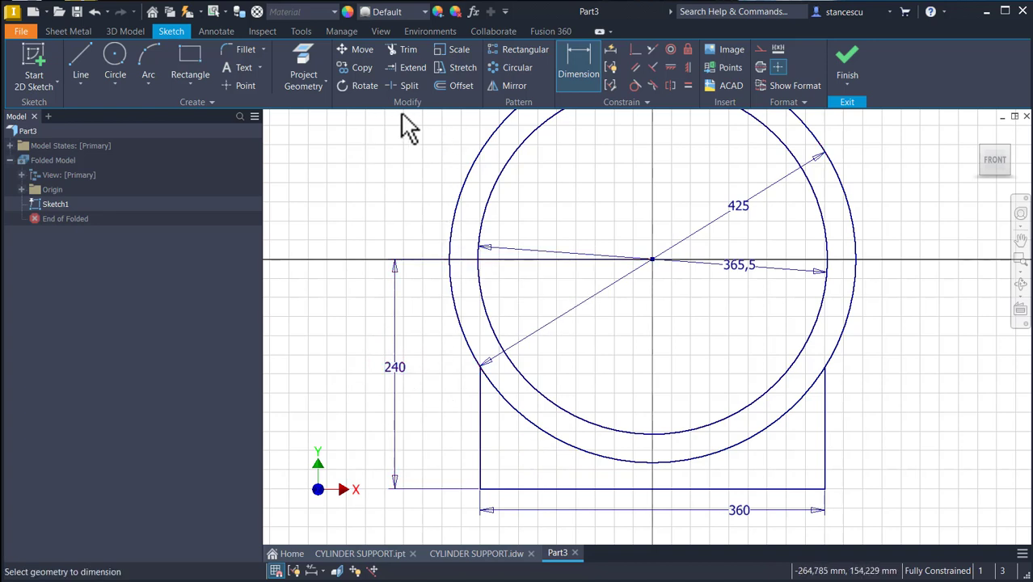
Trim away the lower arc of the outer circle between the two vertical side lines
{"action": "left_click", "coordinate": [406, 50]}
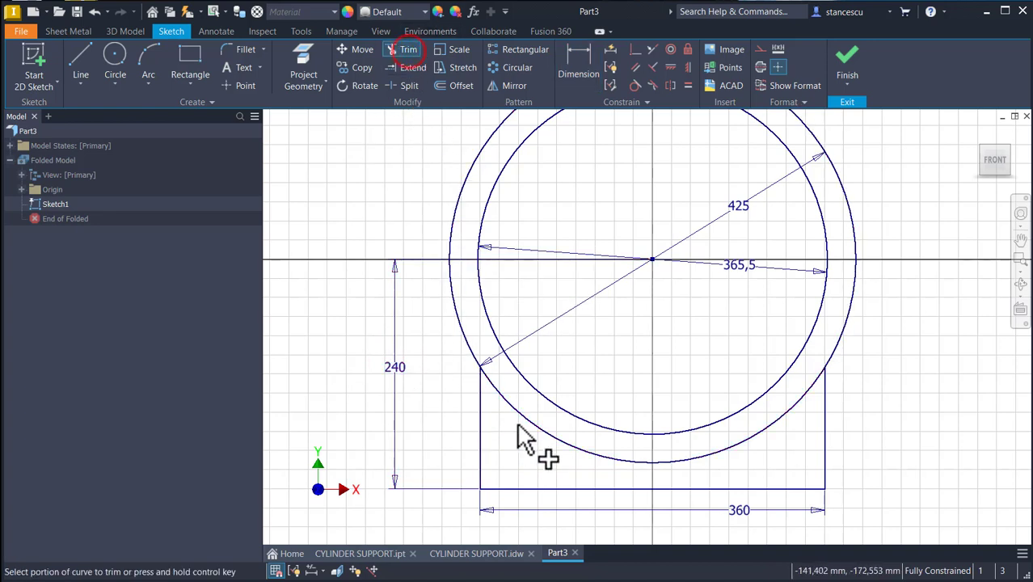
{"action": "left_click", "coordinate": [546, 435]}
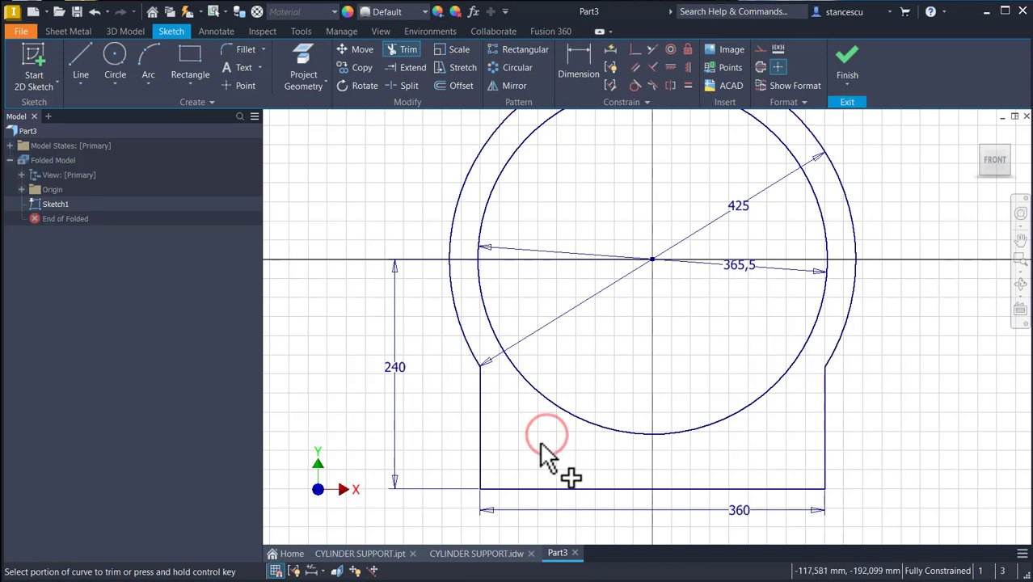
{"action": "middle_click_drag", "start_coordinate": [540, 444], "coordinate": [527, 328]}
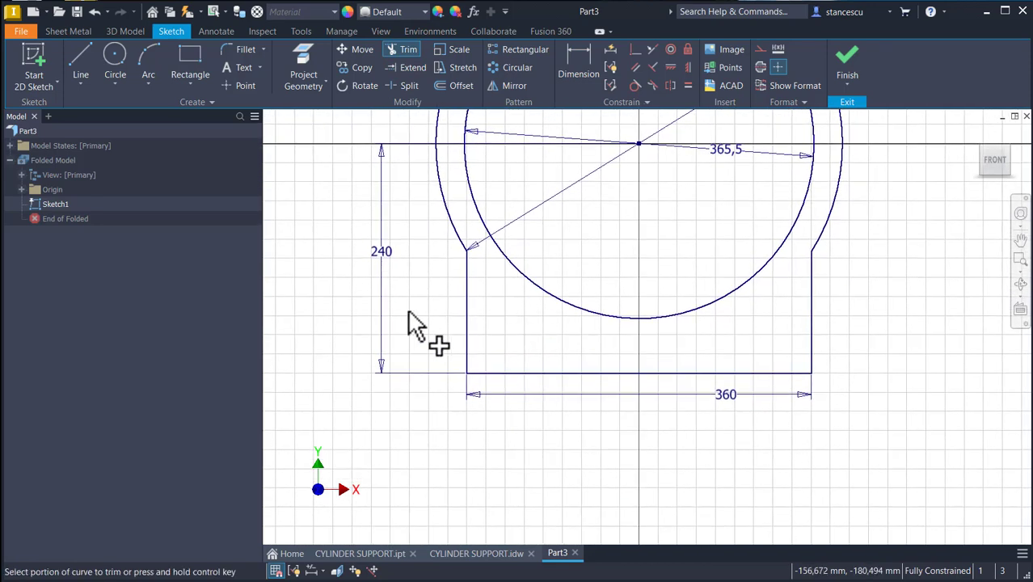
Draw a three-sided rectangular notch outline rising from the base line, about 228 mm wide
{"action": "left_click", "coordinate": [84, 58]}
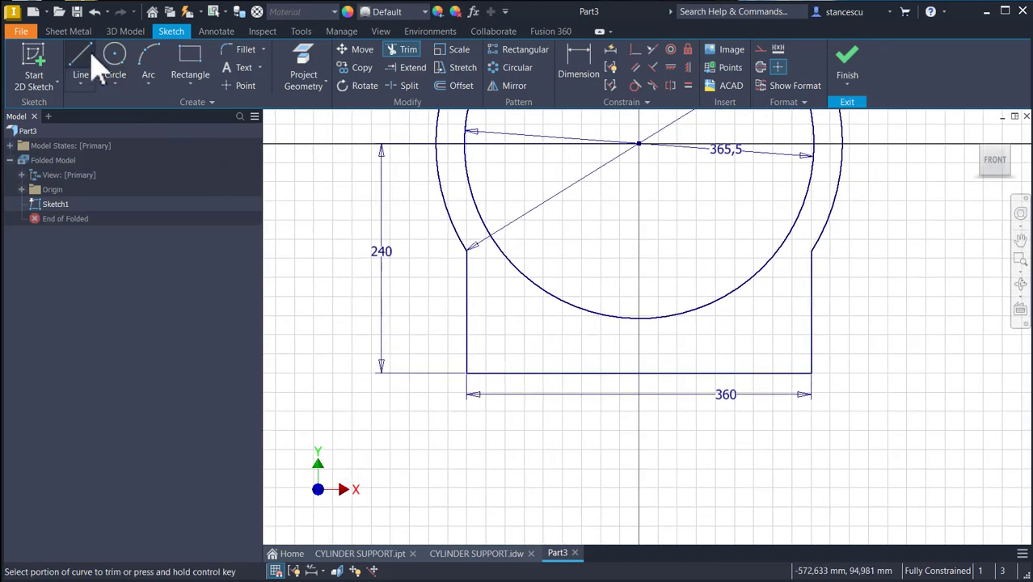
{"action": "left_click", "coordinate": [532, 373]}
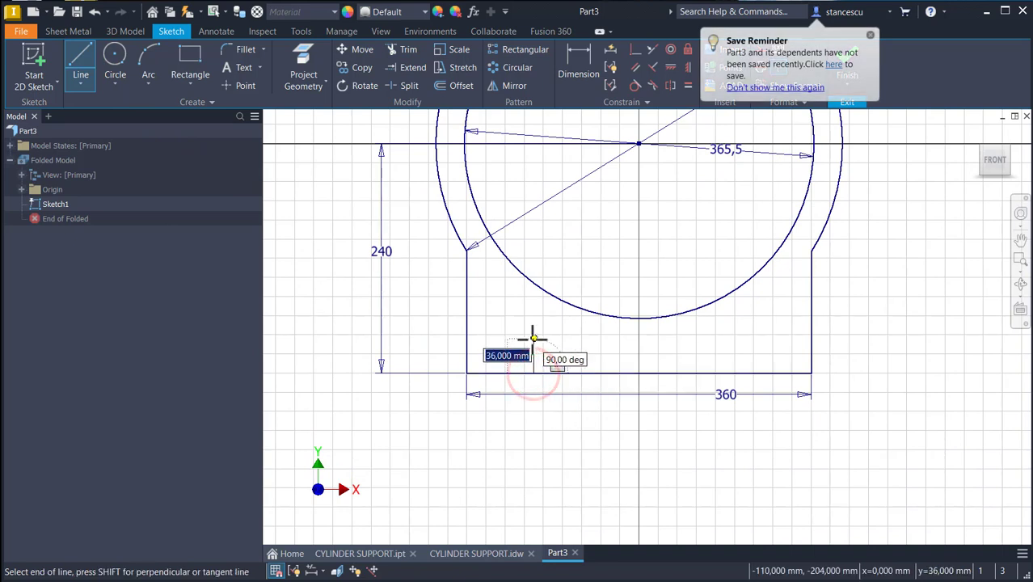
{"action": "left_click", "coordinate": [534, 346]}
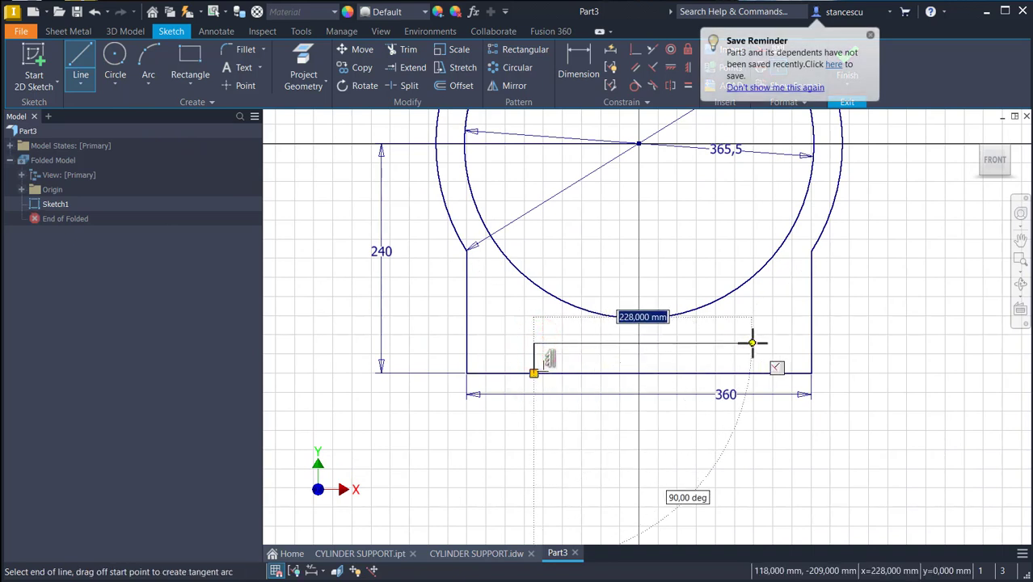
{"action": "left_click", "coordinate": [751, 344]}
{"action": "left_click", "coordinate": [752, 373]}
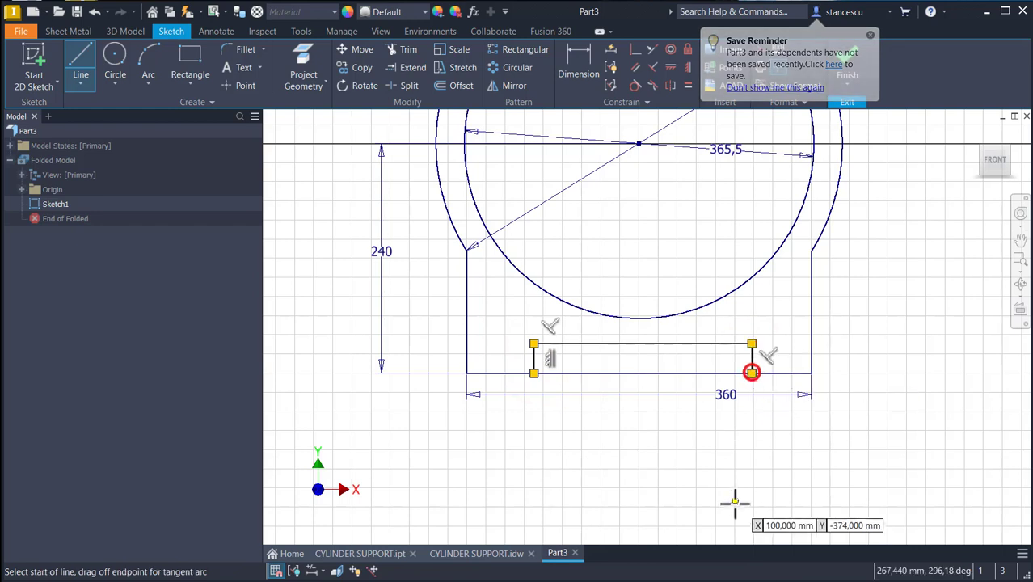
{"action": "key", "text": "Escape"}
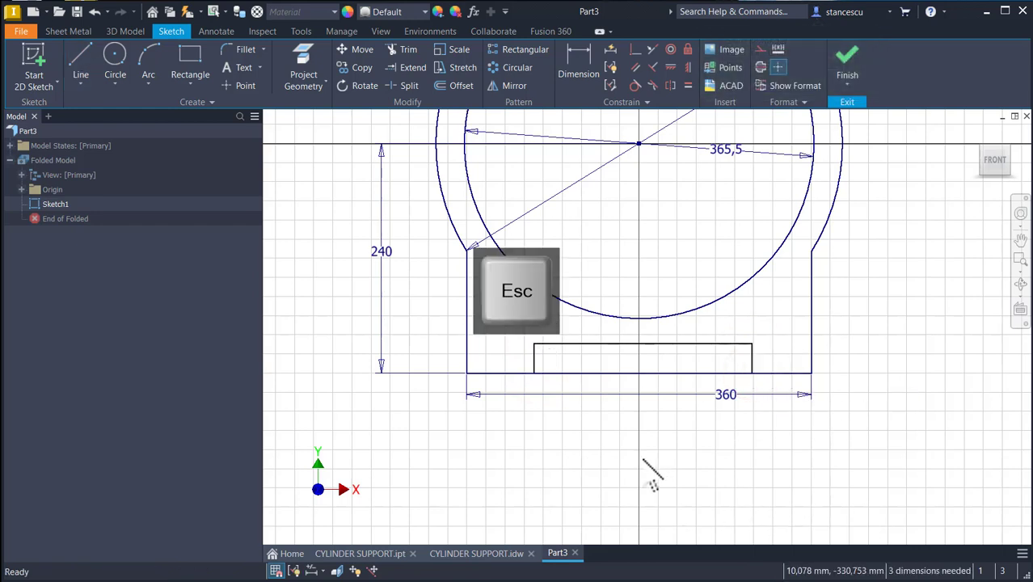
Split the base line at both lower ends of the notch outline
{"action": "left_click", "coordinate": [411, 85]}
{"action": "left_click", "coordinate": [576, 369]}
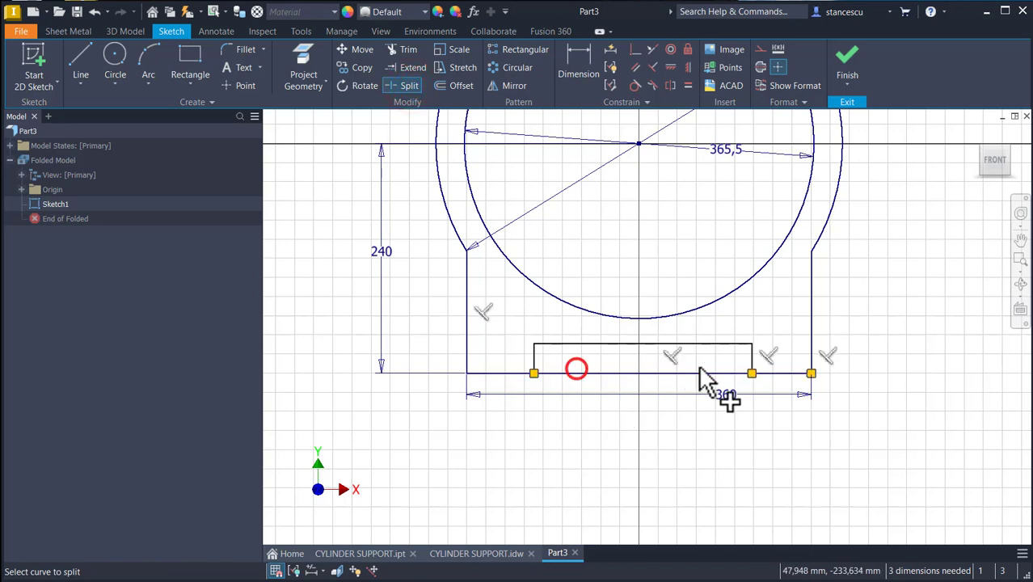
{"action": "left_click", "coordinate": [716, 371]}
{"action": "key", "text": "Escape"}
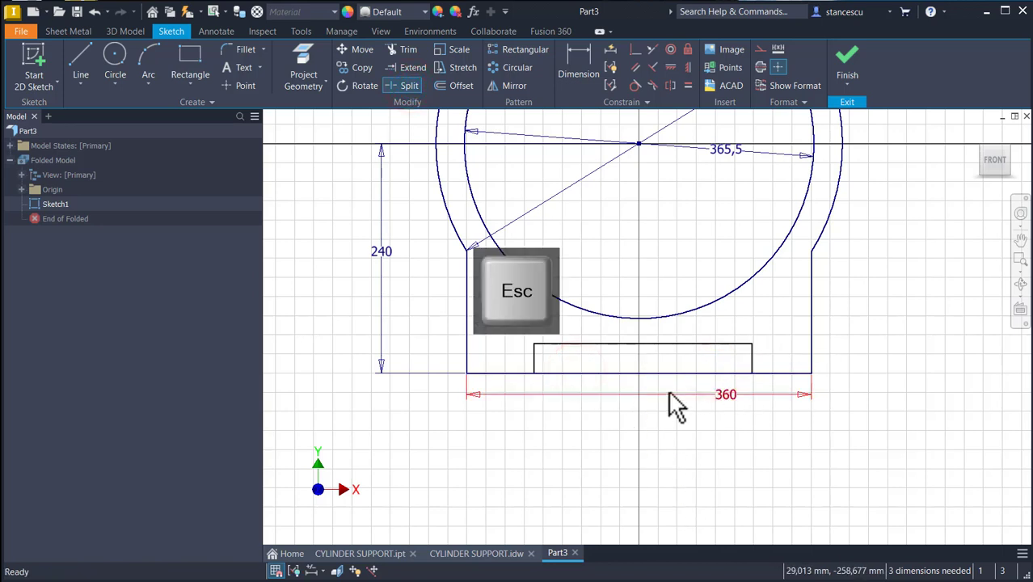
Convert the middle base segment spanning the notch opening to a construction line
{"action": "left_click_drag", "start_coordinate": [692, 359], "coordinate": [688, 385]}
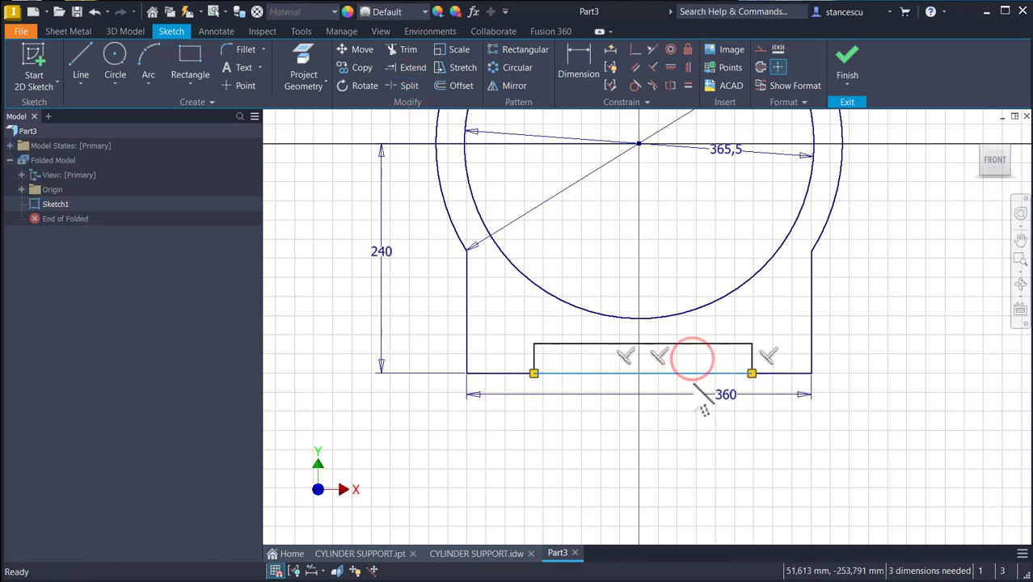
{"action": "left_click", "coordinate": [761, 49]}
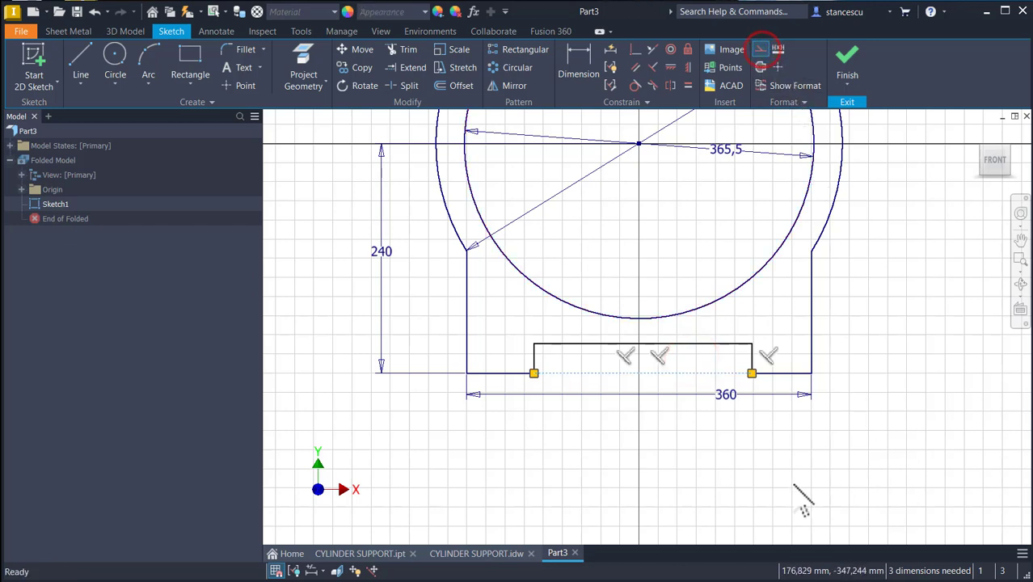
{"action": "left_click", "coordinate": [795, 486]}
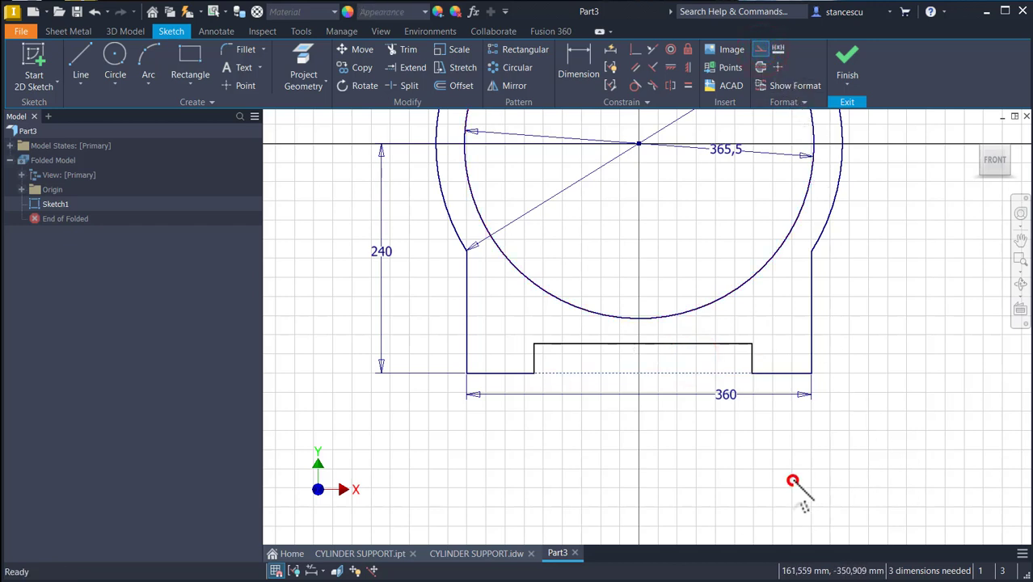
Make the two base segments on either side of the notch equal in length with an Equal constraint
{"action": "left_click", "coordinate": [688, 86]}
{"action": "left_click", "coordinate": [528, 374]}
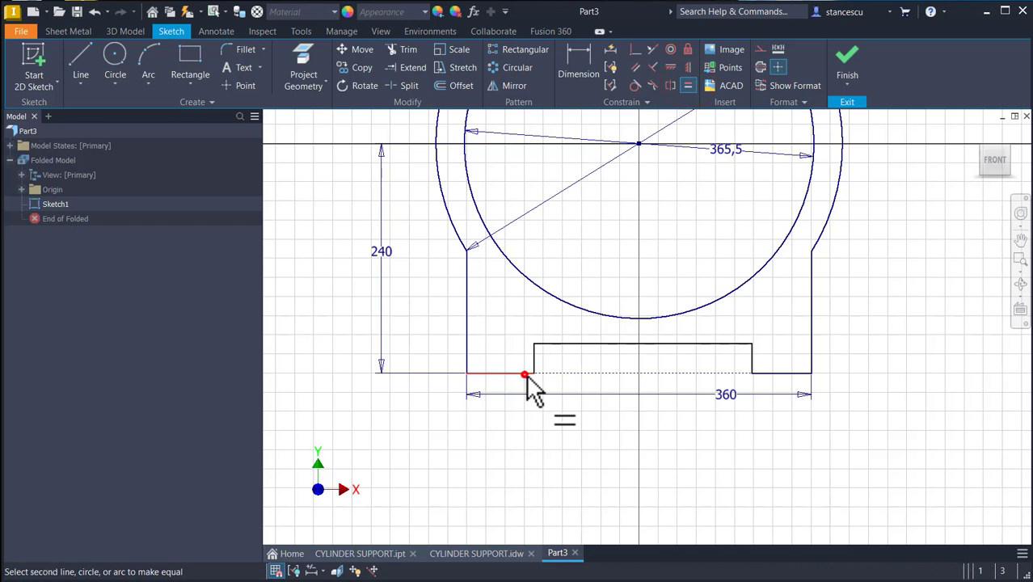
{"action": "left_click", "coordinate": [774, 373]}
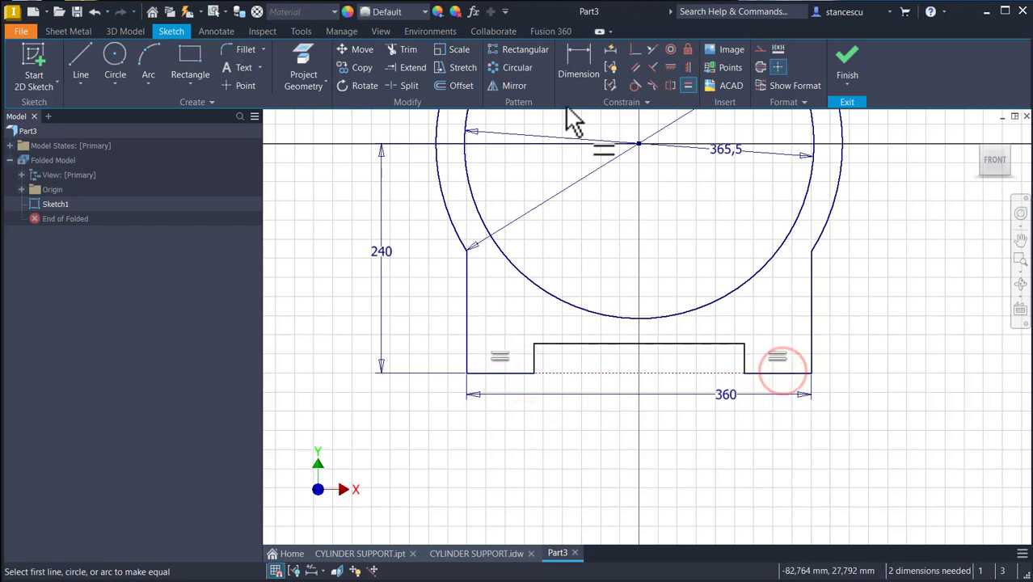
Dimension the width of the notch along its upper line at 180 mm
{"action": "left_click", "coordinate": [581, 65]}
{"action": "left_click", "coordinate": [608, 345]}
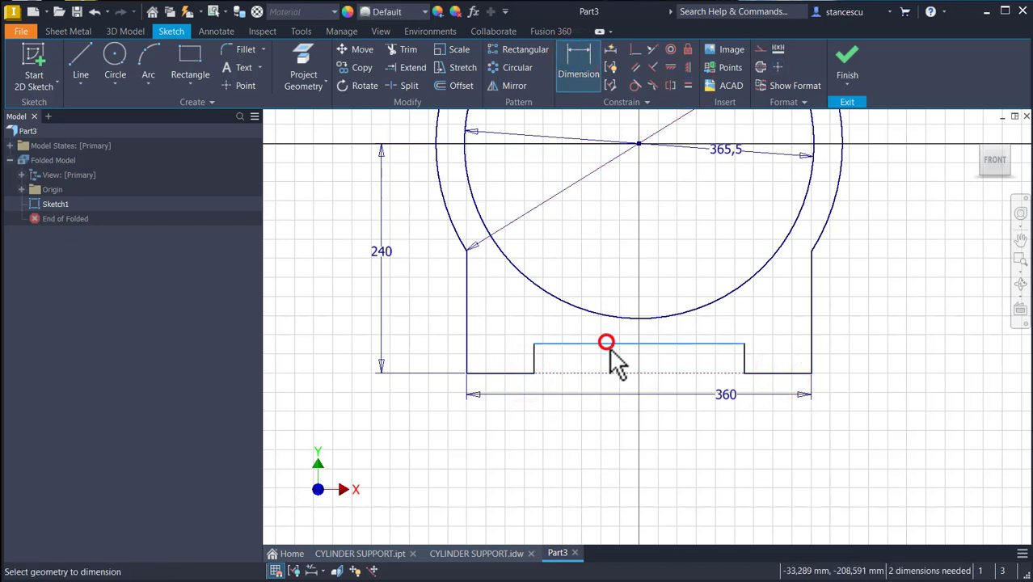
{"action": "left_click", "coordinate": [611, 365]}
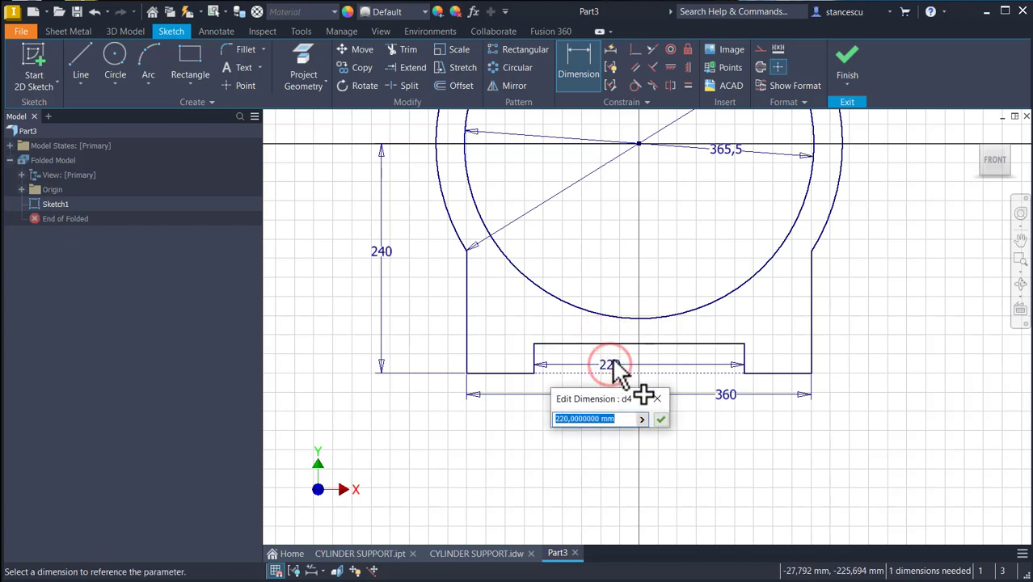
{"action": "type", "text": "180"}
{"action": "key", "text": "Return"}
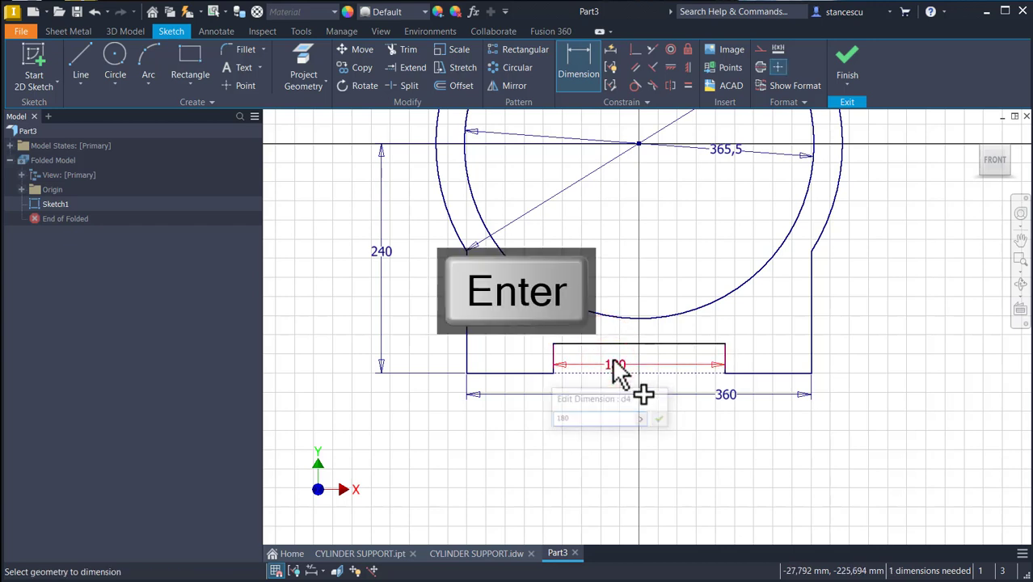
{"action": "left_click", "coordinate": [847, 306]}
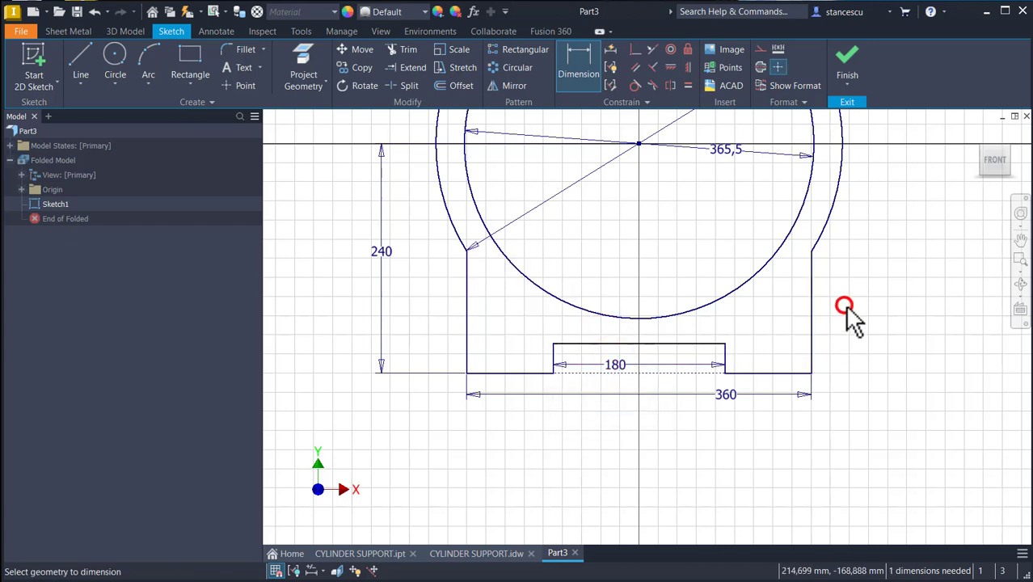
Show the ring plate profile in the isometric view and finish the sketch
{"action": "key", "text": "Num_Lock"}
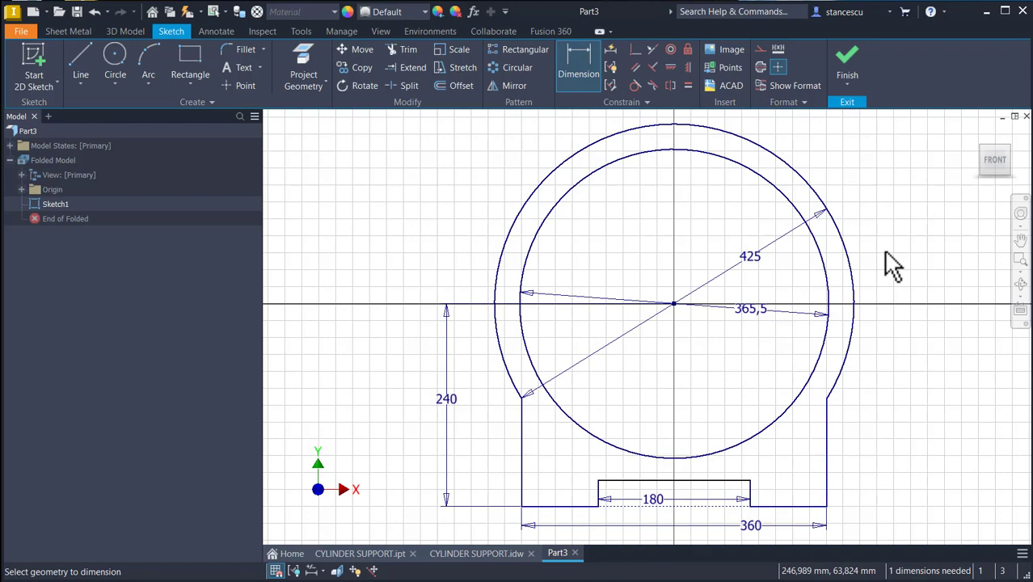
{"action": "key", "text": "F6"}
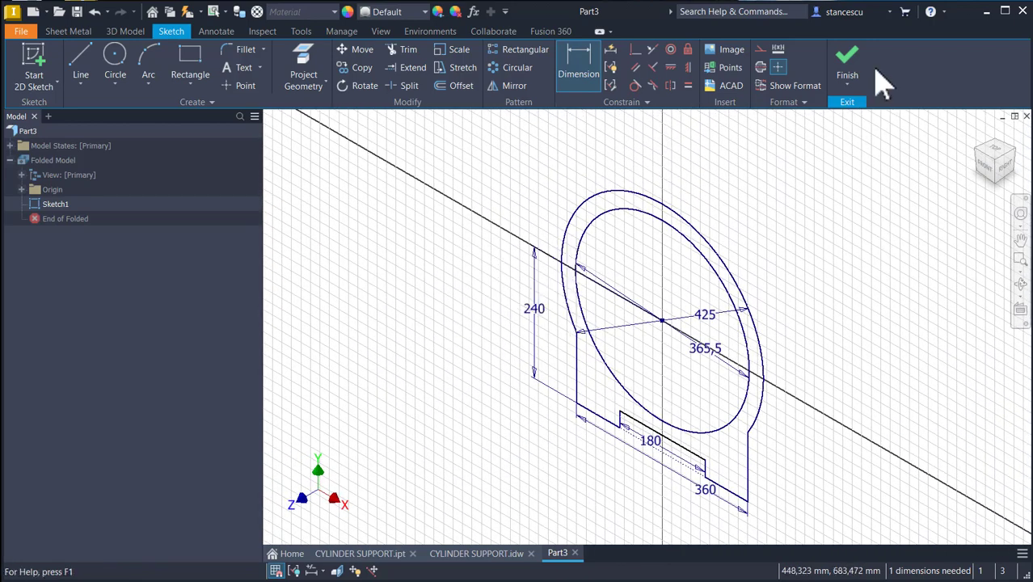
{"action": "left_click", "coordinate": [846, 64]}
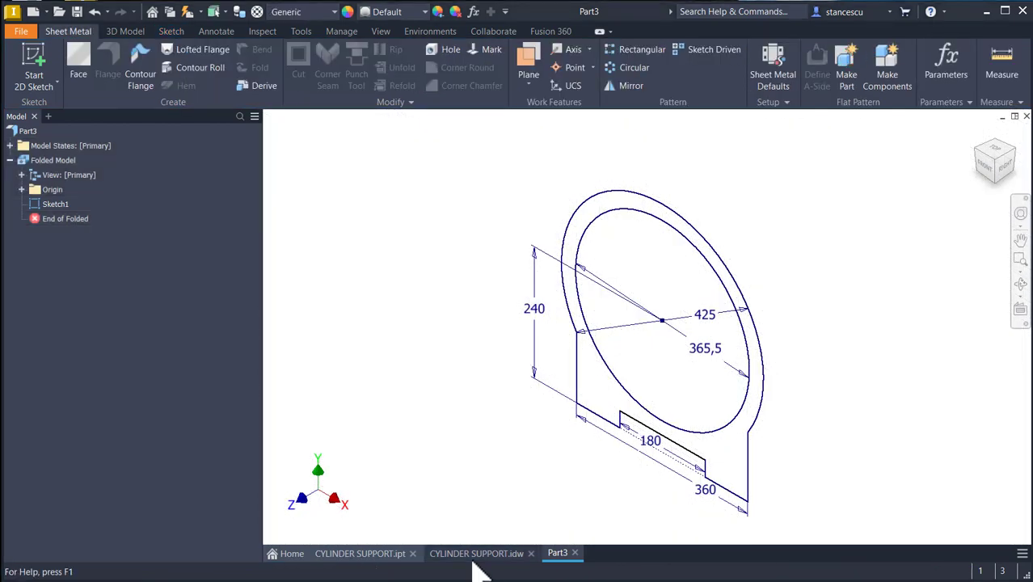
Check the plate thickness in the side view of the CYLINDER SUPPORT.idw drawing
{"action": "left_click", "coordinate": [485, 556]}
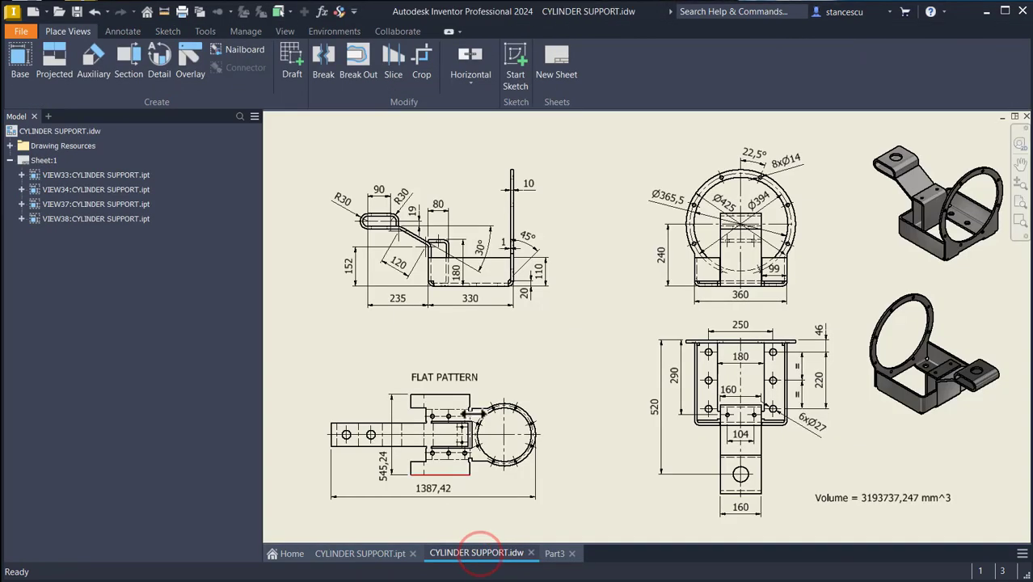
{"action": "scroll", "coordinate": [517, 192], "scroll_direction": "down", "scroll_amount": 4}
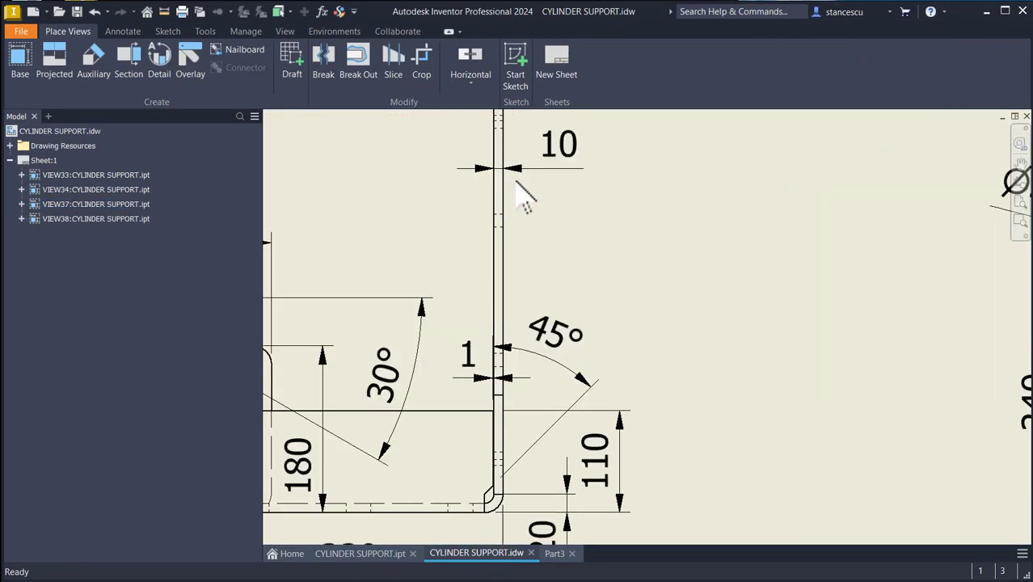
{"action": "middle_click_drag", "start_coordinate": [518, 184], "coordinate": [553, 232]}
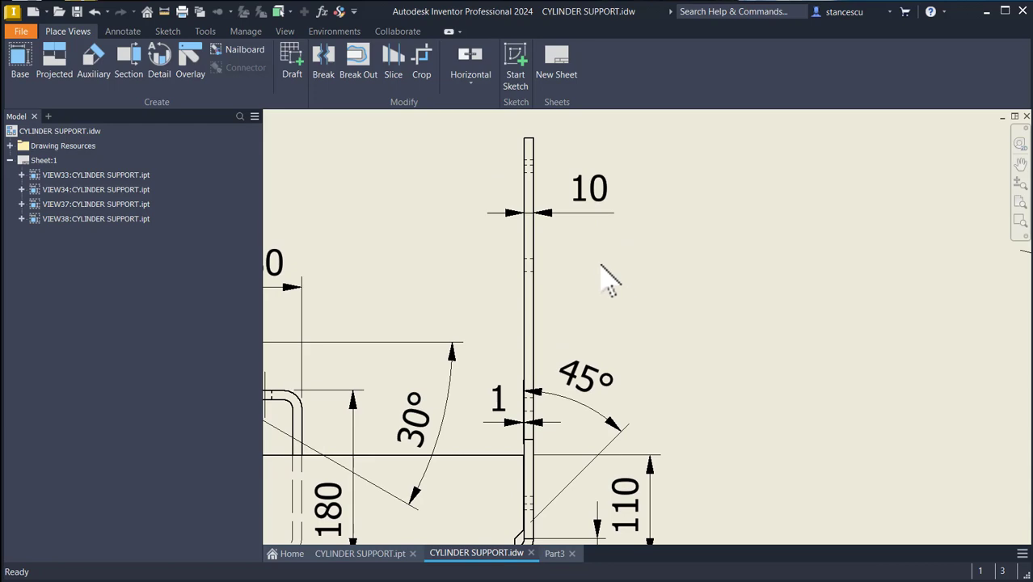
{"action": "key", "text": "Num_Lock"}
{"action": "key", "text": "Home"}
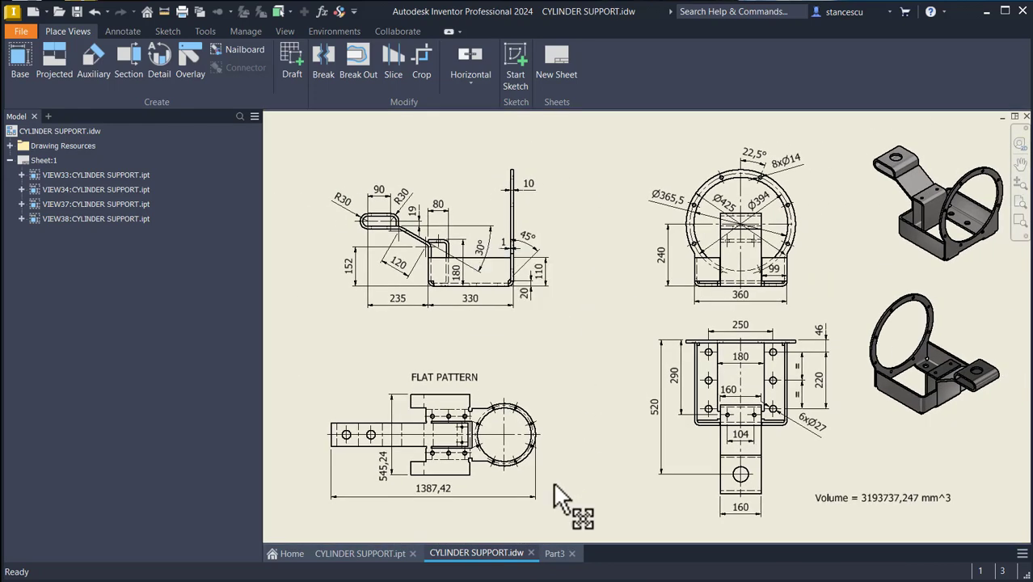
Set the sheet metal defaults in Part3 to a custom thickness of 10 mm instead of the rule's thickness
{"action": "left_click", "coordinate": [554, 554]}
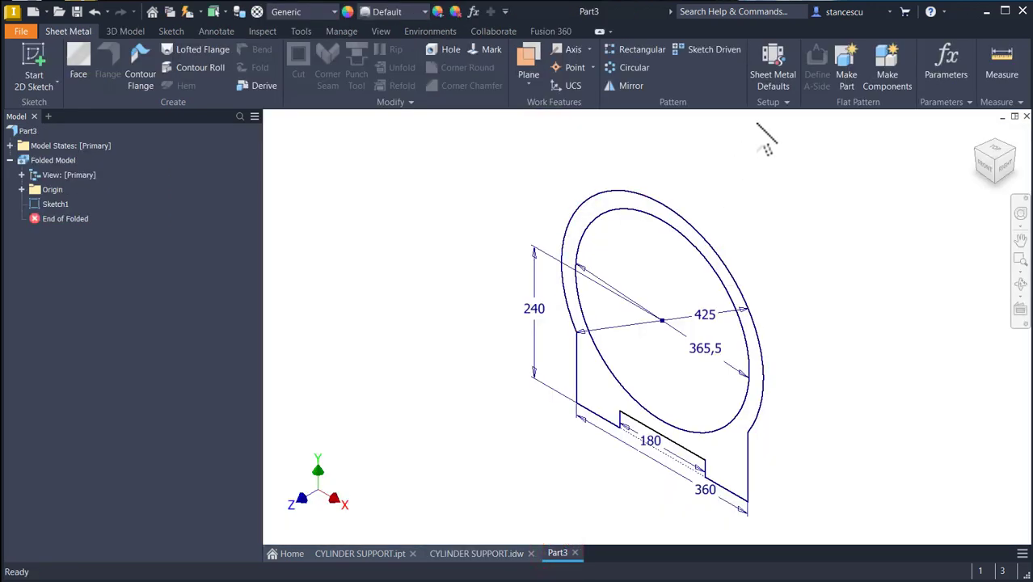
{"action": "left_click", "coordinate": [776, 72]}
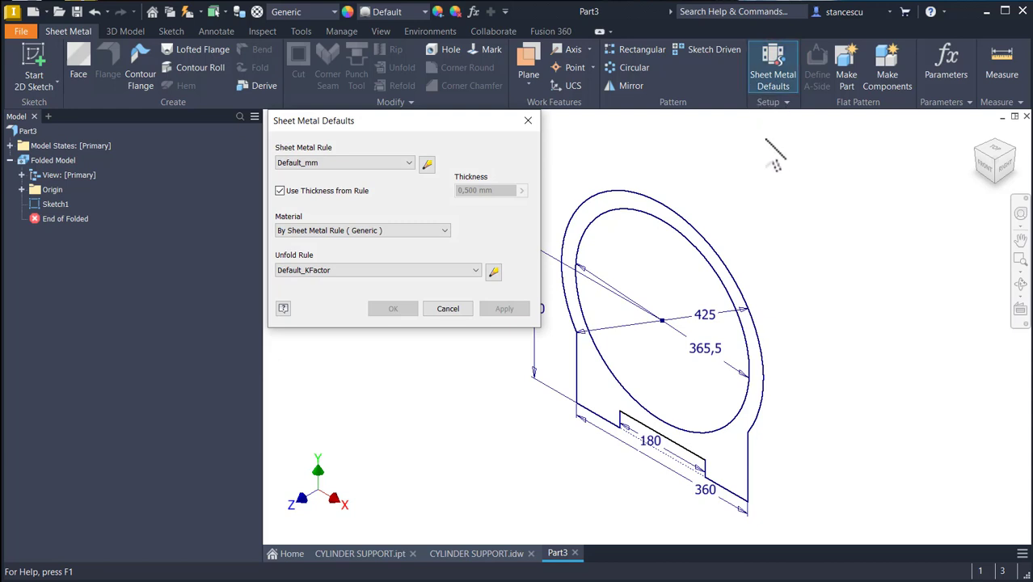
{"action": "left_click", "coordinate": [280, 190]}
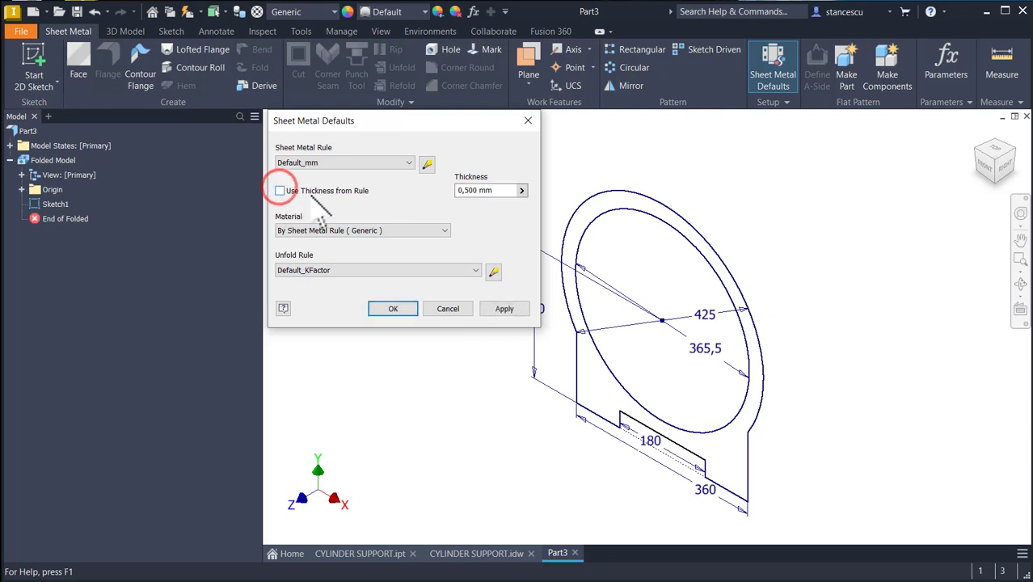
{"action": "left_click", "coordinate": [500, 190]}
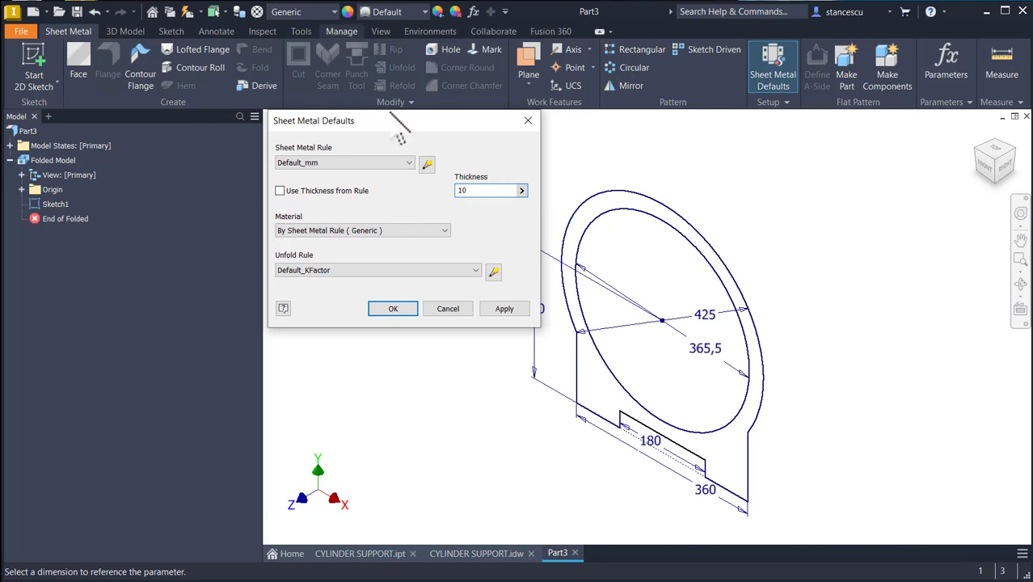
{"action": "left_click", "coordinate": [394, 308]}
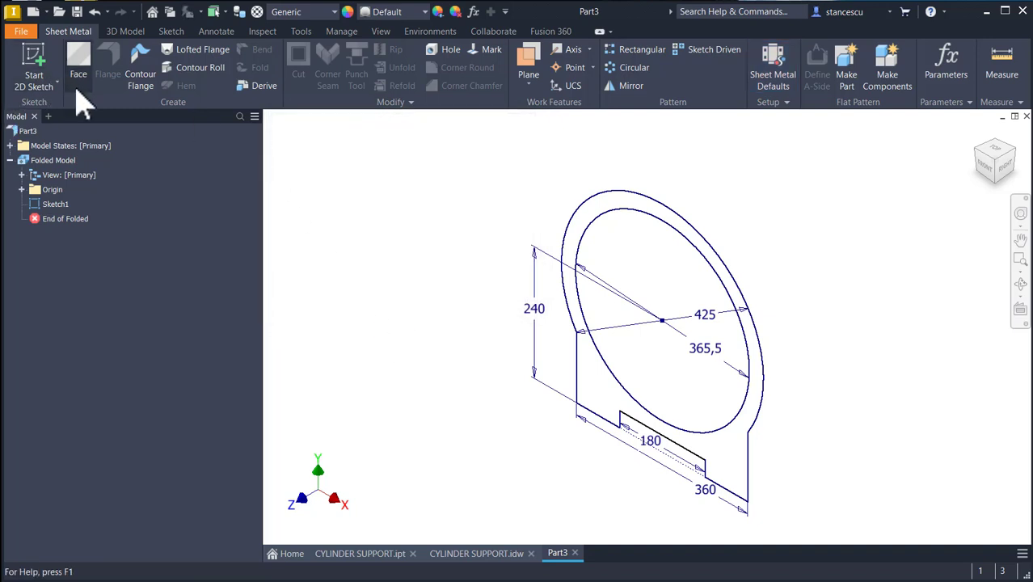
Create a sheet metal Face from the closed ring plate profile, leaving the inner circle open
{"action": "left_click", "coordinate": [79, 64]}
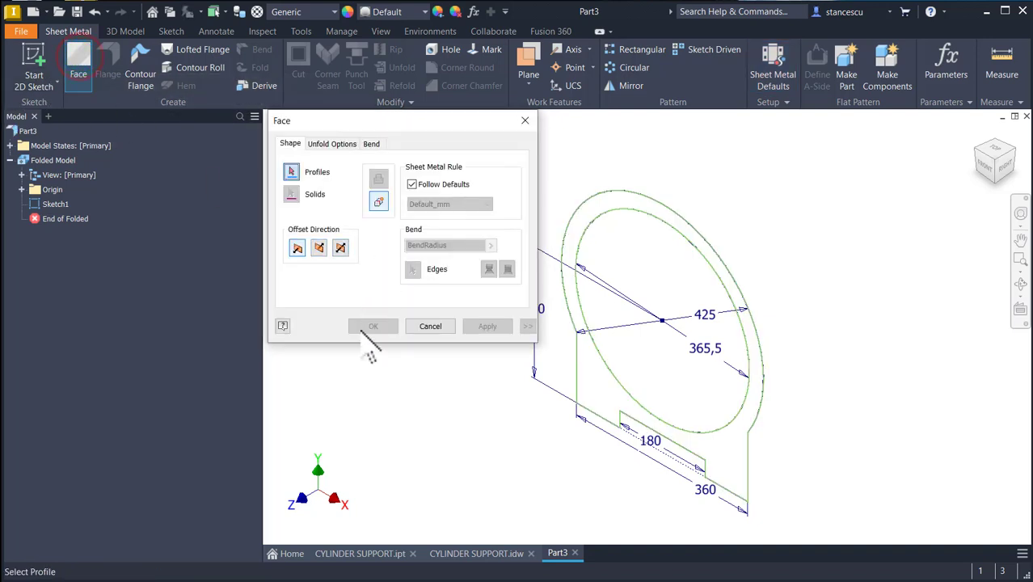
{"action": "left_click", "coordinate": [586, 406]}
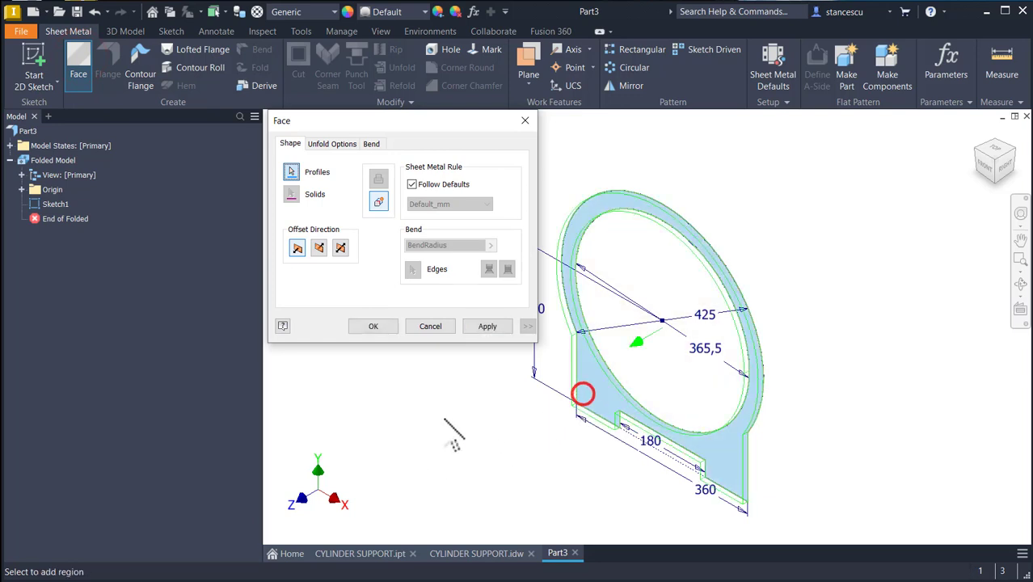
{"action": "left_click", "coordinate": [388, 330]}
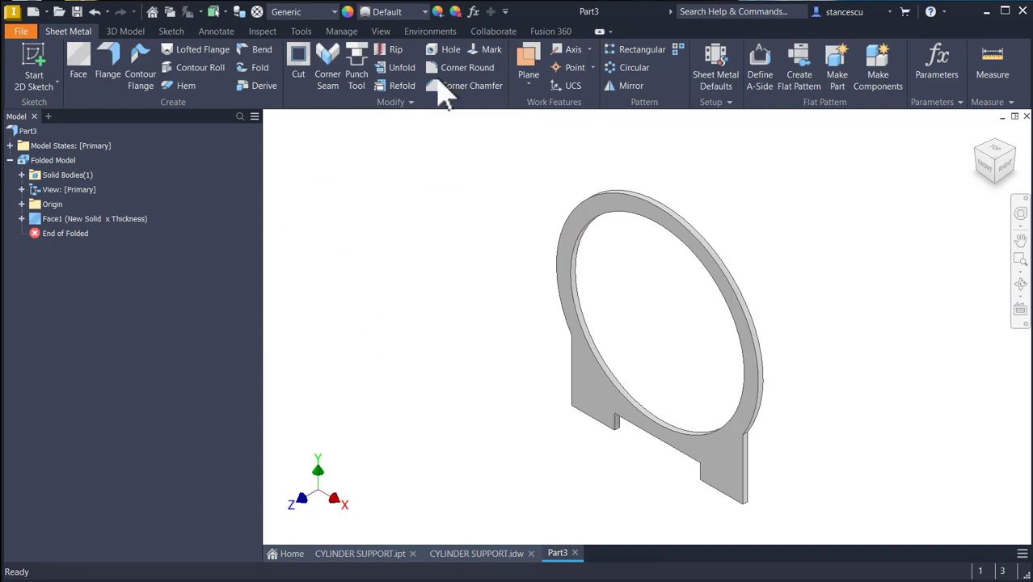
Start a sketch on the plate's front face and draw a slanted line about 196 mm long from the ring's centre up into its rim
{"action": "left_click", "coordinate": [594, 395]}
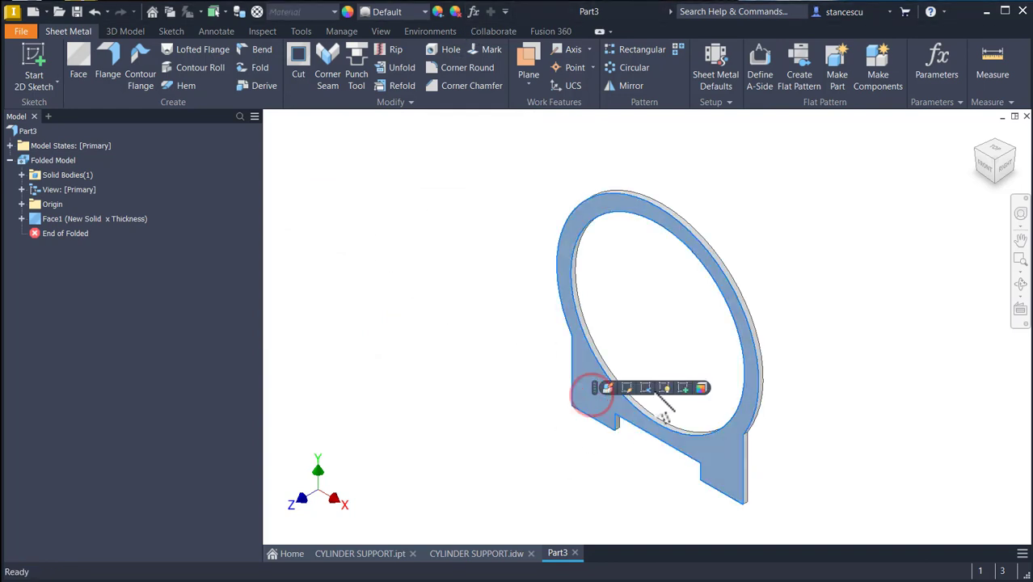
{"action": "left_click", "coordinate": [684, 387]}
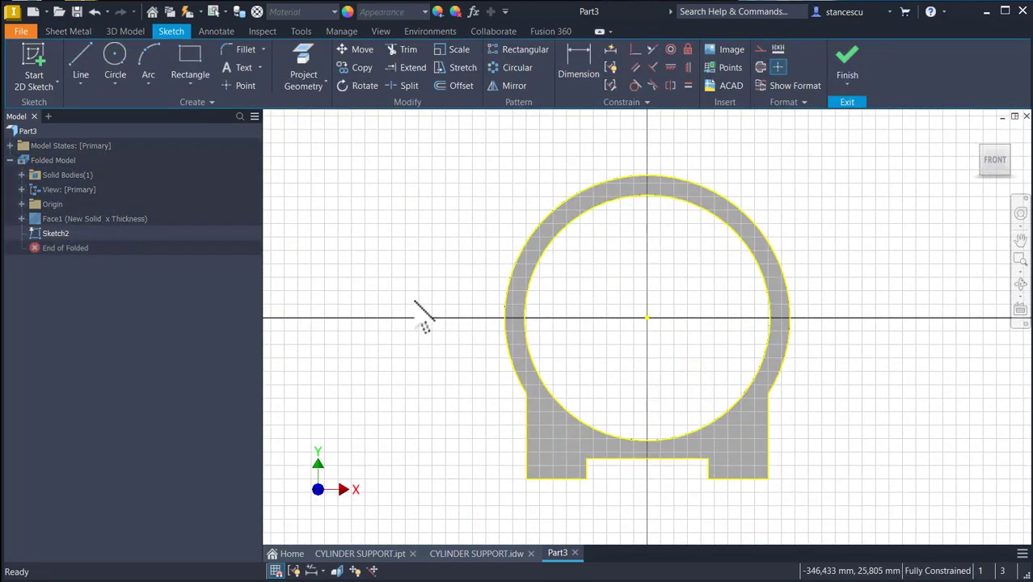
{"action": "left_click", "coordinate": [81, 71]}
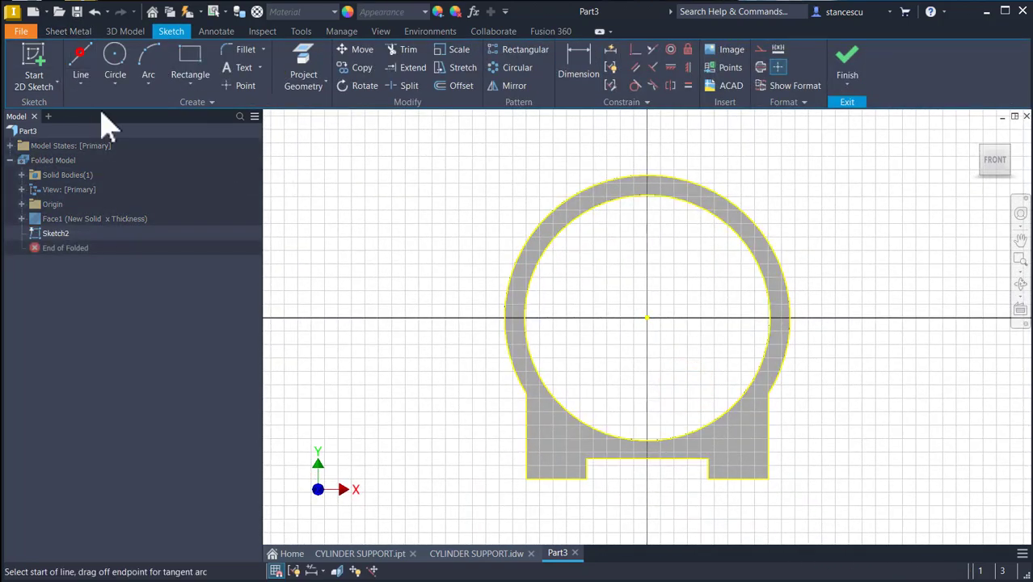
{"action": "left_click", "coordinate": [648, 317]}
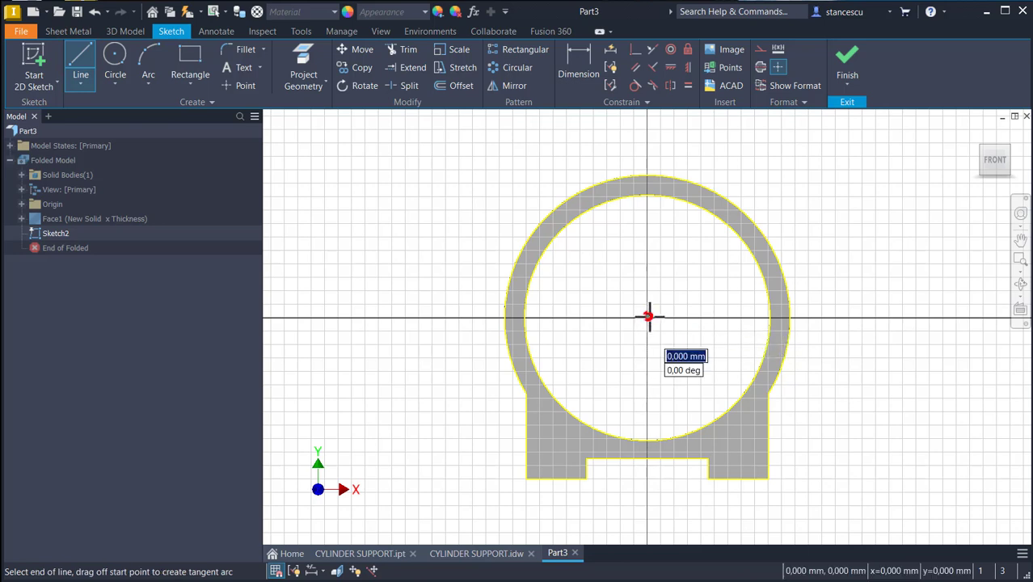
{"action": "left_click", "coordinate": [696, 194]}
{"action": "key", "text": "Escape"}
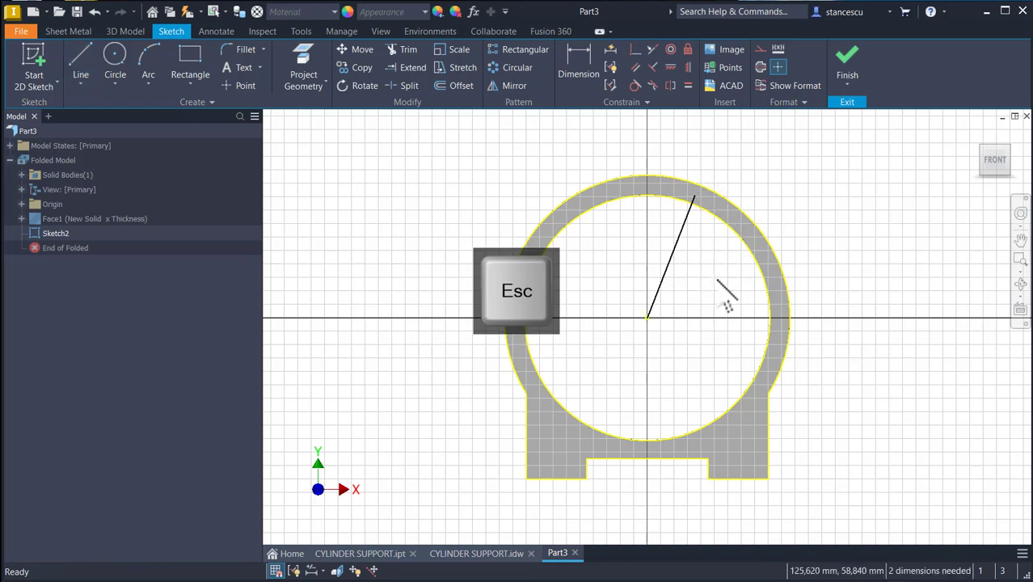
Dimension the slanted line's length at 197 mm, half of the 394 mm hole circle diameter
{"action": "left_click", "coordinate": [580, 77]}
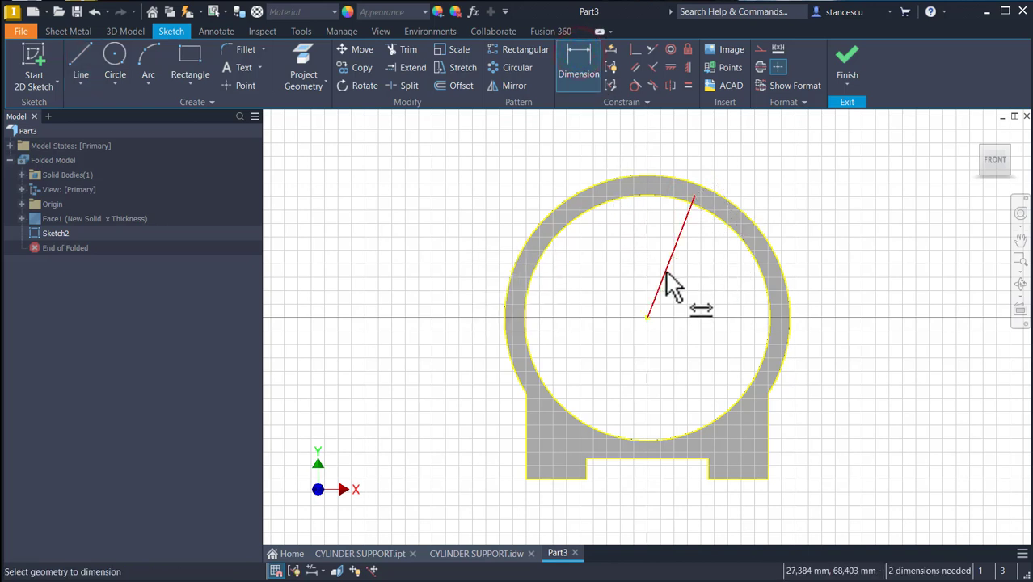
{"action": "left_click", "coordinate": [666, 279]}
{"action": "left_click", "coordinate": [643, 257]}
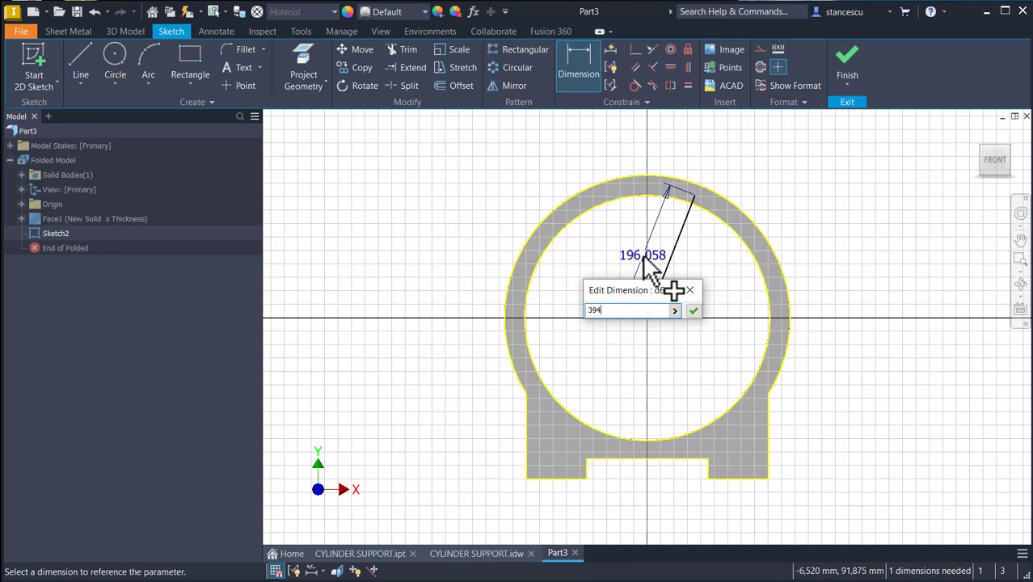
{"action": "key", "text": "Return"}
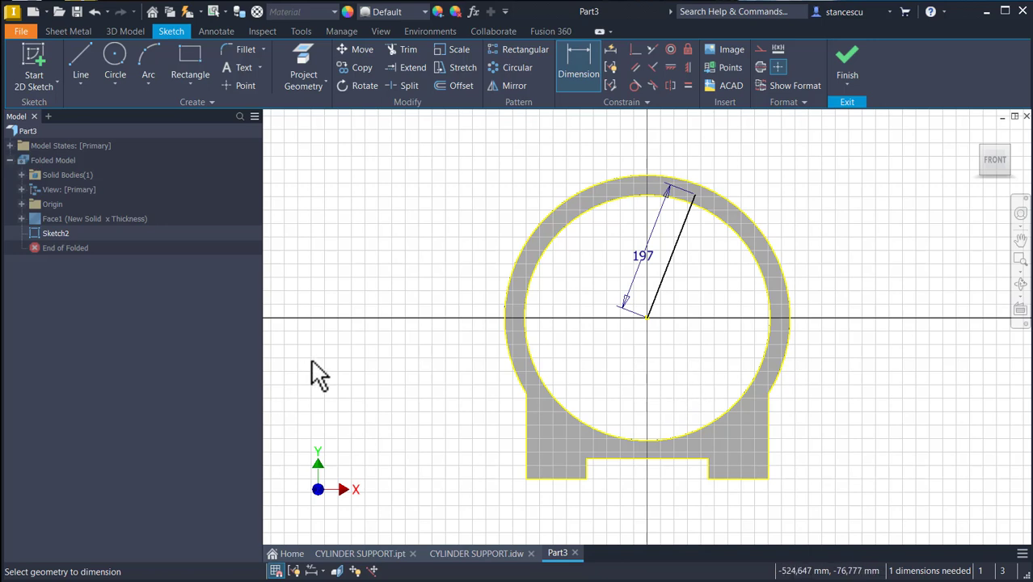
Project the origin's Y Axis into the sketch as a vertical reference
{"action": "left_click", "coordinate": [318, 77]}
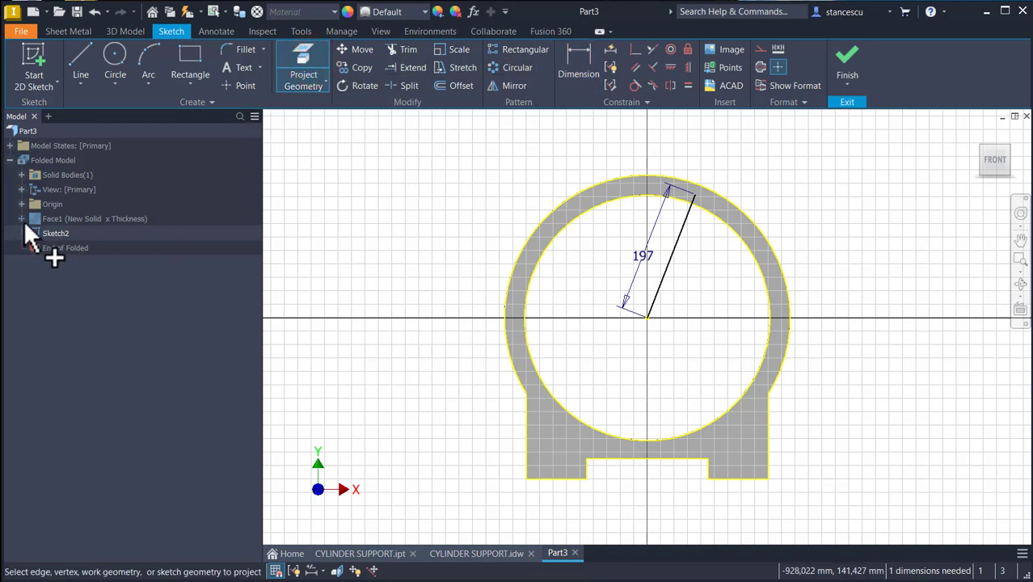
{"action": "left_click", "coordinate": [22, 219]}
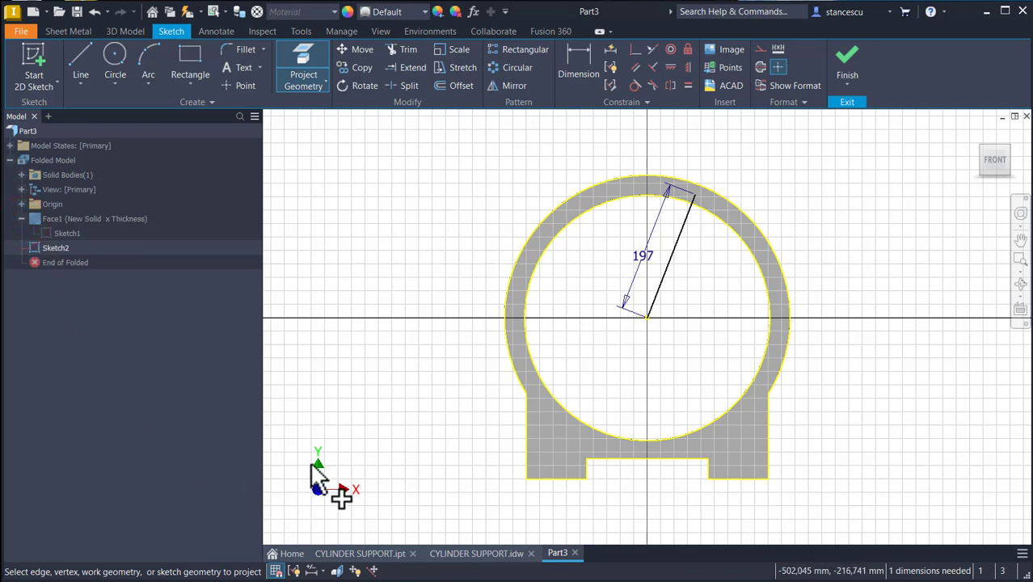
{"action": "left_click", "coordinate": [21, 219]}
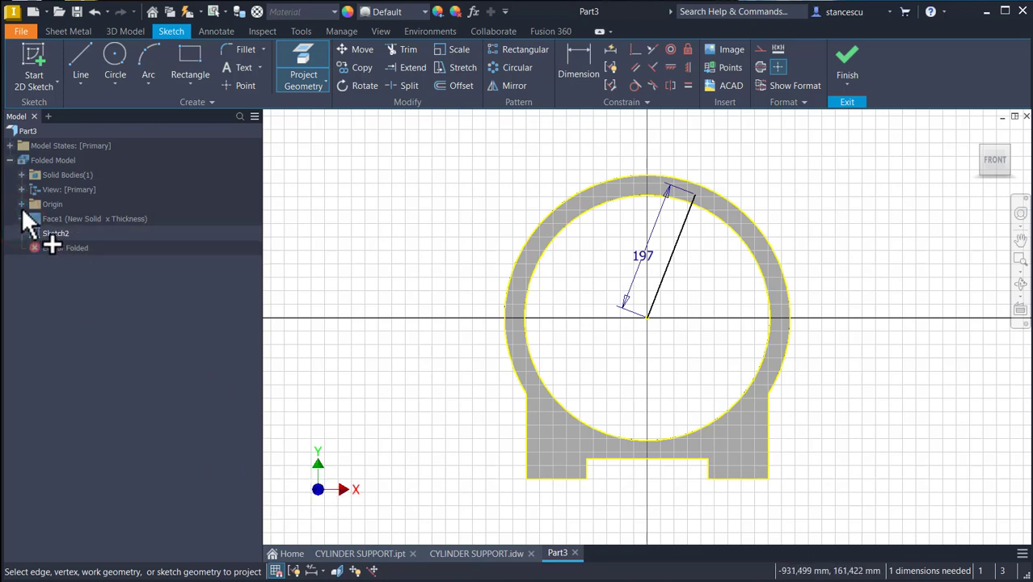
{"action": "left_click", "coordinate": [21, 204]}
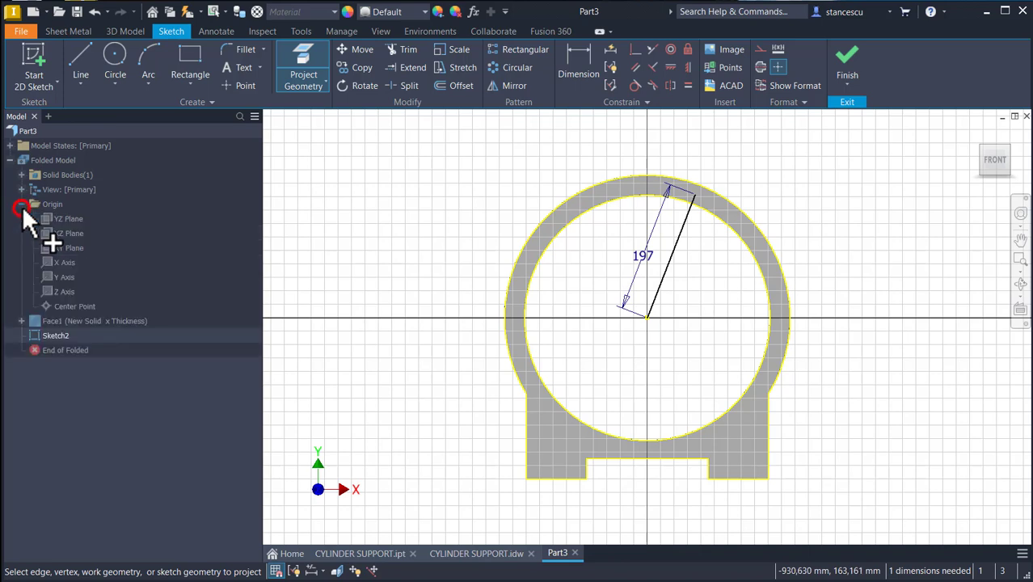
{"action": "left_click", "coordinate": [47, 275]}
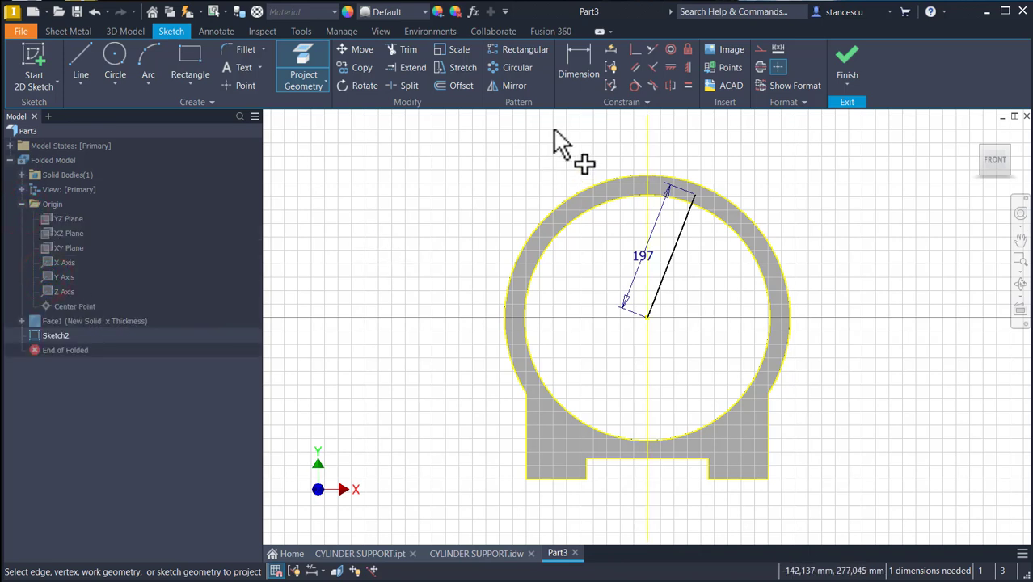
Dimension the angle between the slanted line and the projected vertical axis at 22.5 degrees
{"action": "left_click", "coordinate": [581, 70]}
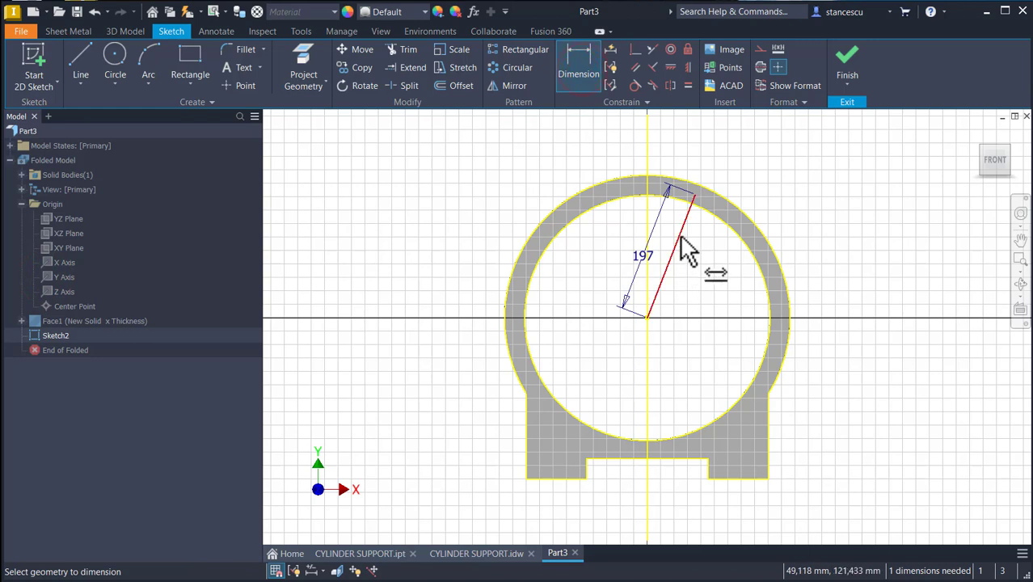
{"action": "left_click", "coordinate": [679, 236]}
{"action": "left_click", "coordinate": [647, 198]}
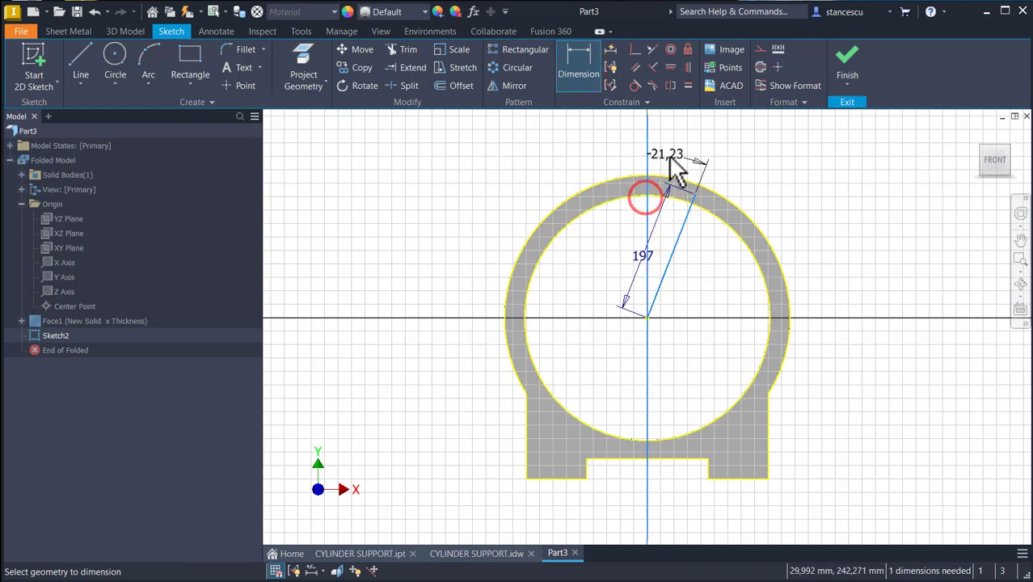
{"action": "left_click", "coordinate": [665, 152]}
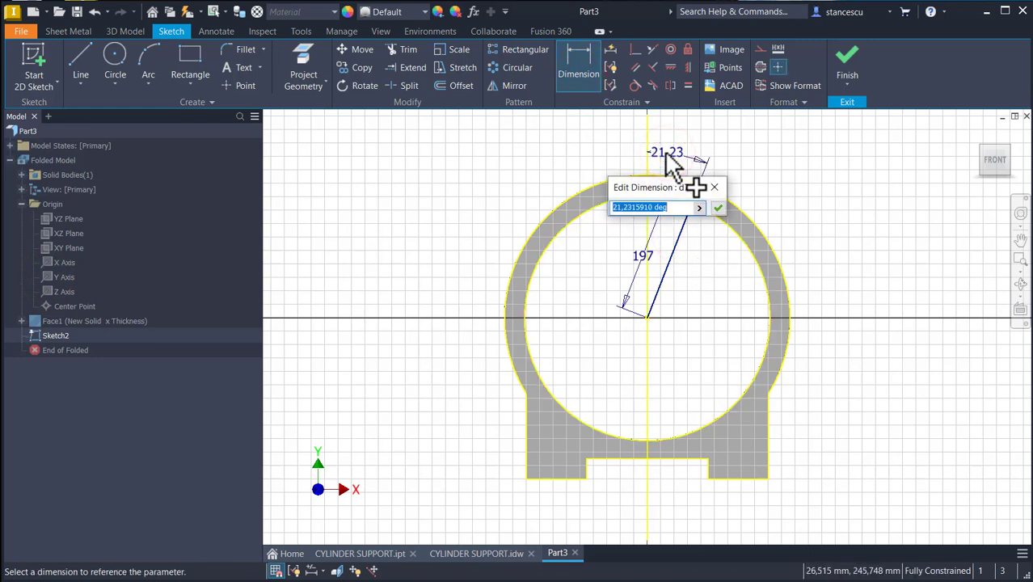
{"action": "key", "text": "Return"}
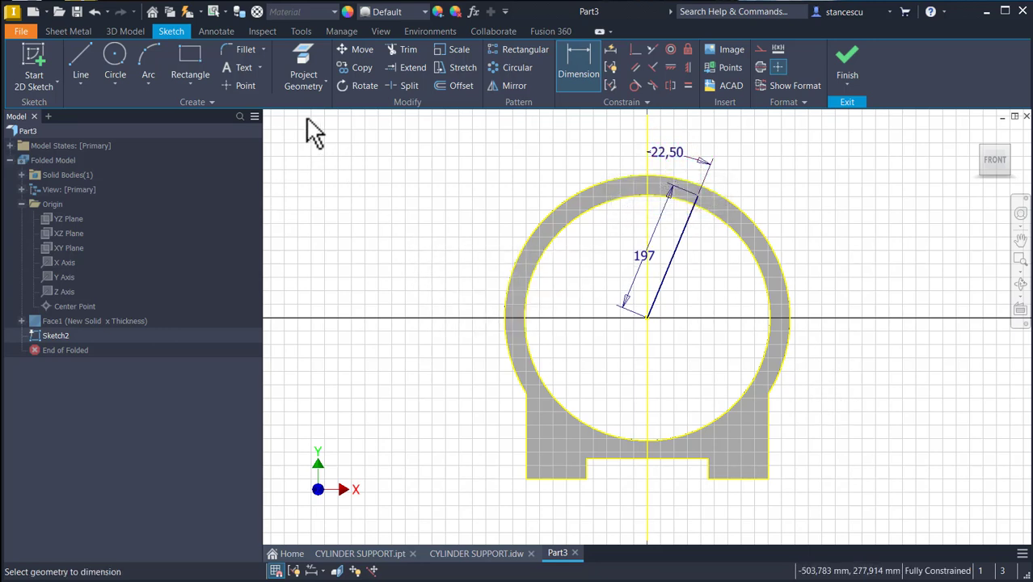
Place a sketch point at the outer end of the slanted line on the ring
{"action": "left_click", "coordinate": [245, 85]}
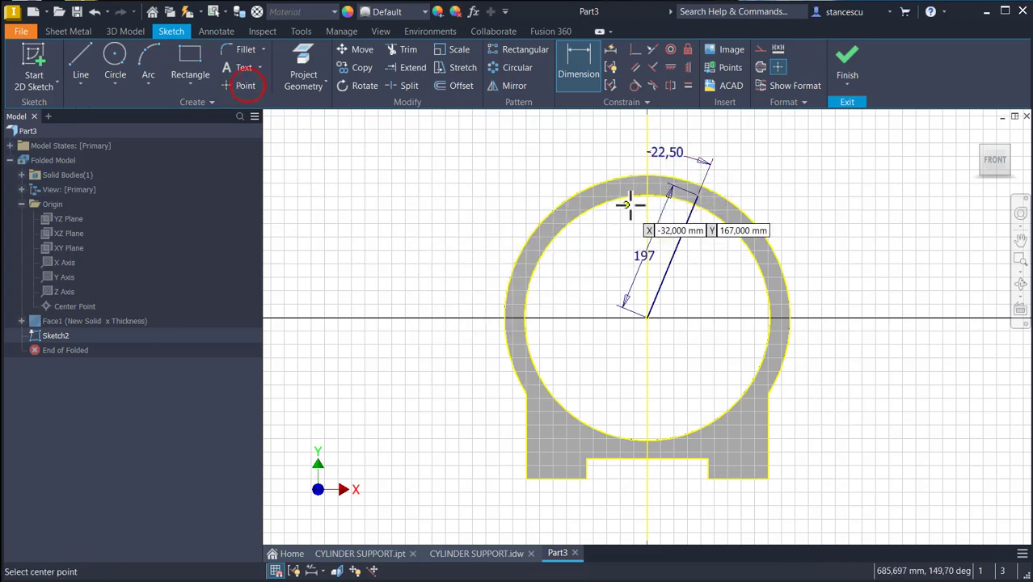
{"action": "left_click", "coordinate": [697, 196]}
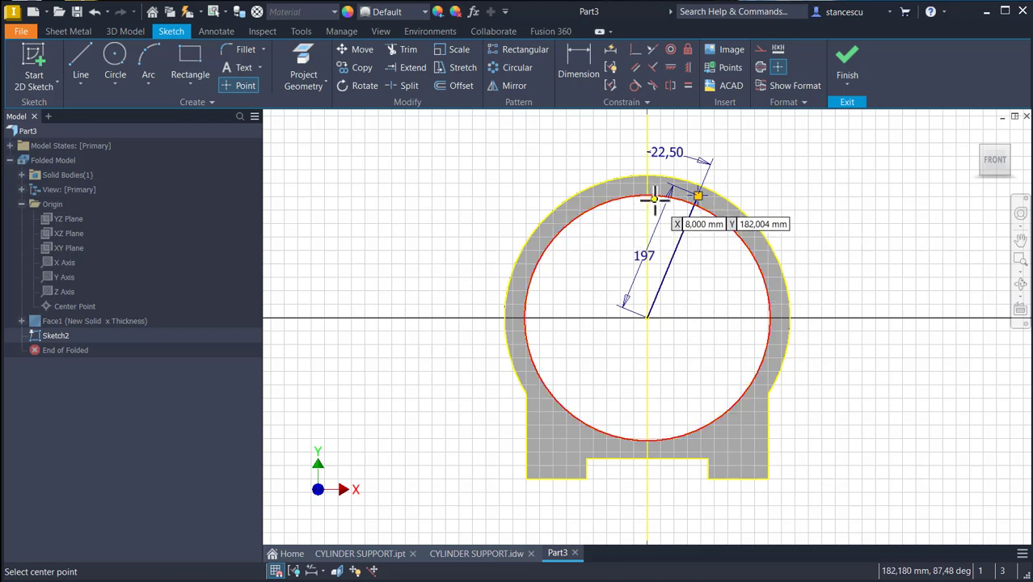
{"action": "key", "text": "Escape"}
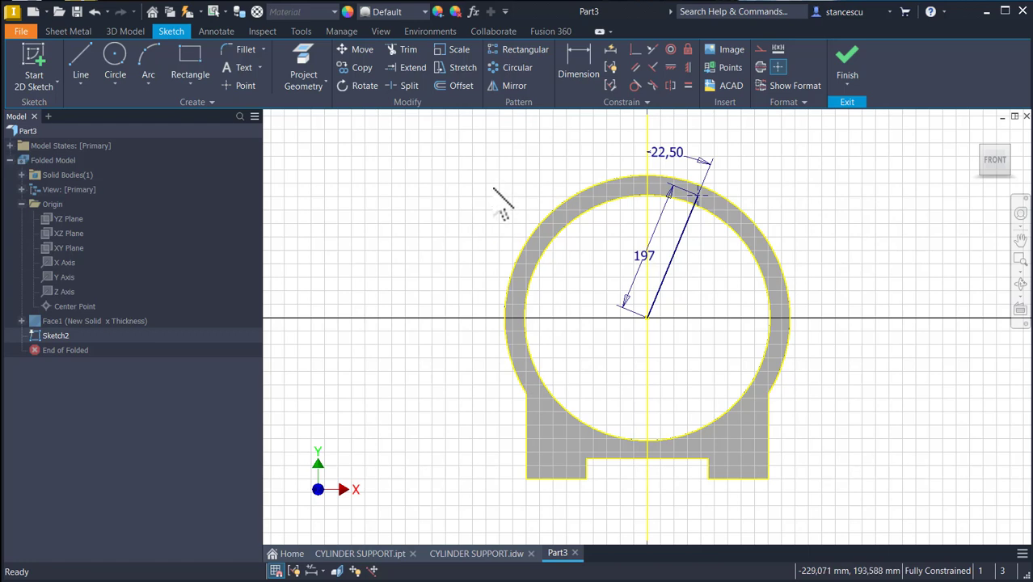
Pattern the sketch point circularly around the ring's centre with 8 instances over 360 degrees
{"action": "left_click", "coordinate": [513, 67]}
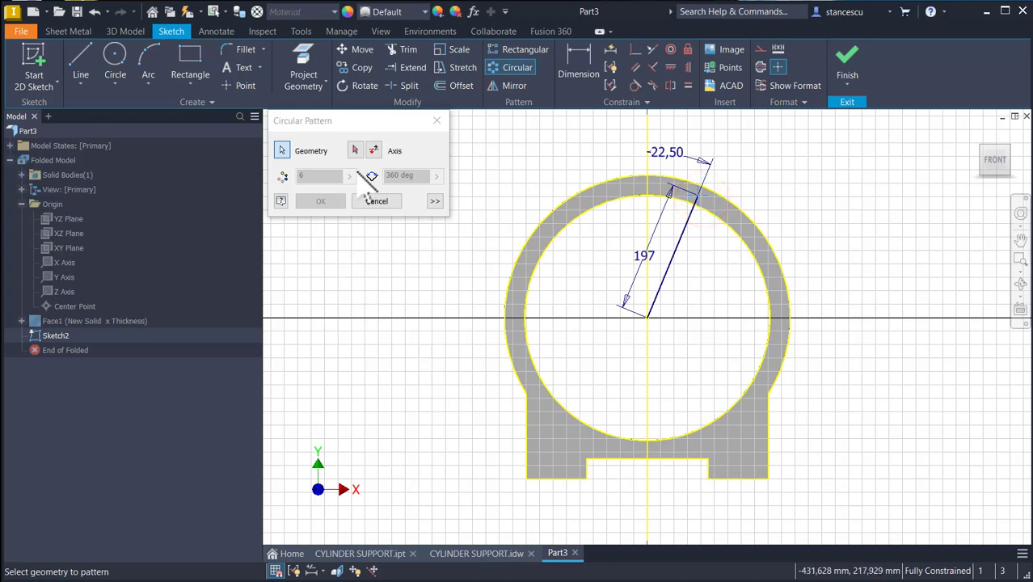
{"action": "left_click", "coordinate": [355, 150]}
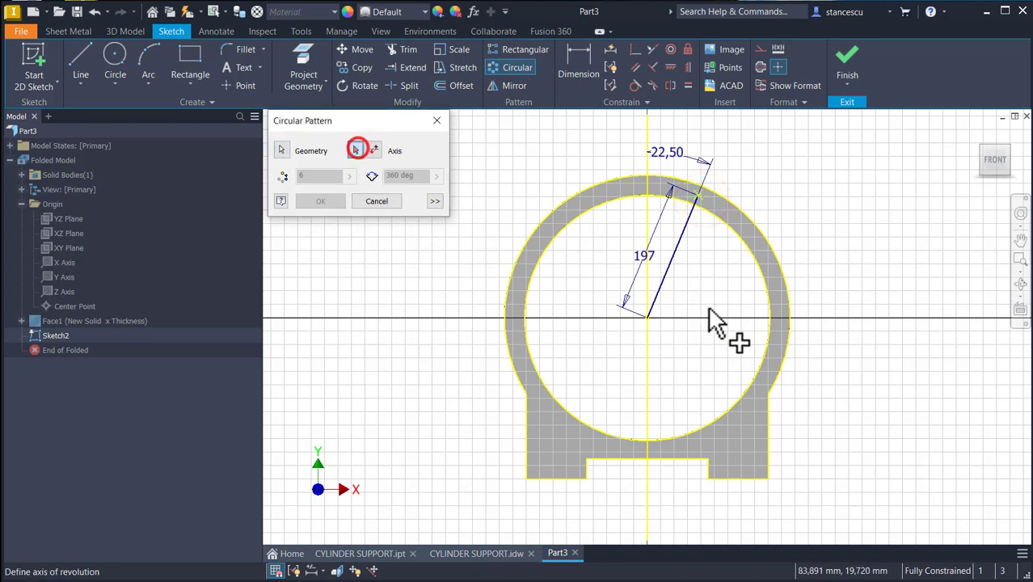
{"action": "left_click", "coordinate": [647, 318]}
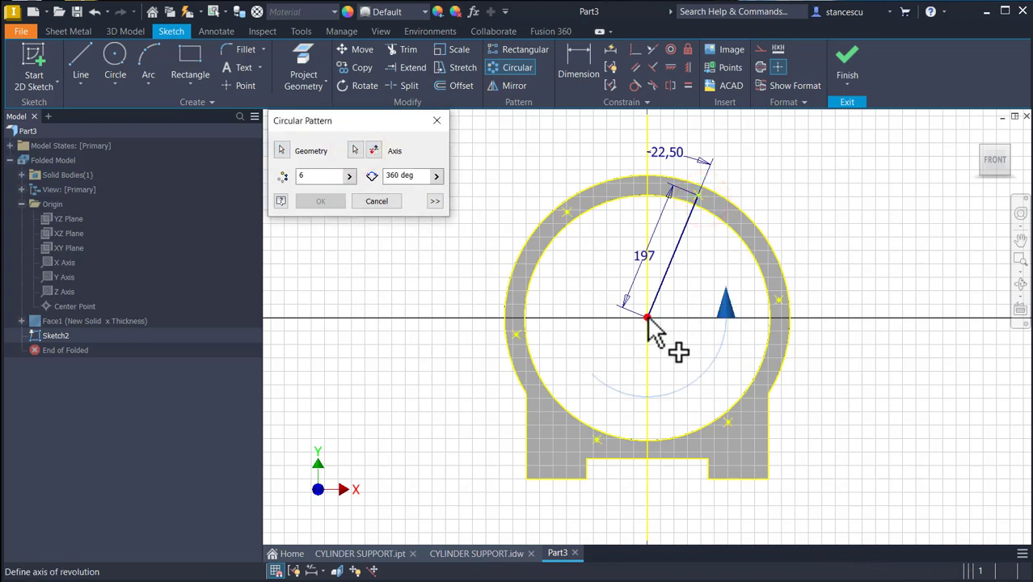
{"action": "left_click", "coordinate": [315, 175]}
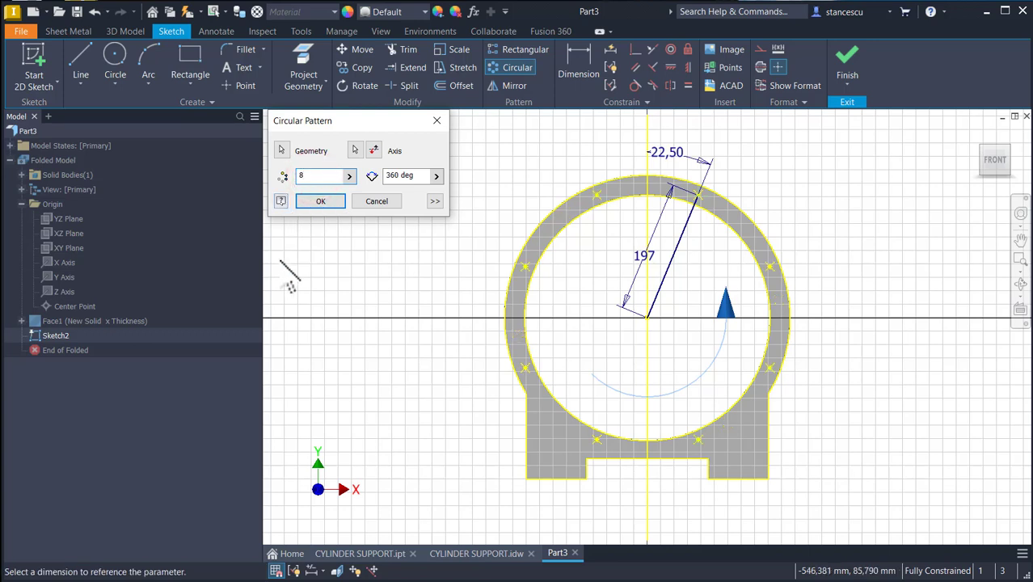
{"action": "key", "text": "Return"}
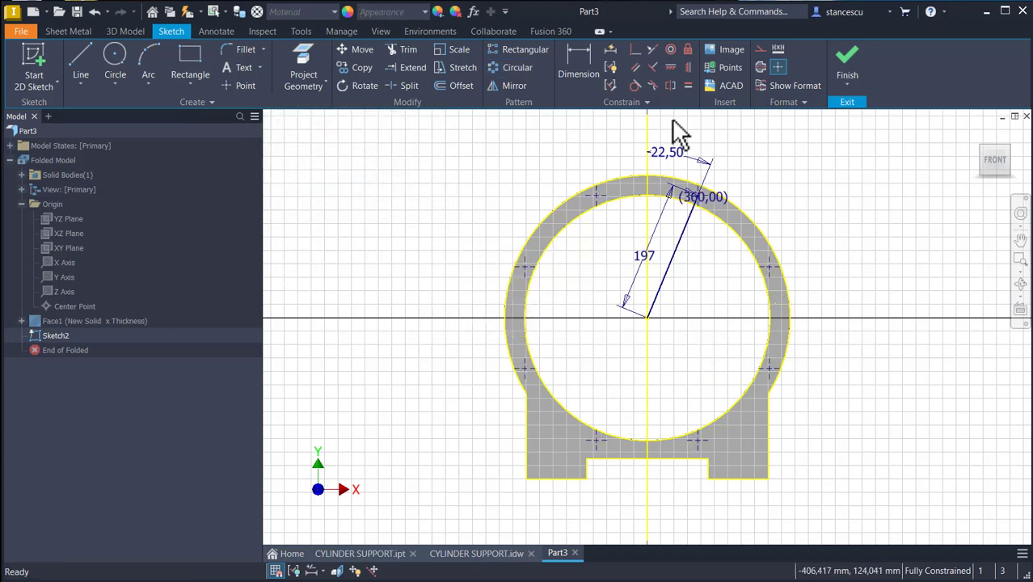
Finish the sketch and create 14 mm through-all holes at the eight patterned points on the ring plate
{"action": "left_click", "coordinate": [846, 66]}
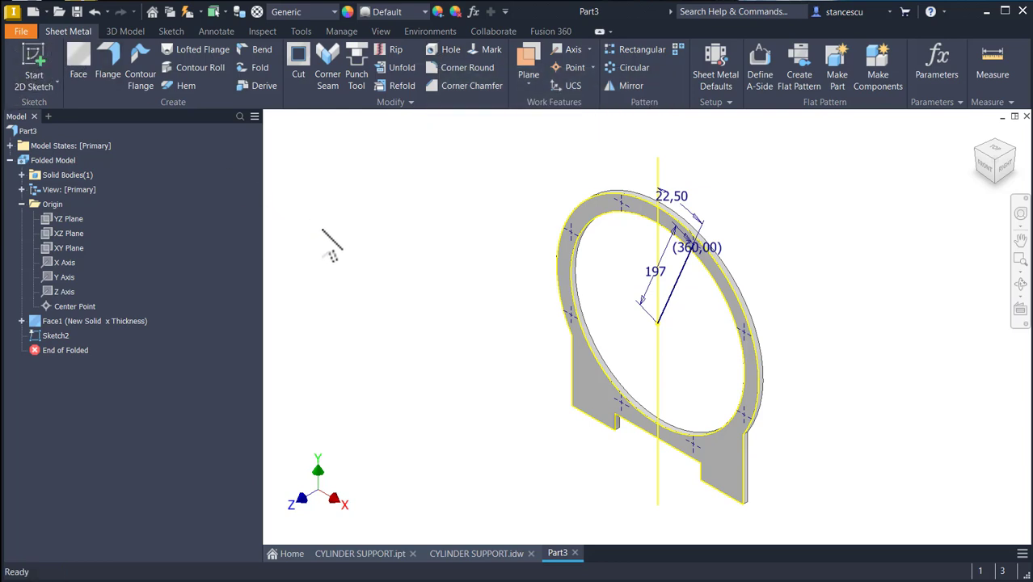
{"action": "left_click", "coordinate": [445, 52]}
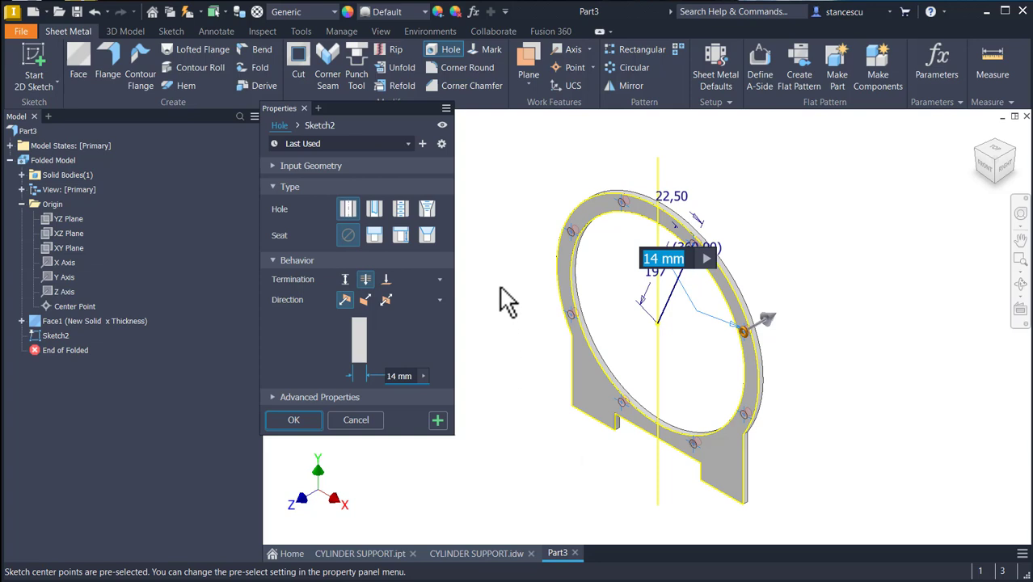
{"action": "left_click", "coordinate": [410, 376]}
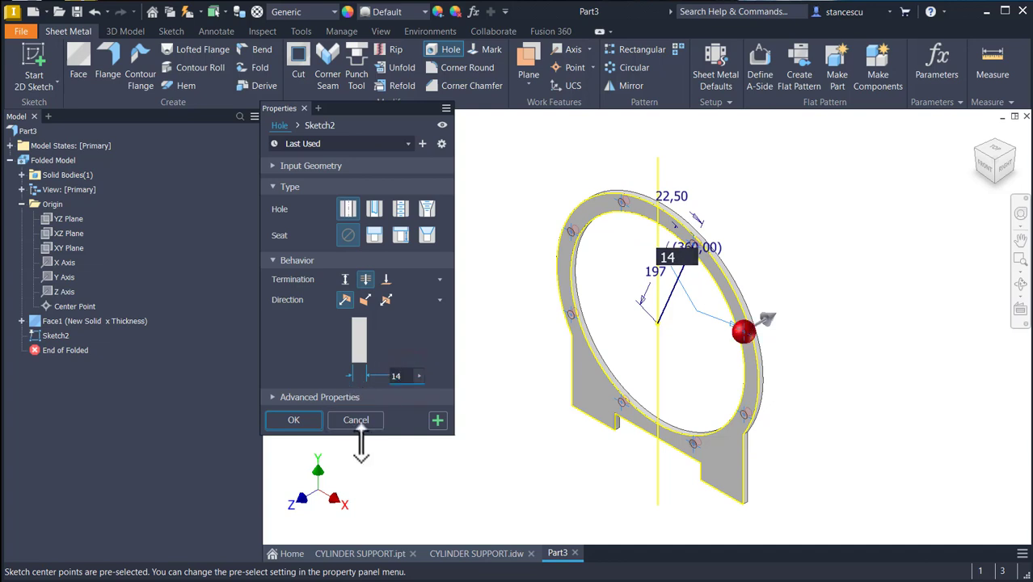
{"action": "left_click", "coordinate": [293, 420]}
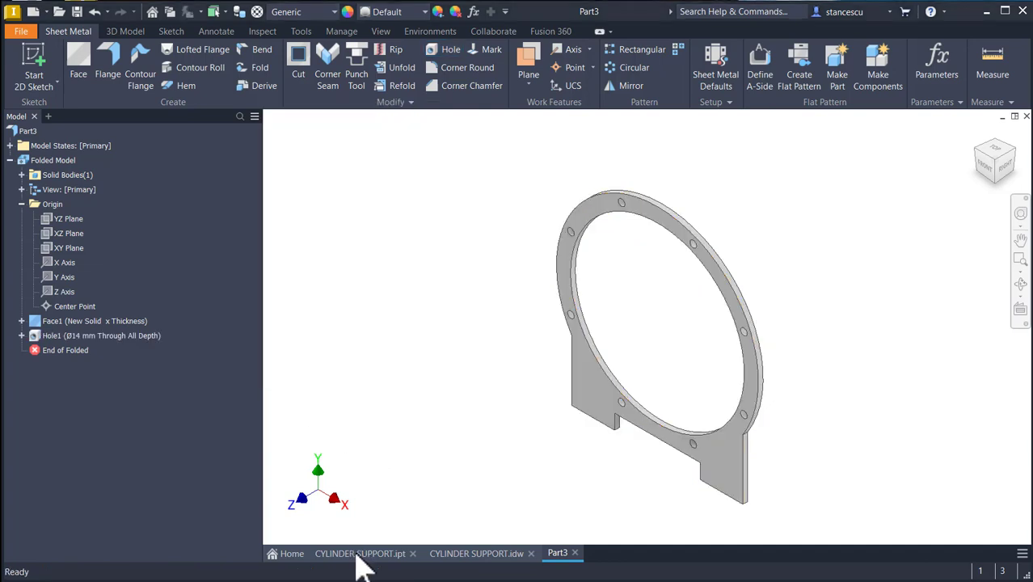
Examine the base on the finished CYLINDER SUPPORT.ipt model and its dimensions in the side view of CYLINDER SUPPORT.idw
{"action": "left_click", "coordinate": [365, 557]}
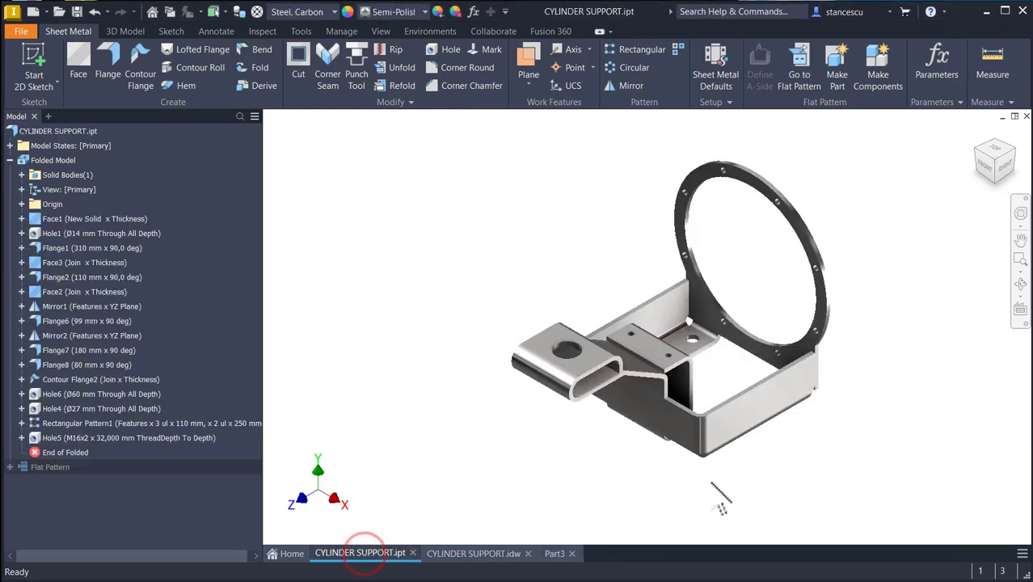
{"action": "middle_click_drag", "start_coordinate": [722, 508], "coordinate": [901, 296], "text": "shift"}
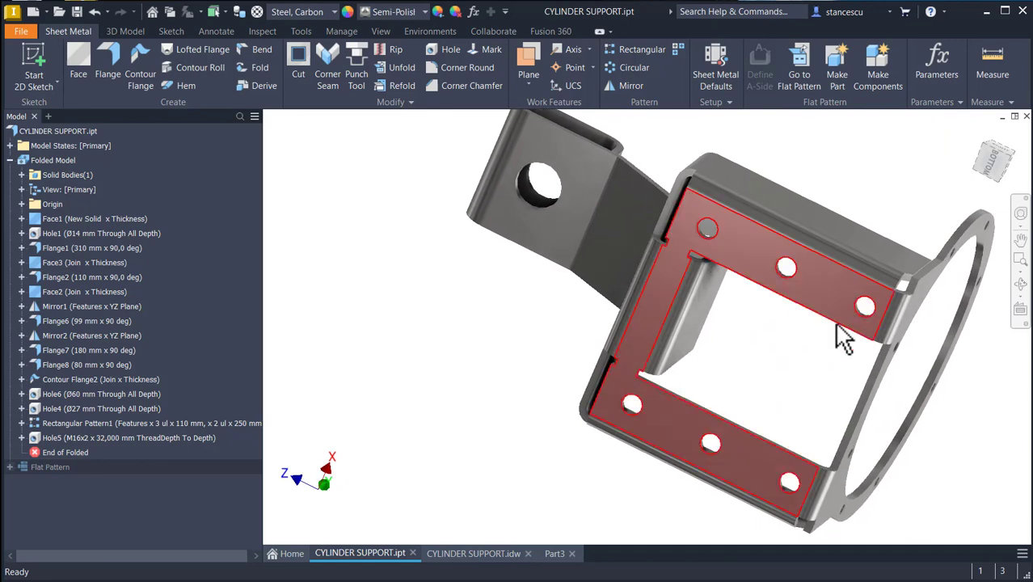
{"action": "middle_click_drag", "start_coordinate": [600, 404], "coordinate": [914, 352], "text": "shift"}
{"action": "scroll", "coordinate": [913, 344], "scroll_direction": "down", "scroll_amount": 1}
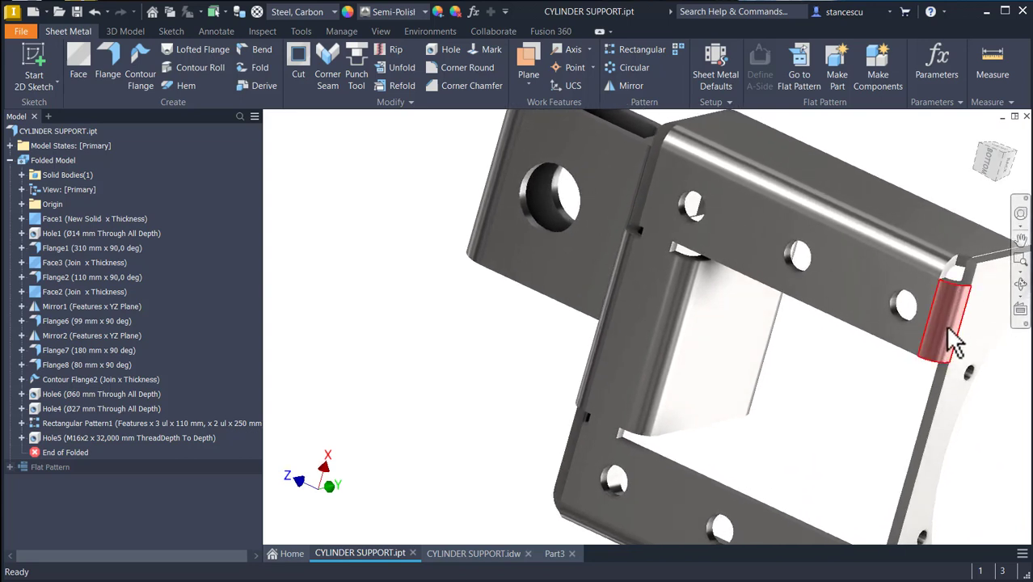
{"action": "scroll", "coordinate": [945, 357], "scroll_direction": "up", "scroll_amount": 1}
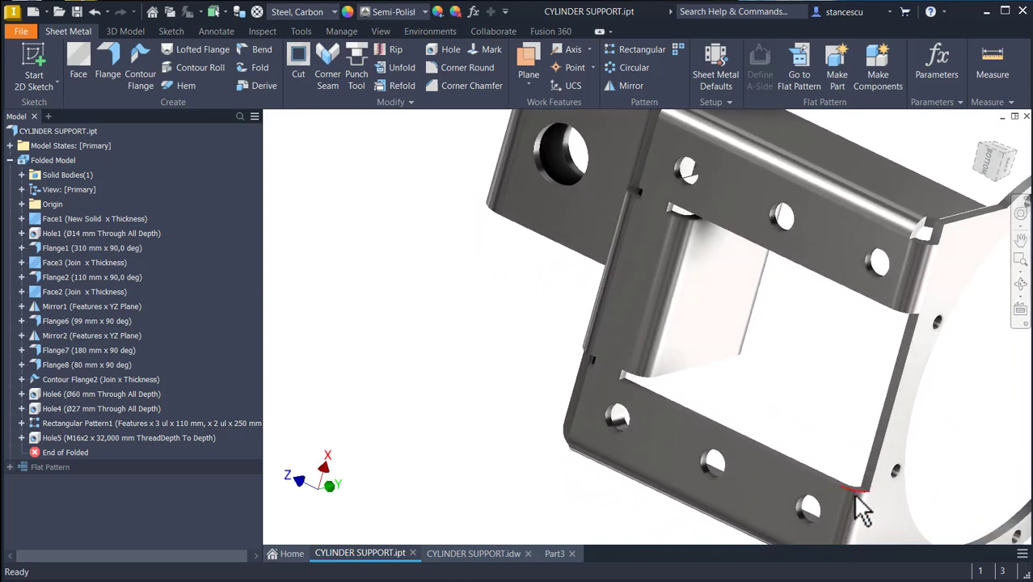
{"action": "middle_click_drag", "start_coordinate": [862, 510], "coordinate": [457, 311], "text": "shift"}
{"action": "key", "text": "F6"}
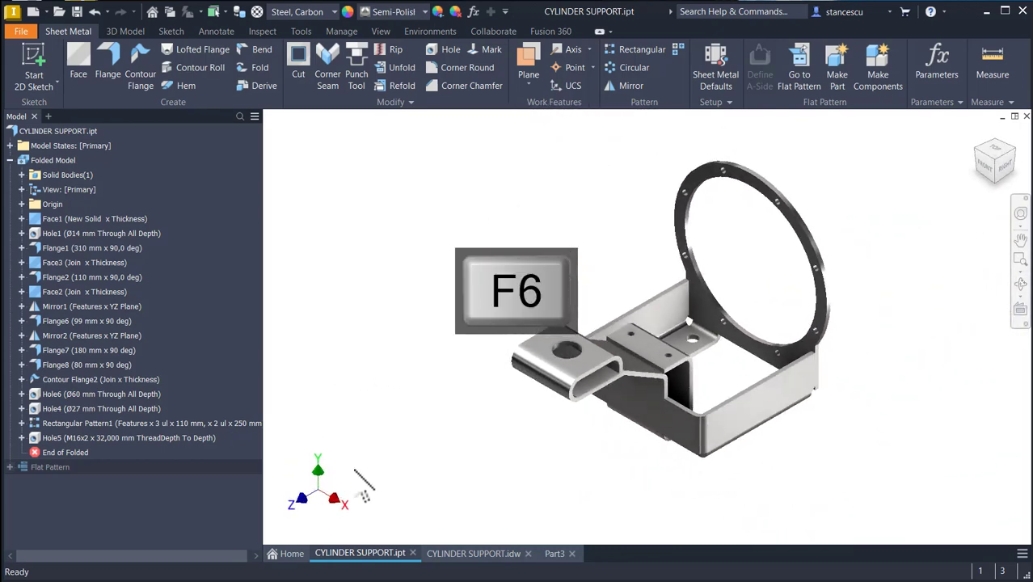
{"action": "left_click", "coordinate": [461, 554]}
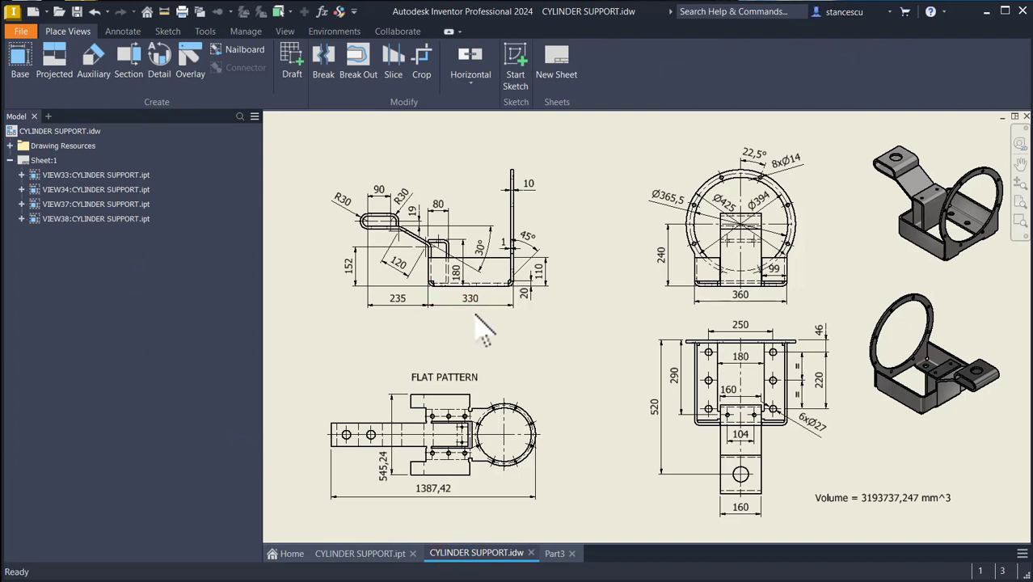
{"action": "scroll", "coordinate": [475, 315], "scroll_direction": "up", "scroll_amount": 3}
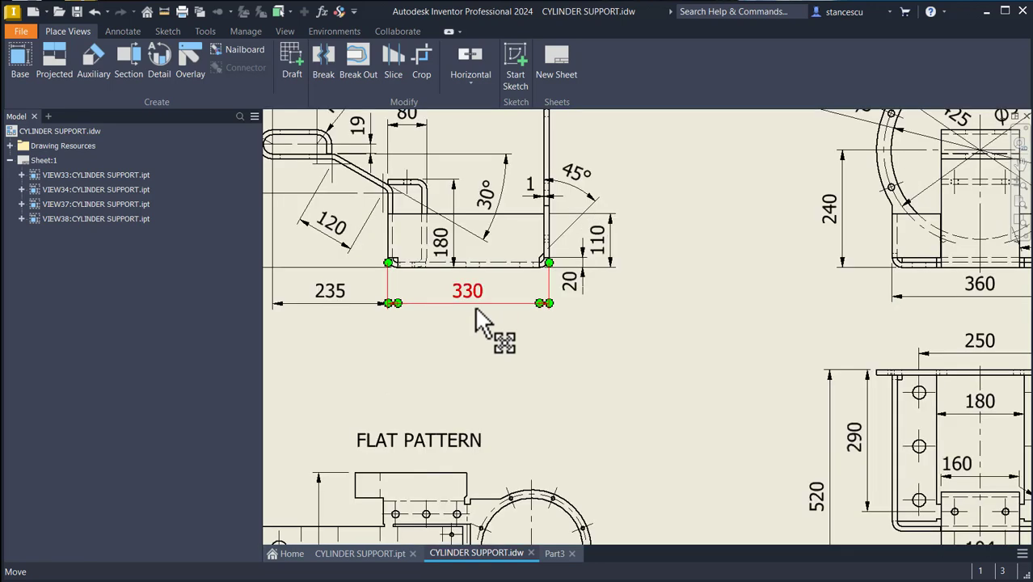
{"action": "scroll", "coordinate": [475, 313], "scroll_direction": "up", "scroll_amount": 3}
{"action": "mouse_move", "coordinate": [476, 313]}
{"action": "middle_mouse_down"}
{"action": "mouse_move", "coordinate": [489, 342]}
{"action": "mouse_move", "coordinate": [492, 433]}
{"action": "mouse_move", "coordinate": [570, 443]}
{"action": "middle_mouse_up"}
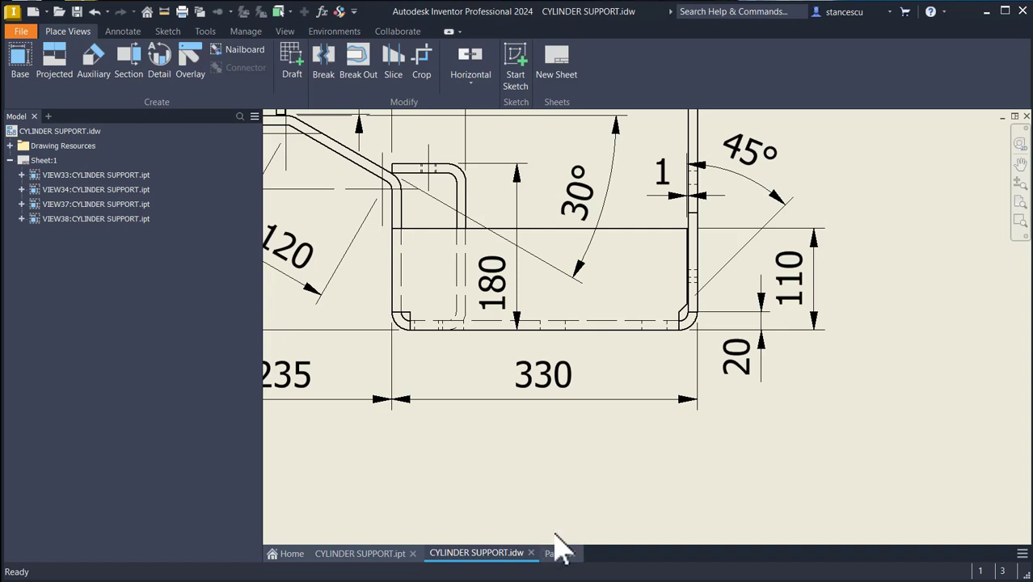
In Part3, start a flange on the two bottom edges of the ring plate's feet, with the bend inside the base face extents
{"action": "left_click", "coordinate": [555, 554]}
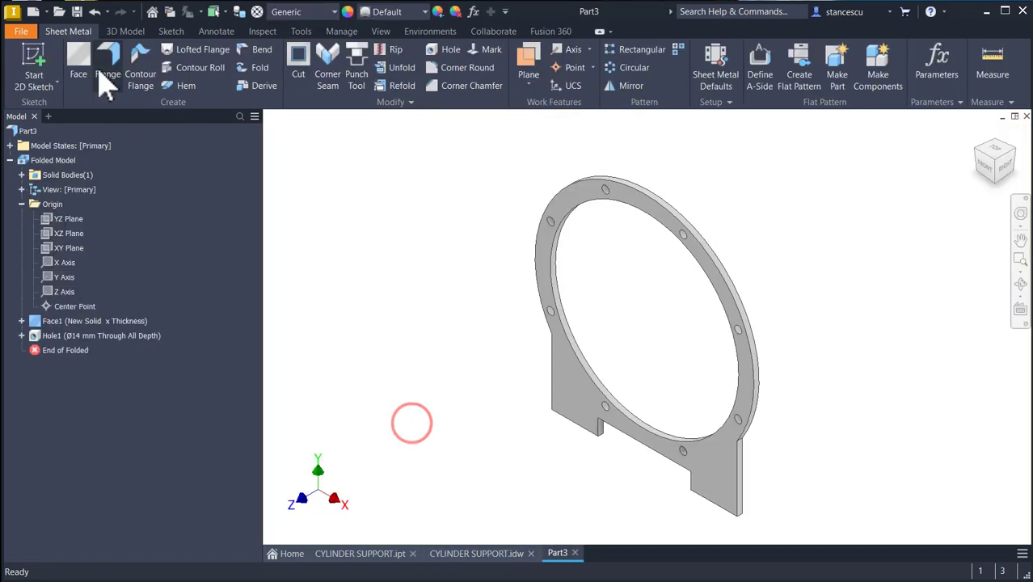
{"action": "left_click", "coordinate": [570, 420]}
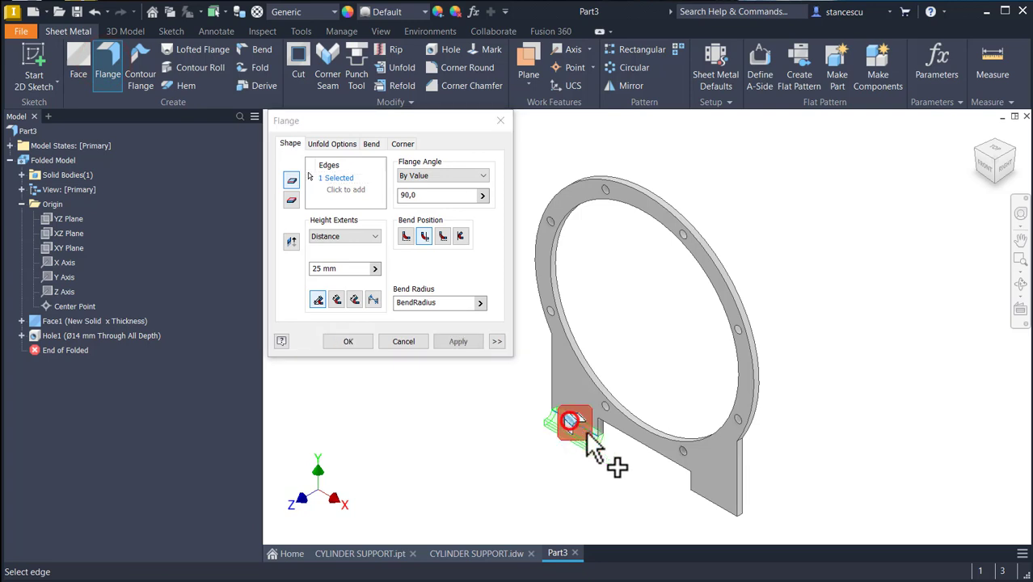
{"action": "left_click", "coordinate": [706, 508]}
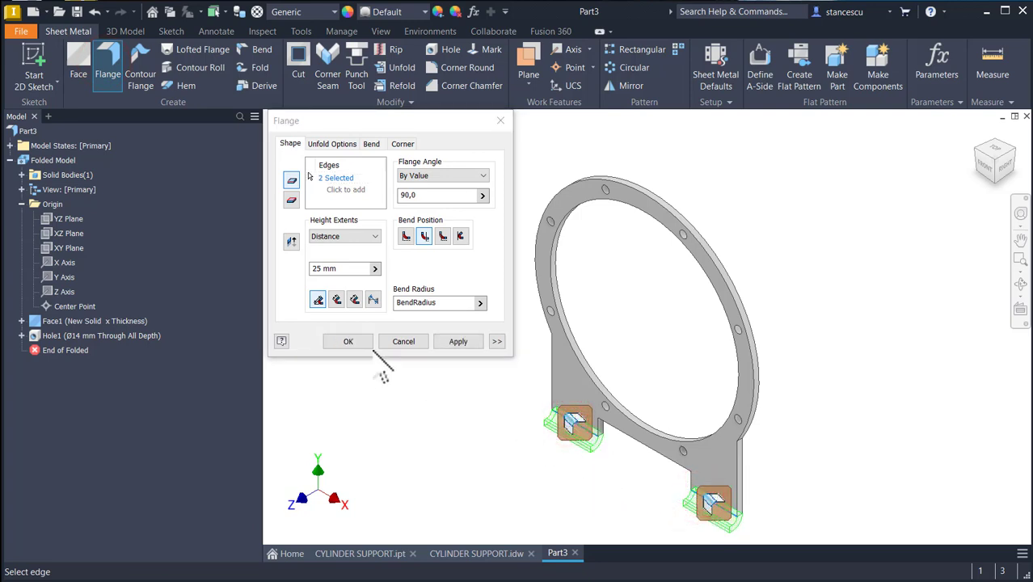
{"action": "left_click", "coordinate": [404, 238]}
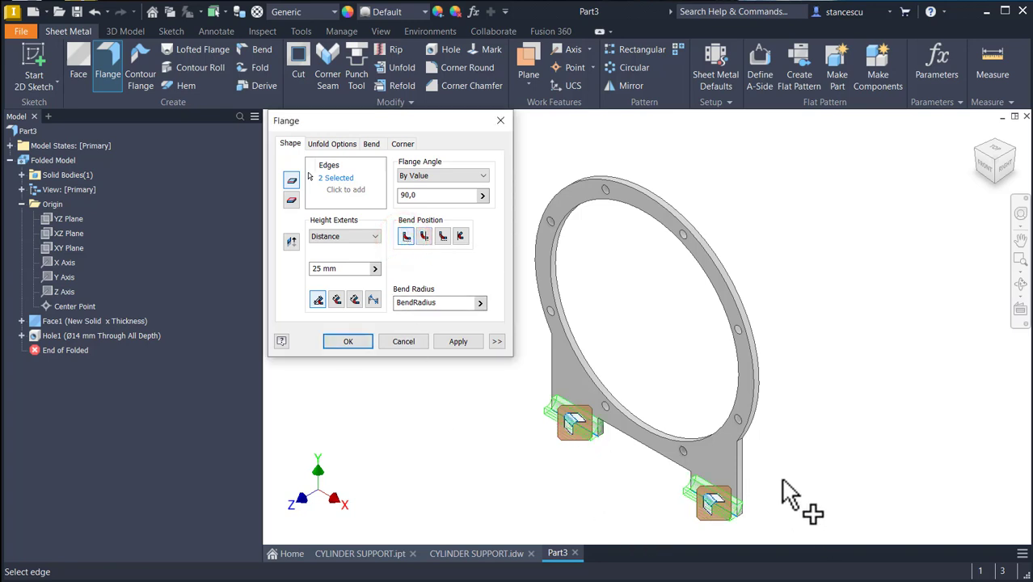
{"action": "middle_click_drag", "start_coordinate": [783, 480], "coordinate": [714, 446], "text": "shift"}
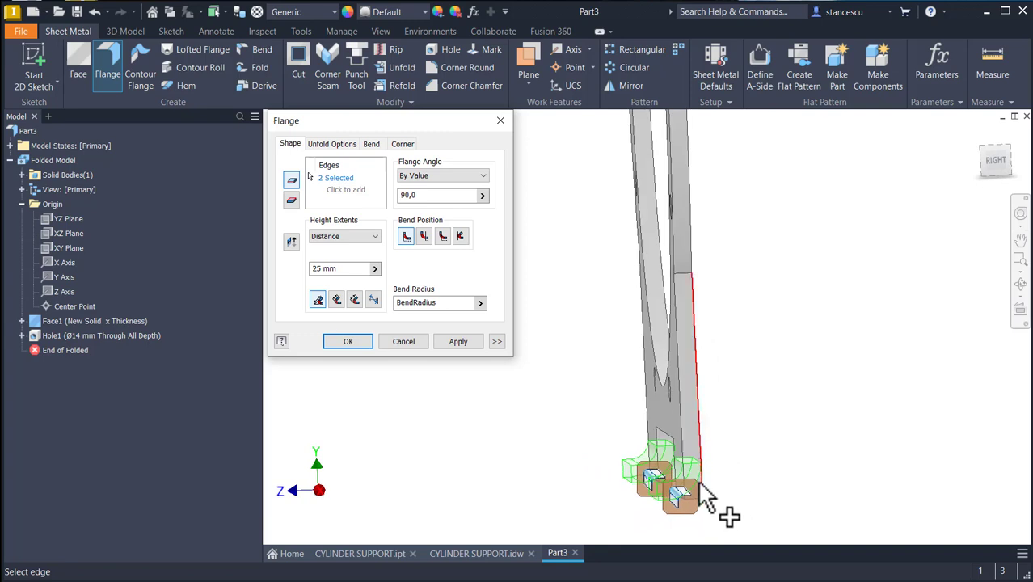
{"action": "middle_click_drag", "start_coordinate": [678, 508], "coordinate": [378, 430], "text": "shift"}
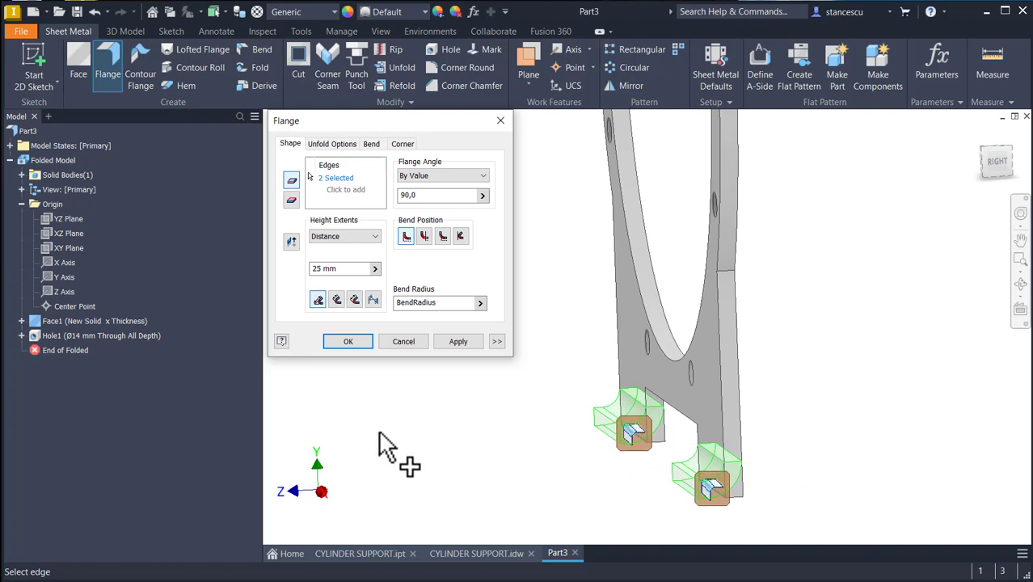
Set the height of the two 90-degree flanges to 330-2*Thickness and create them
{"action": "left_click", "coordinate": [348, 268]}
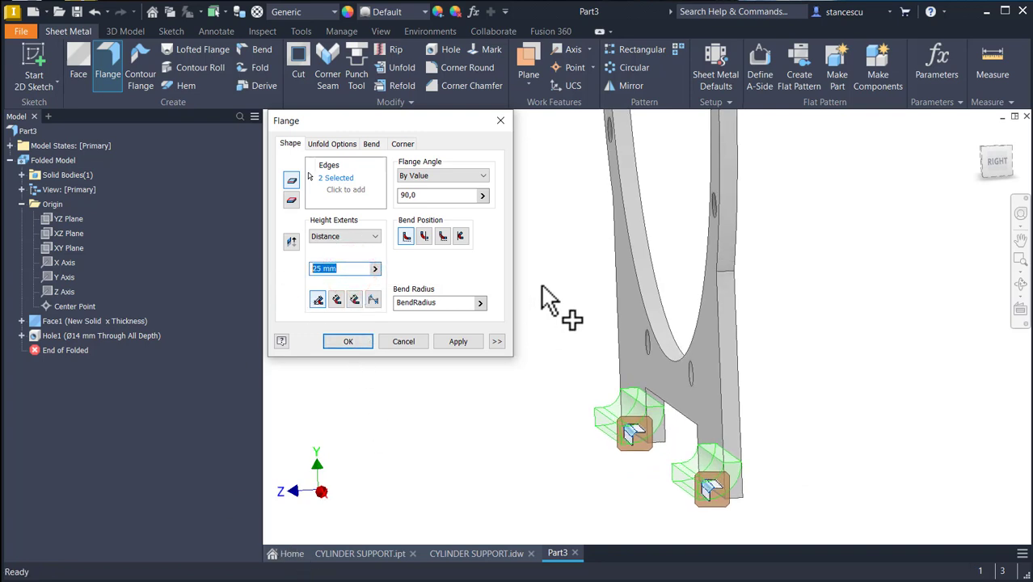
{"action": "type", "text": "33"}
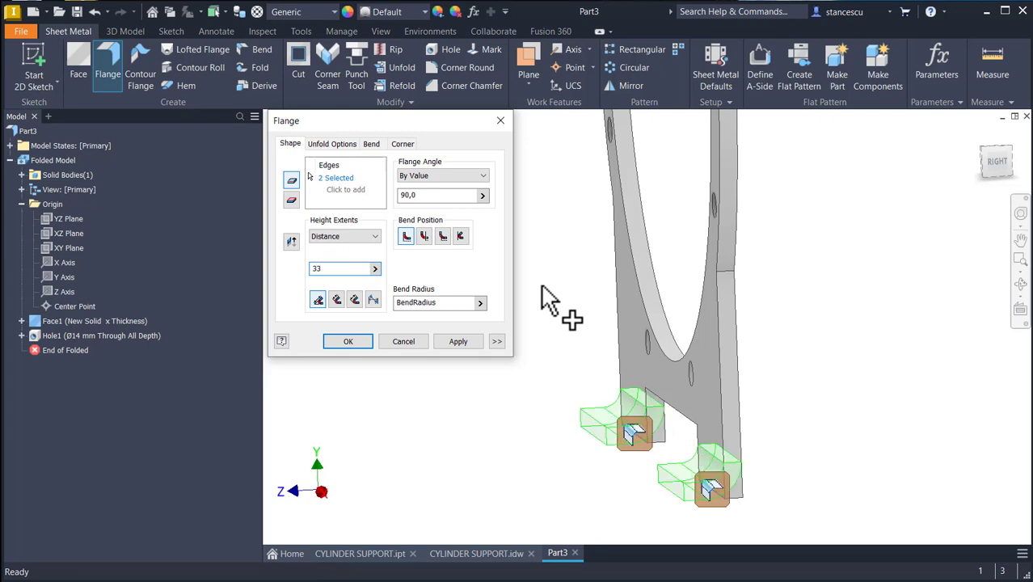
{"action": "type", "text": "0-2*Thickness"}
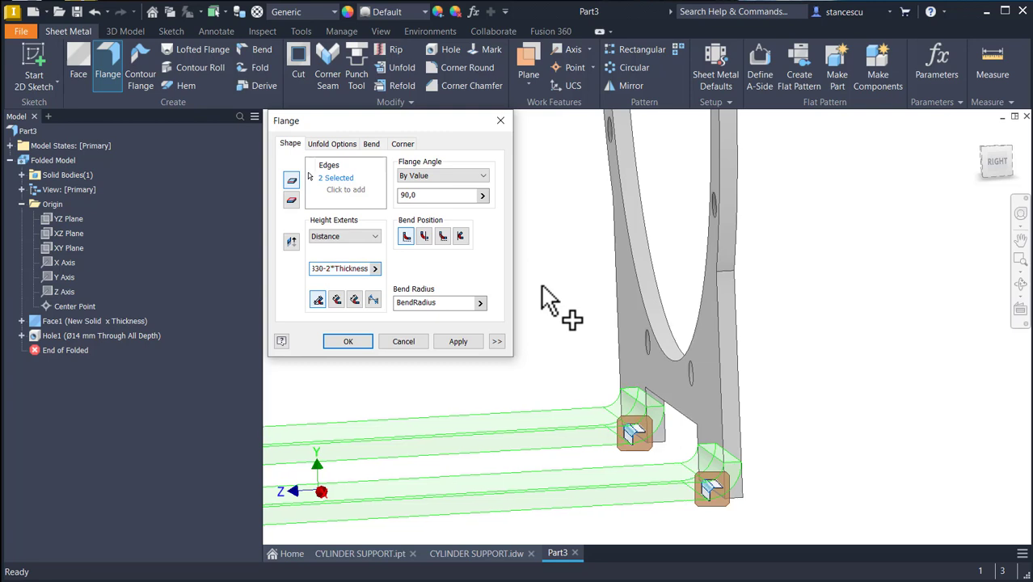
{"action": "left_click", "coordinate": [368, 341]}
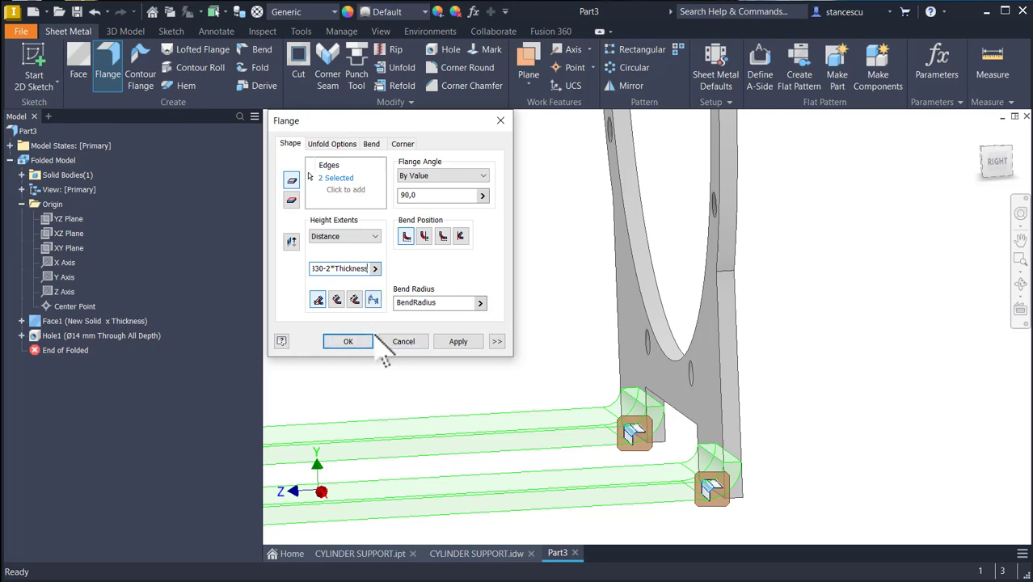
{"action": "left_click", "coordinate": [371, 340]}
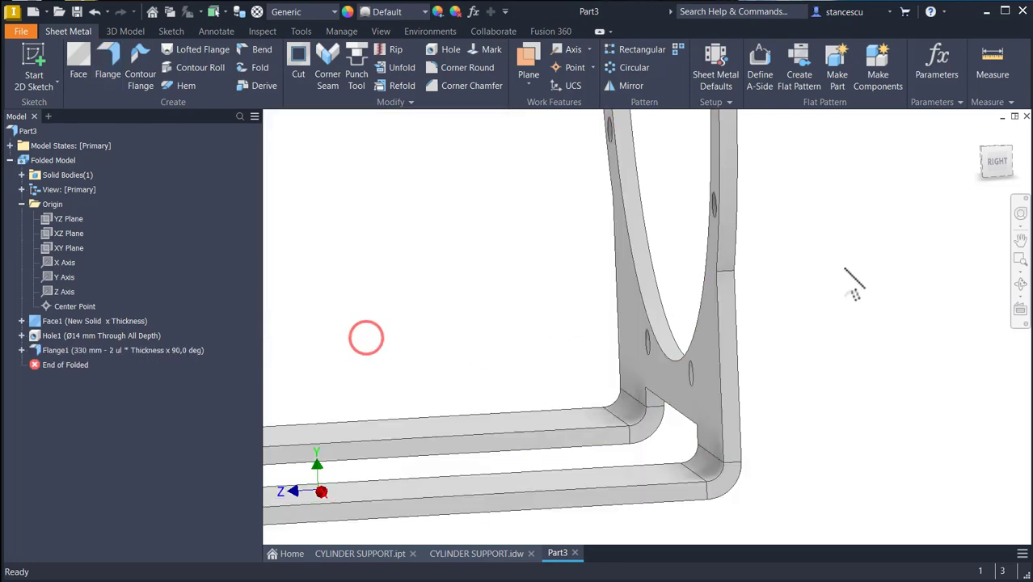
Measure the distance from one flange's end face to the ring plate's outer back face
{"action": "key", "text": "F6"}
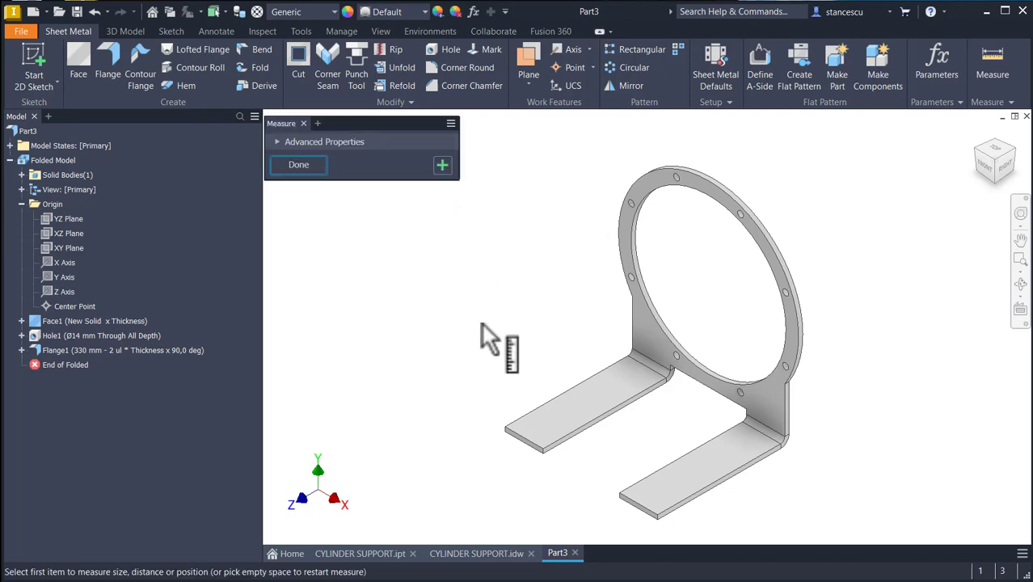
{"action": "scroll", "coordinate": [606, 485], "scroll_direction": "up", "scroll_amount": 3}
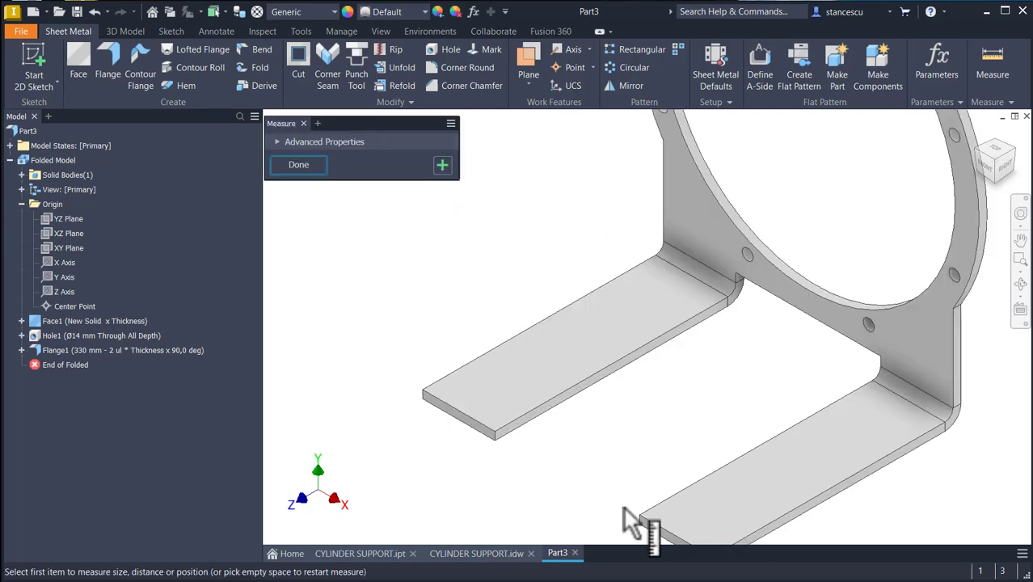
{"action": "scroll", "coordinate": [653, 519], "scroll_direction": "up", "scroll_amount": 5}
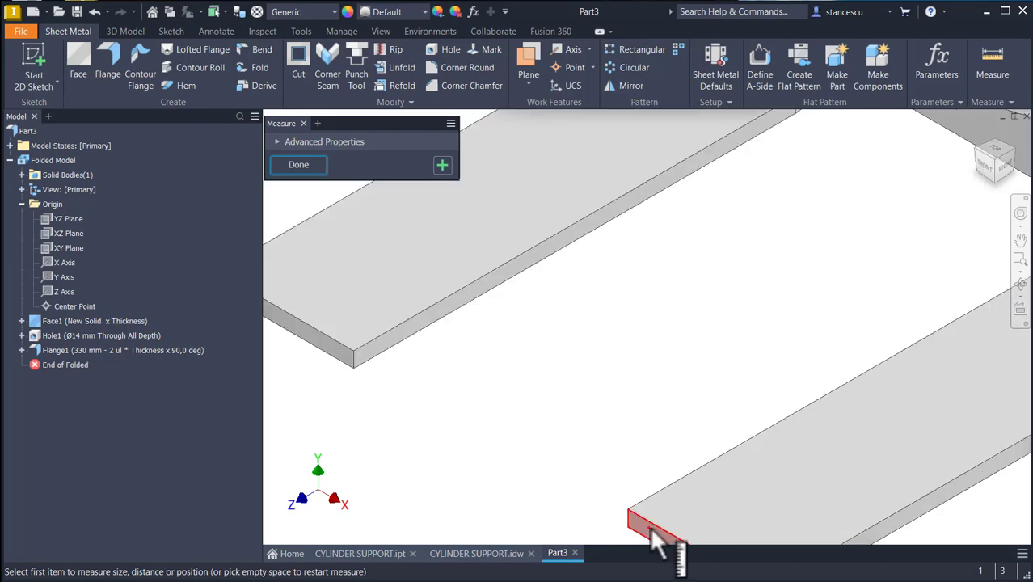
{"action": "left_click", "coordinate": [651, 528]}
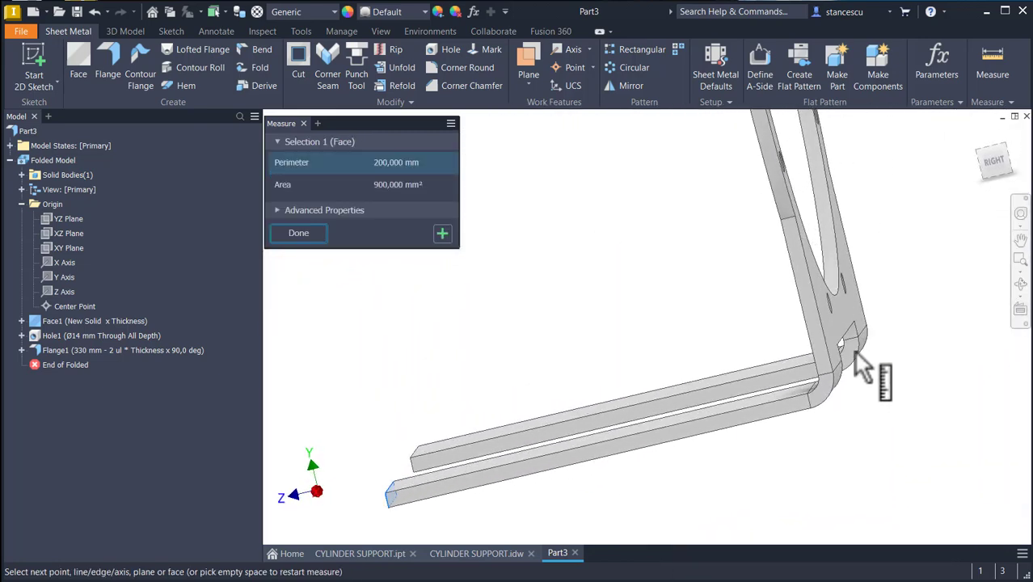
{"action": "left_click", "coordinate": [828, 325]}
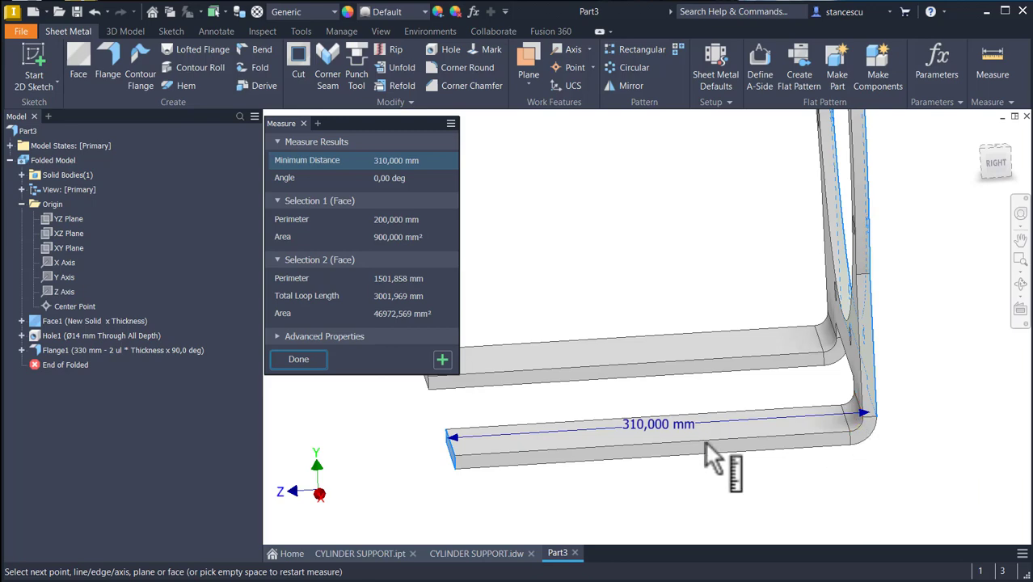
{"action": "left_click", "coordinate": [300, 361]}
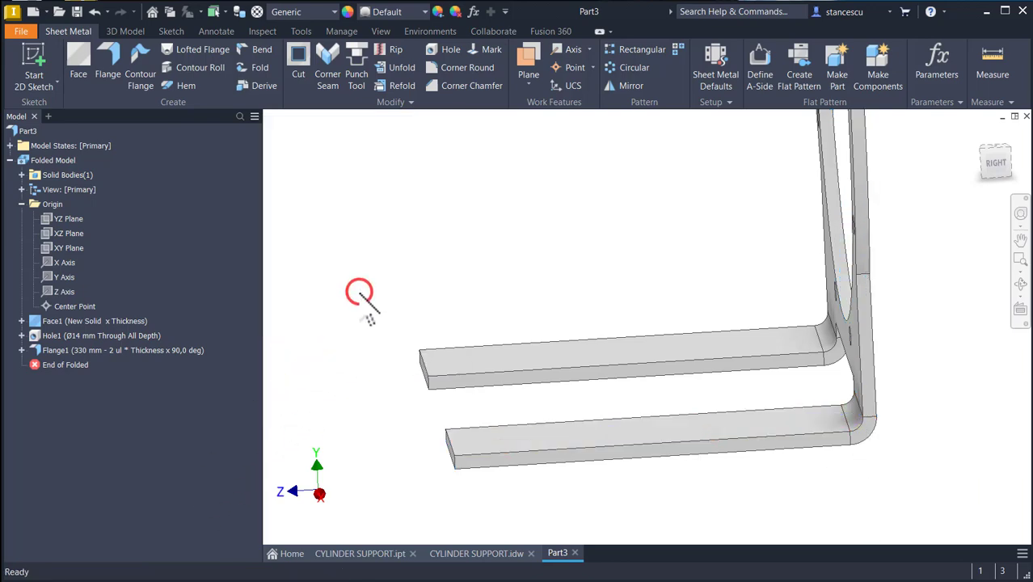
{"action": "key", "text": "F6"}
{"action": "left_click", "coordinate": [390, 459]}
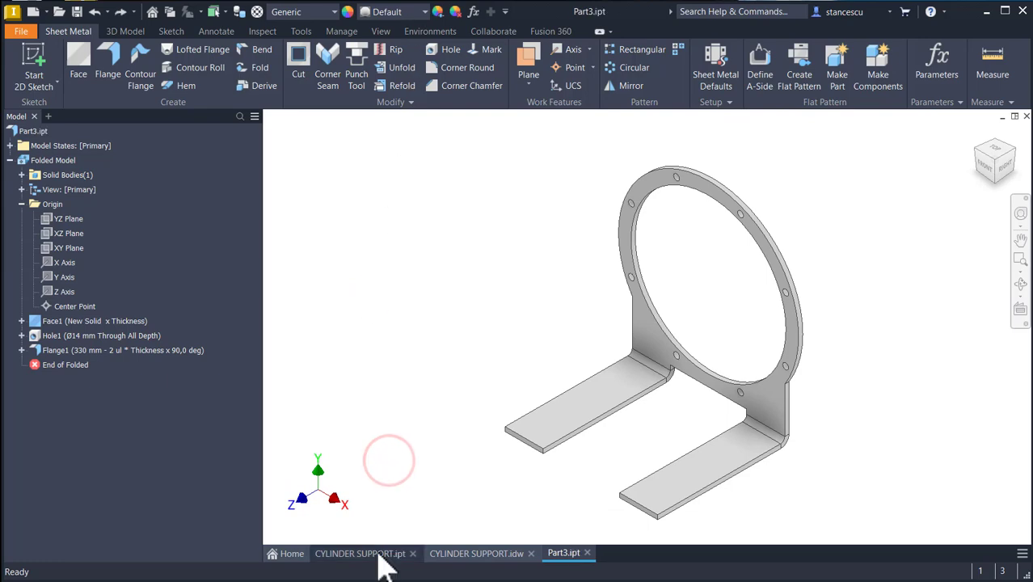
Examine the finished CYLINDER SUPPORT.ipt model's underside, especially the cross strip joining the two base flanges and its bends
{"action": "left_click", "coordinate": [378, 554]}
{"action": "middle_click_drag", "start_coordinate": [424, 461], "coordinate": [658, 270], "text": "shift"}
{"action": "scroll", "coordinate": [645, 461], "scroll_direction": "down", "scroll_amount": 3}
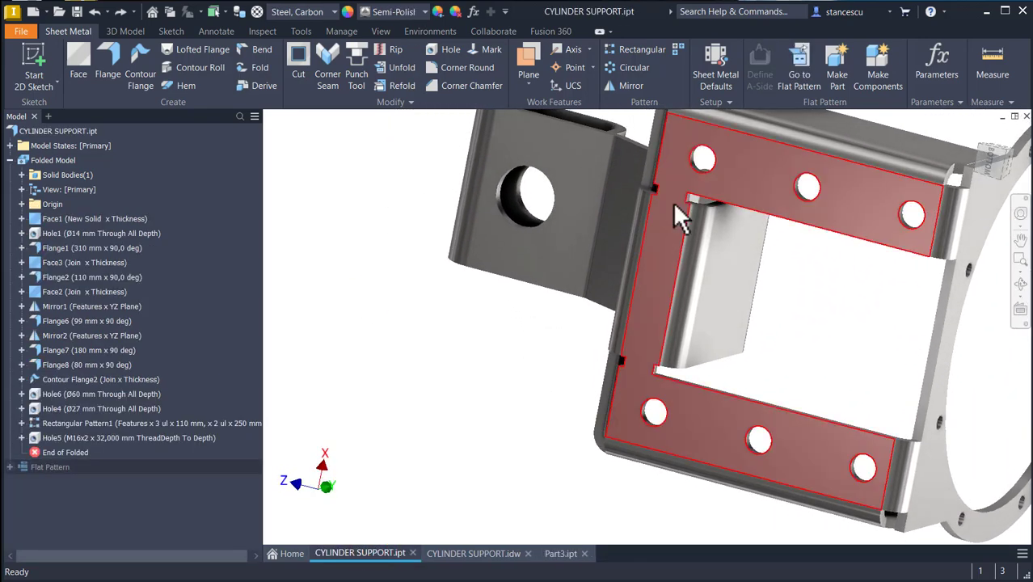
{"action": "middle_click_drag", "start_coordinate": [673, 204], "coordinate": [671, 248], "text": "shift"}
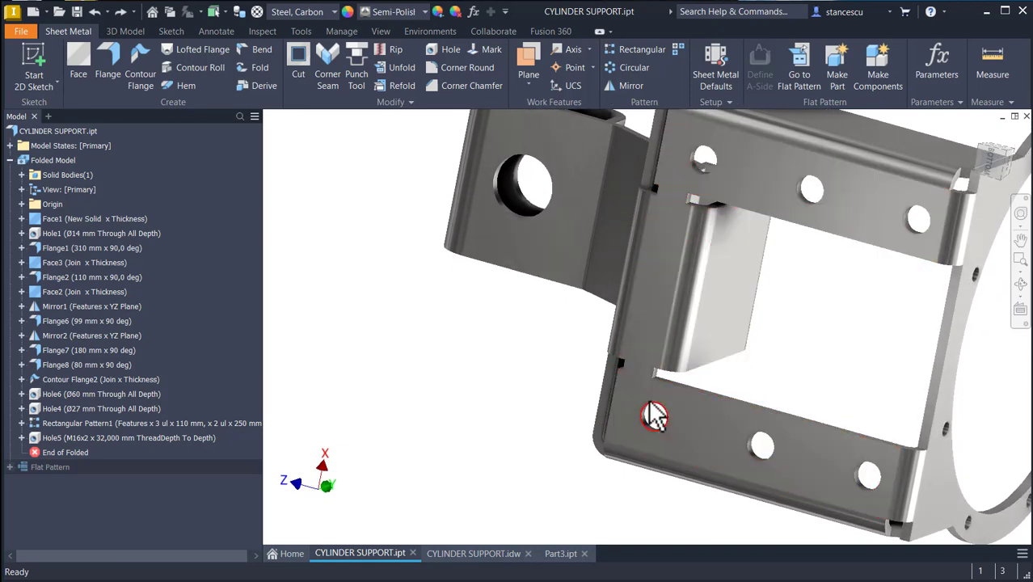
{"action": "middle_click_drag", "start_coordinate": [655, 416], "coordinate": [717, 334], "text": "shift"}
{"action": "middle_click_drag", "start_coordinate": [720, 266], "coordinate": [692, 255], "text": "shift"}
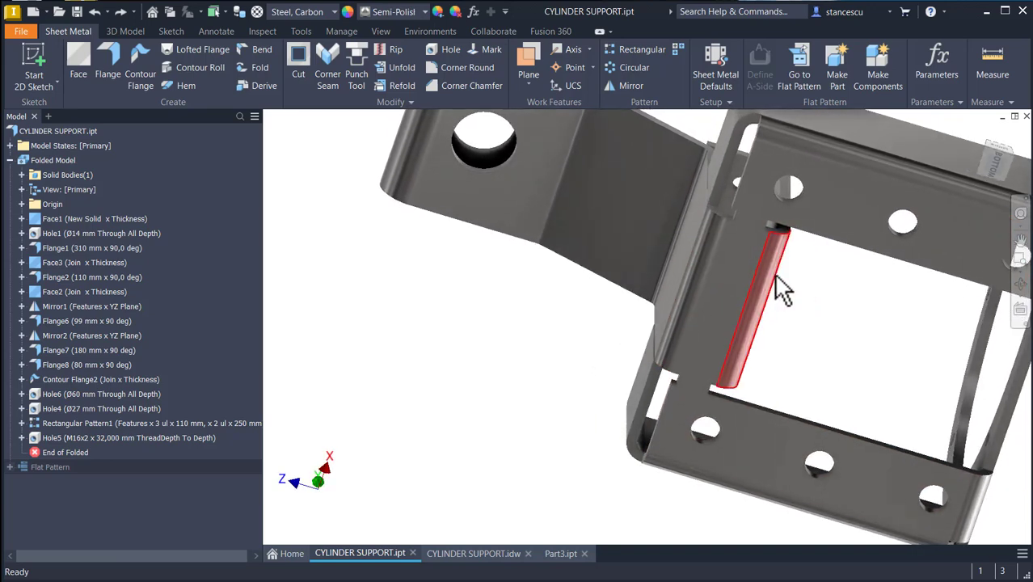
{"action": "middle_click_drag", "start_coordinate": [782, 287], "coordinate": [576, 408], "text": "shift"}
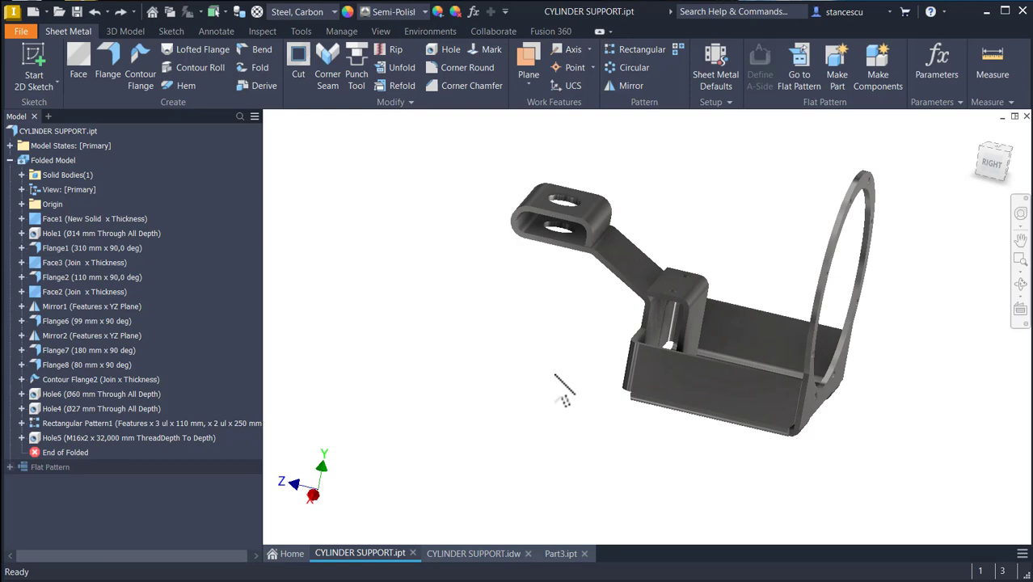
{"action": "key", "text": "F6"}
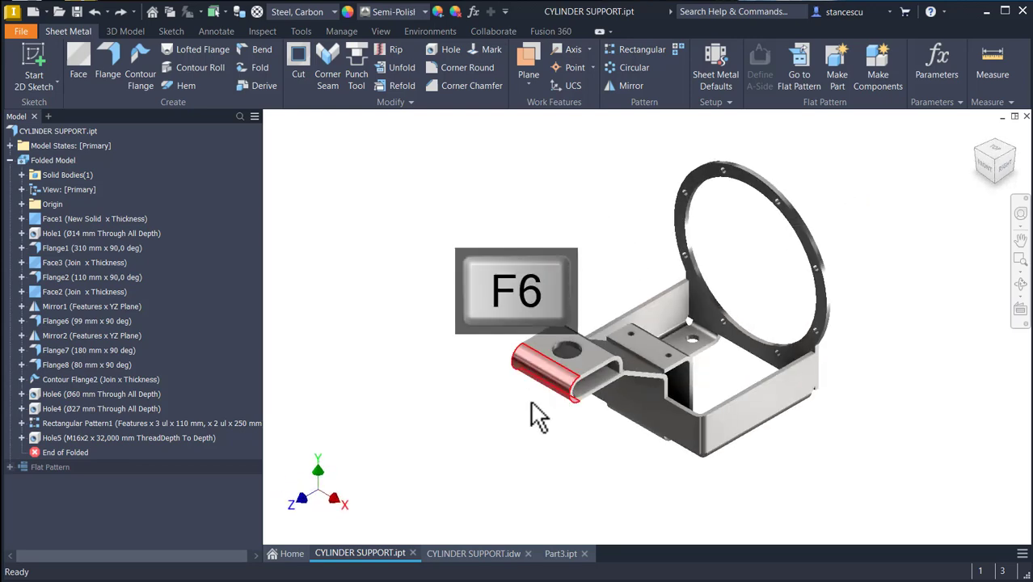
In CYLINDER SUPPORT.idw, check the side view's distance between the outer front edge and the inner bracket's vertical edge using a trial dimension
{"action": "left_click", "coordinate": [449, 553]}
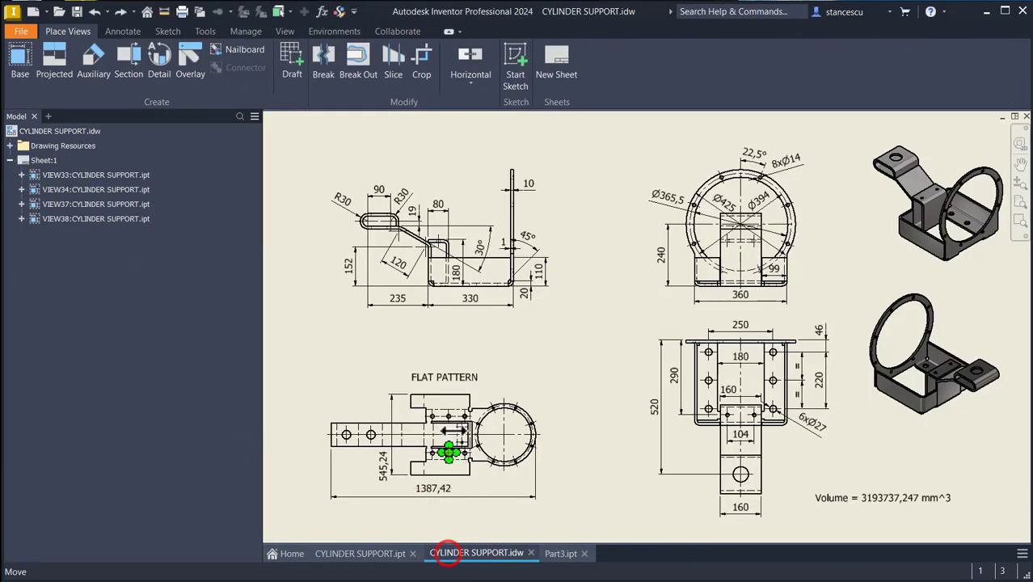
{"action": "scroll", "coordinate": [398, 328], "scroll_direction": "down", "scroll_amount": 3}
{"action": "mouse_move", "coordinate": [489, 270]}
{"action": "middle_mouse_down"}
{"action": "mouse_move", "coordinate": [563, 378]}
{"action": "mouse_move", "coordinate": [565, 473]}
{"action": "middle_mouse_up"}
{"action": "scroll", "coordinate": [563, 378], "scroll_direction": "down", "scroll_amount": 3}
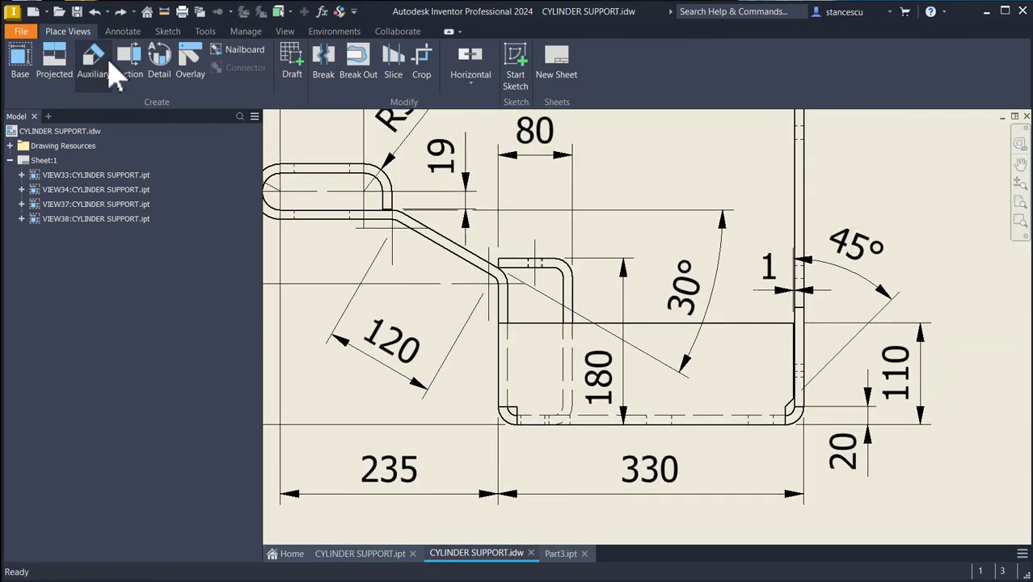
{"action": "left_click", "coordinate": [117, 33]}
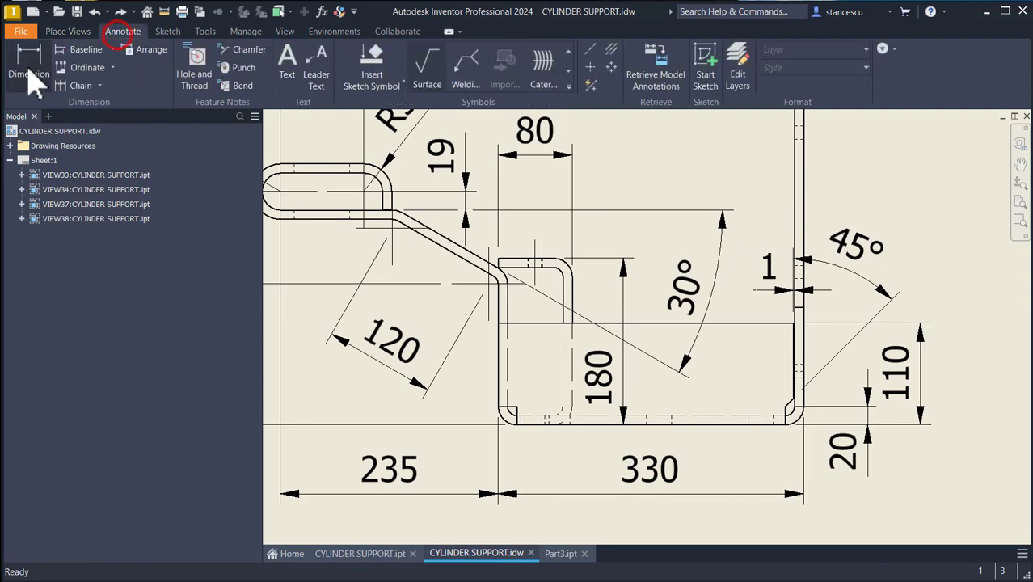
{"action": "left_click", "coordinate": [31, 67]}
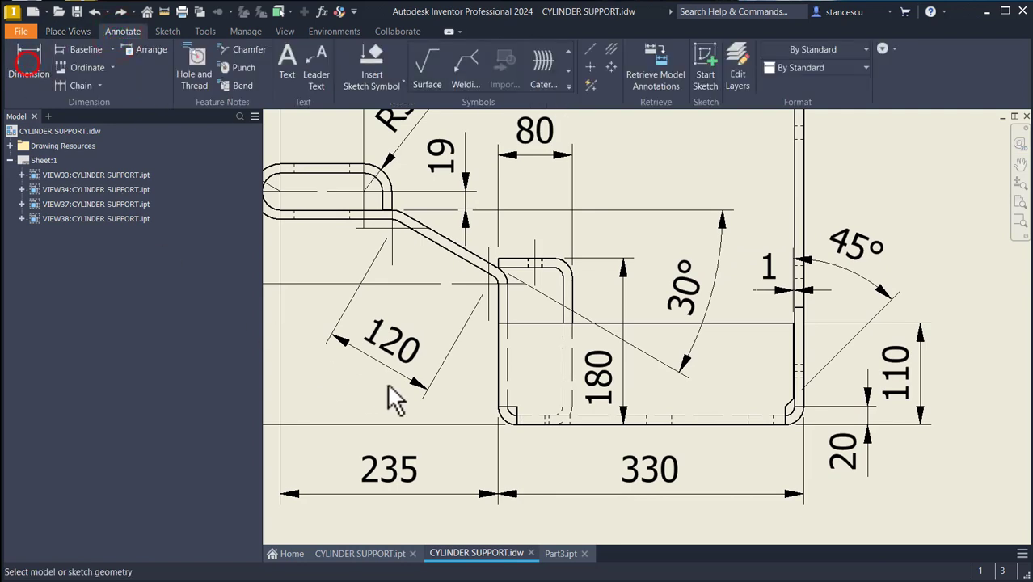
{"action": "left_click", "coordinate": [498, 380]}
{"action": "left_click", "coordinate": [573, 362]}
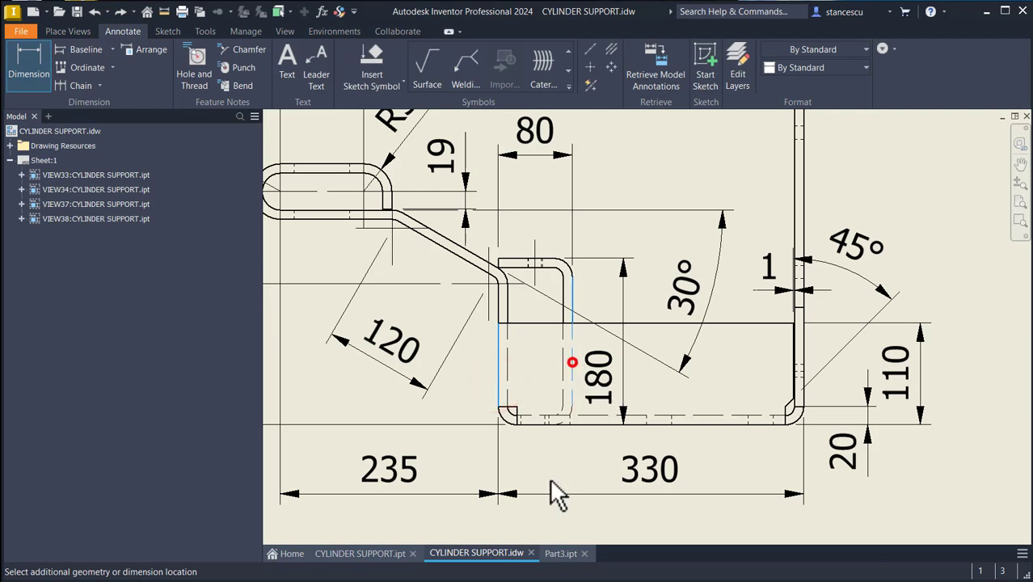
{"action": "key", "text": "Escape"}
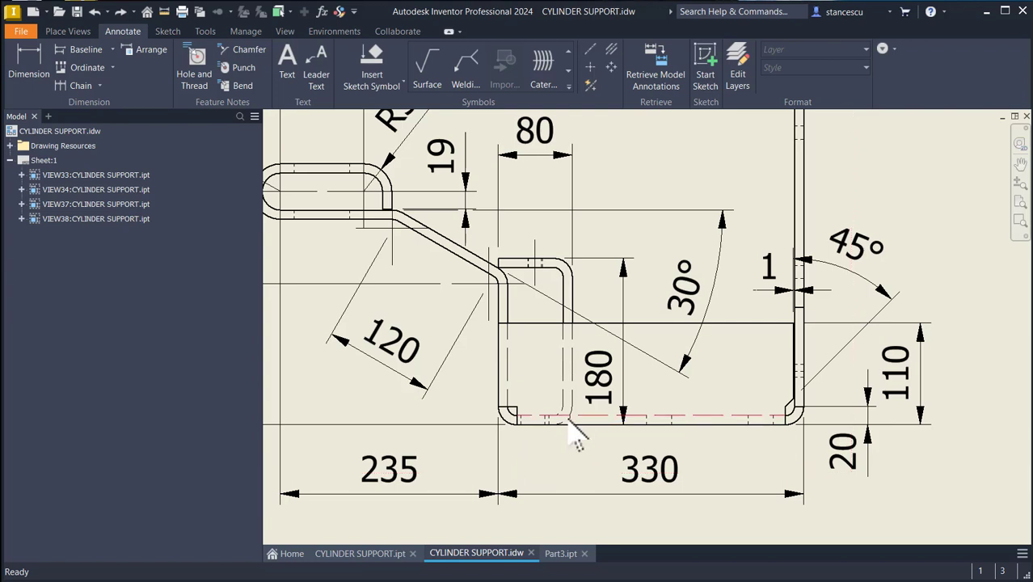
{"action": "left_click", "coordinate": [502, 426]}
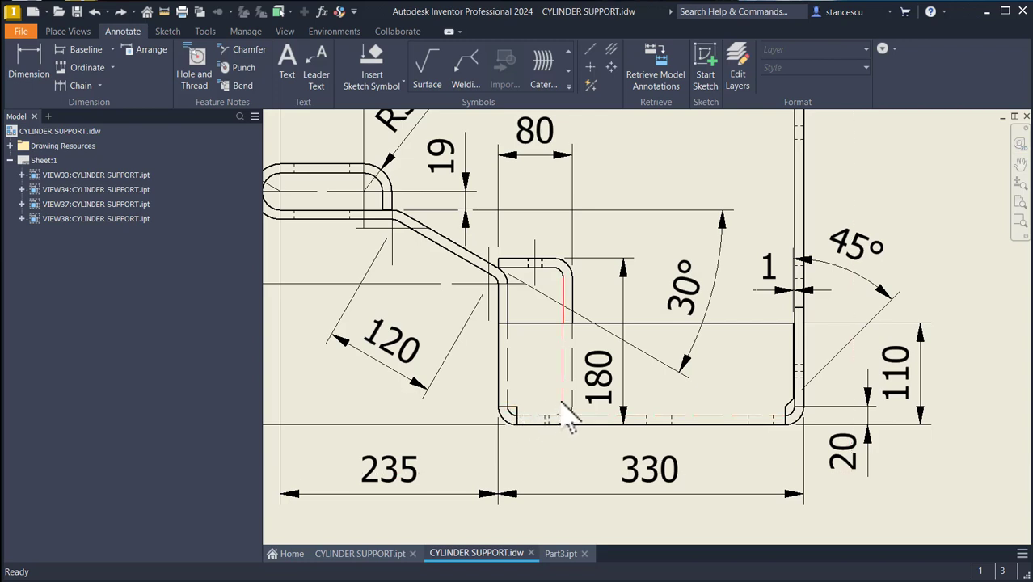
In Part3, sketch a rectangle on the base flanges' upper face, spanning the gap between their free ends, with a depth of 80-2*Thickness
{"action": "left_click", "coordinate": [561, 554]}
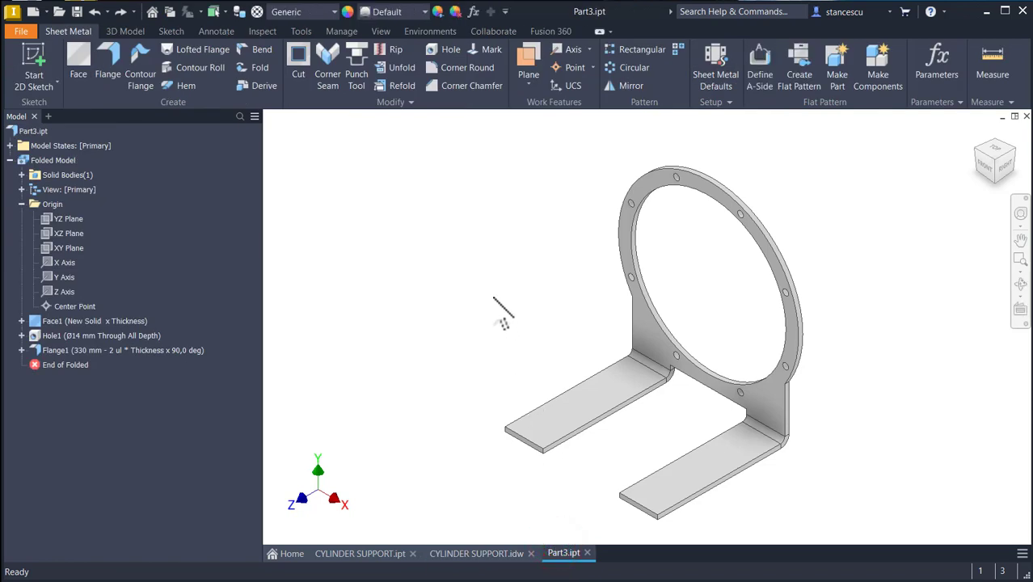
{"action": "left_click", "coordinate": [574, 409]}
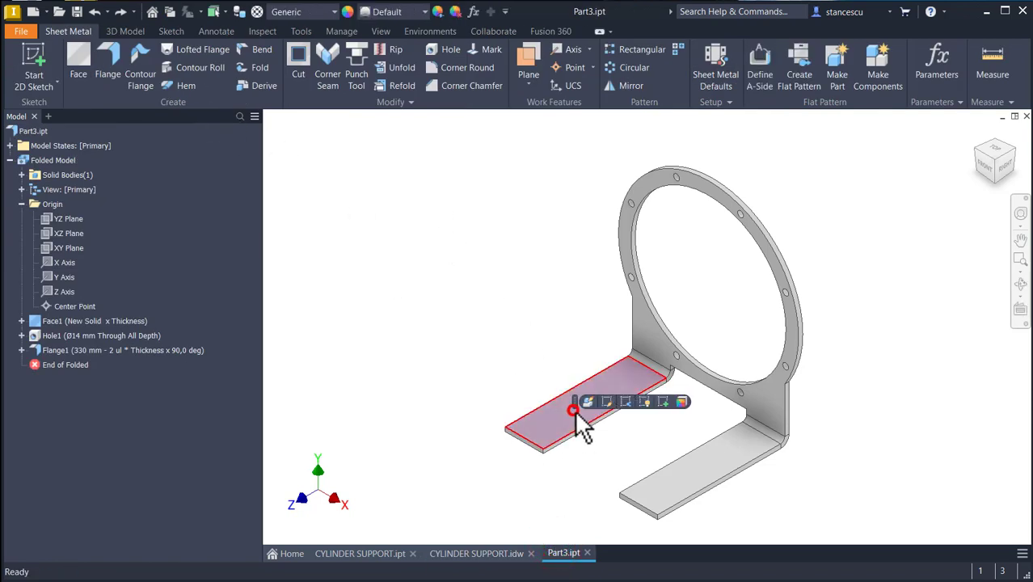
{"action": "left_click", "coordinate": [664, 402]}
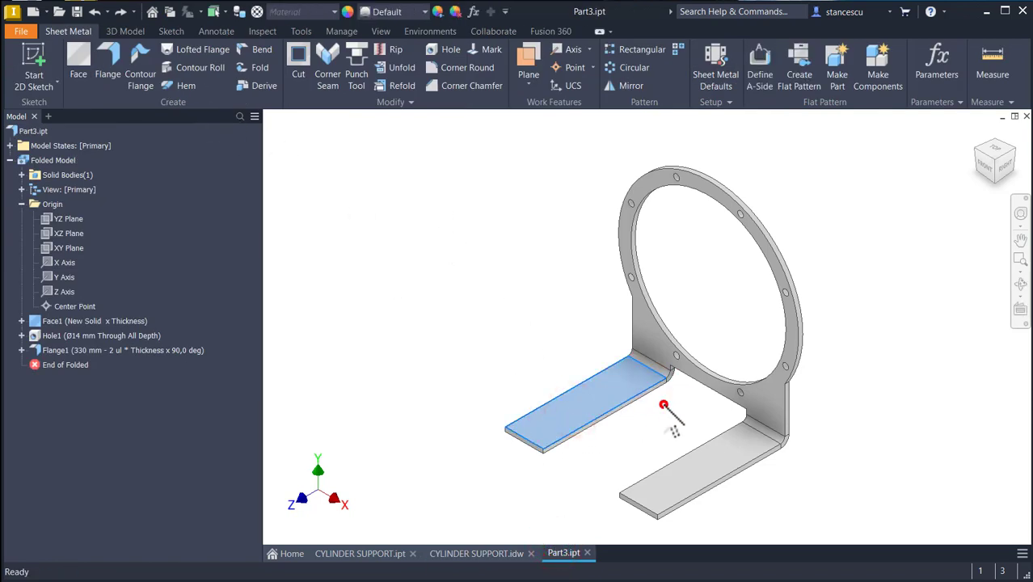
{"action": "left_click", "coordinate": [14, 77]}
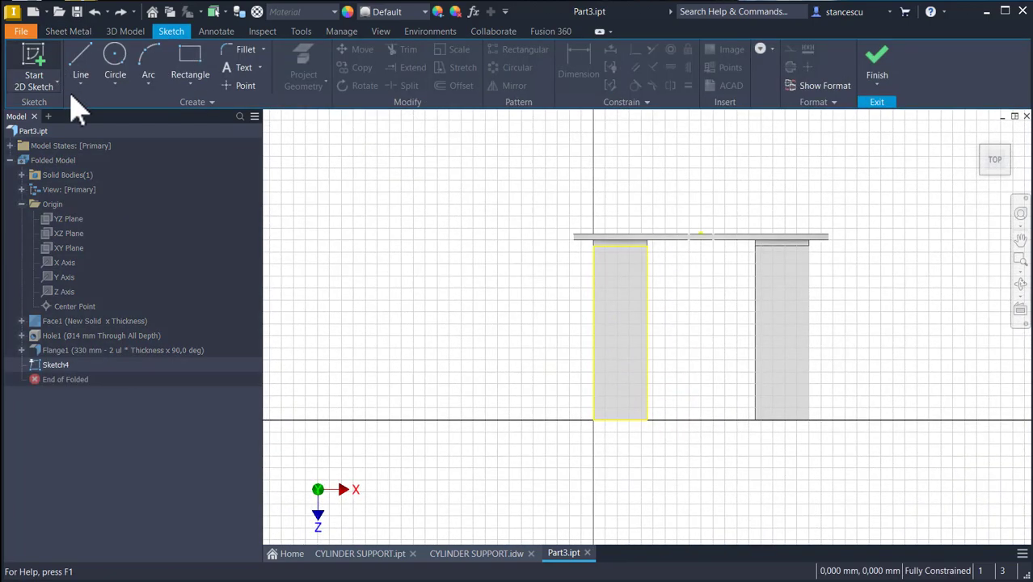
{"action": "left_click", "coordinate": [188, 64]}
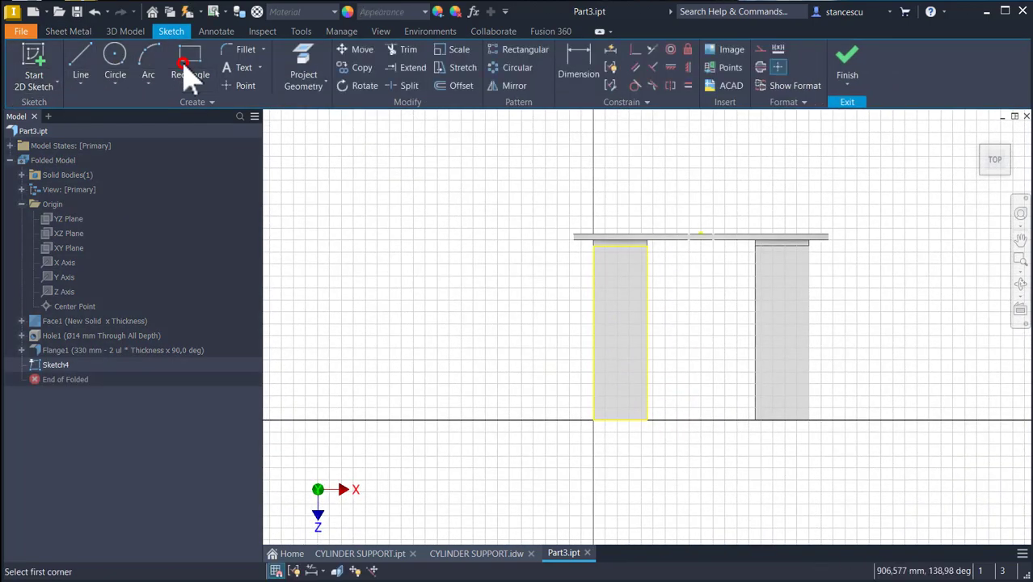
{"action": "left_click", "coordinate": [649, 420]}
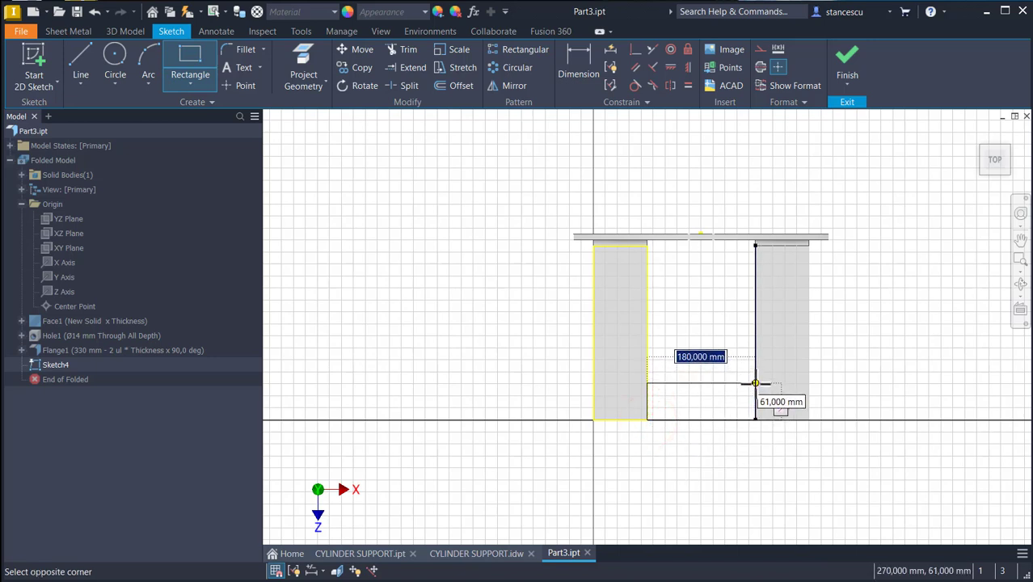
{"action": "key", "text": "Tab"}
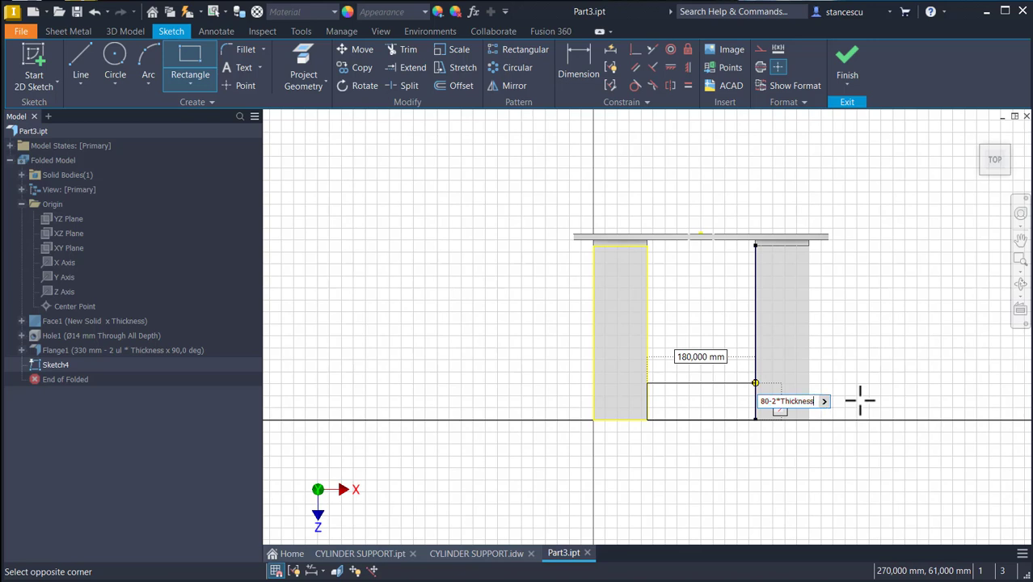
{"action": "key", "text": "Return"}
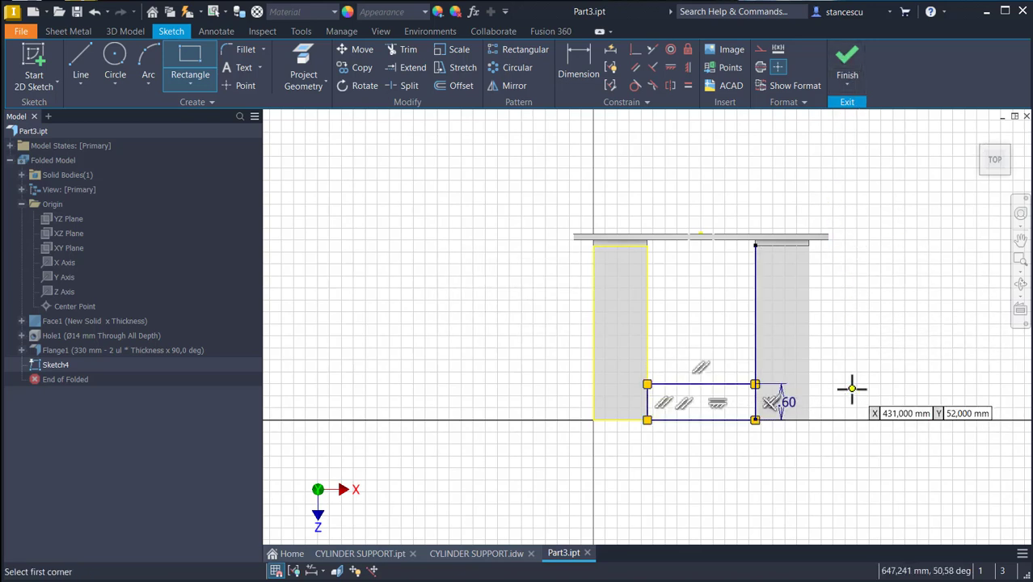
{"action": "left_click", "coordinate": [849, 65]}
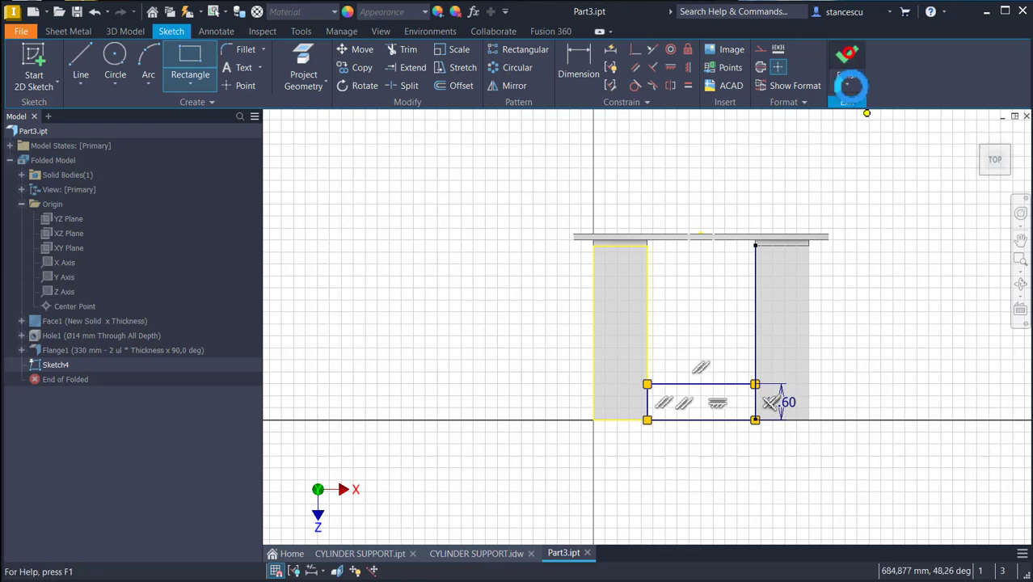
Create a sheet metal face from the rectangle to join the two base flanges at their free ends
{"action": "left_click", "coordinate": [79, 61]}
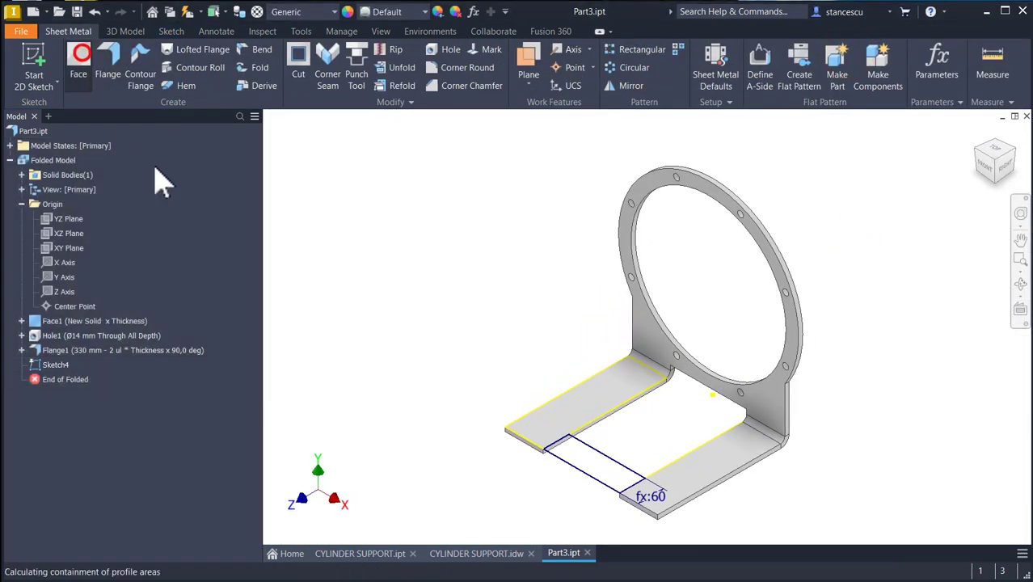
{"action": "left_click", "coordinate": [605, 482]}
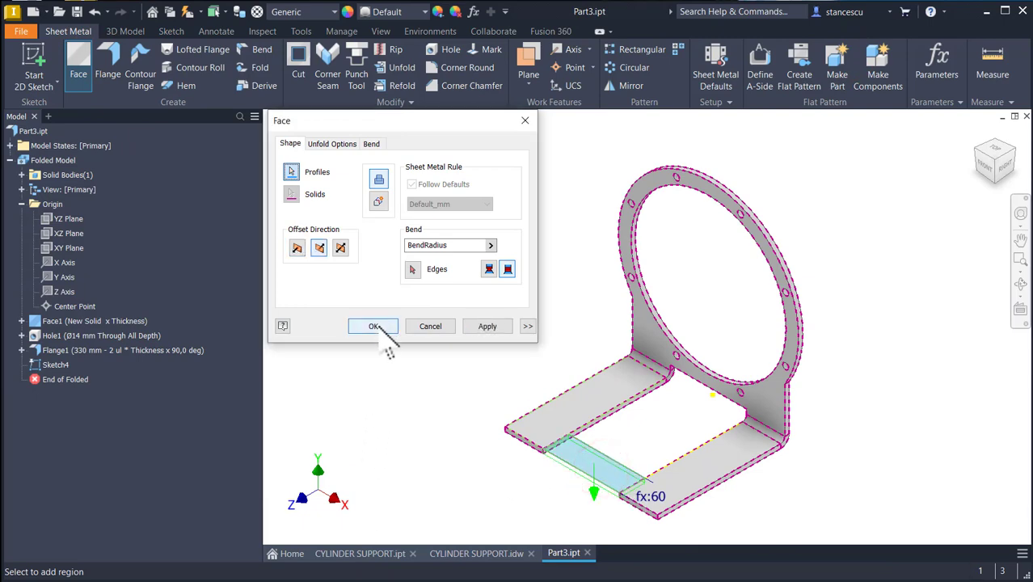
{"action": "left_click", "coordinate": [375, 325]}
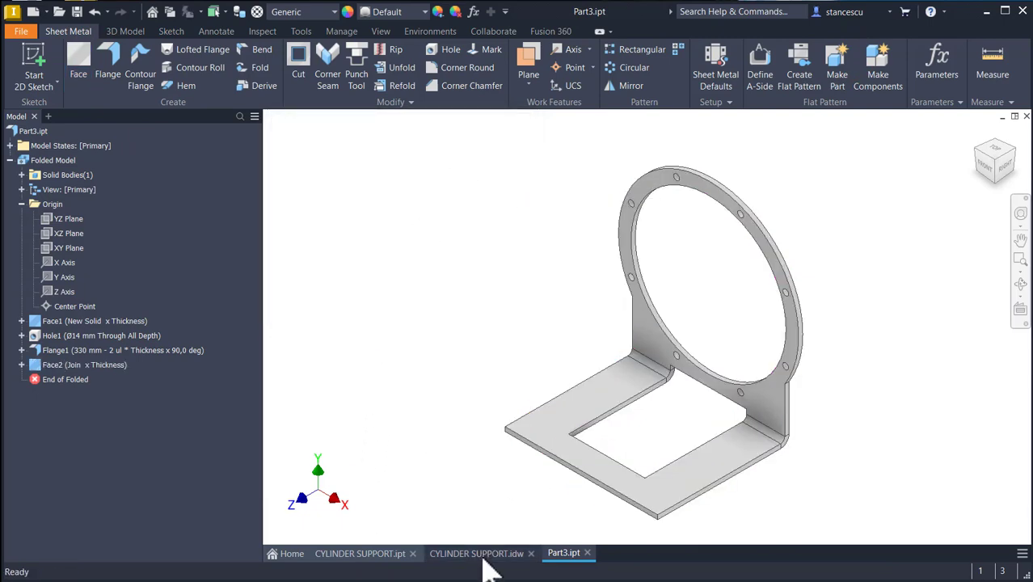
Examine the side wall flange in the CYLINDER SUPPORT drawing and finished model, especially its 110 mm height and corner beside the ring plate
{"action": "left_click", "coordinate": [477, 555]}
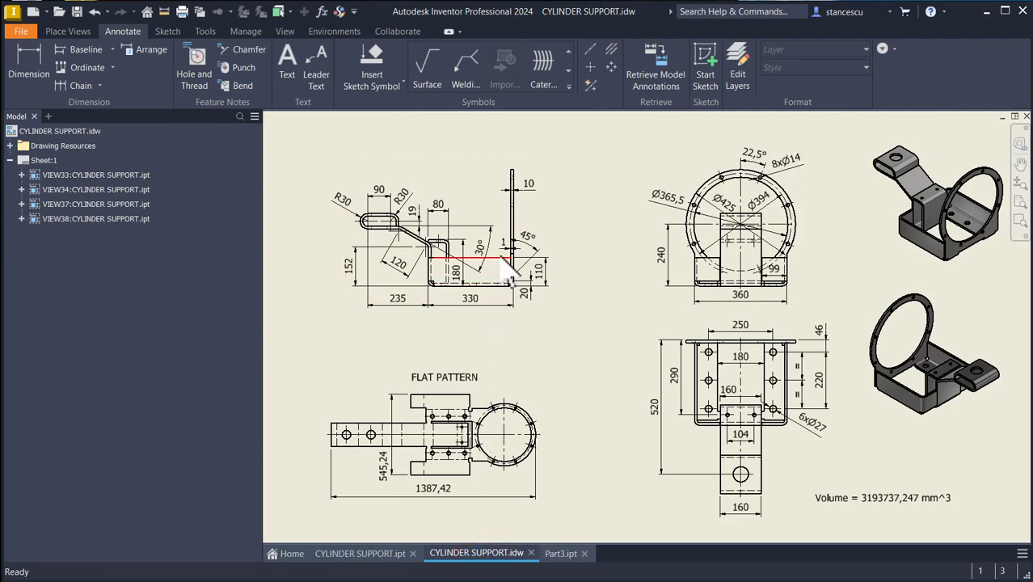
{"action": "left_click", "coordinate": [369, 554]}
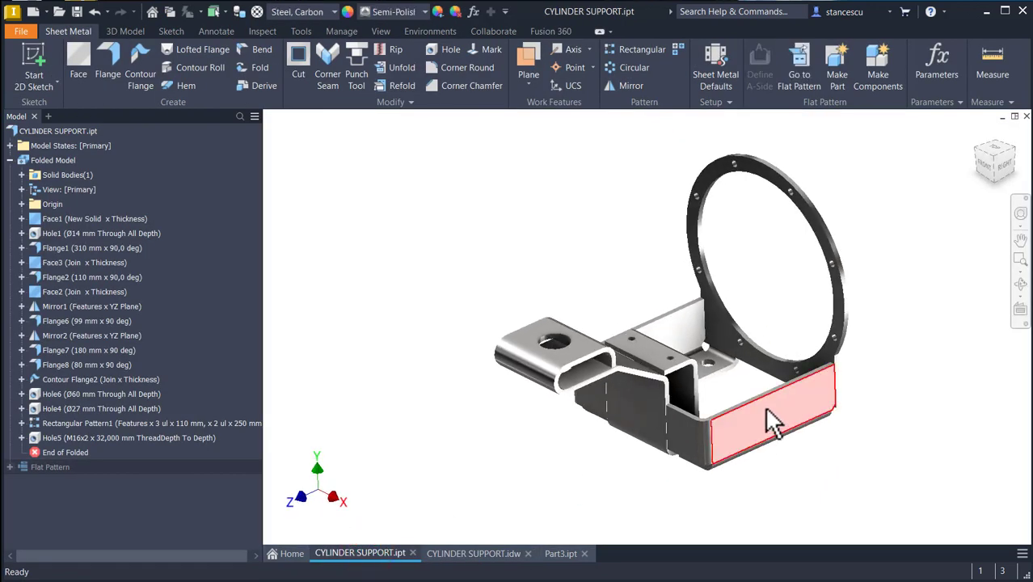
{"action": "key", "text": "F6"}
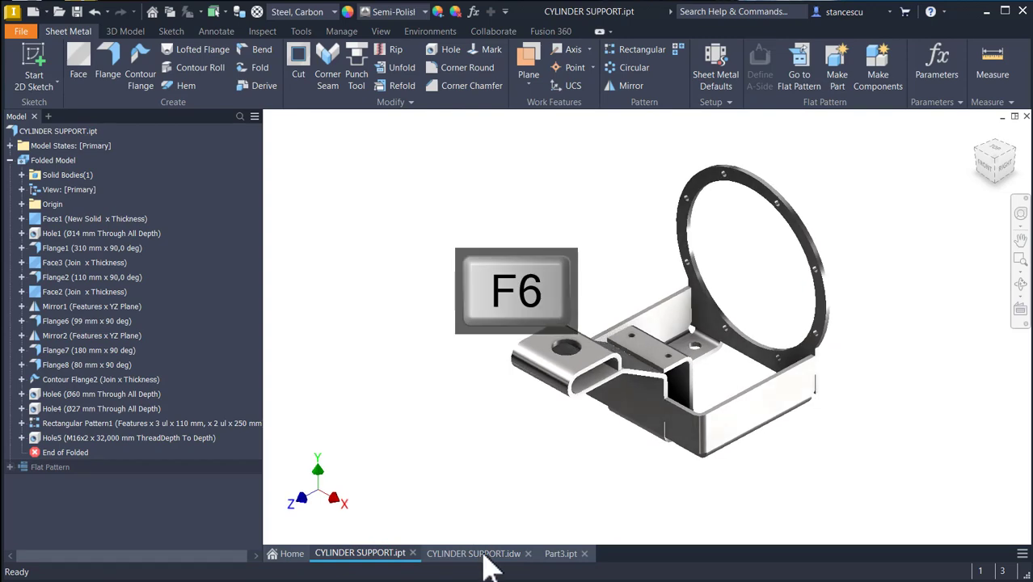
{"action": "left_click", "coordinate": [486, 556]}
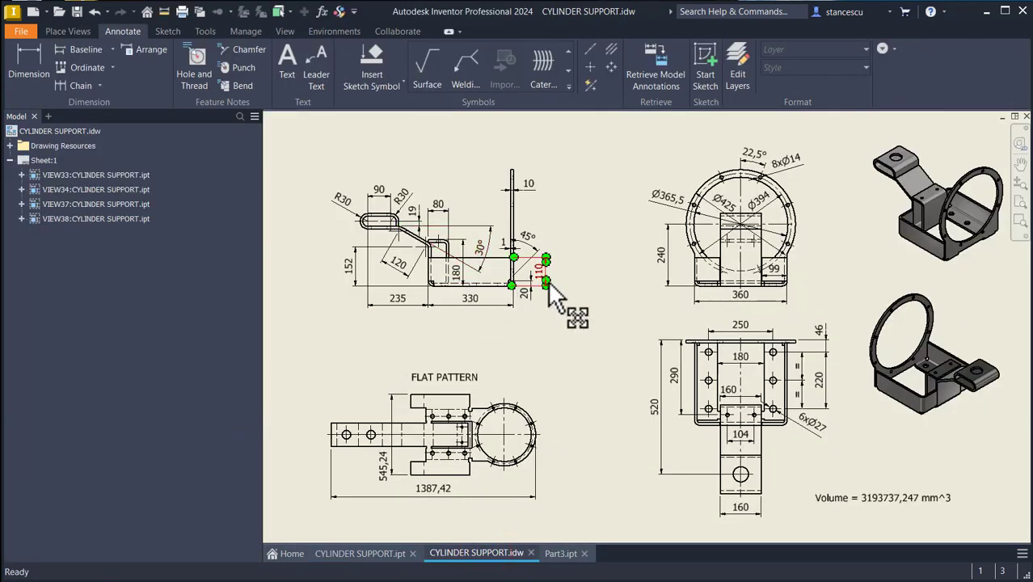
{"action": "scroll", "coordinate": [546, 279], "scroll_direction": "down", "scroll_amount": 6}
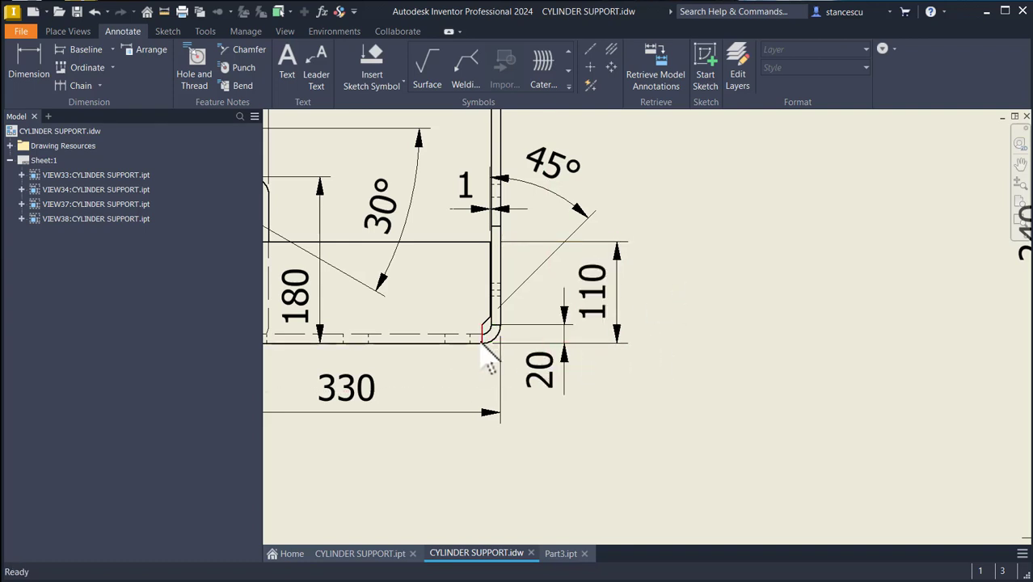
{"action": "middle_click_drag", "start_coordinate": [477, 397], "coordinate": [597, 372]}
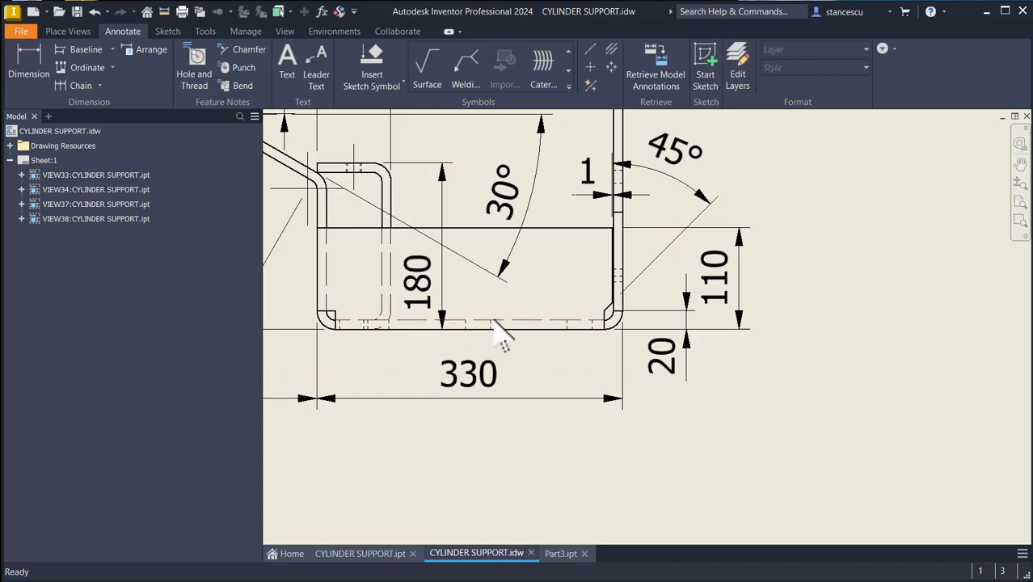
{"action": "left_click", "coordinate": [755, 430]}
{"action": "key", "text": "Home"}
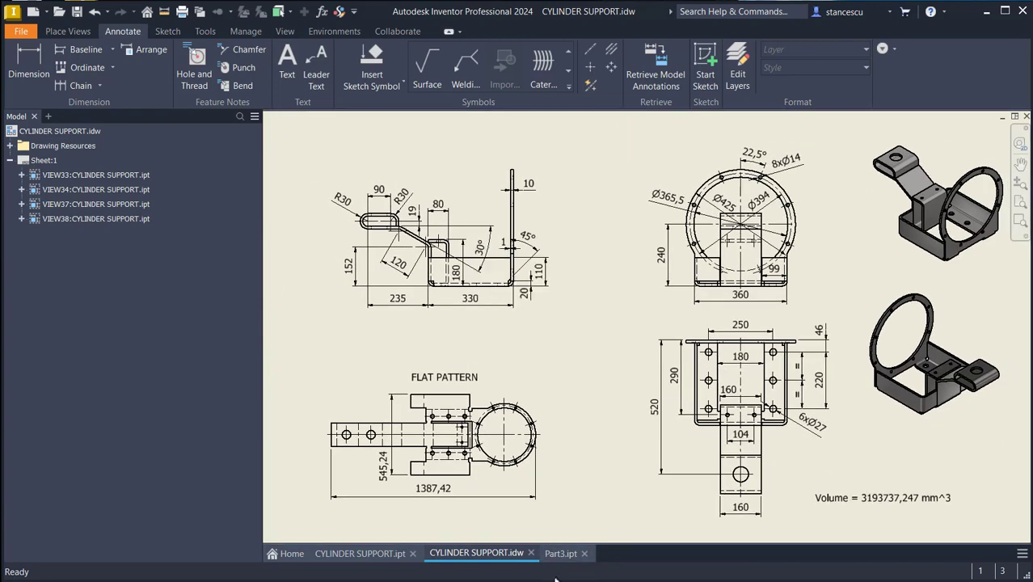
In Part3, add a 110 mm high, 90-degree flange along the base's outer long edge on the positive X side
{"action": "left_click", "coordinate": [561, 555]}
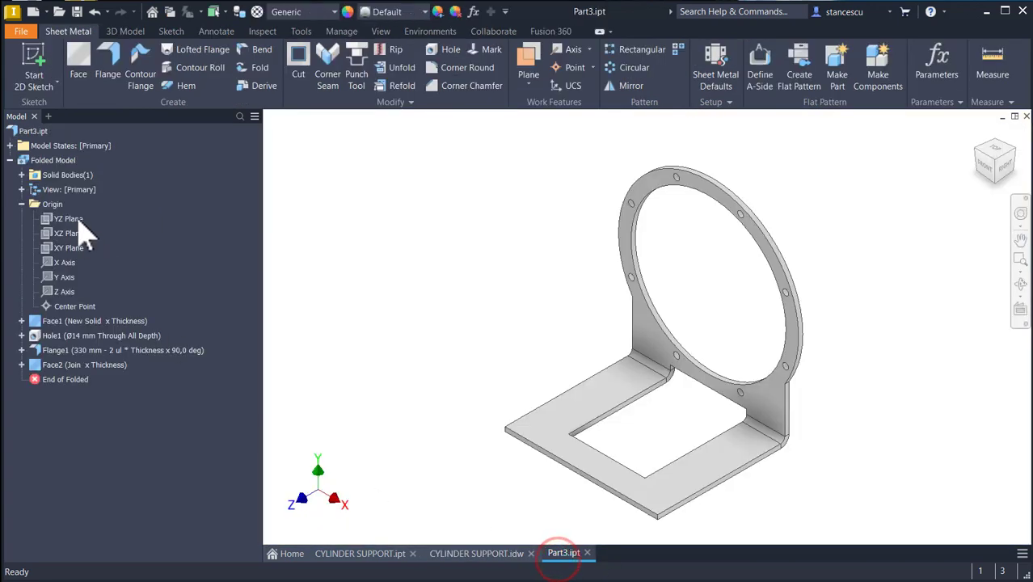
{"action": "left_click", "coordinate": [108, 58]}
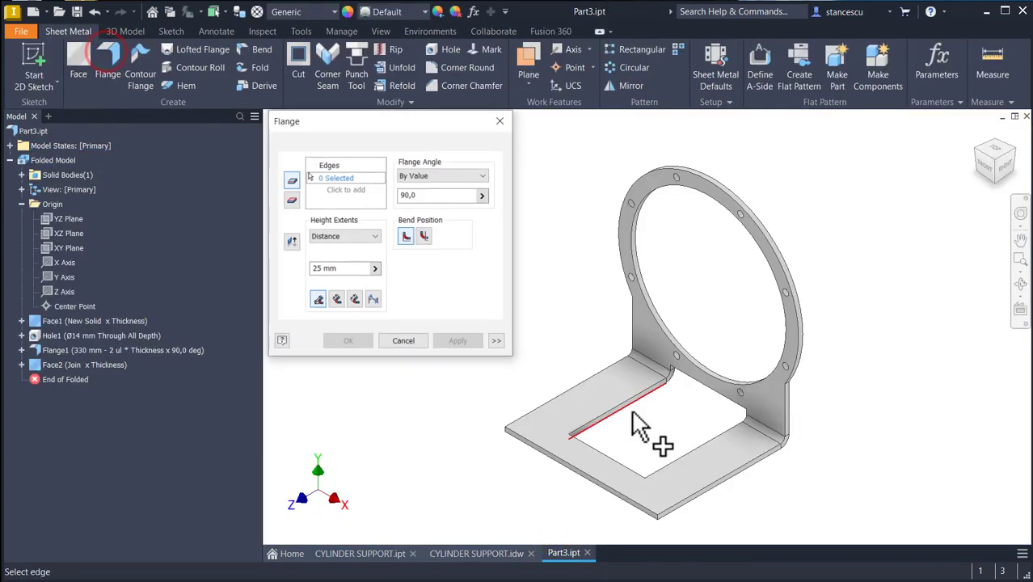
{"action": "left_click", "coordinate": [731, 484]}
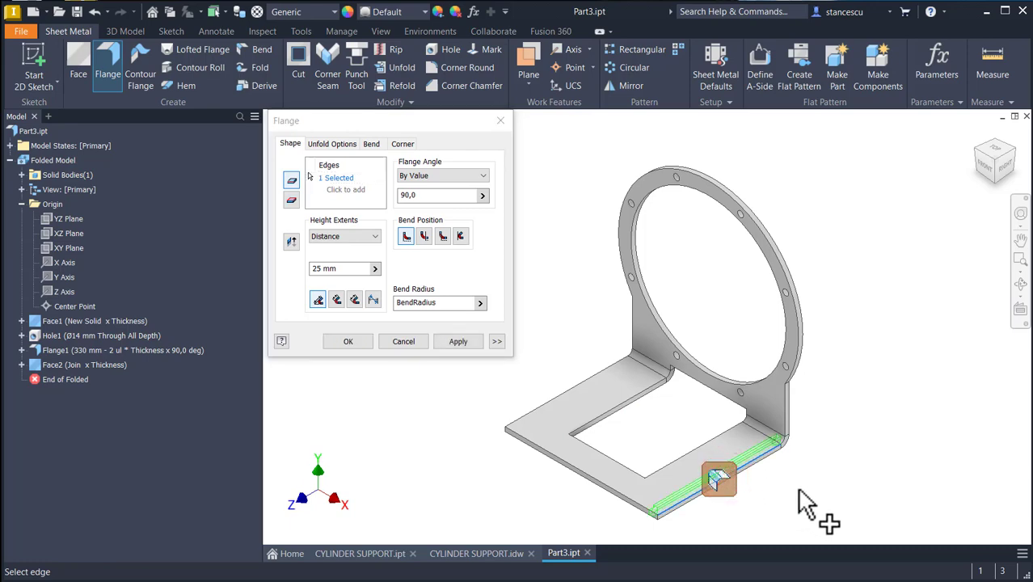
{"action": "middle_click_drag", "start_coordinate": [811, 485], "coordinate": [715, 503], "text": "shift"}
{"action": "scroll", "coordinate": [770, 504], "scroll_direction": "up", "scroll_amount": 3}
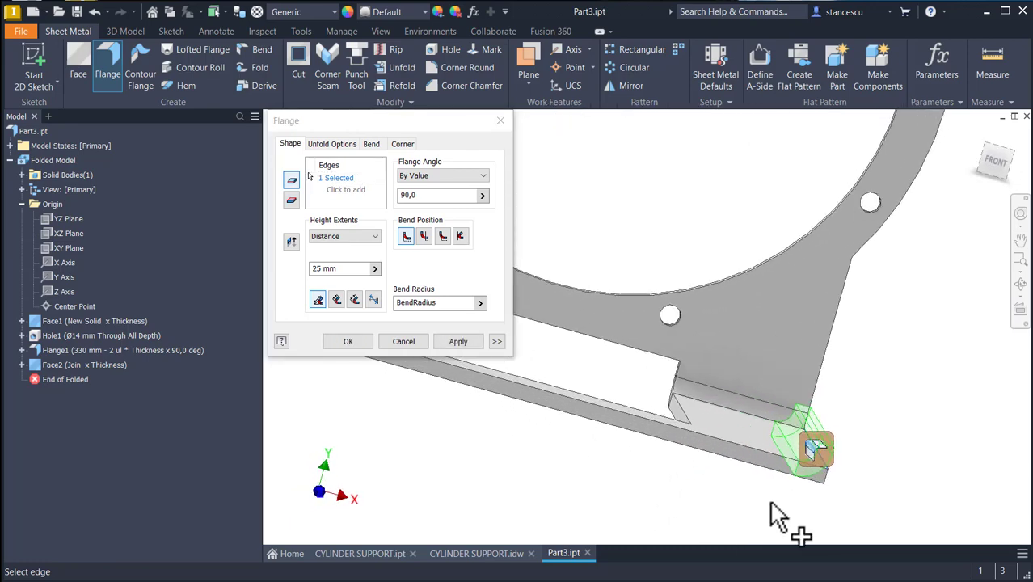
{"action": "middle_click_drag", "start_coordinate": [823, 489], "coordinate": [367, 489], "text": "shift"}
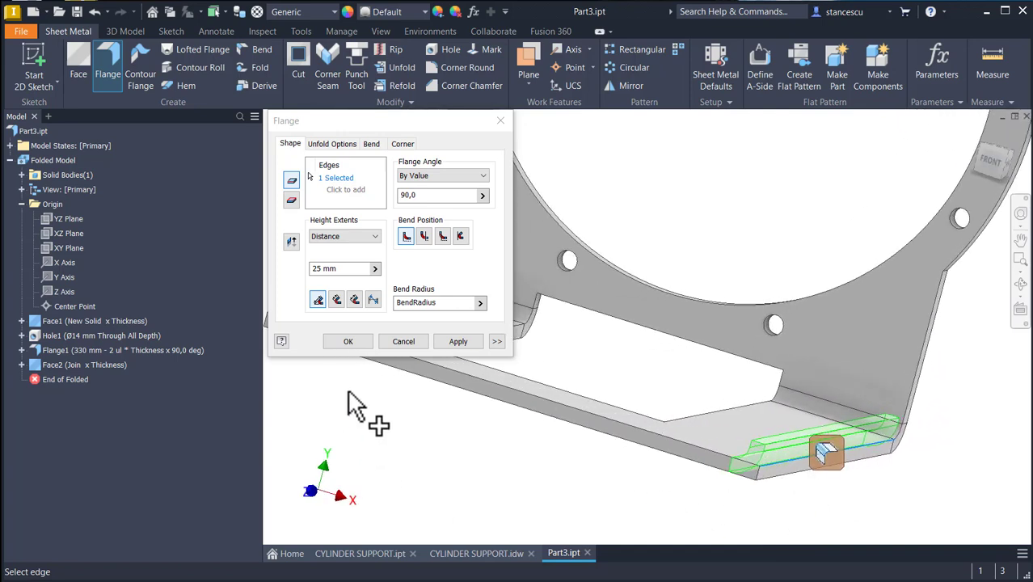
{"action": "left_click", "coordinate": [343, 270]}
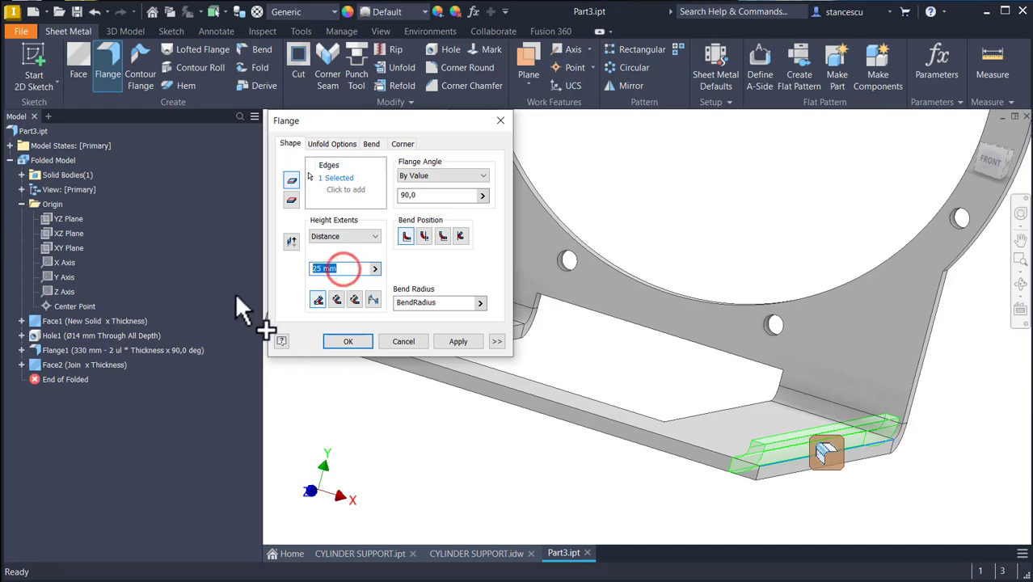
{"action": "type", "text": "1"}
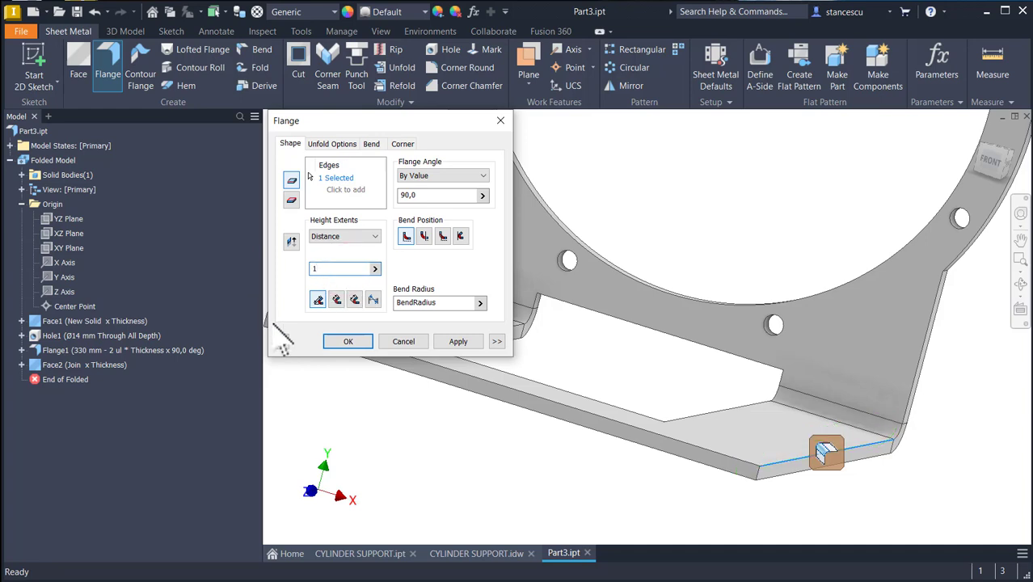
{"action": "type", "text": "10"}
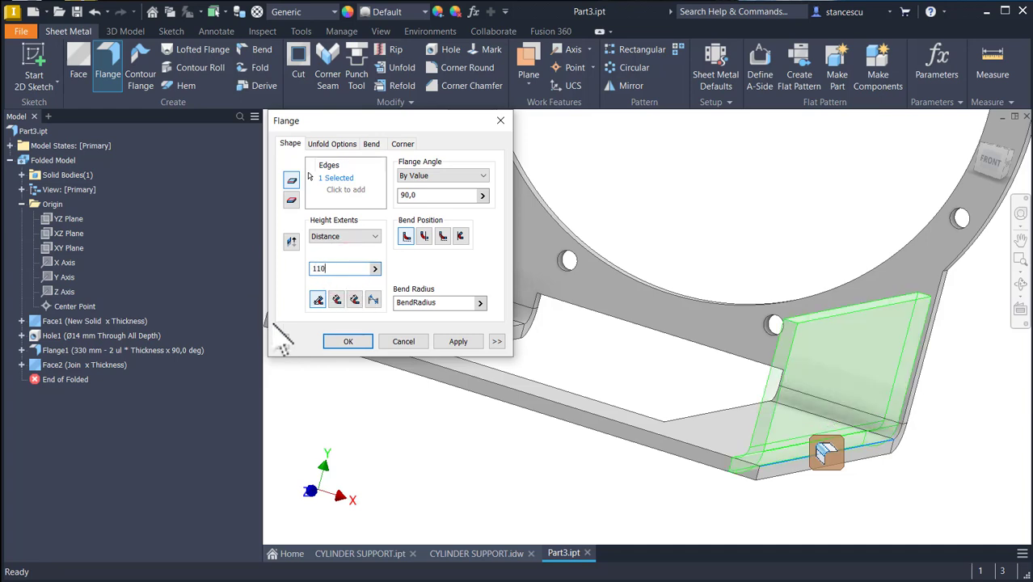
{"action": "left_click", "coordinate": [352, 342]}
{"action": "mouse_move", "coordinate": [346, 338]}
{"action": "middle_mouse_down", "text": "shift"}
{"action": "mouse_move", "coordinate": [362, 387]}
{"action": "mouse_move", "coordinate": [654, 416]}
{"action": "mouse_move", "coordinate": [736, 464]}
{"action": "mouse_move", "coordinate": [871, 479]}
{"action": "mouse_move", "coordinate": [922, 433]}
{"action": "mouse_move", "coordinate": [760, 508]}
{"action": "mouse_move", "coordinate": [778, 389]}
{"action": "mouse_move", "coordinate": [766, 334]}
{"action": "mouse_move", "coordinate": [819, 339]}
{"action": "mouse_move", "coordinate": [768, 352]}
{"action": "mouse_move", "coordinate": [744, 381]}
{"action": "mouse_move", "coordinate": [692, 393]}
{"action": "mouse_move", "coordinate": [697, 406]}
{"action": "mouse_move", "coordinate": [812, 351]}
{"action": "mouse_move", "coordinate": [779, 335]}
{"action": "middle_mouse_up", "text": "shift"}
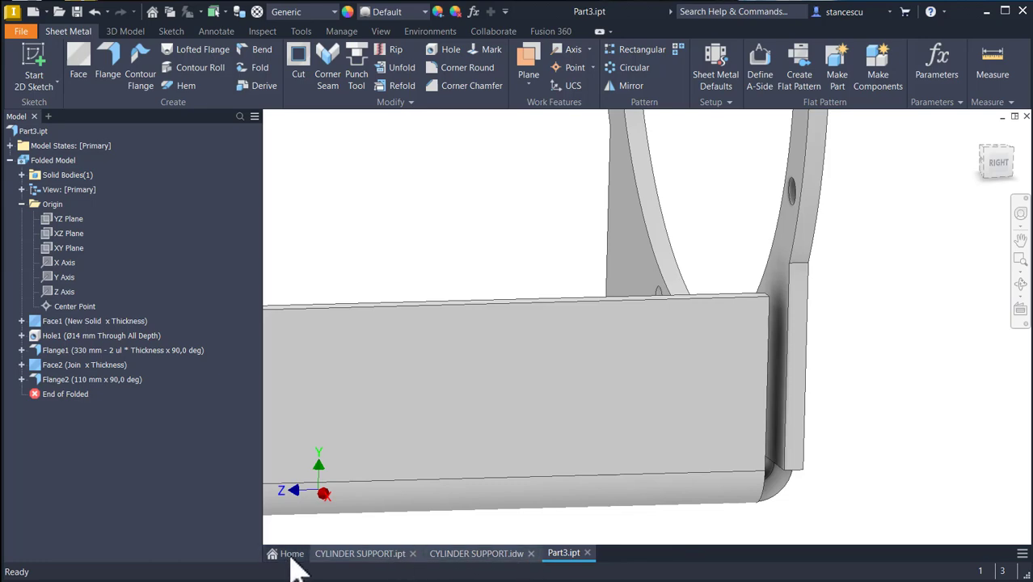
Examine the side wall's corner beside the ring plate in the finished CYLINDER SUPPORT model, including the gap and angled lower edge
{"action": "left_click", "coordinate": [346, 556]}
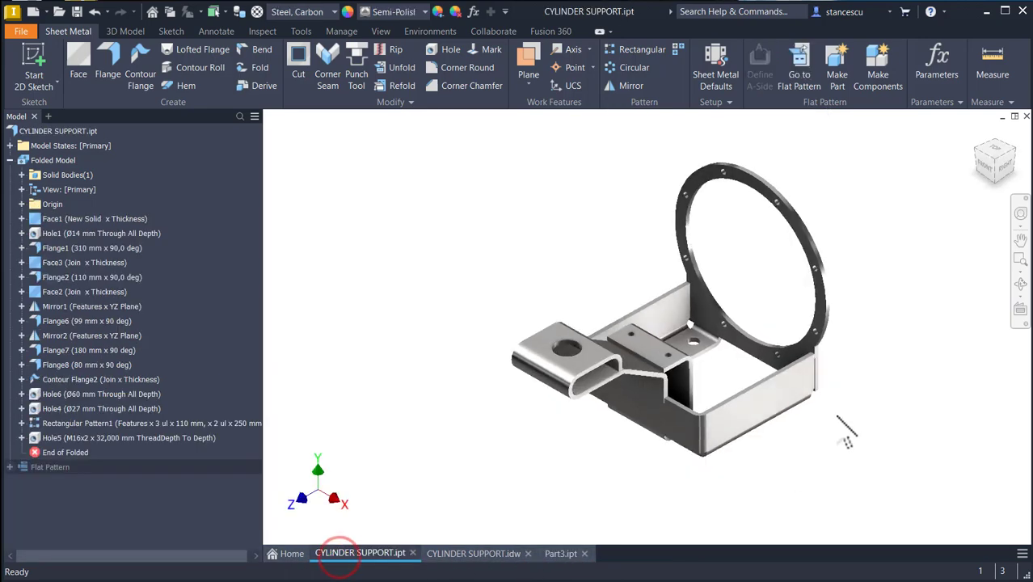
{"action": "scroll", "coordinate": [874, 412], "scroll_direction": "down", "scroll_amount": 5}
{"action": "scroll", "coordinate": [904, 452], "scroll_direction": "down", "scroll_amount": 8}
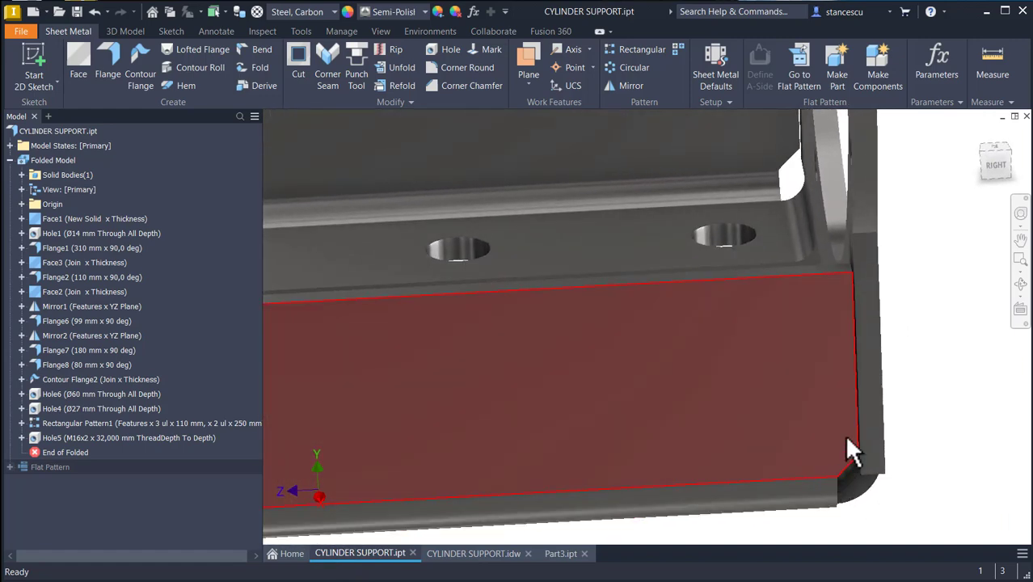
{"action": "scroll", "coordinate": [838, 476], "scroll_direction": "up", "scroll_amount": 5}
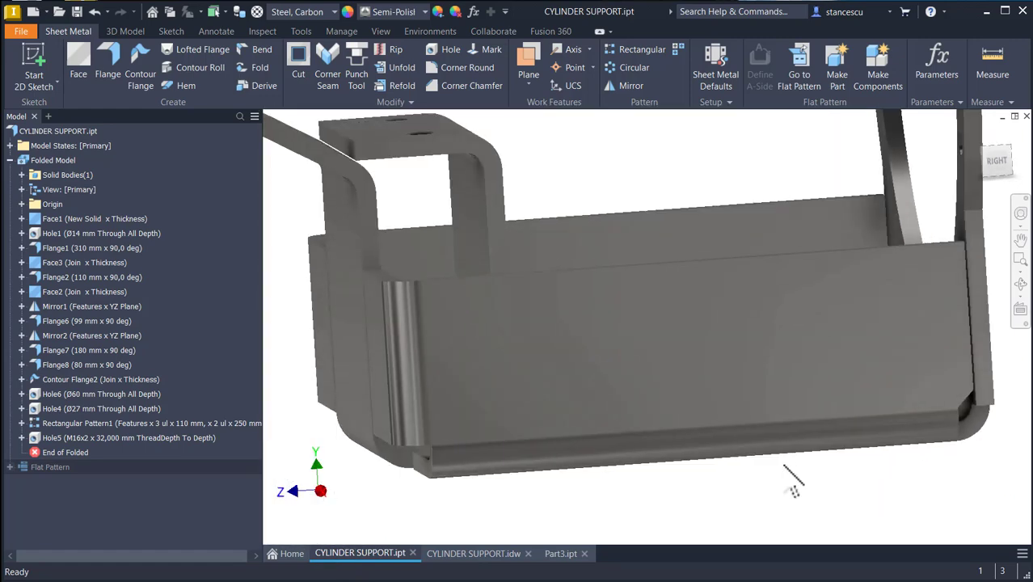
{"action": "key", "text": "F6"}
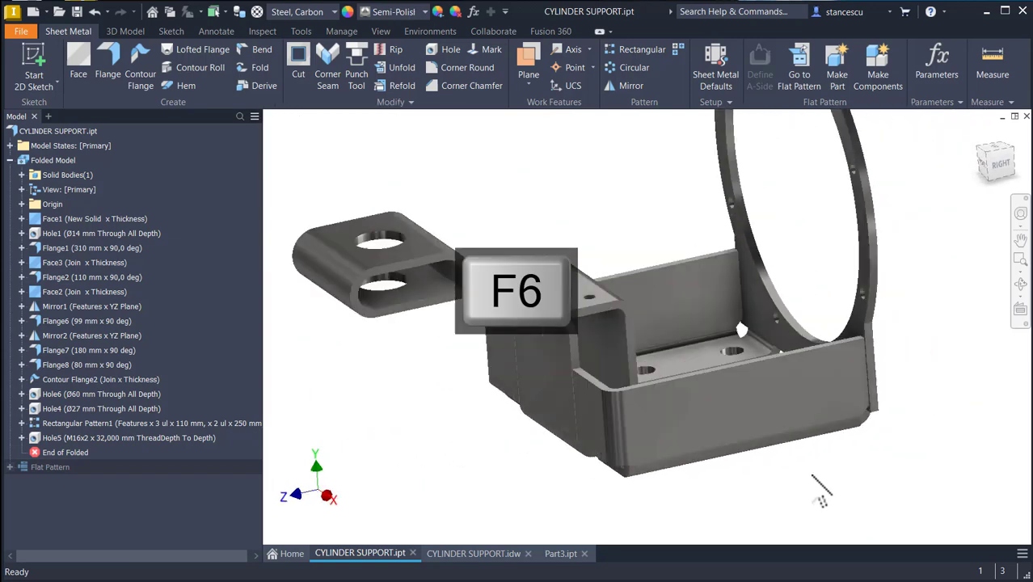
In the CYLINDER SUPPORT drawing, examine the side wall's chamfered corner and measure from its lower vertical edge to the ring plate's inner face
{"action": "left_click", "coordinate": [454, 554]}
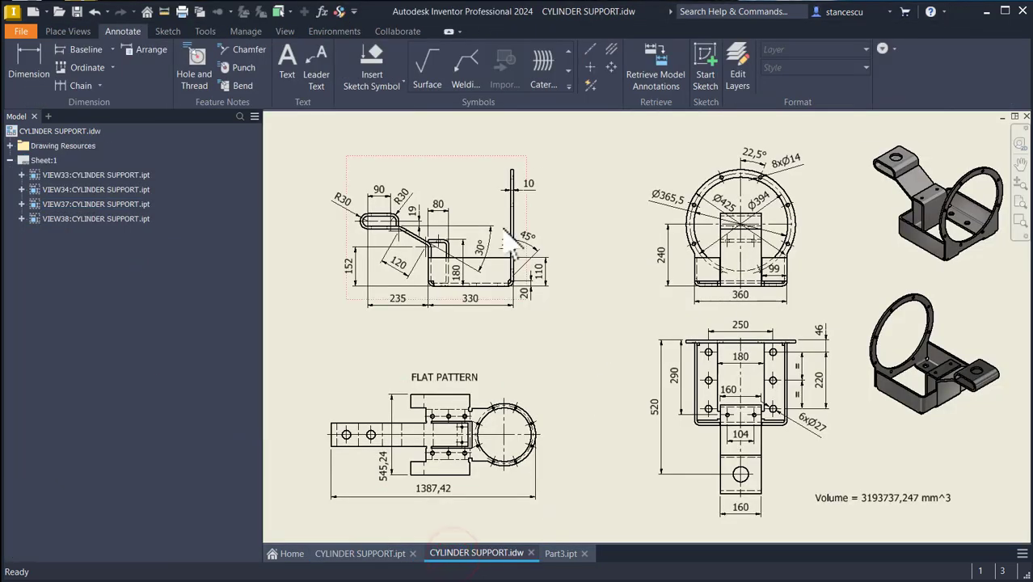
{"action": "scroll", "coordinate": [505, 291], "scroll_direction": "up", "scroll_amount": 8}
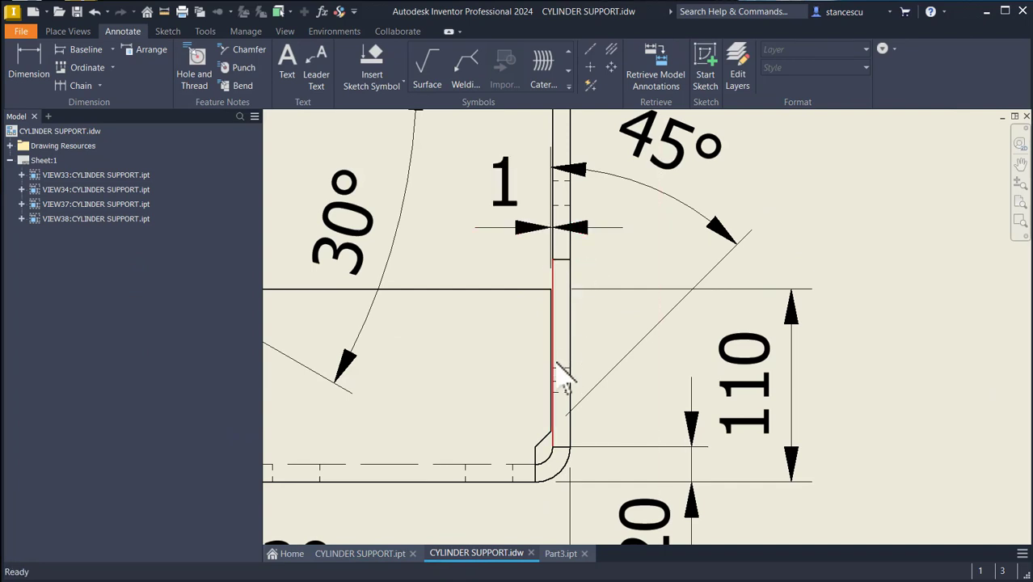
{"action": "scroll", "coordinate": [560, 425], "scroll_direction": "up", "scroll_amount": 3}
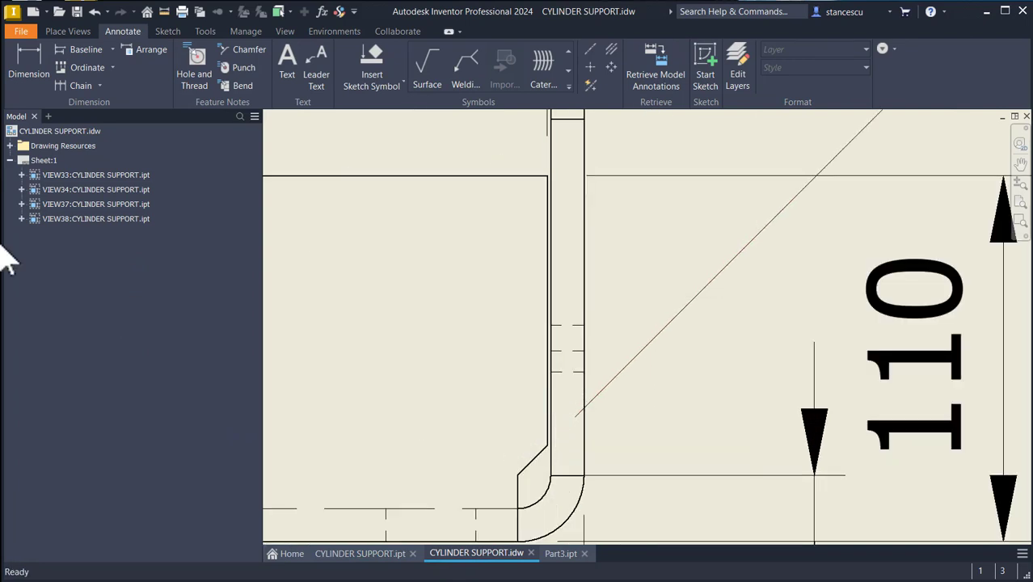
{"action": "left_click", "coordinate": [26, 57]}
{"action": "left_click", "coordinate": [519, 500]}
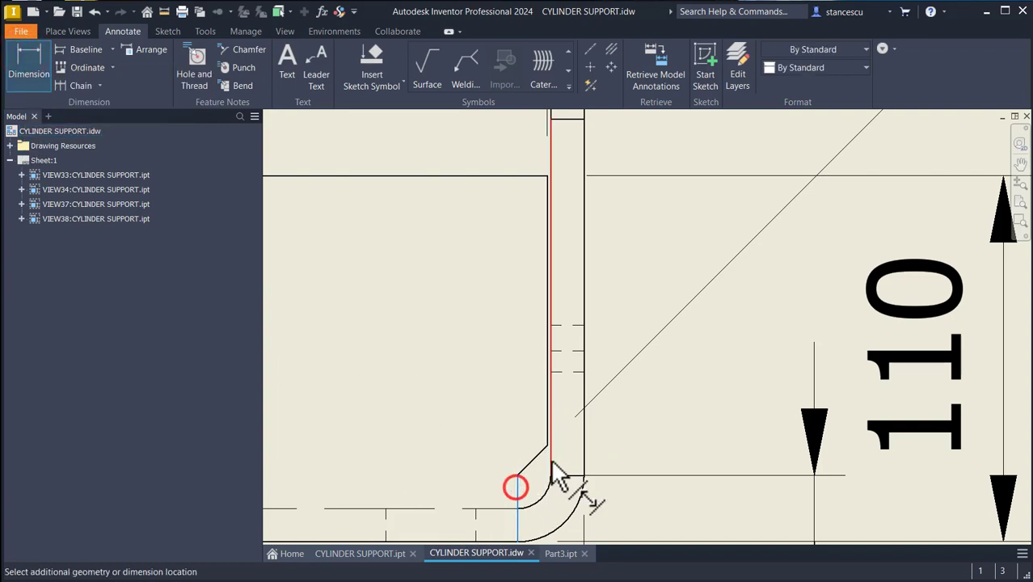
{"action": "left_click", "coordinate": [552, 463]}
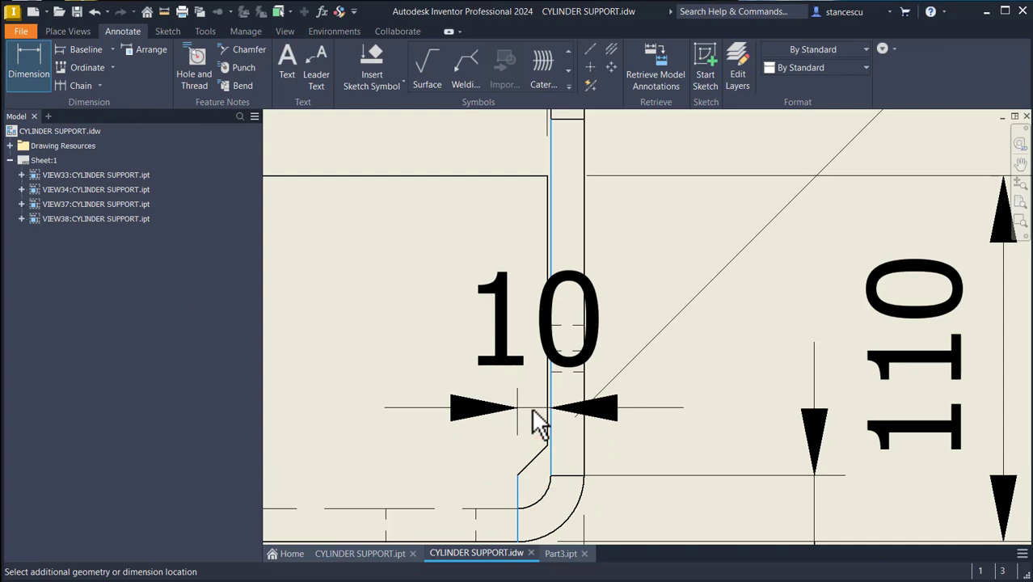
{"action": "key", "text": "Escape"}
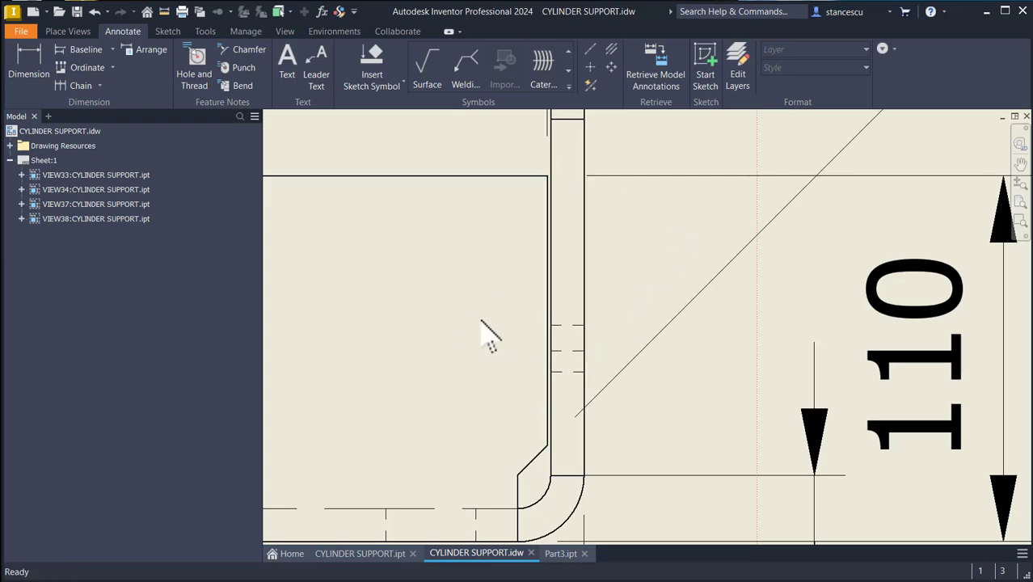
{"action": "key", "text": "Home"}
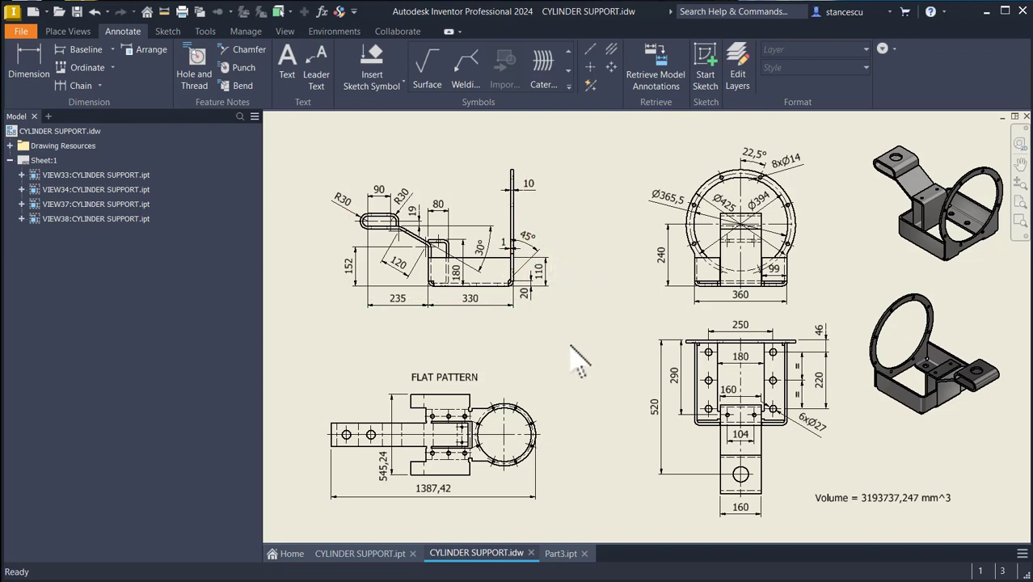
In Part3, sketch a closed strip on the side wall's outer face toward the ring plate, 10-1 mm wide with a slanted lower end
{"action": "left_click", "coordinate": [561, 553]}
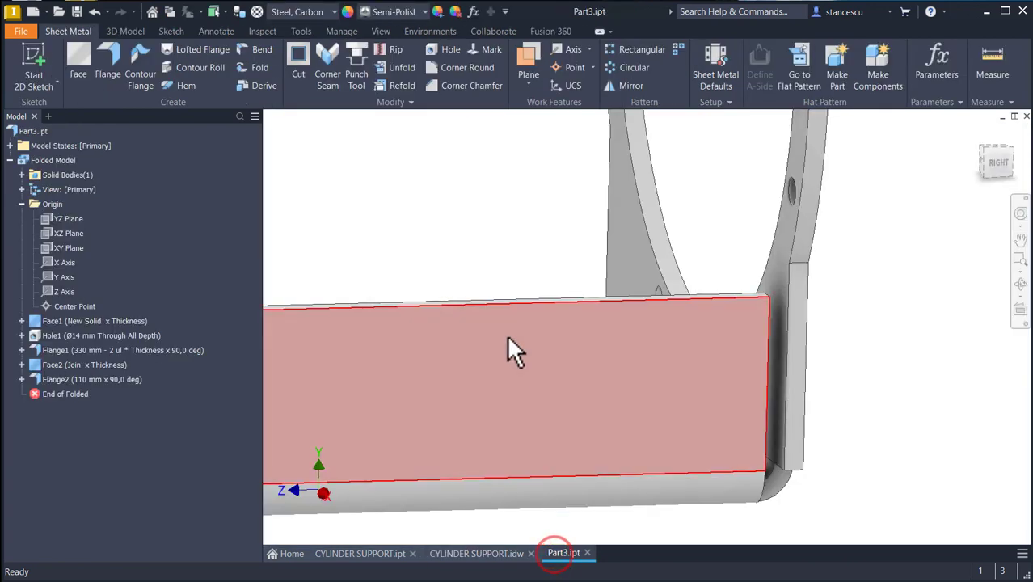
{"action": "left_click", "coordinate": [695, 417]}
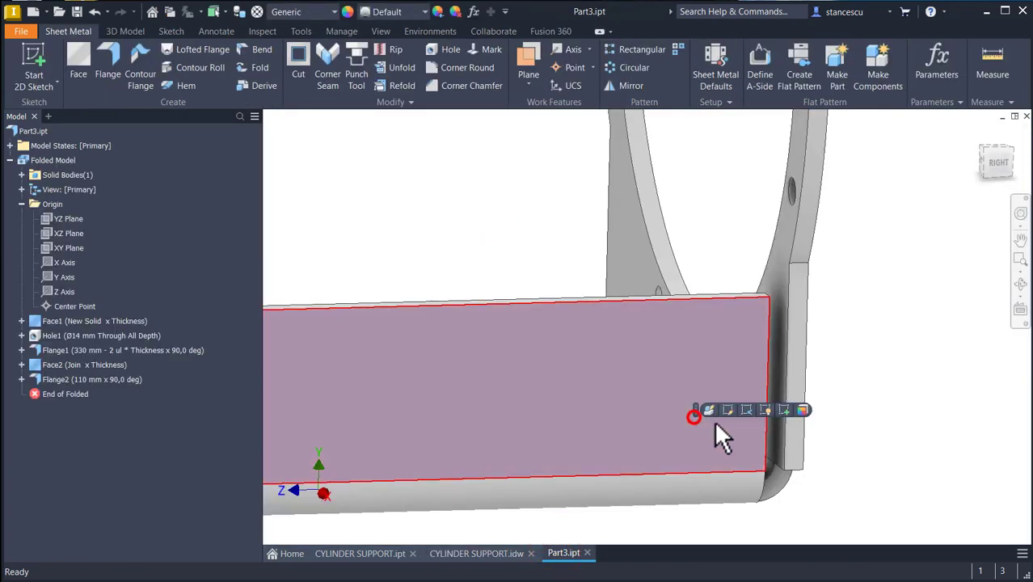
{"action": "left_click", "coordinate": [783, 410]}
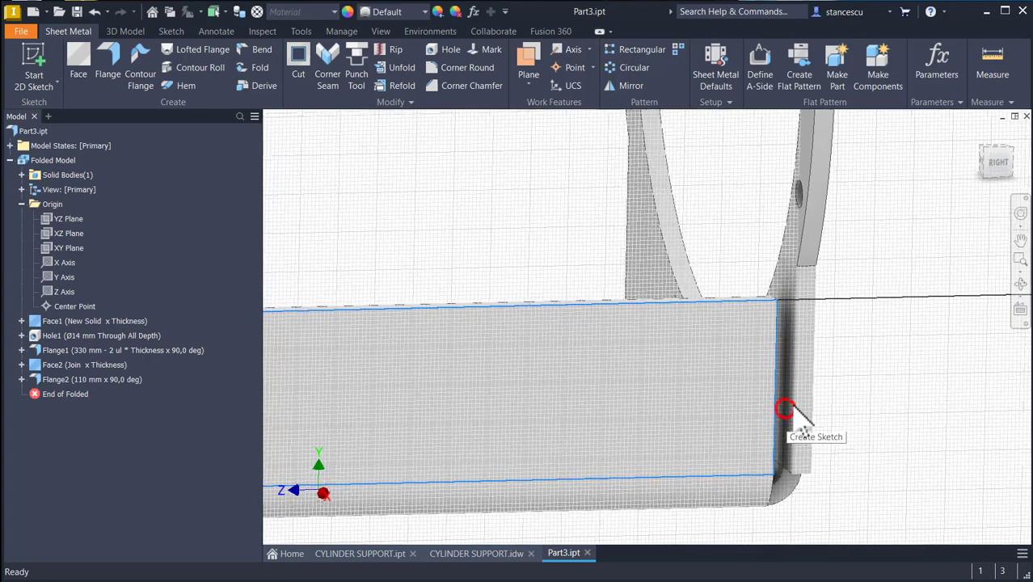
{"action": "middle_click_drag", "start_coordinate": [739, 273], "coordinate": [701, 194]}
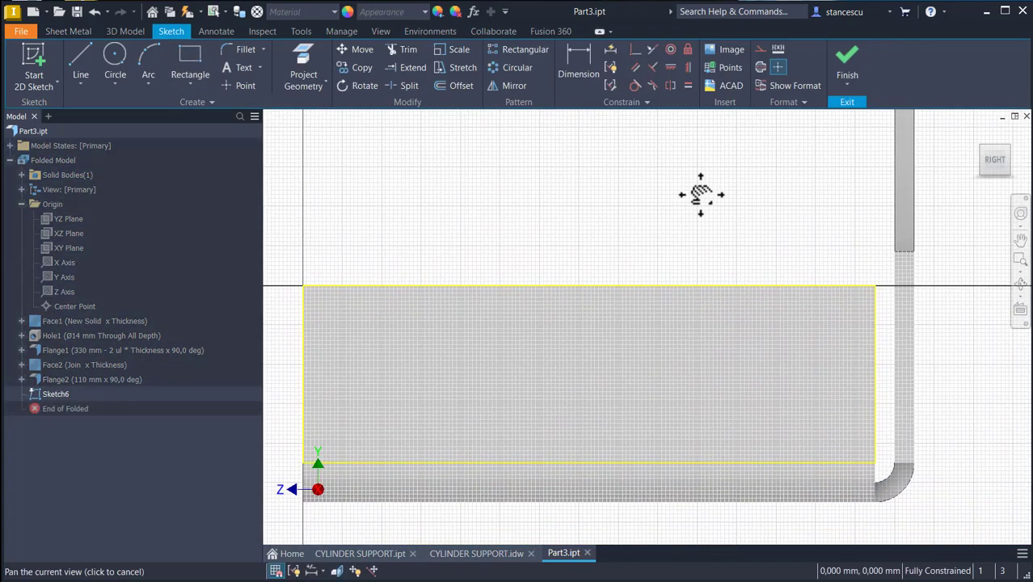
{"action": "left_click", "coordinate": [80, 61]}
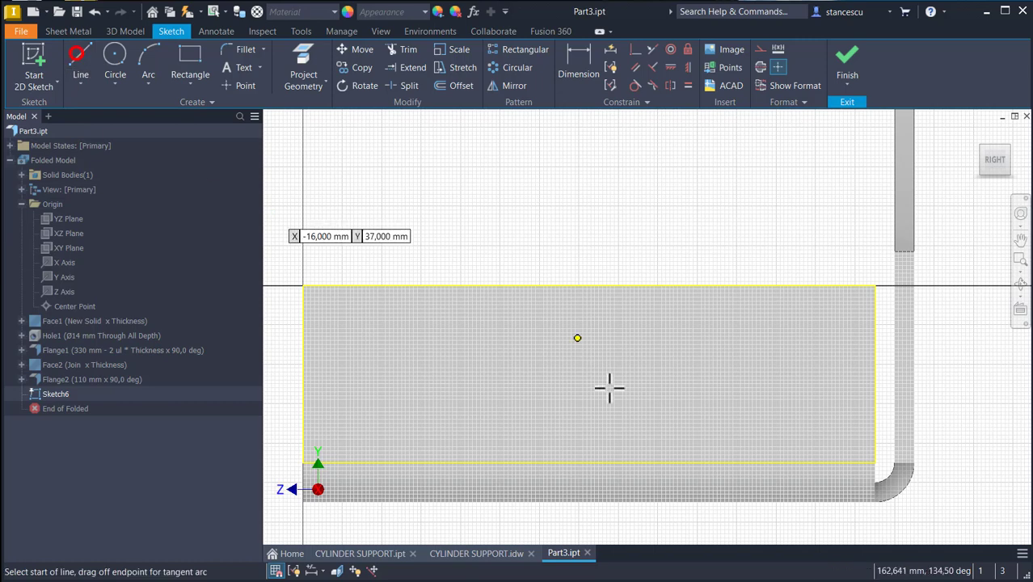
{"action": "left_click", "coordinate": [873, 285]}
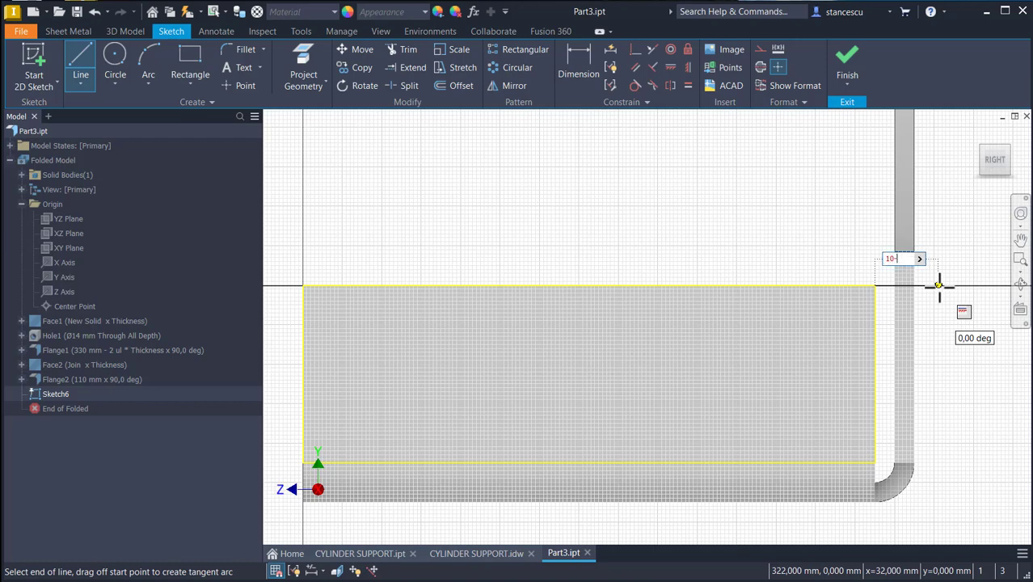
{"action": "key", "text": "Return"}
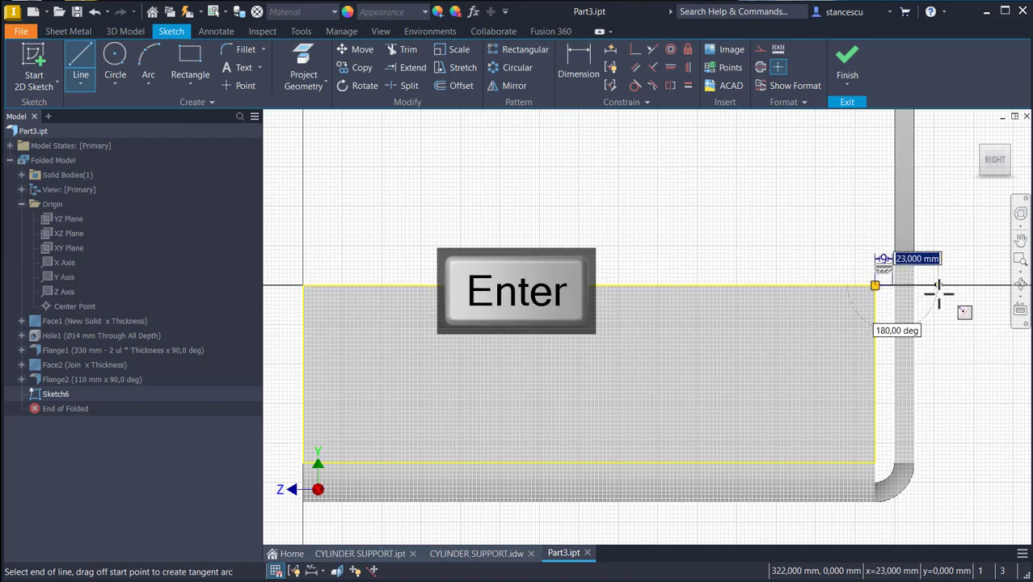
{"action": "left_click", "coordinate": [889, 447]}
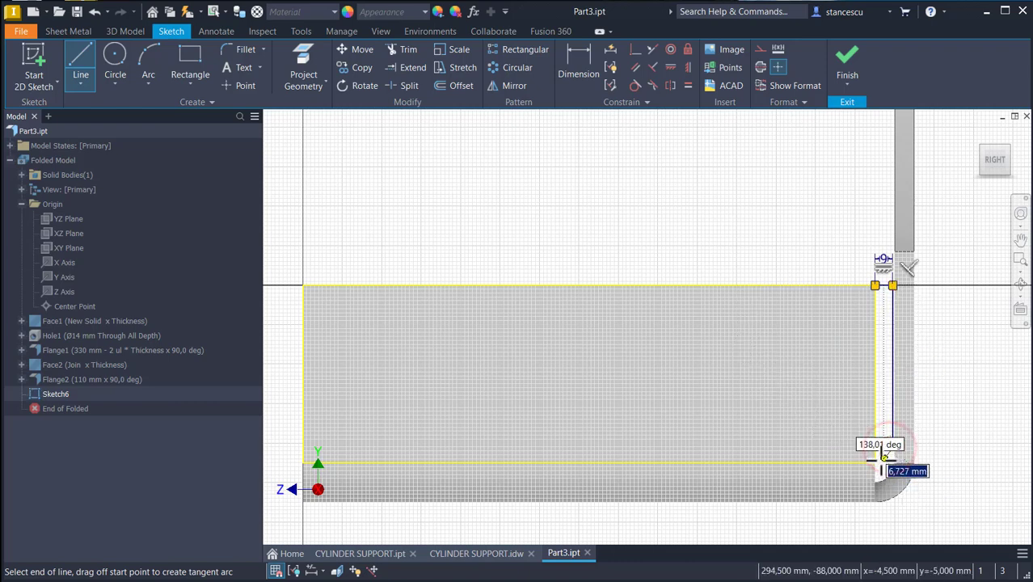
{"action": "double_click", "coordinate": [874, 462]}
{"action": "key", "text": "Escape"}
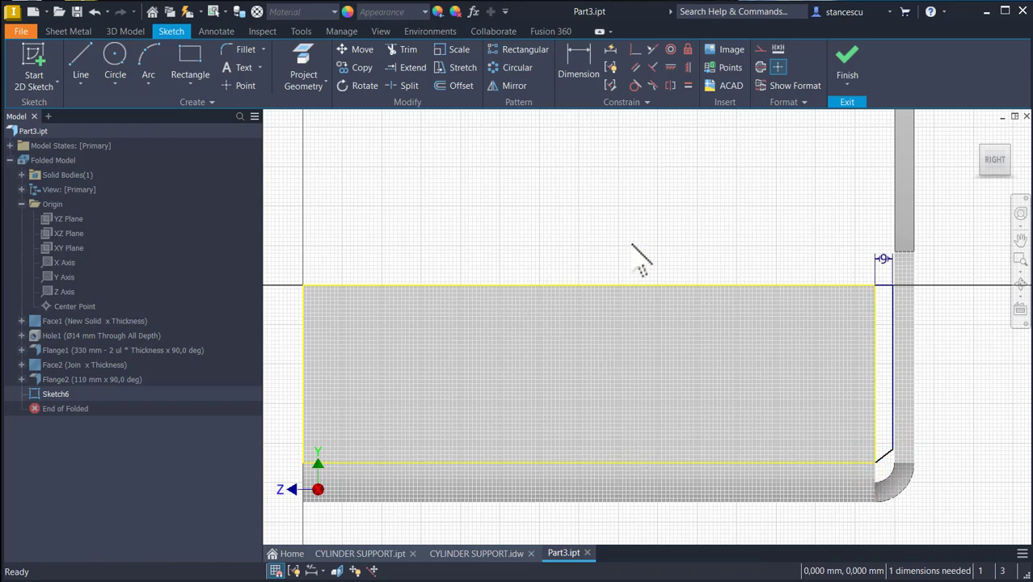
Dimension the angle between the strip's slanted lower line and its outer vertical line as 45 degrees, and finish the sketch
{"action": "left_click", "coordinate": [587, 65]}
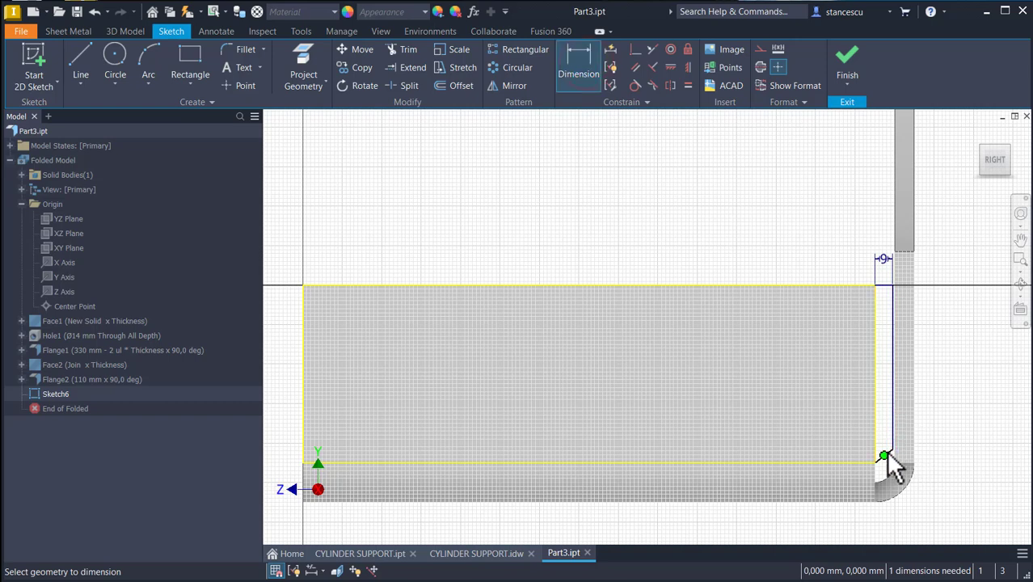
{"action": "scroll", "coordinate": [889, 468], "scroll_direction": "up", "scroll_amount": 5}
{"action": "scroll", "coordinate": [917, 472], "scroll_direction": "down", "scroll_amount": 5}
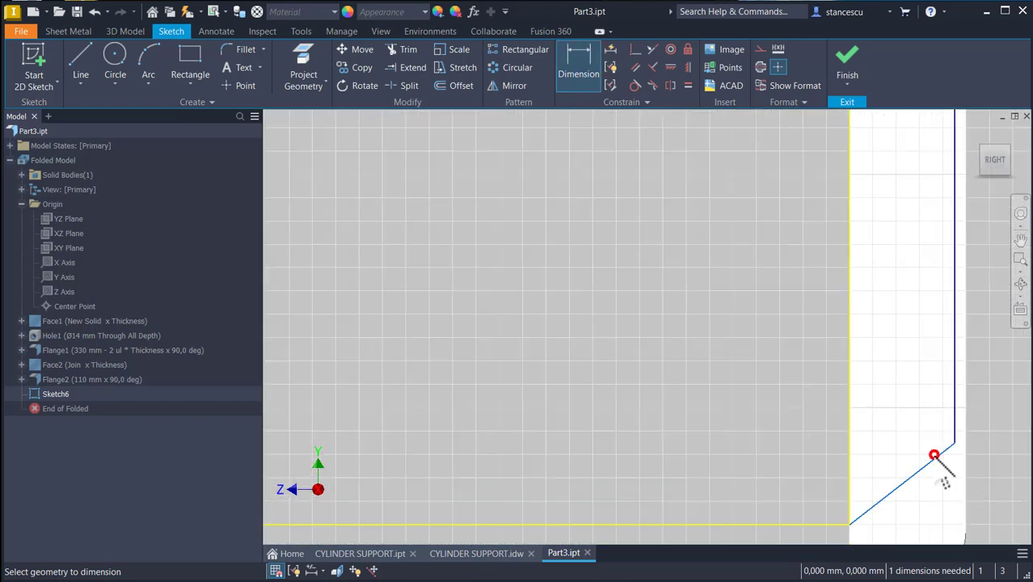
{"action": "left_click", "coordinate": [934, 457]}
{"action": "left_click", "coordinate": [960, 372]}
{"action": "mouse_move", "coordinate": [959, 371]}
{"action": "middle_mouse_down"}
{"action": "mouse_move", "coordinate": [900, 374]}
{"action": "mouse_move", "coordinate": [732, 437]}
{"action": "middle_mouse_up"}
{"action": "scroll", "coordinate": [912, 359], "scroll_direction": "down", "scroll_amount": 5}
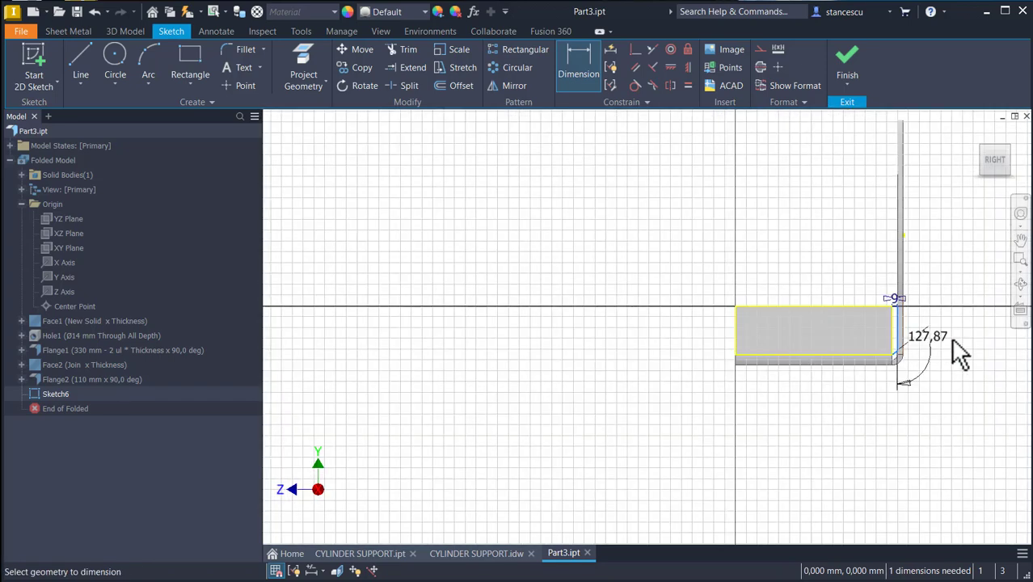
{"action": "scroll", "coordinate": [946, 348], "scroll_direction": "up", "scroll_amount": 2}
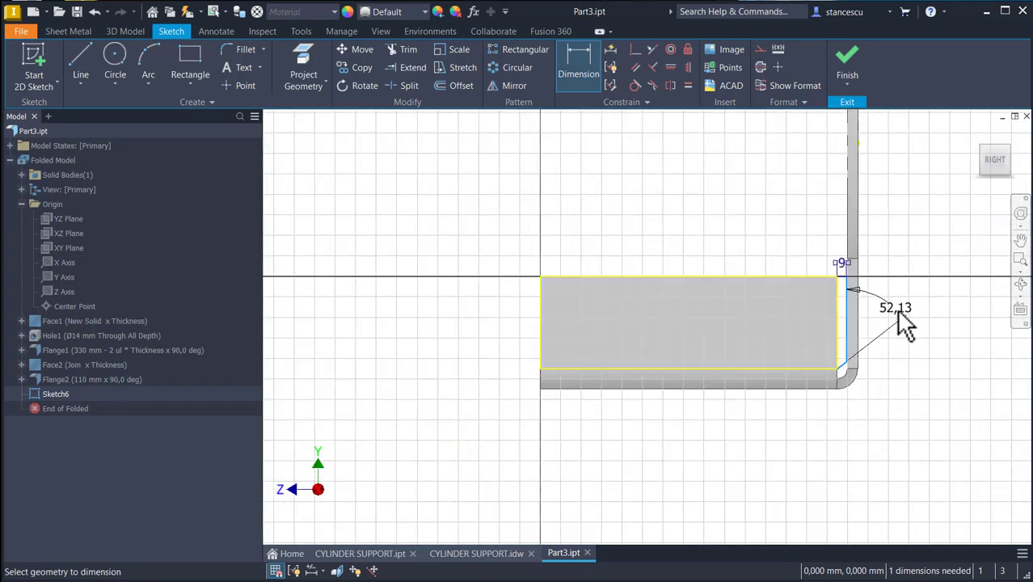
{"action": "left_click", "coordinate": [900, 319]}
{"action": "type", "text": "4"}
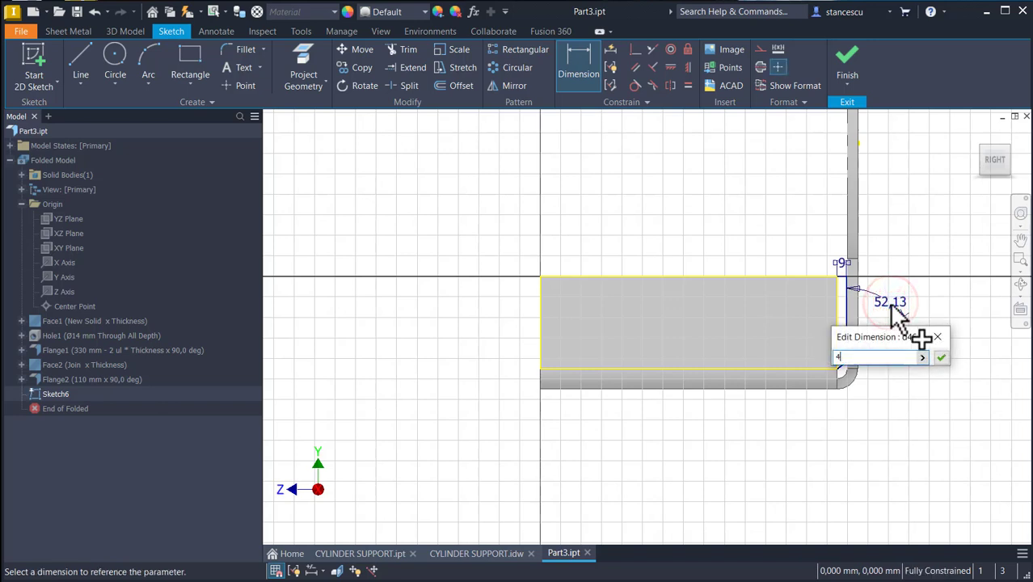
{"action": "type", "text": "5"}
{"action": "key", "text": "Return"}
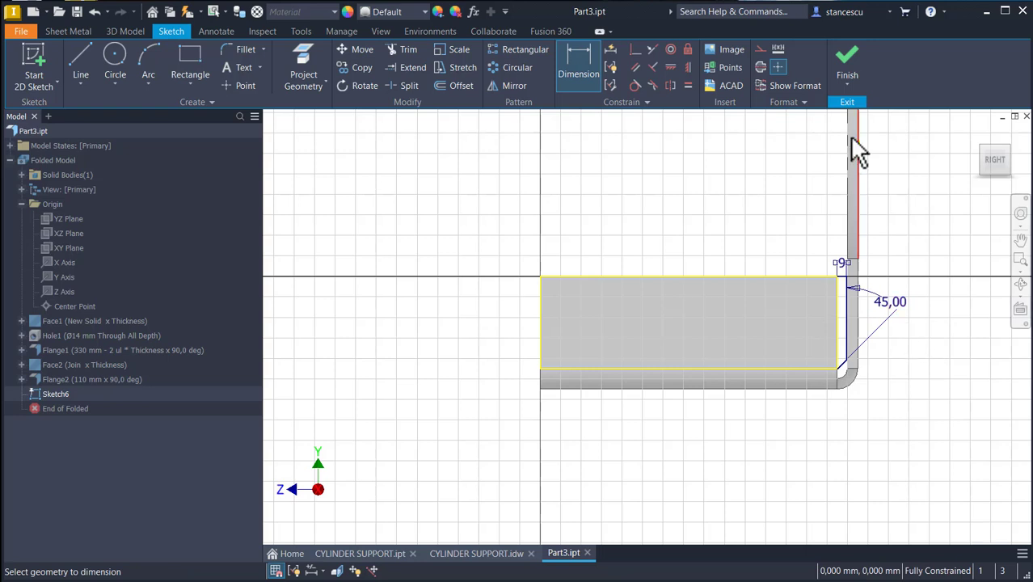
{"action": "left_click", "coordinate": [855, 72]}
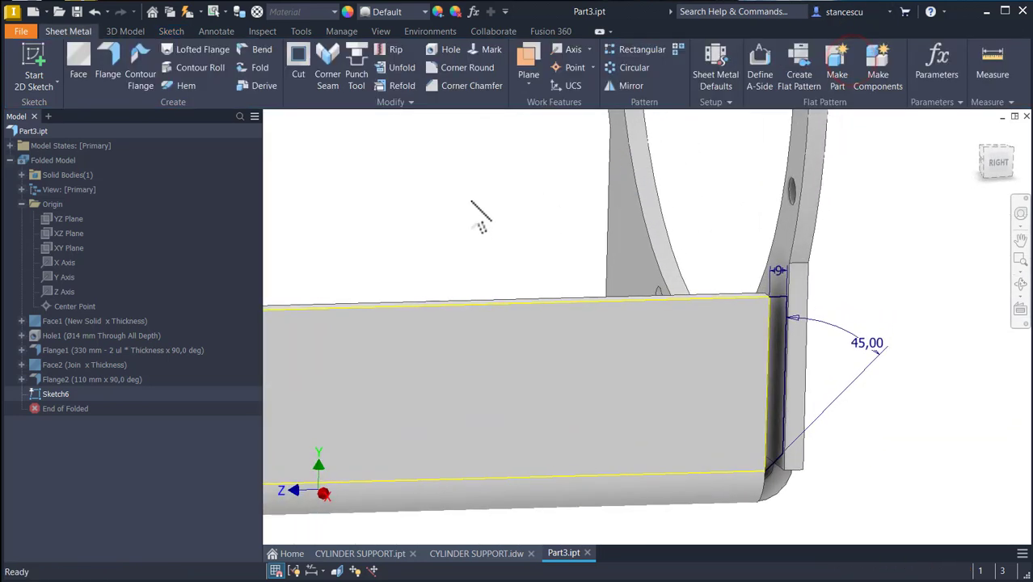
Create a sheet metal face from the strip profile, offset into the side wall's thickness, to extend the wall toward the ring plate
{"action": "left_click", "coordinate": [78, 57]}
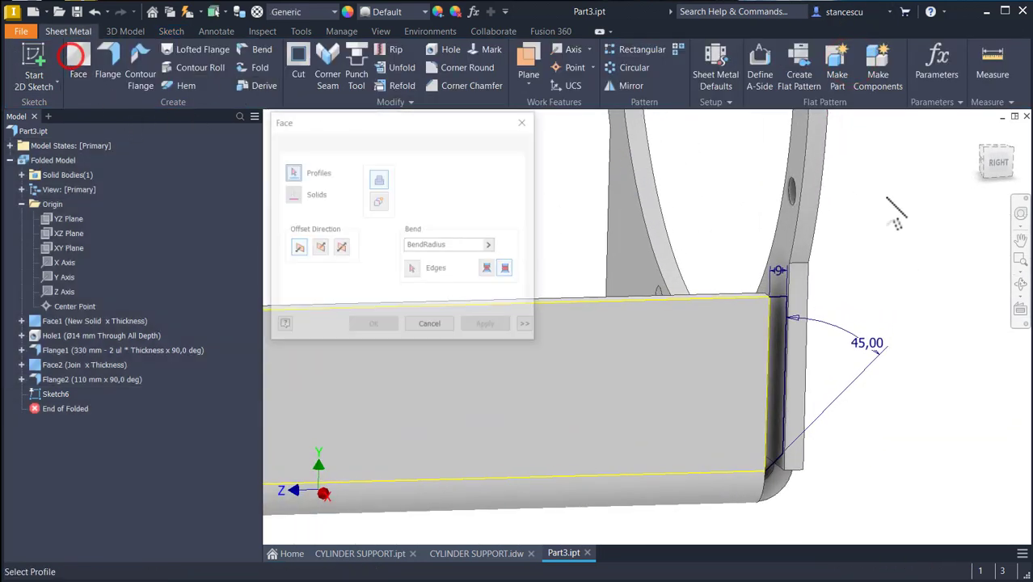
{"action": "left_click", "coordinate": [777, 388]}
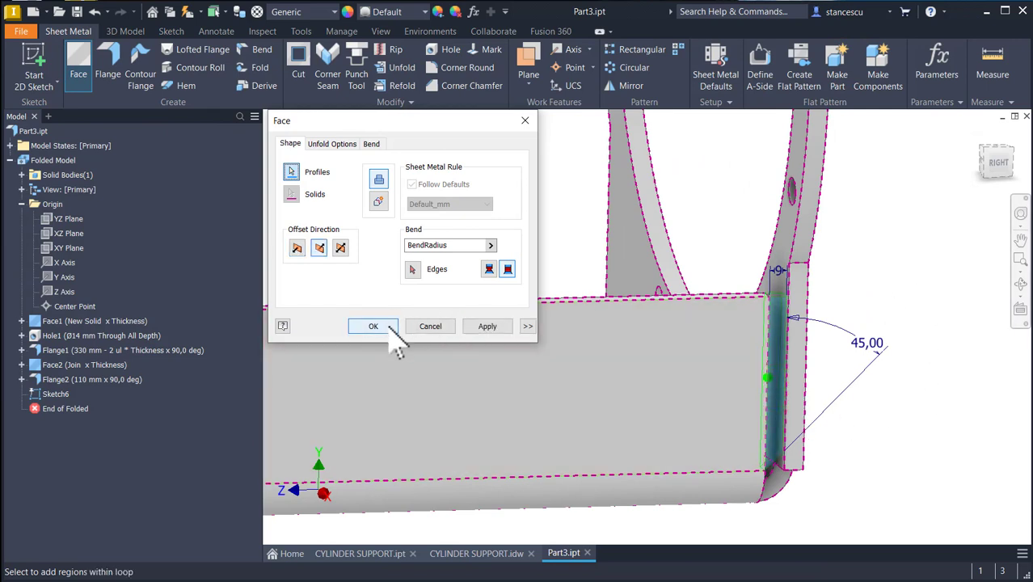
{"action": "left_click", "coordinate": [373, 326]}
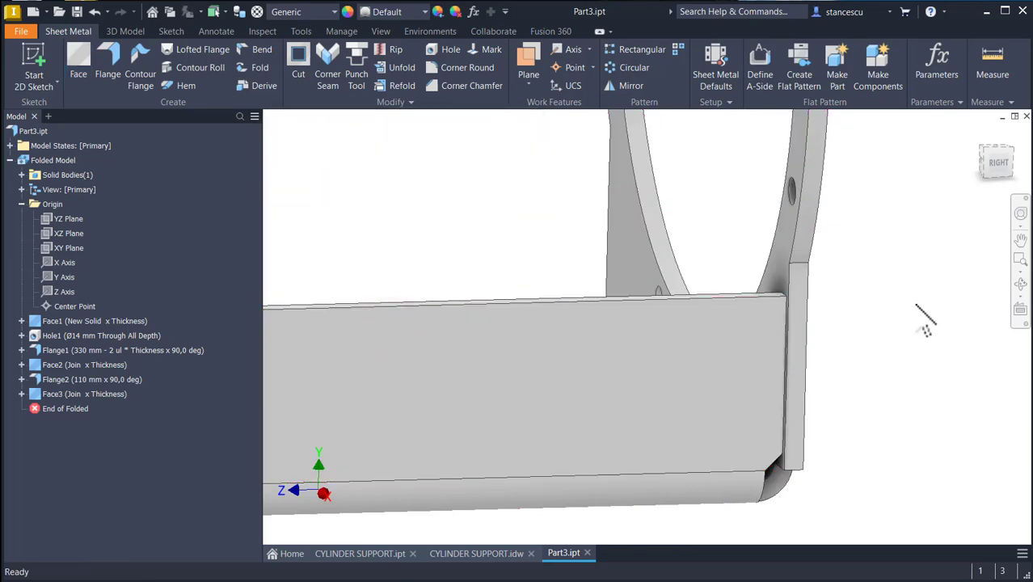
{"action": "scroll", "coordinate": [922, 323], "scroll_direction": "up", "scroll_amount": 3}
{"action": "middle_click_drag", "start_coordinate": [922, 320], "coordinate": [922, 318], "text": "shift"}
{"action": "scroll", "coordinate": [922, 312], "scroll_direction": "down", "scroll_amount": 3}
{"action": "key", "text": "F6"}
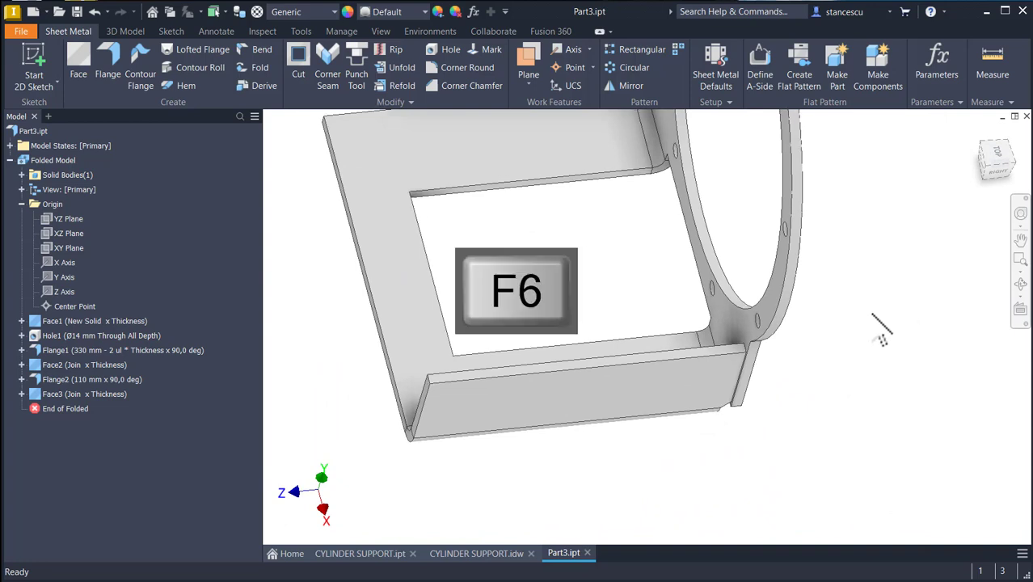
Edit the side wall extension's sketch, setting the strip's width to Thickness - 1 mm, and finish the sketch
{"action": "left_click", "coordinate": [21, 393]}
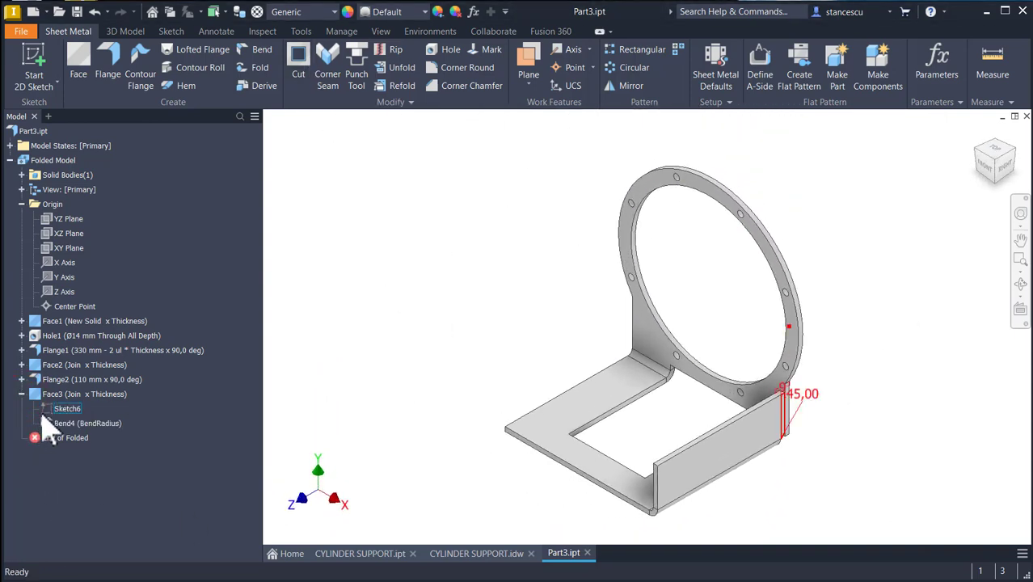
{"action": "double_click", "coordinate": [48, 411]}
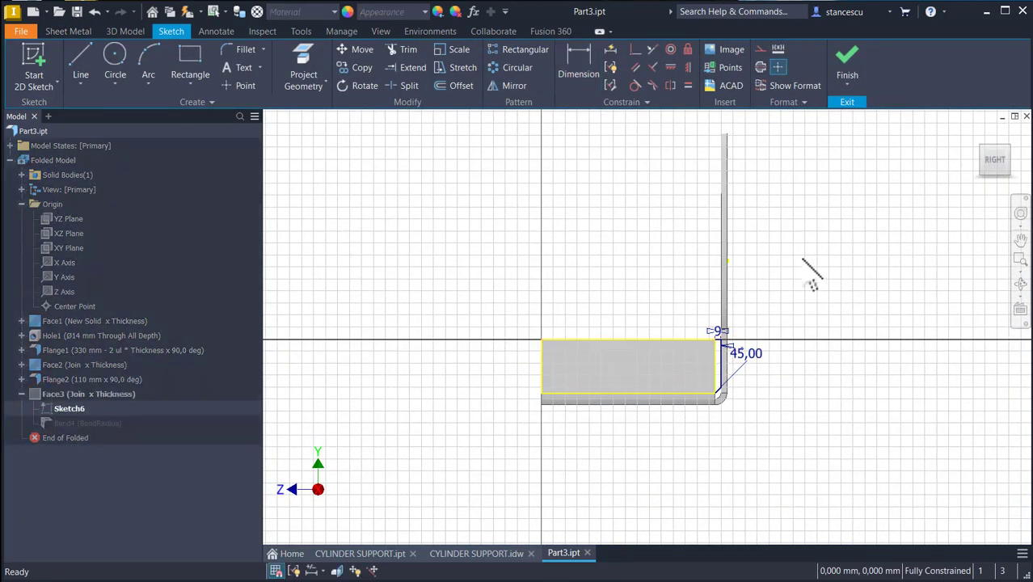
{"action": "scroll", "coordinate": [812, 275], "scroll_direction": "up", "scroll_amount": 3}
{"action": "scroll", "coordinate": [683, 360], "scroll_direction": "up", "scroll_amount": 3}
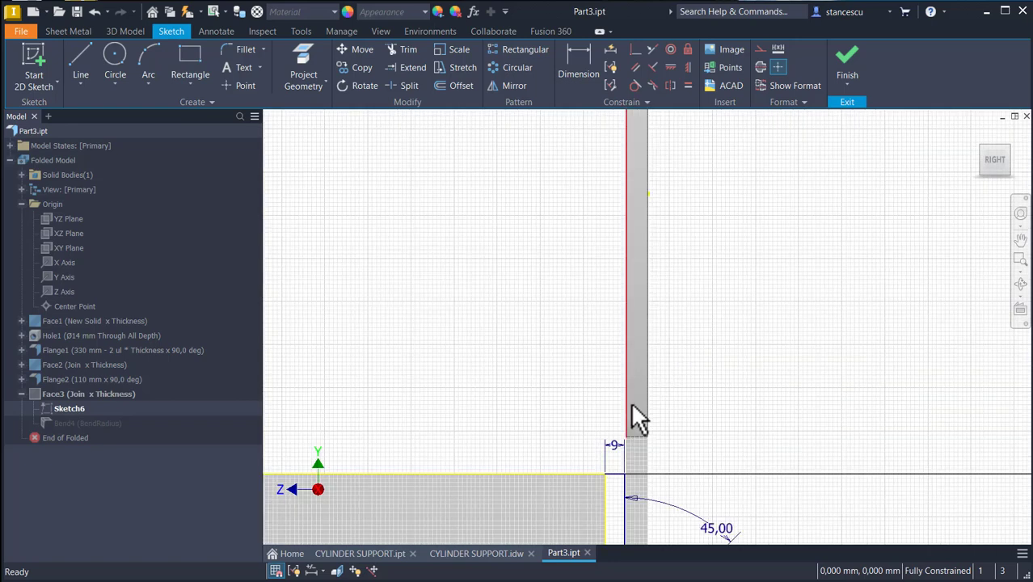
{"action": "double_click", "coordinate": [614, 450]}
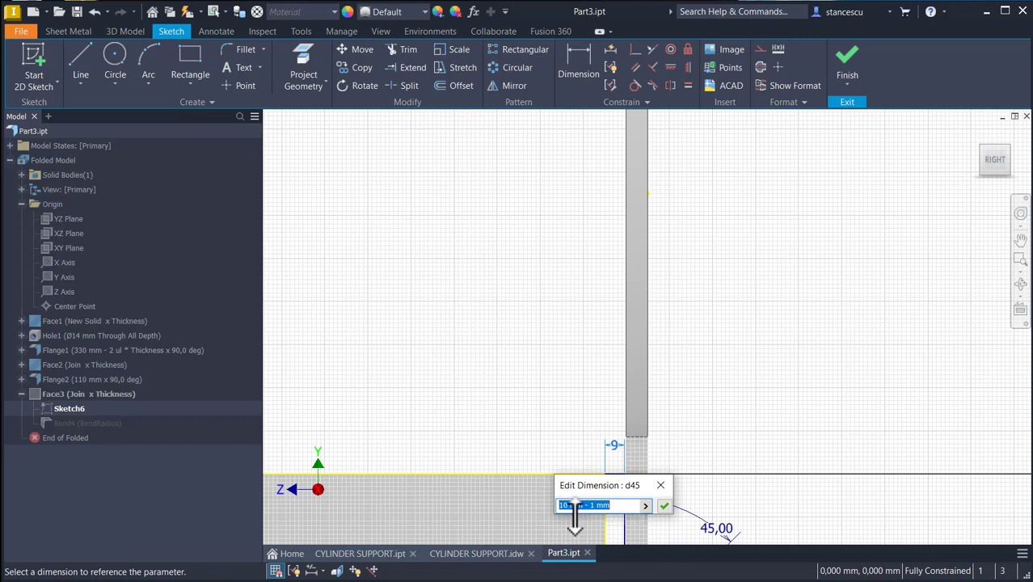
{"action": "left_click_drag", "start_coordinate": [585, 505], "coordinate": [547, 504]}
{"action": "type", "text": "Thickness"}
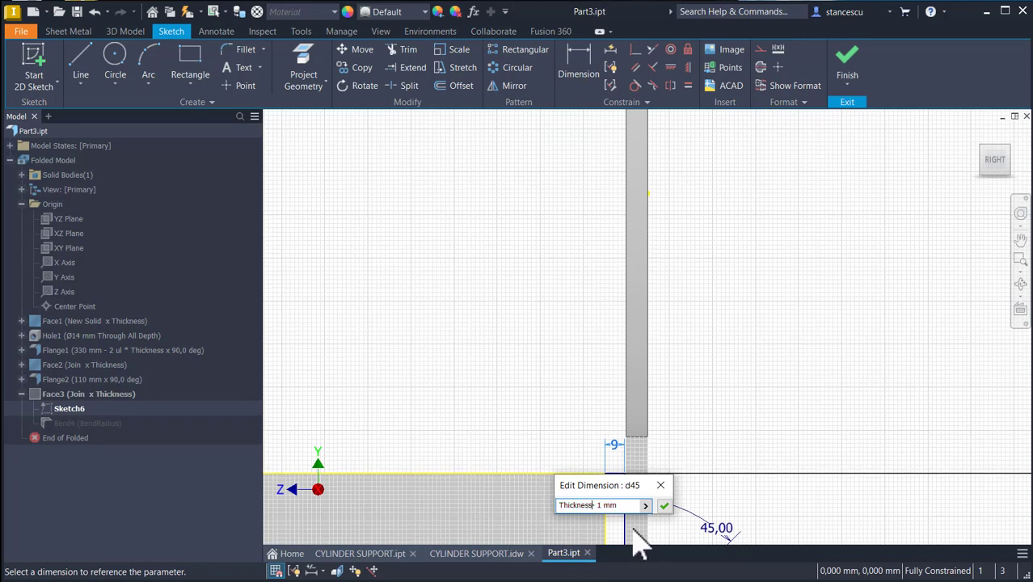
{"action": "left_click", "coordinate": [665, 506]}
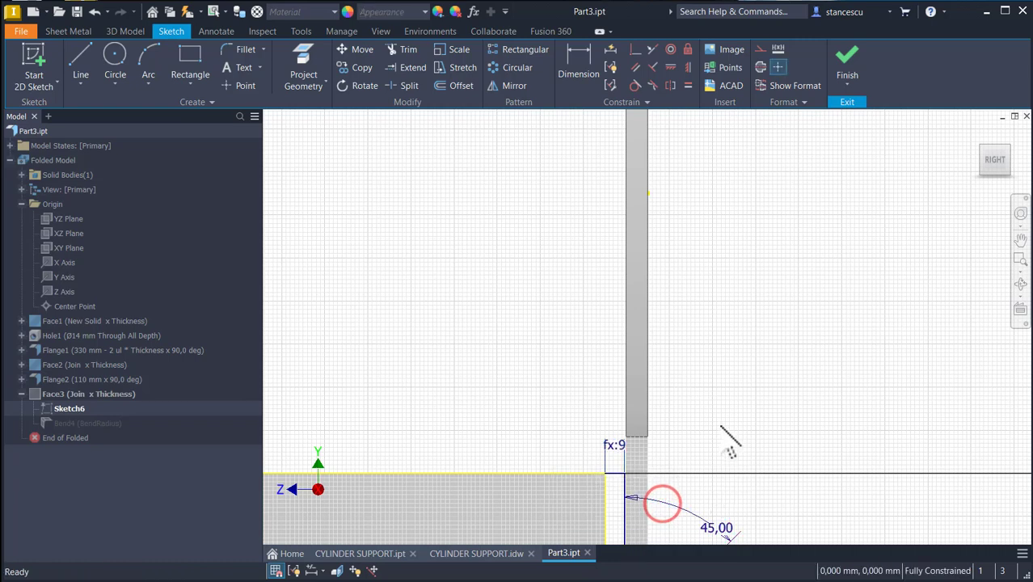
{"action": "left_click", "coordinate": [847, 65]}
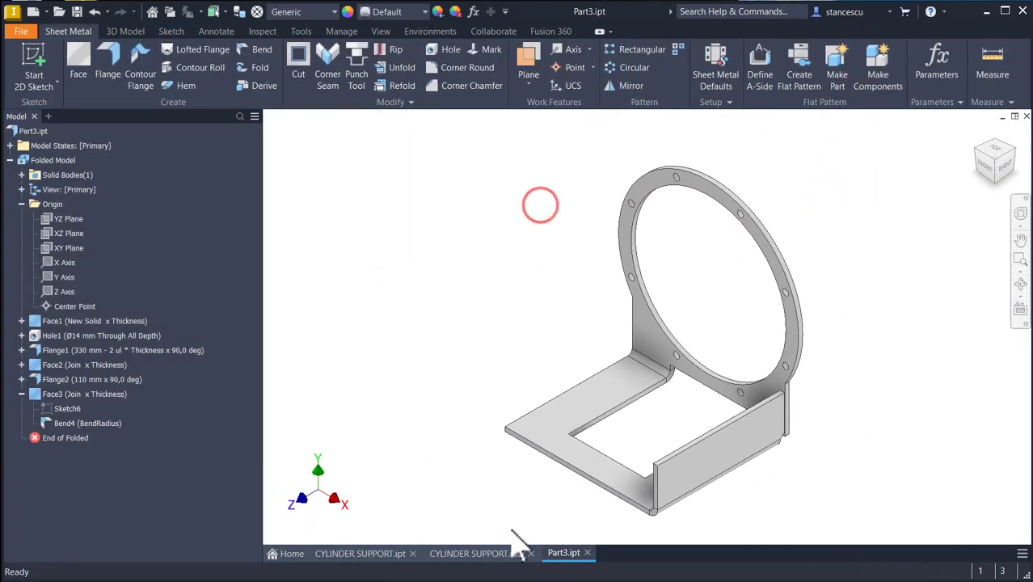
Examine the side wall's 99 mm return flange in the CYLINDER SUPPORT drawing and its bent corner in the finished CYLINDER SUPPORT model
{"action": "left_click", "coordinate": [481, 554]}
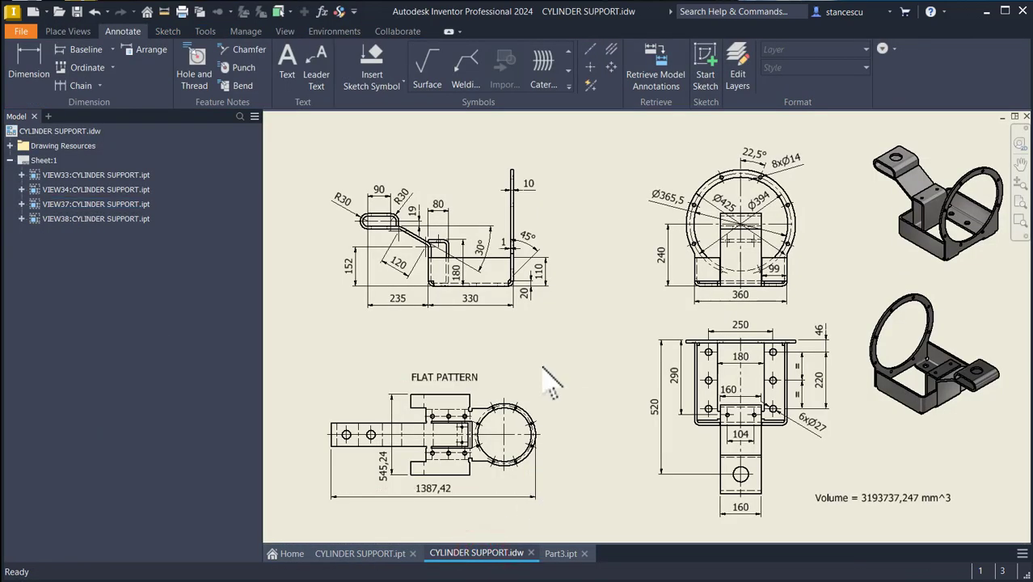
{"action": "scroll", "coordinate": [789, 292], "scroll_direction": "up", "scroll_amount": 5}
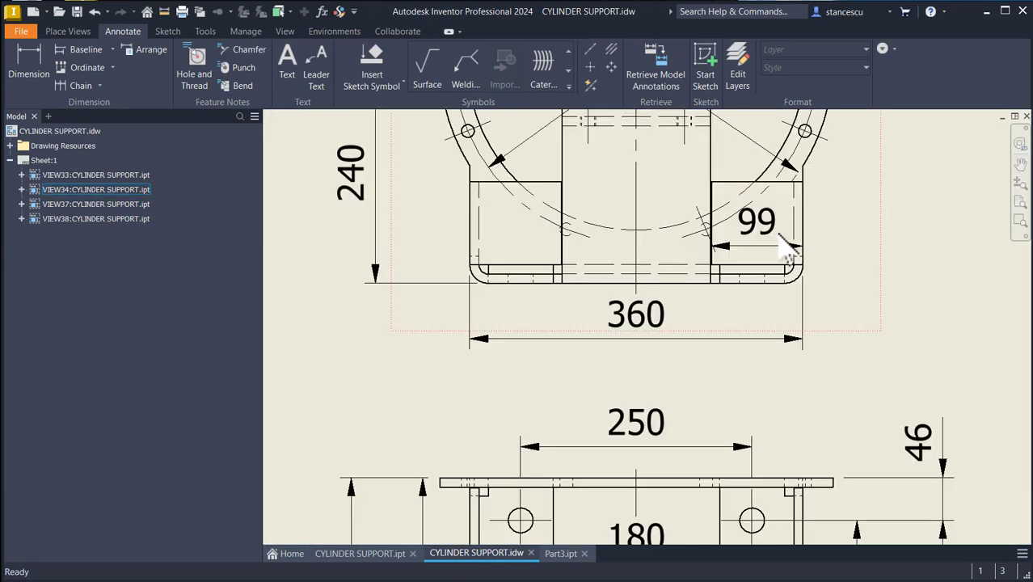
{"action": "scroll", "coordinate": [718, 226], "scroll_direction": "up", "scroll_amount": 5}
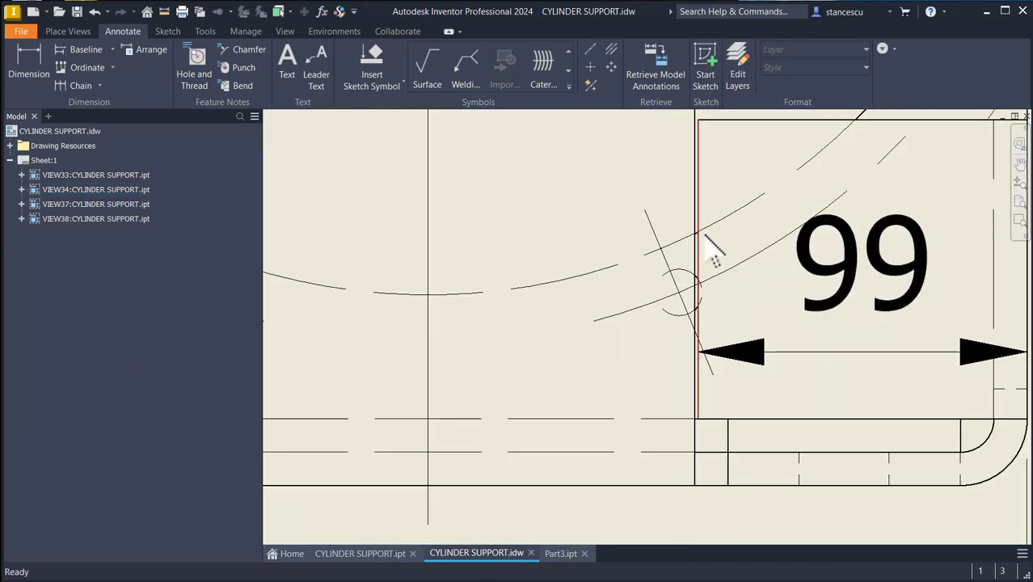
{"action": "scroll", "coordinate": [728, 275], "scroll_direction": "down", "scroll_amount": 5}
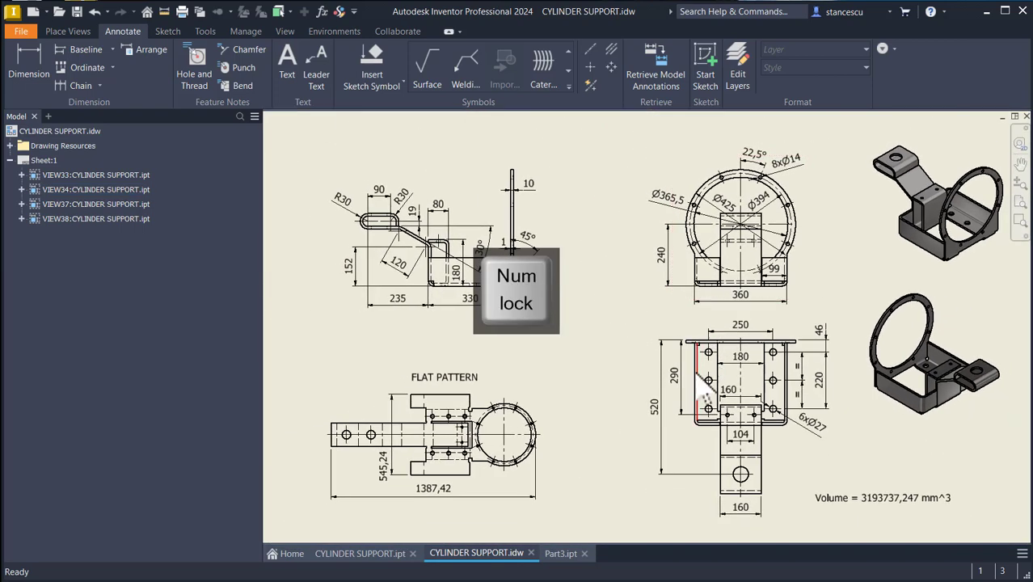
{"action": "left_click", "coordinate": [329, 555]}
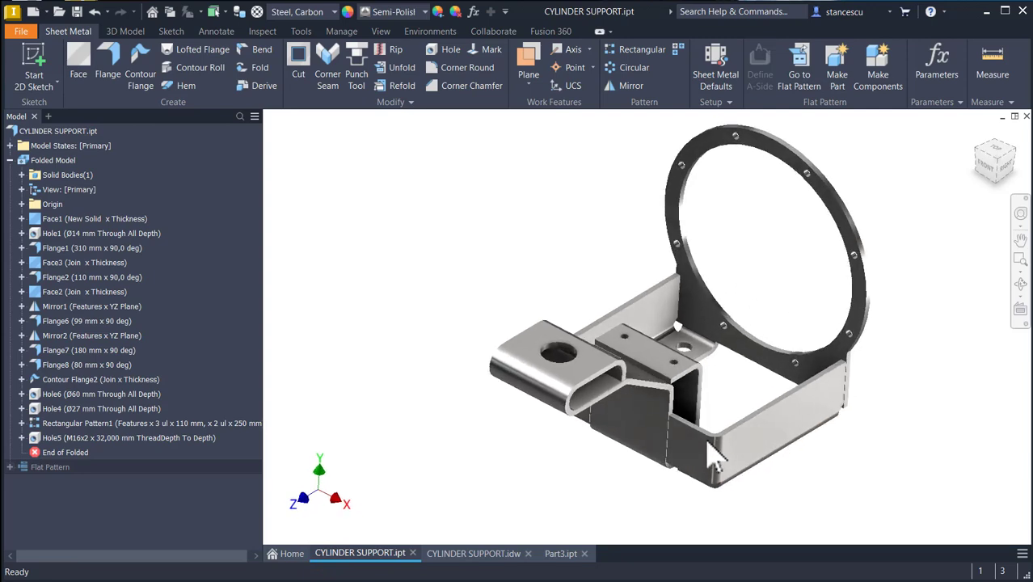
{"action": "scroll", "coordinate": [711, 457], "scroll_direction": "up", "scroll_amount": 4}
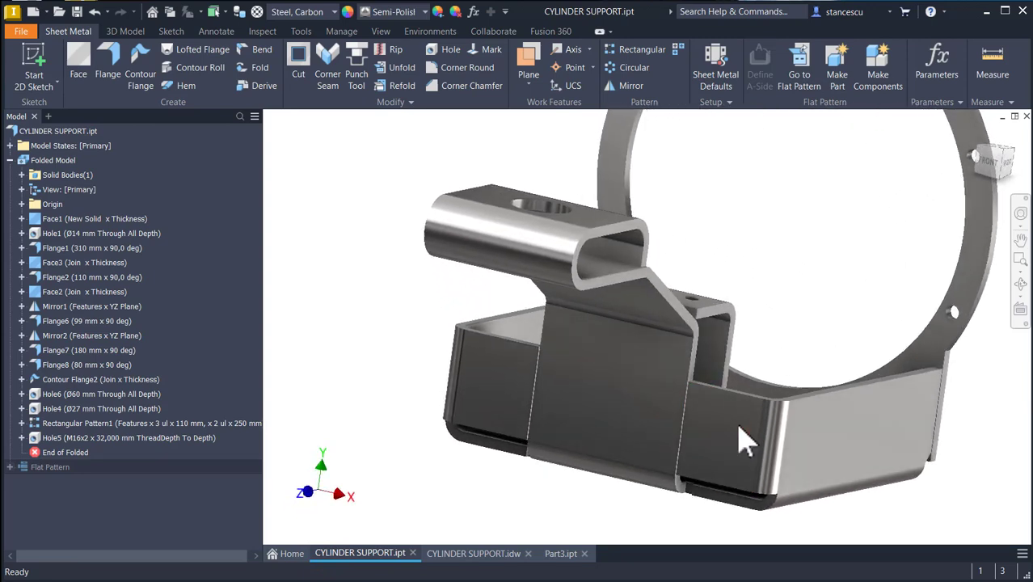
{"action": "middle_click_drag", "start_coordinate": [739, 426], "coordinate": [555, 553], "text": "shift"}
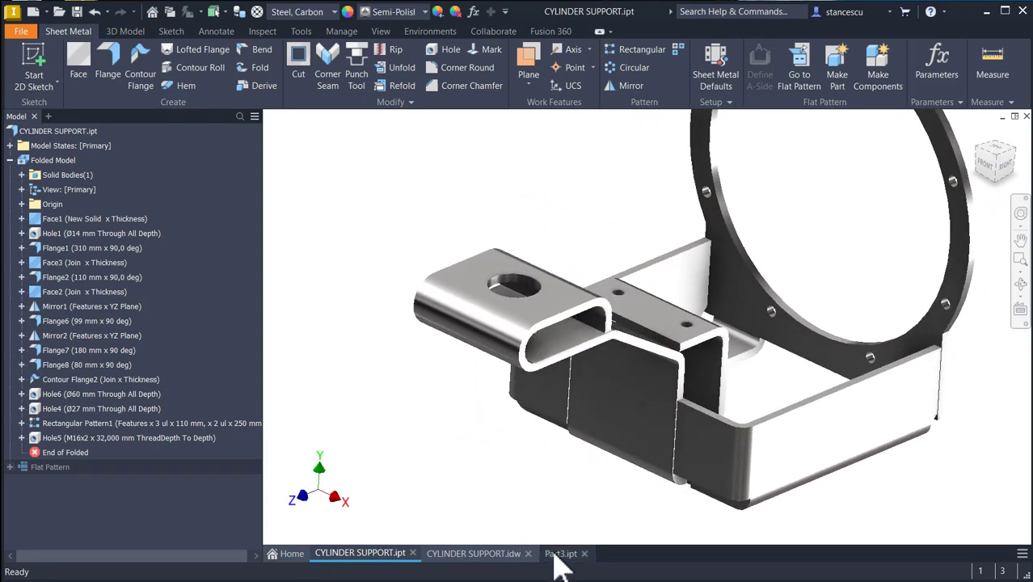
{"action": "key", "text": "F6"}
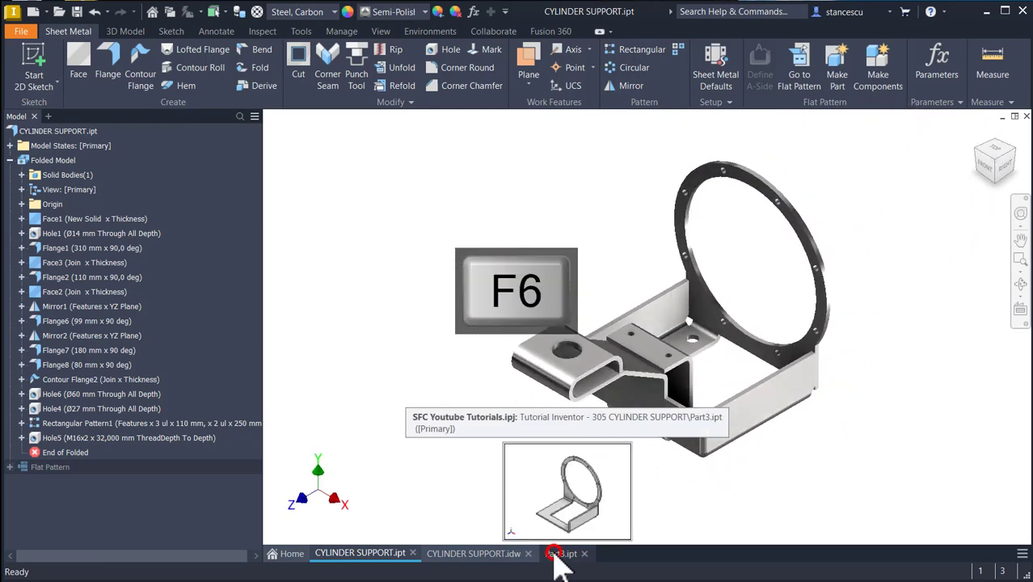
In Part3, start a 90-degree flange on the side wall's vertical end edge away from the ring plate, with a 99 mm height
{"action": "left_click", "coordinate": [561, 554]}
{"action": "left_click", "coordinate": [492, 282]}
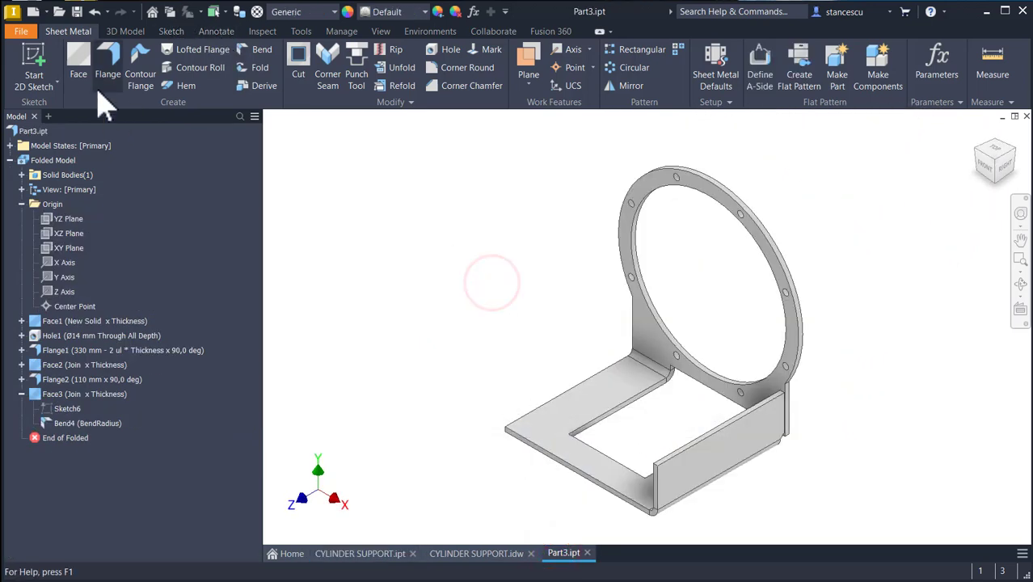
{"action": "left_click", "coordinate": [108, 69]}
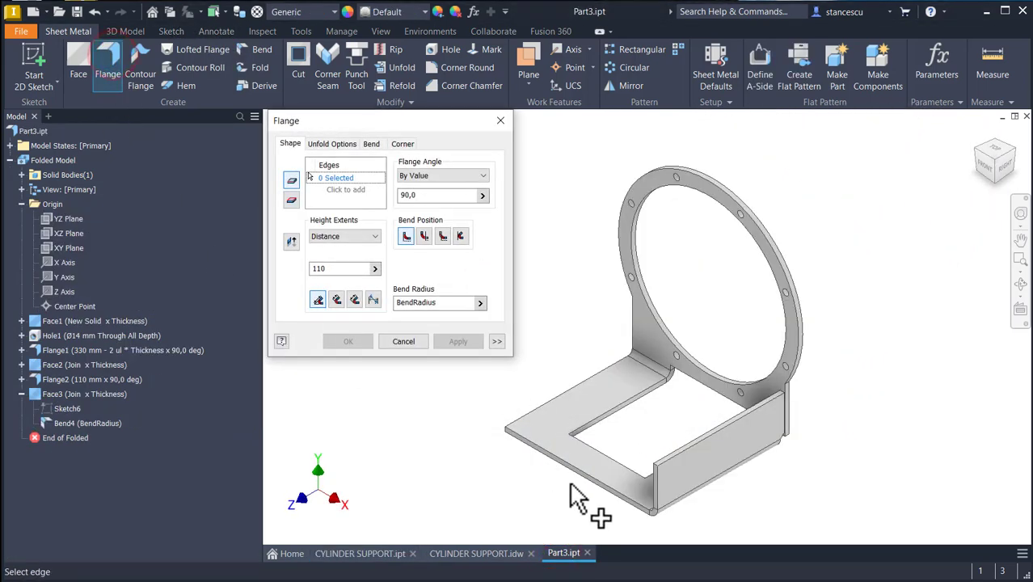
{"action": "left_click", "coordinate": [654, 488]}
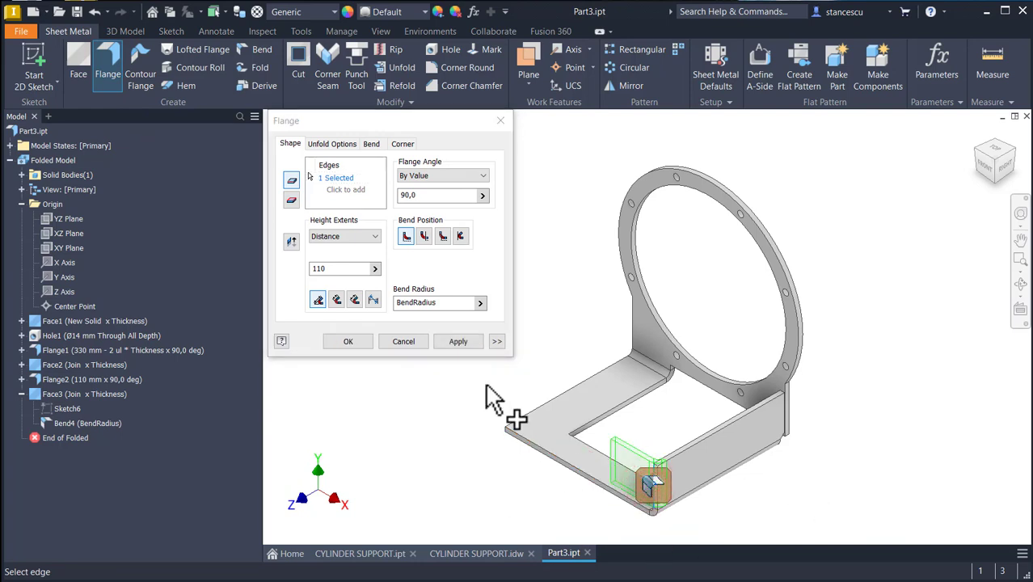
{"action": "double_click", "coordinate": [334, 267]}
{"action": "type", "text": "99"}
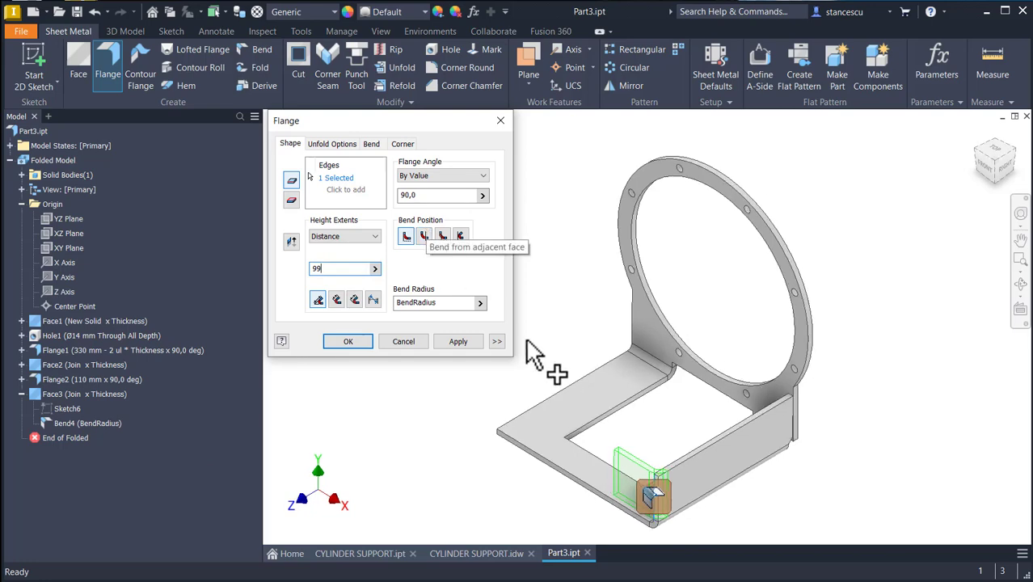
Set the flange's bend position to Bend from adjacent face and create the flange
{"action": "scroll", "coordinate": [595, 438], "scroll_direction": "down", "scroll_amount": 8}
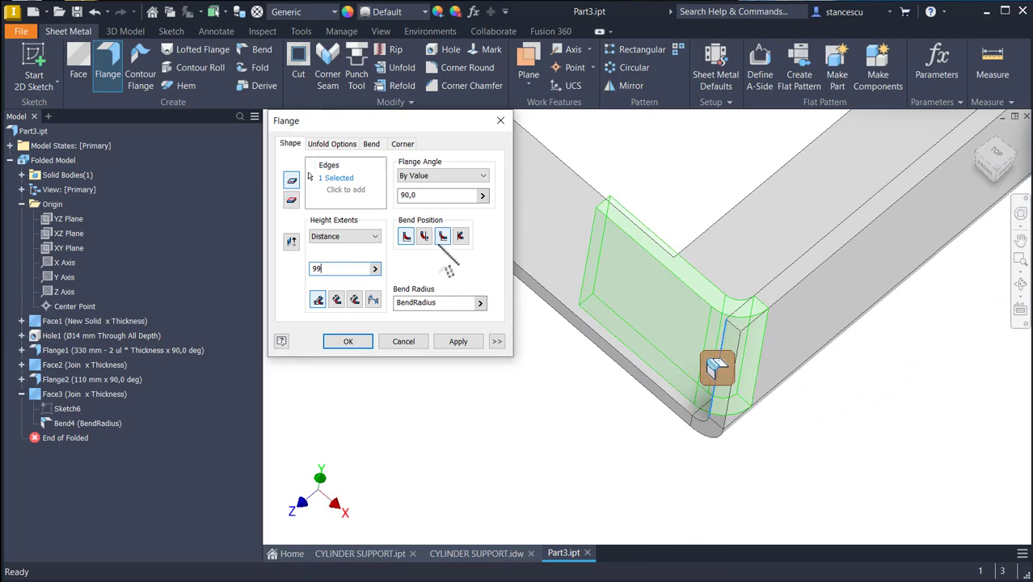
{"action": "left_click", "coordinate": [425, 236]}
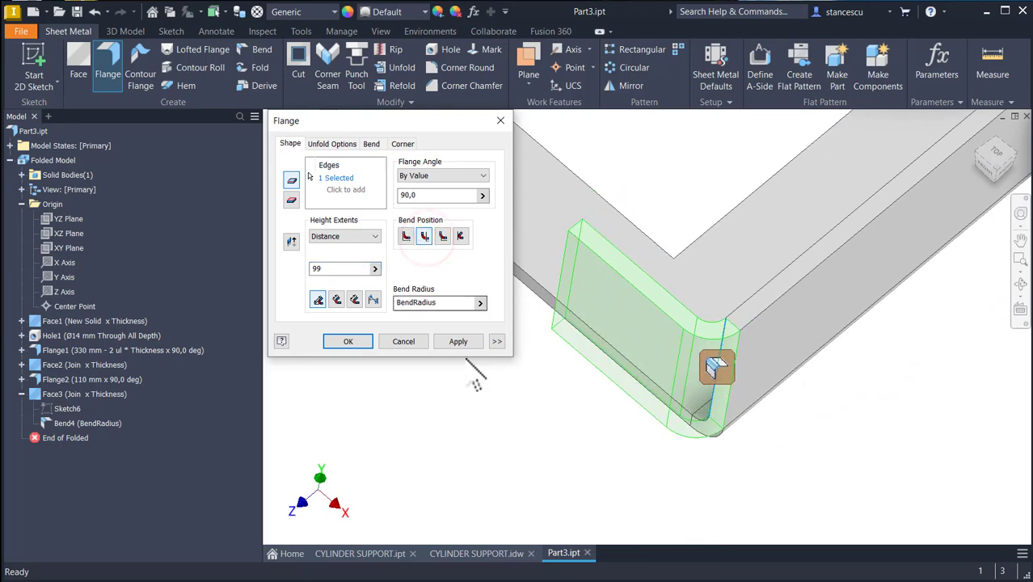
{"action": "middle_click_drag", "start_coordinate": [473, 381], "coordinate": [751, 337], "text": "shift"}
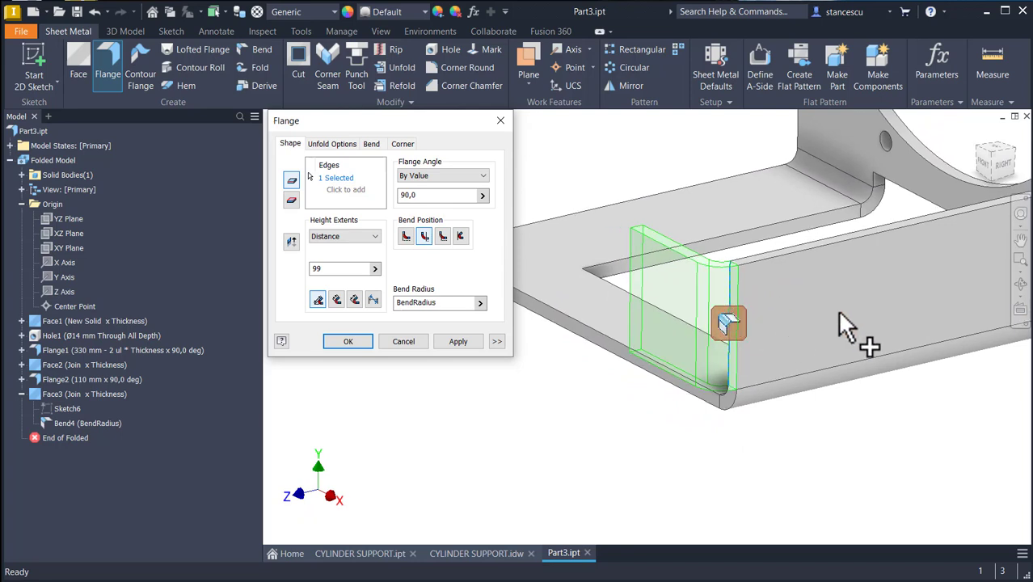
{"action": "middle_click_drag", "start_coordinate": [841, 324], "coordinate": [710, 259], "text": "shift"}
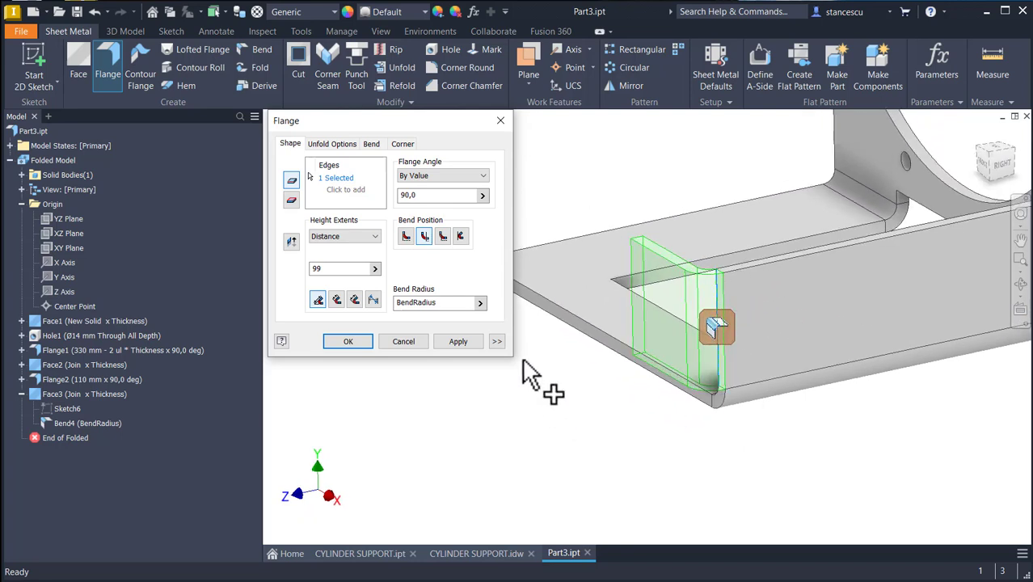
{"action": "left_click", "coordinate": [344, 342]}
{"action": "key", "text": "Num_Lock"}
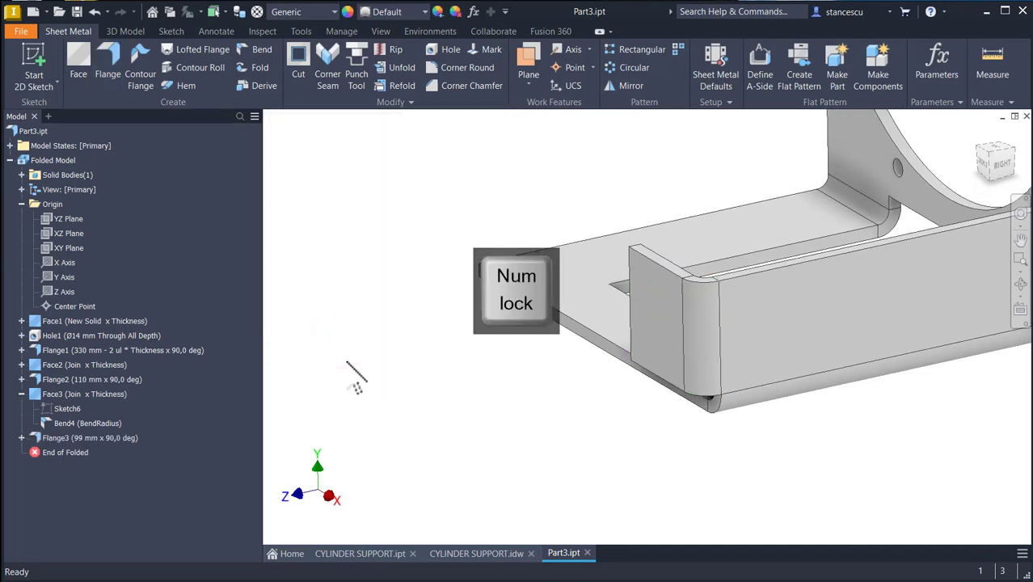
{"action": "key", "text": "F6"}
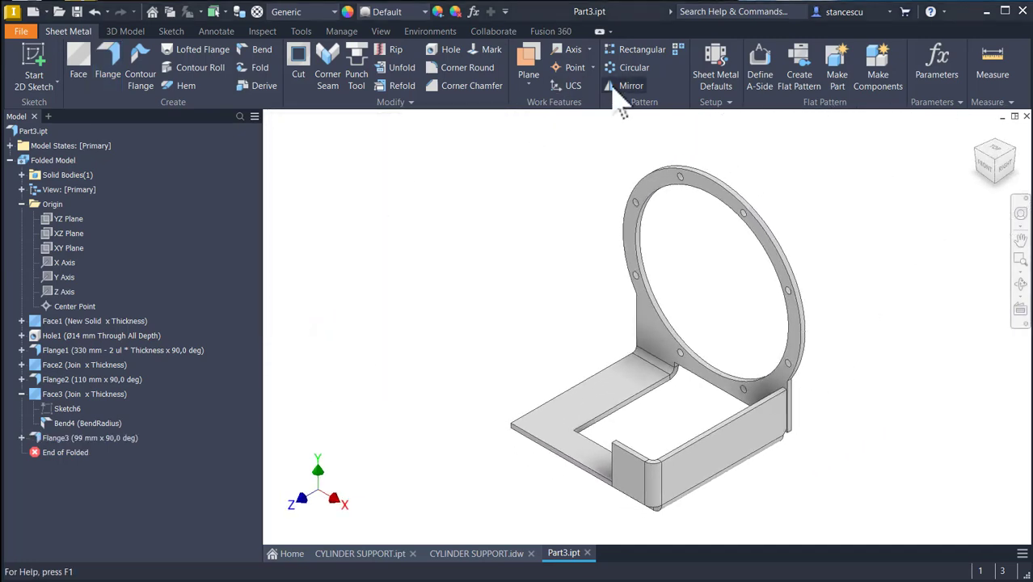
Mirror the side wall flange, its extension face and the 99 mm return flange about the YZ plane
{"action": "left_click", "coordinate": [627, 88]}
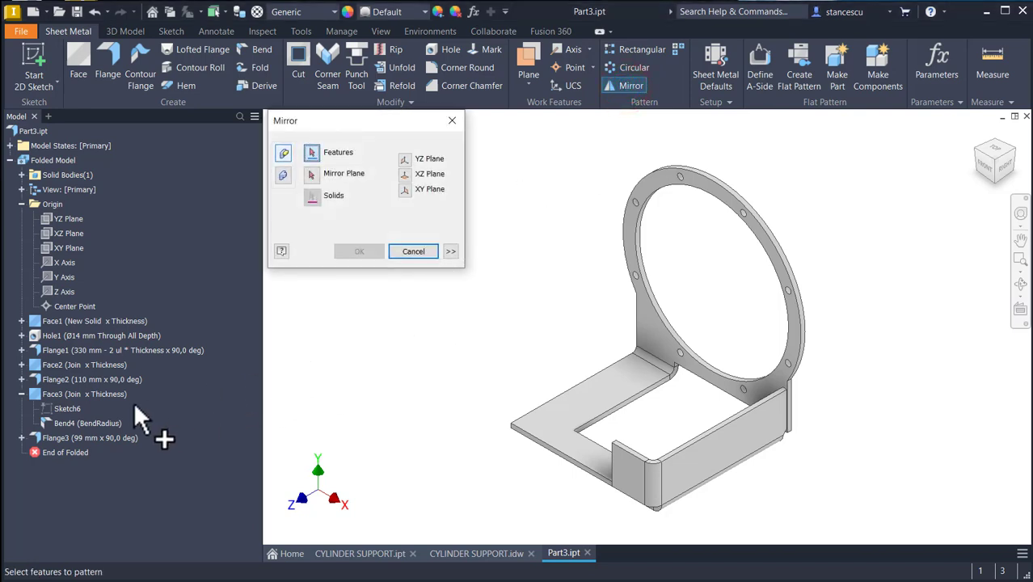
{"action": "left_click", "coordinate": [34, 438]}
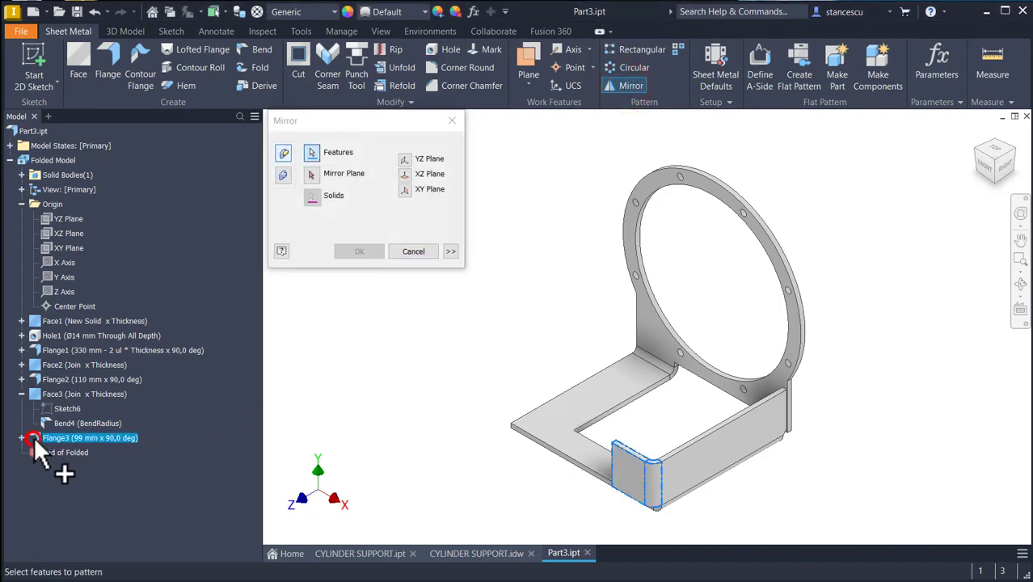
{"action": "left_click", "coordinate": [33, 379]}
{"action": "left_click", "coordinate": [34, 393]}
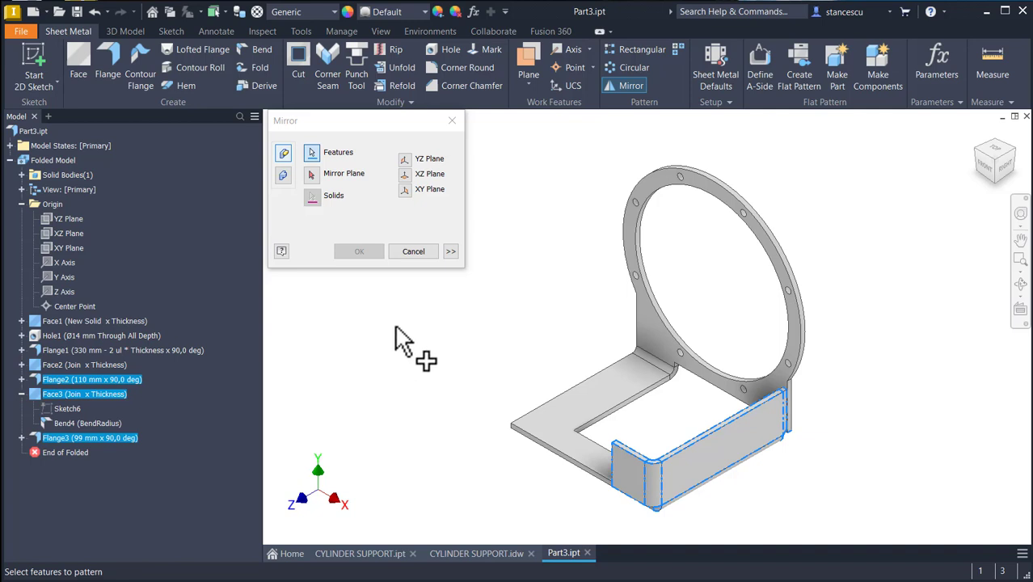
{"action": "left_click", "coordinate": [312, 175]}
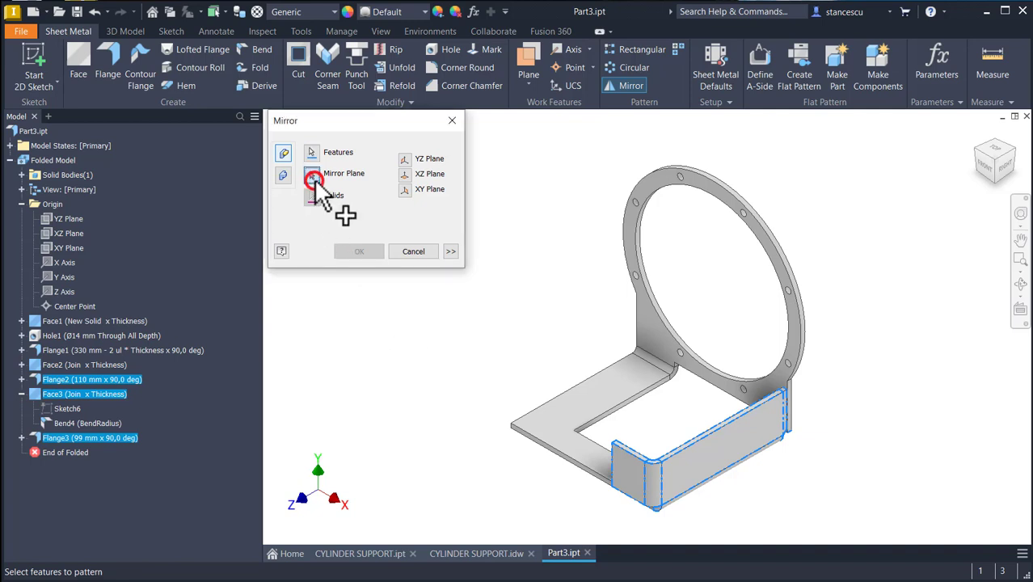
{"action": "left_click", "coordinate": [69, 219]}
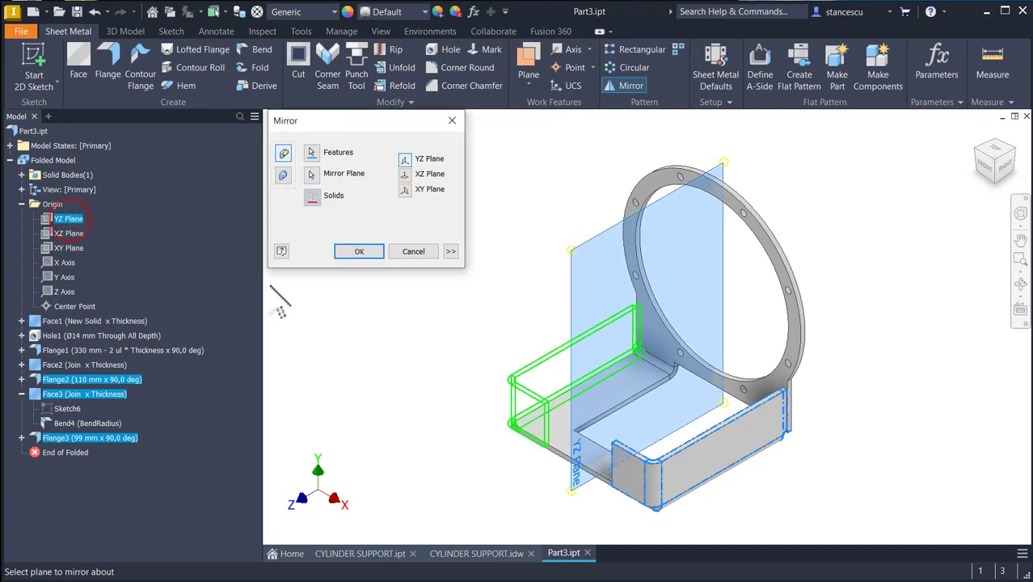
{"action": "left_click", "coordinate": [358, 251]}
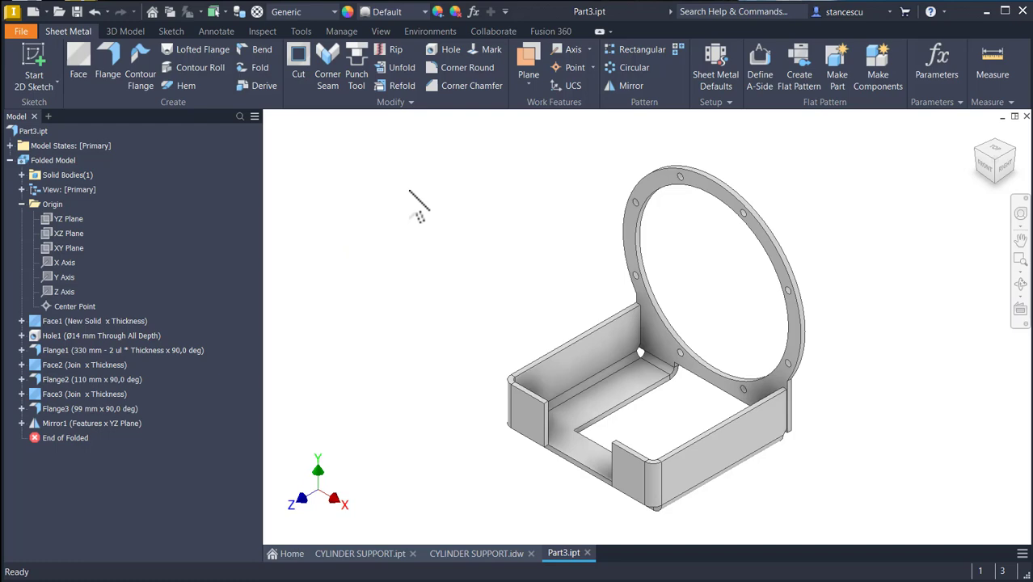
Measure from the return flange's outer face to the ring plate's outer face, and check the overall base length in the CYLINDER SUPPORT drawing
{"action": "left_click", "coordinate": [410, 191]}
{"action": "key", "text": "m"}
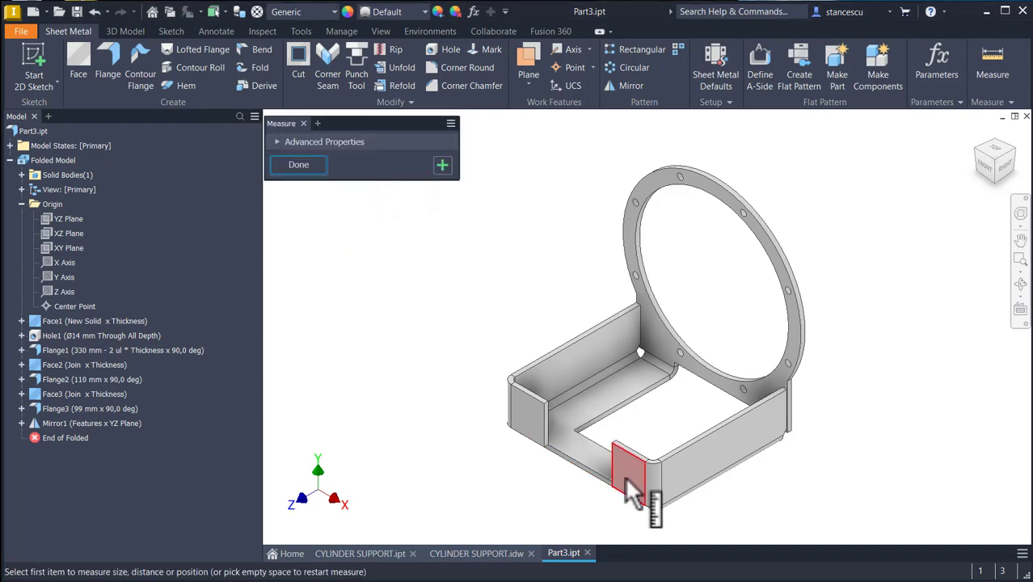
{"action": "left_click", "coordinate": [625, 477]}
{"action": "middle_click_drag", "start_coordinate": [815, 422], "coordinate": [763, 483], "text": "shift"}
{"action": "left_click", "coordinate": [761, 479]}
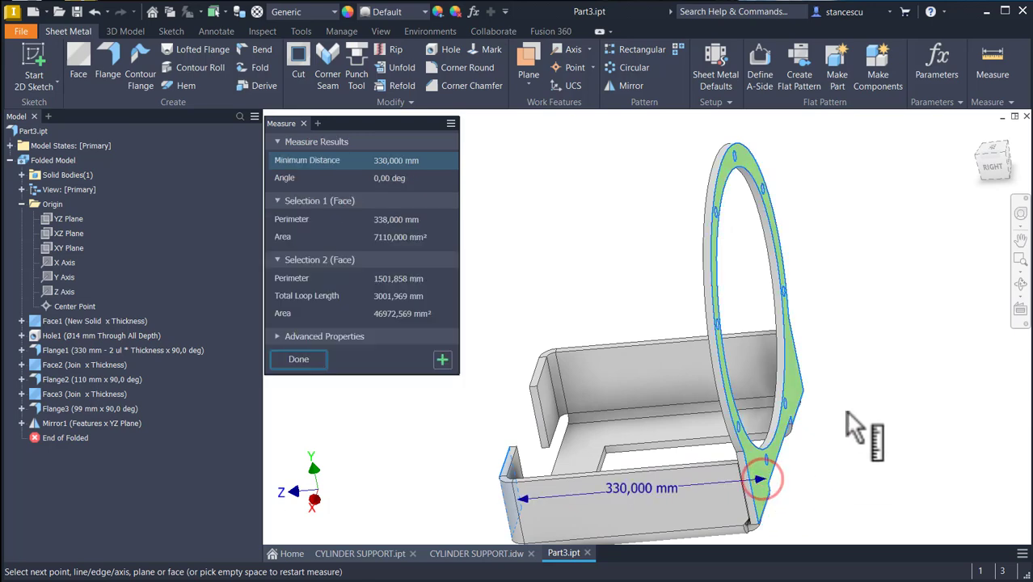
{"action": "left_click", "coordinate": [299, 360]}
{"action": "key", "text": "F6"}
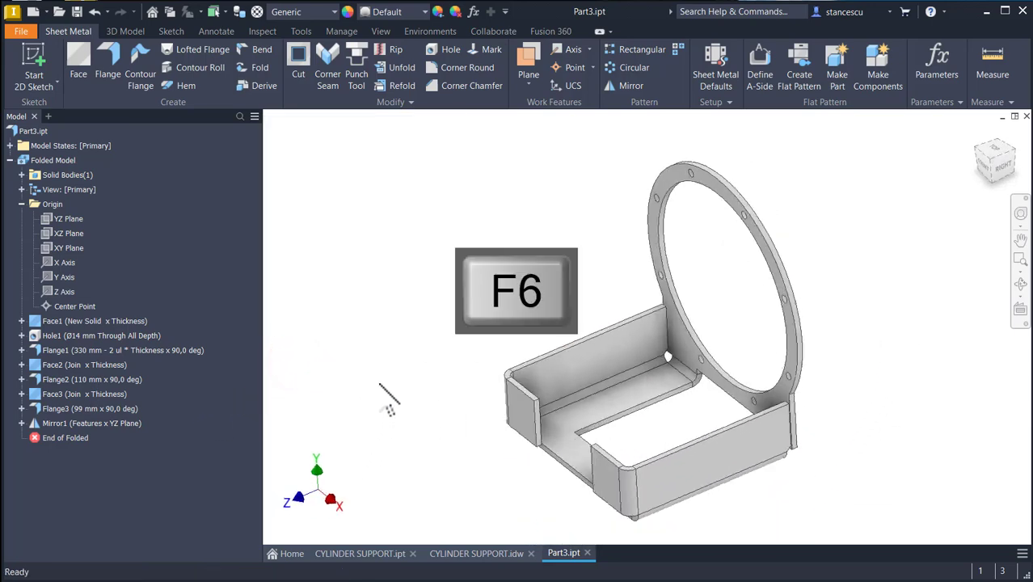
{"action": "left_click", "coordinate": [475, 554]}
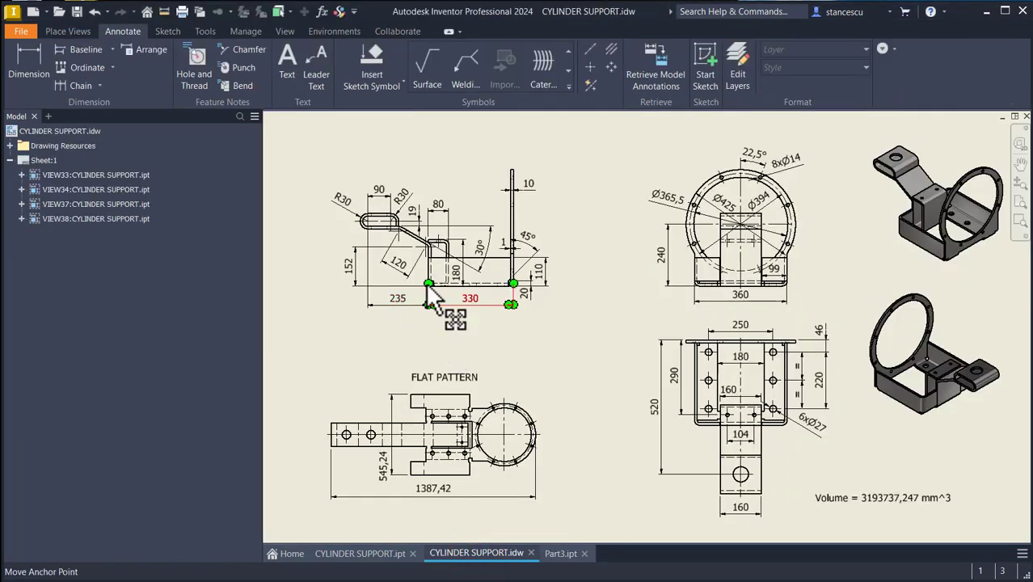
Examine the side and plan views in the CYLINDER SUPPORT drawing for the inner upright flange's position, width and height
{"action": "scroll", "coordinate": [475, 289], "scroll_direction": "up", "scroll_amount": 5}
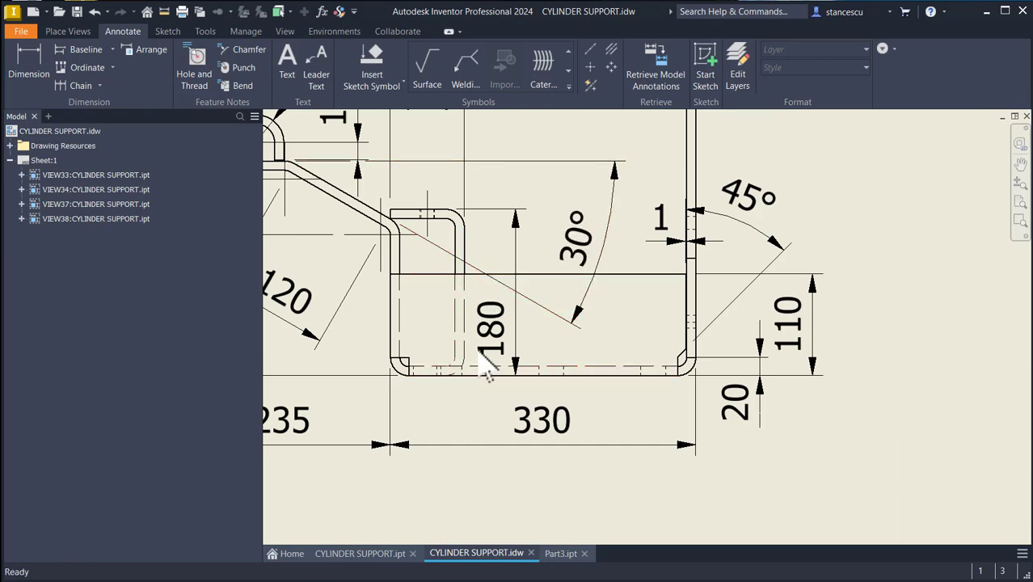
{"action": "left_click", "coordinate": [441, 449]}
{"action": "middle_click_drag", "start_coordinate": [438, 415], "coordinate": [443, 194]}
{"action": "scroll", "coordinate": [527, 372], "scroll_direction": "down", "scroll_amount": 2}
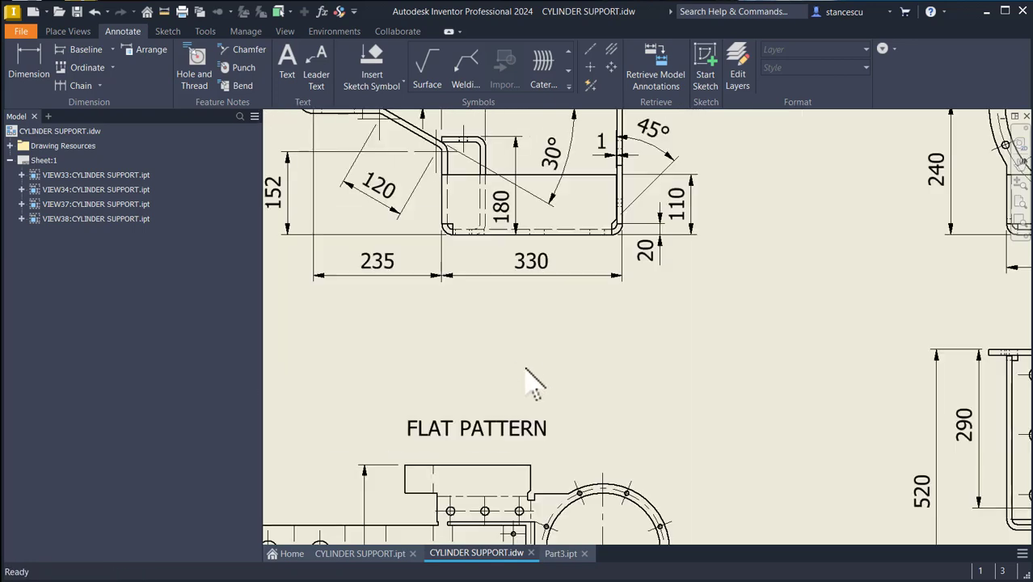
{"action": "mouse_move", "coordinate": [546, 384]}
{"action": "middle_mouse_down"}
{"action": "mouse_move", "coordinate": [411, 215]}
{"action": "mouse_move", "coordinate": [404, 241]}
{"action": "middle_mouse_up"}
{"action": "middle_click_drag", "start_coordinate": [687, 324], "coordinate": [438, 311]}
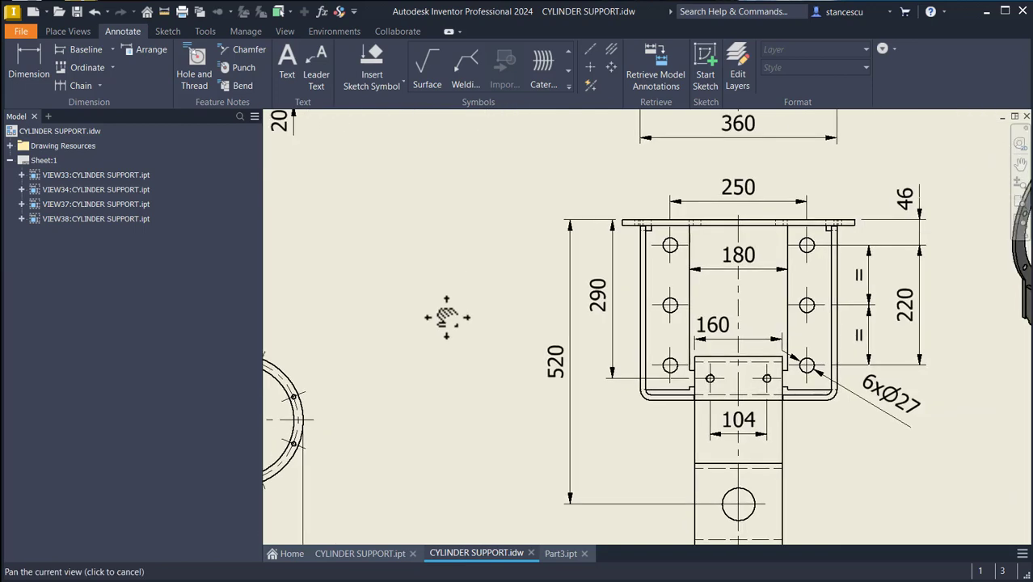
{"action": "left_click", "coordinate": [751, 378]}
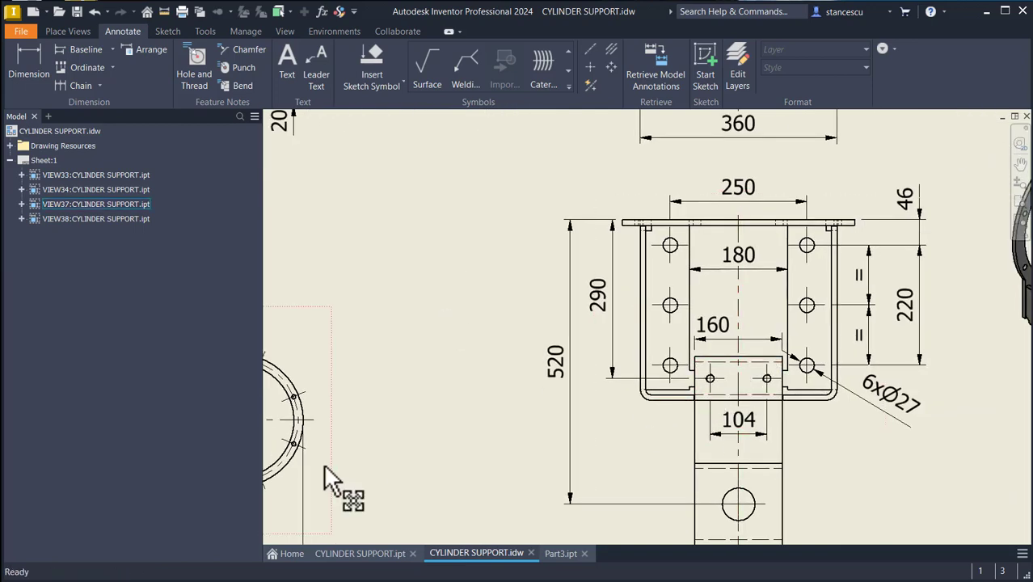
{"action": "middle_click_drag", "start_coordinate": [416, 300], "coordinate": [587, 580]}
{"action": "mouse_move", "coordinate": [334, 345]}
{"action": "middle_mouse_down"}
{"action": "mouse_move", "coordinate": [546, 394]}
{"action": "mouse_move", "coordinate": [539, 398]}
{"action": "middle_mouse_up"}
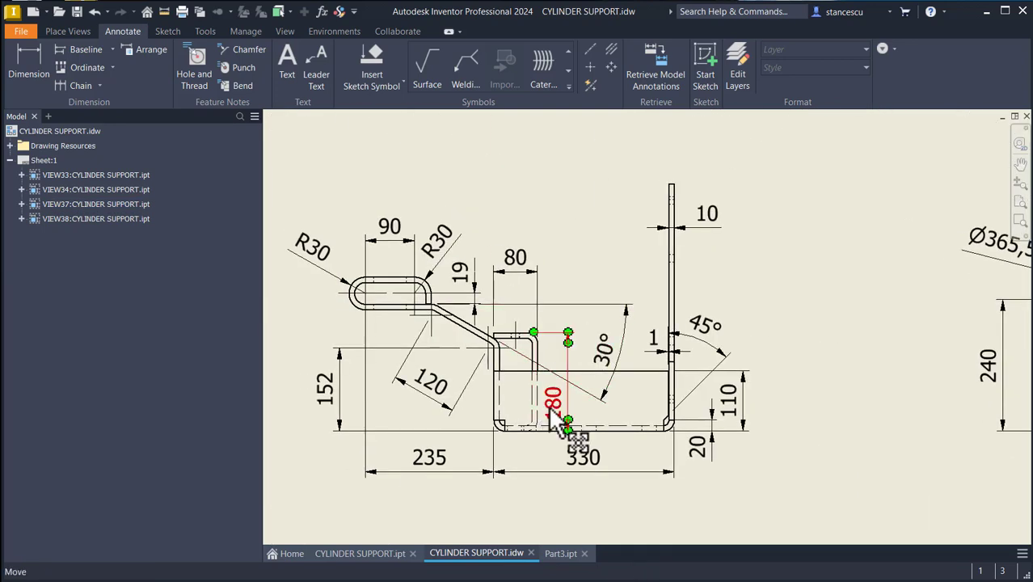
{"action": "left_click", "coordinate": [823, 212]}
{"action": "scroll", "coordinate": [823, 212], "scroll_direction": "down", "scroll_amount": 5}
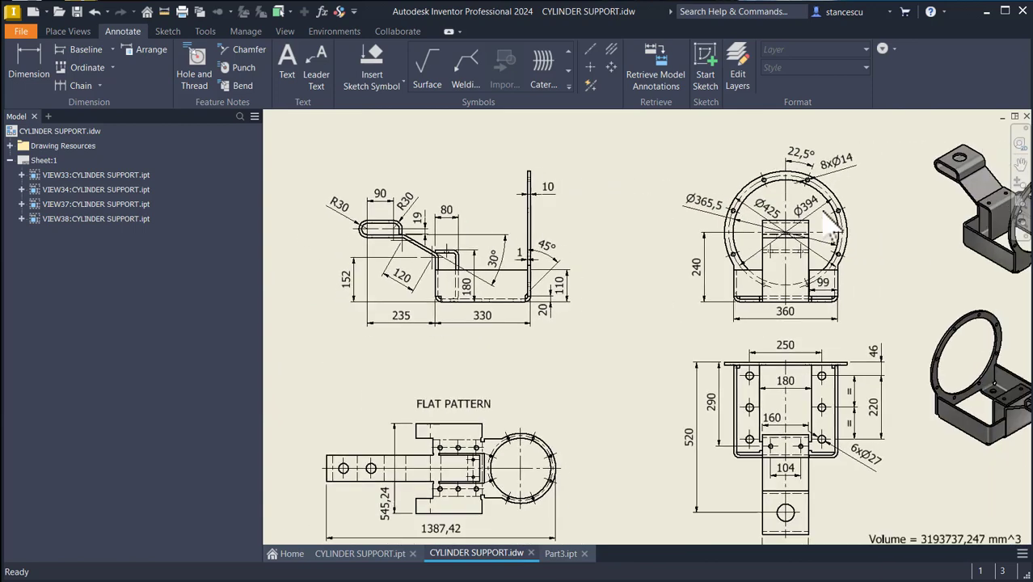
In Part3, create a 180 mm high, 90-degree flange on the base opening's inner front edge, positioned inside the base face extents
{"action": "left_click", "coordinate": [560, 554]}
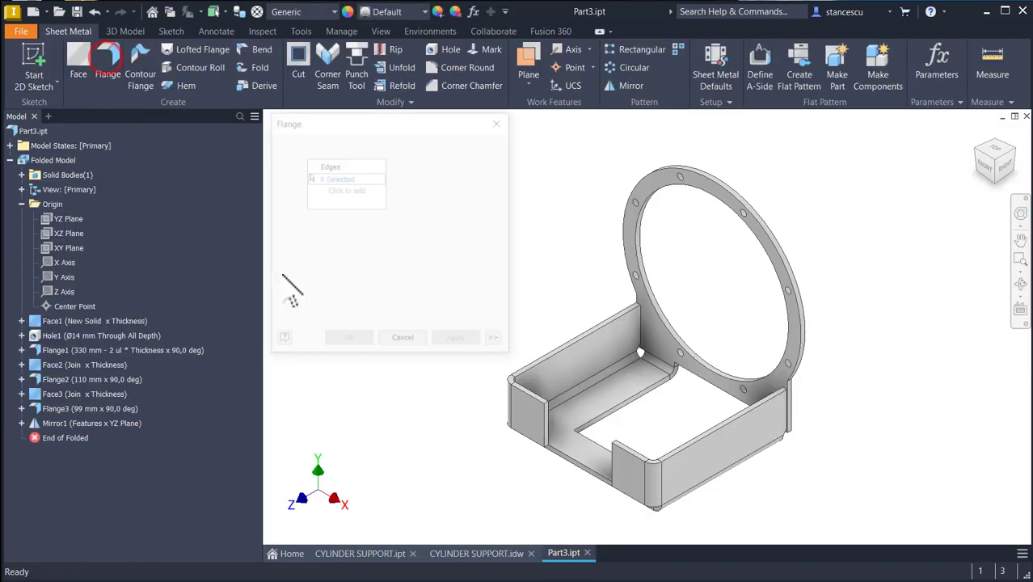
{"action": "left_click", "coordinate": [600, 454]}
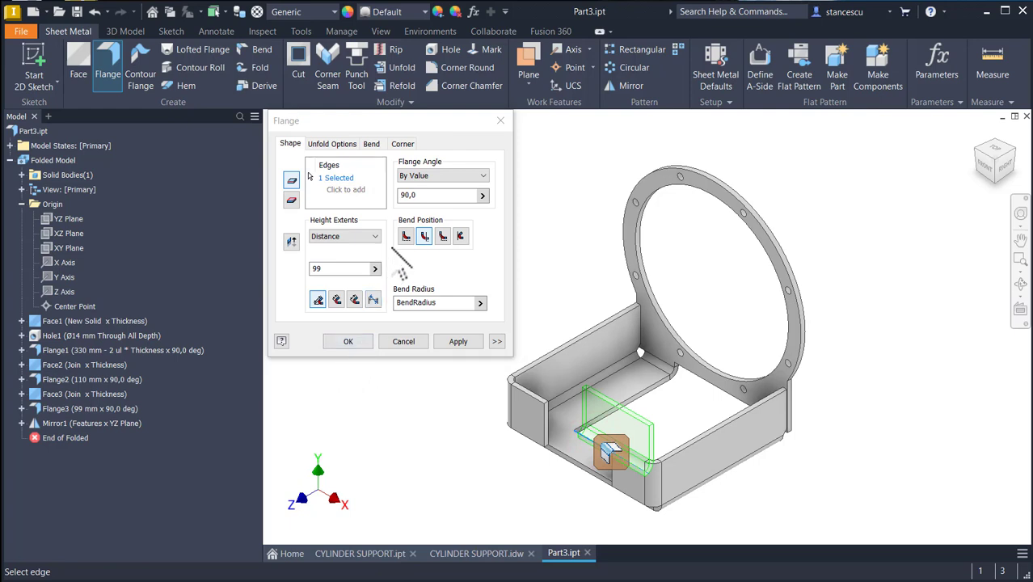
{"action": "left_click", "coordinate": [406, 236]}
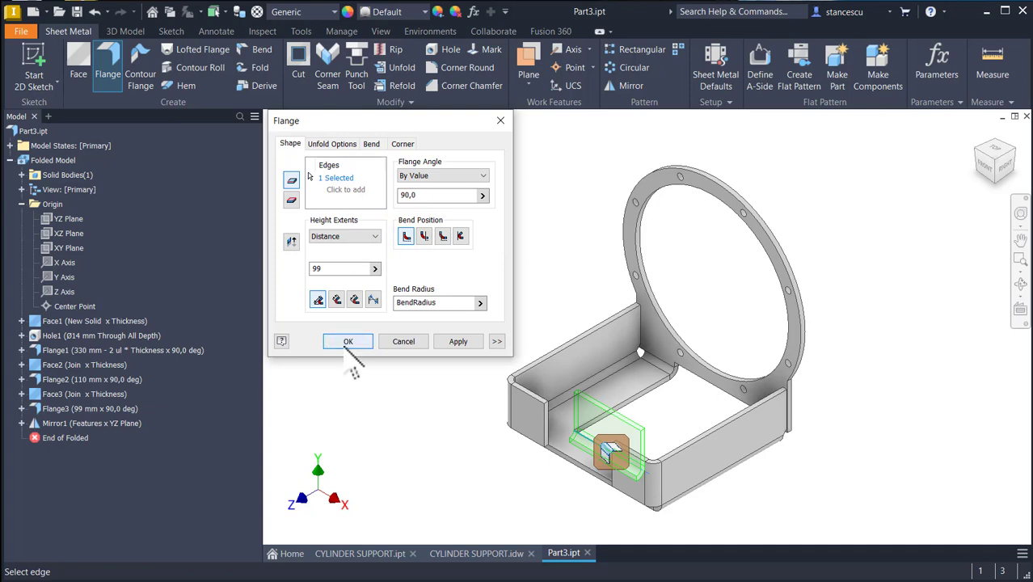
{"action": "double_click", "coordinate": [323, 269]}
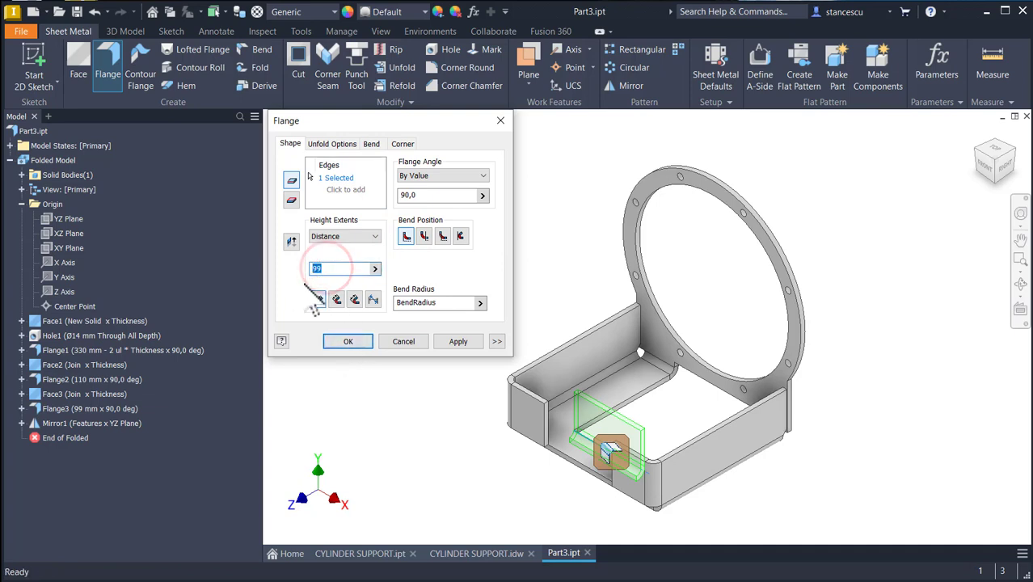
{"action": "type", "text": "18"}
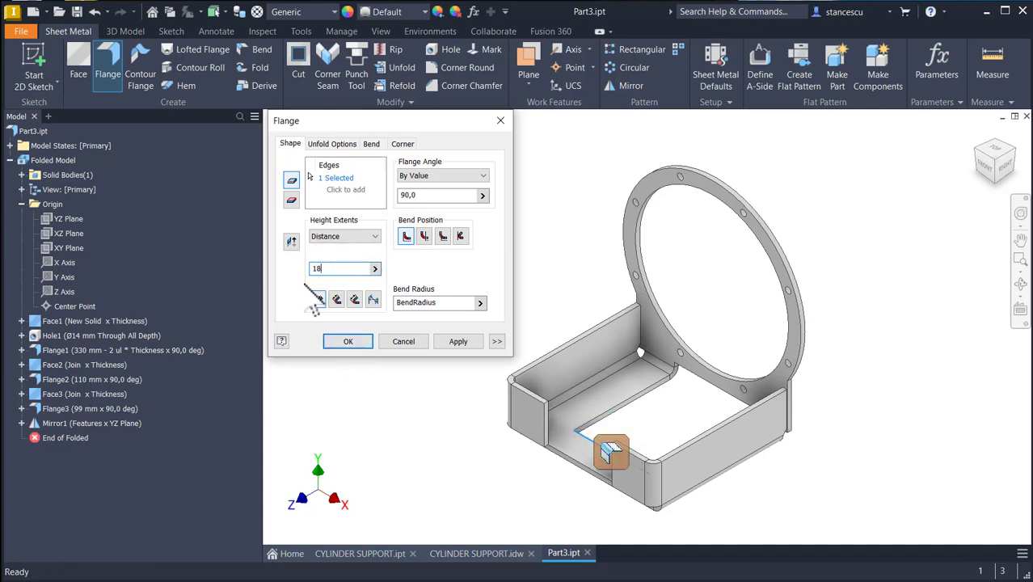
{"action": "type", "text": "0"}
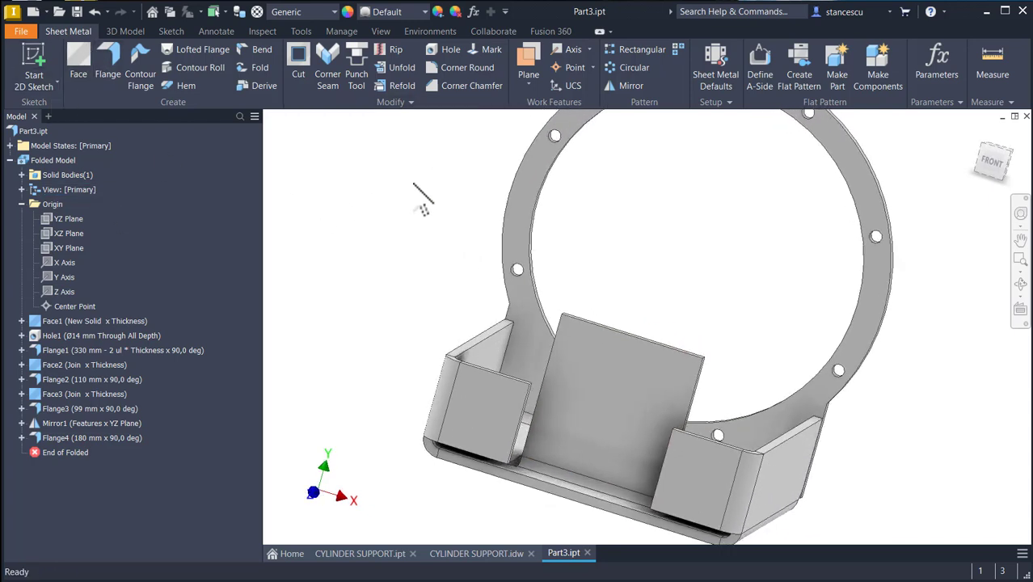
Measure the upright flange's top edge length and the gap between the end faces of the two return flanges
{"action": "key", "text": "m"}
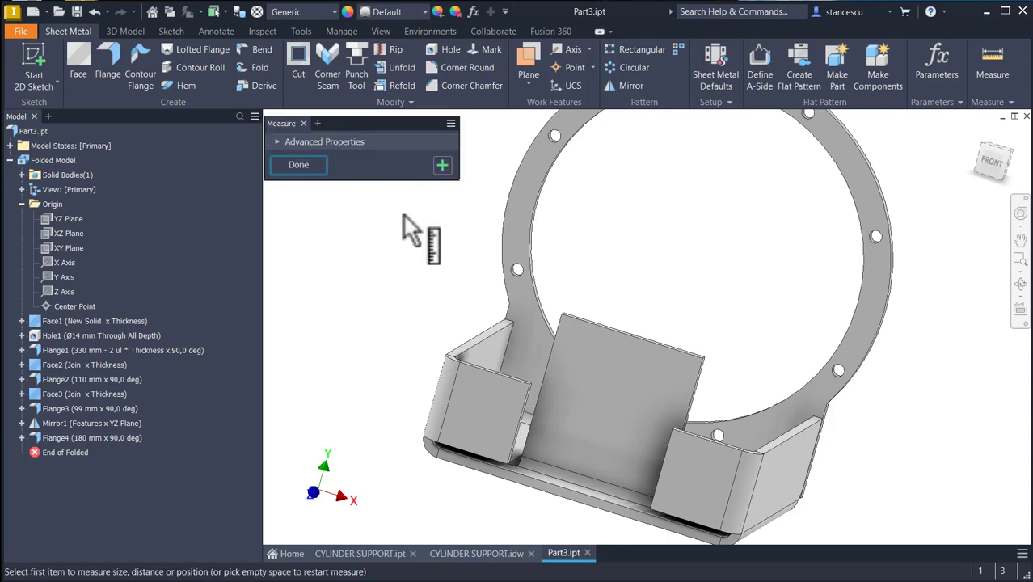
{"action": "left_click", "coordinate": [618, 335]}
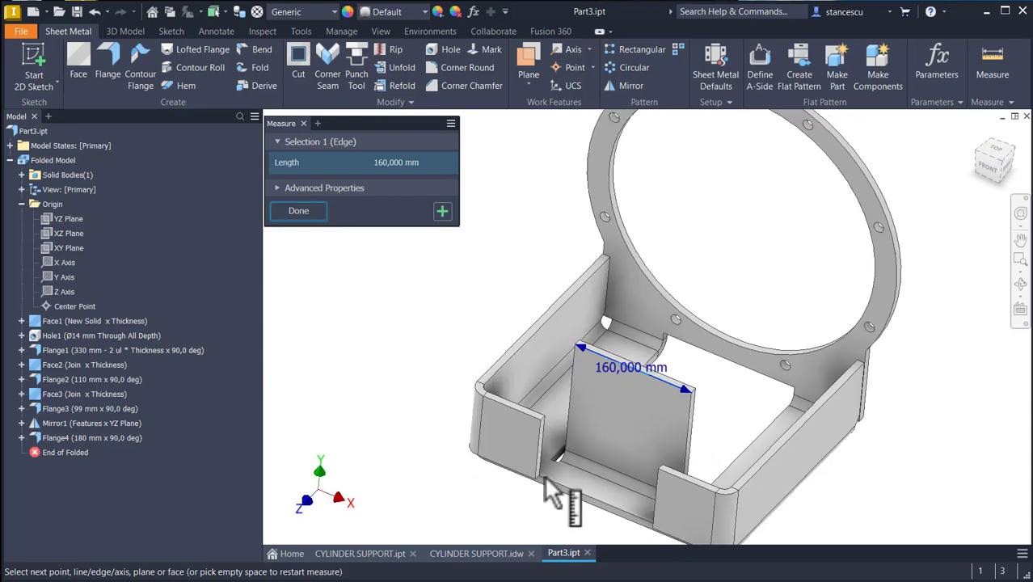
{"action": "left_click", "coordinate": [432, 391]}
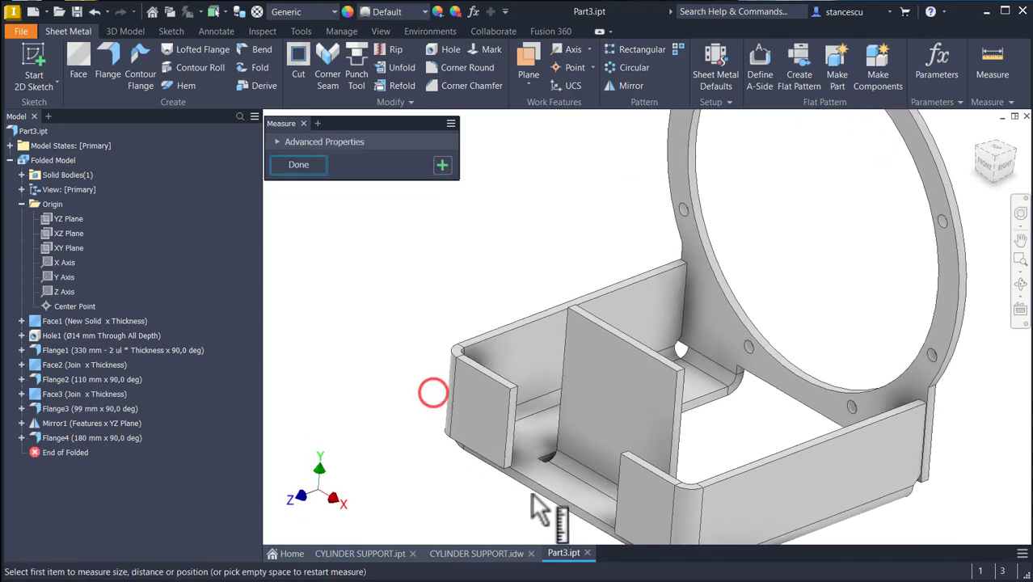
{"action": "left_click", "coordinate": [478, 430]}
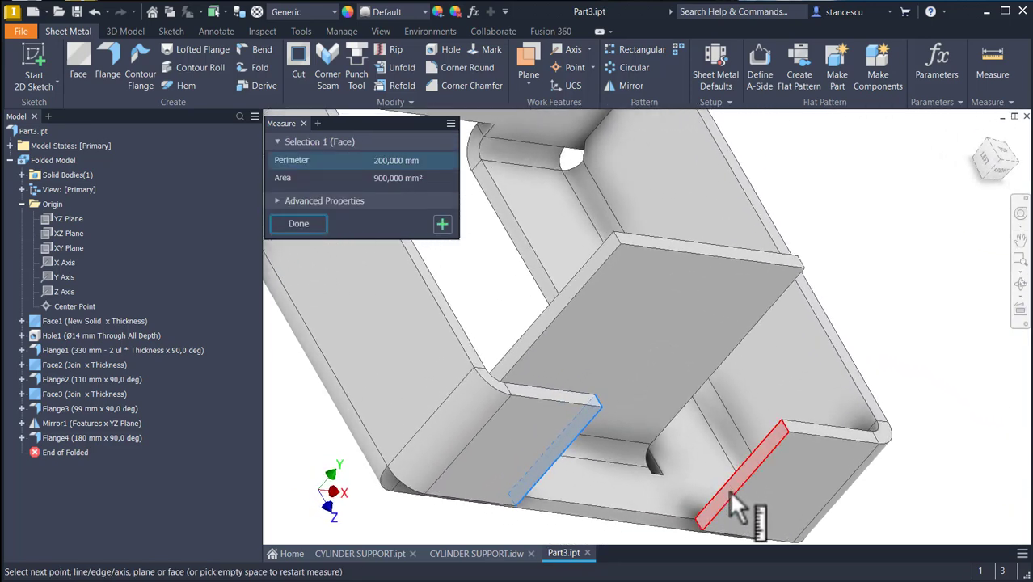
{"action": "left_click", "coordinate": [730, 491]}
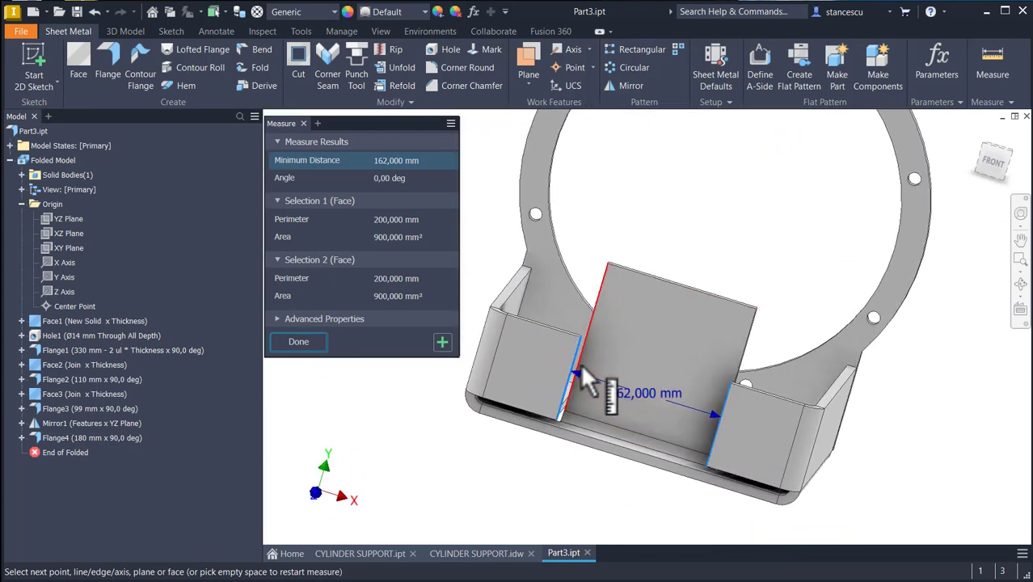
{"action": "left_click", "coordinate": [298, 342]}
Add an 80 mm, 90-degree flange on the upright flange's top edge, extending away from the ring plate
{"action": "key", "text": "F6"}
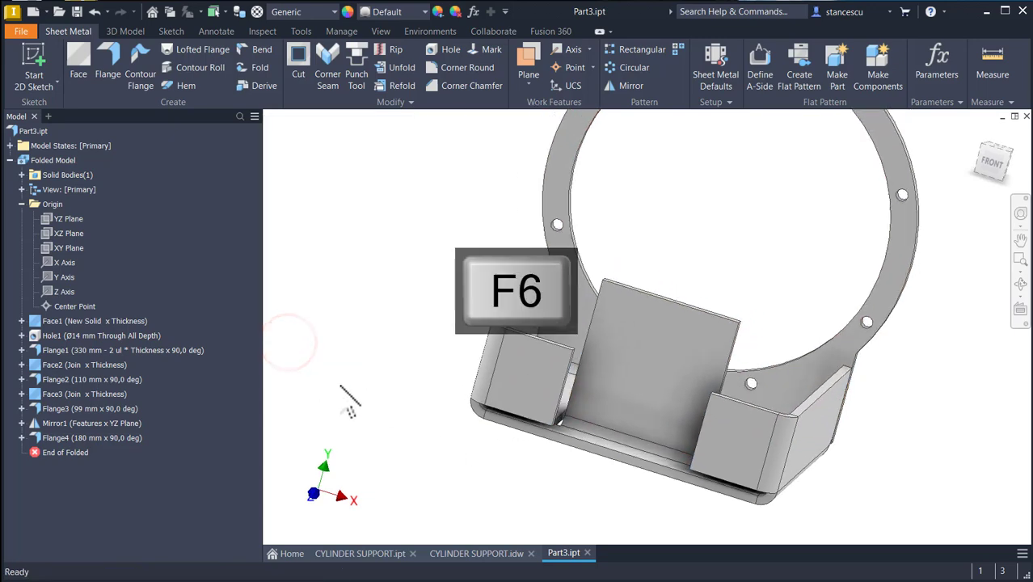
{"action": "left_click", "coordinate": [496, 159]}
{"action": "left_click", "coordinate": [107, 54]}
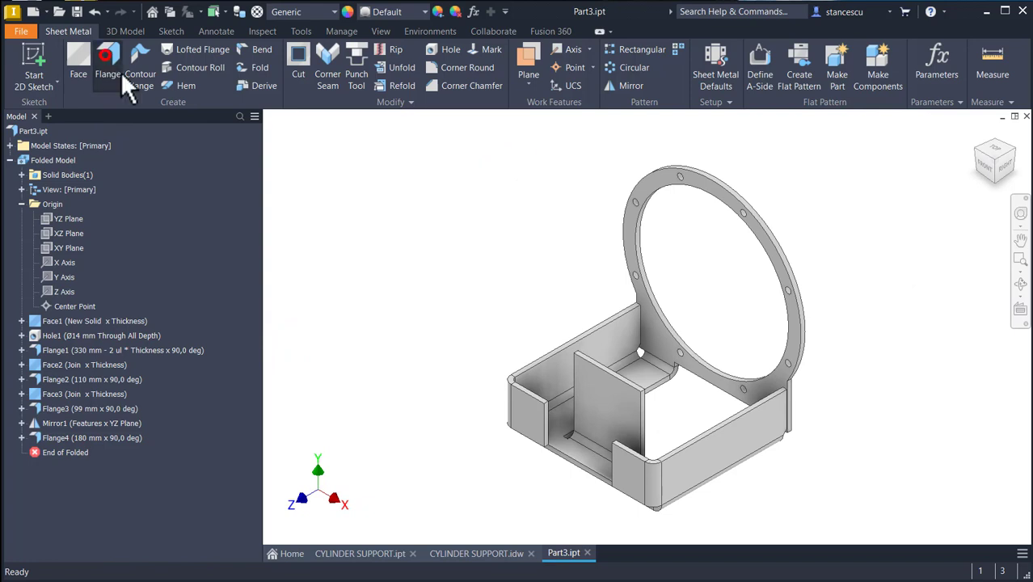
{"action": "left_click", "coordinate": [606, 376]}
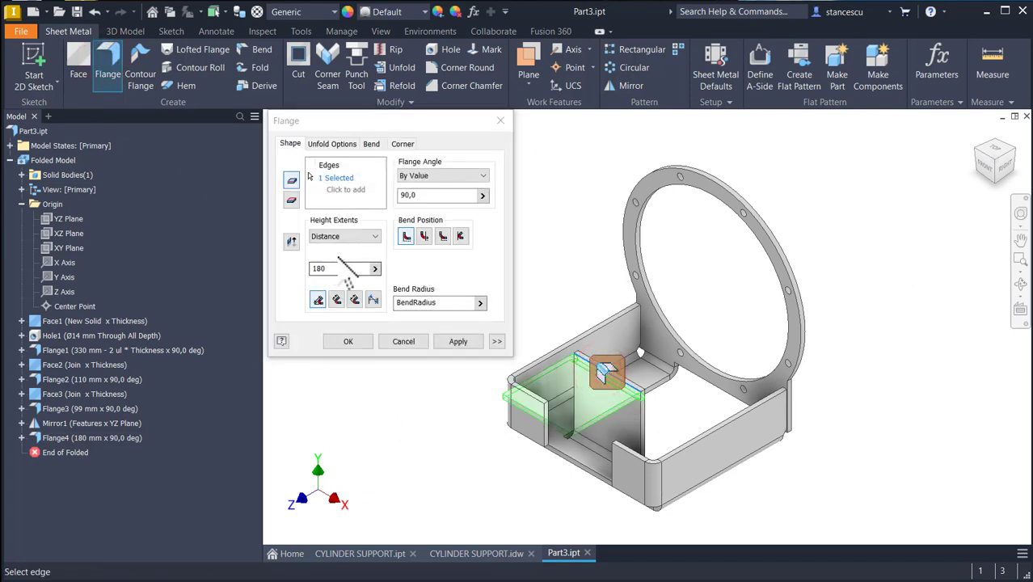
{"action": "double_click", "coordinate": [335, 268]}
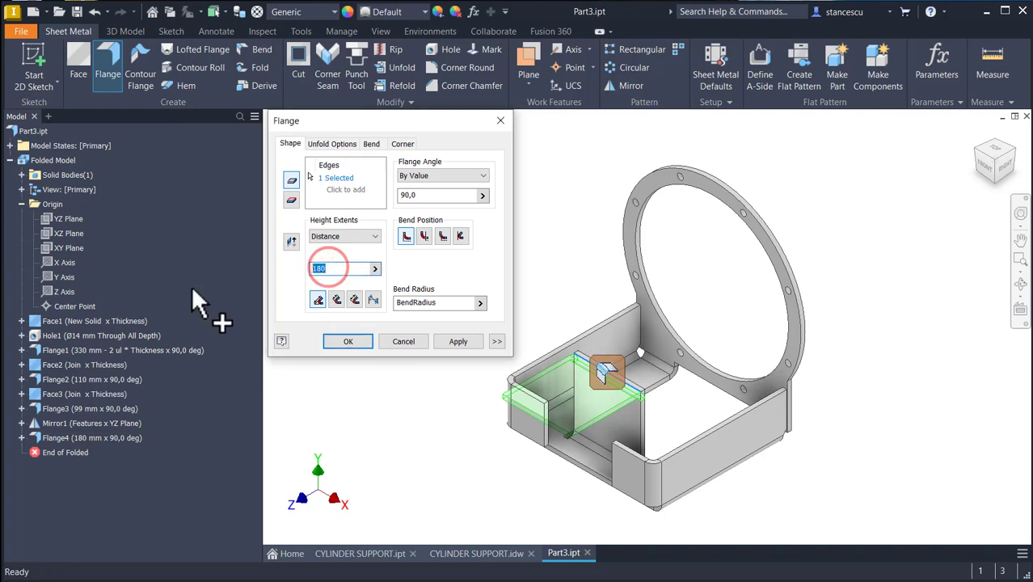
{"action": "type", "text": "80"}
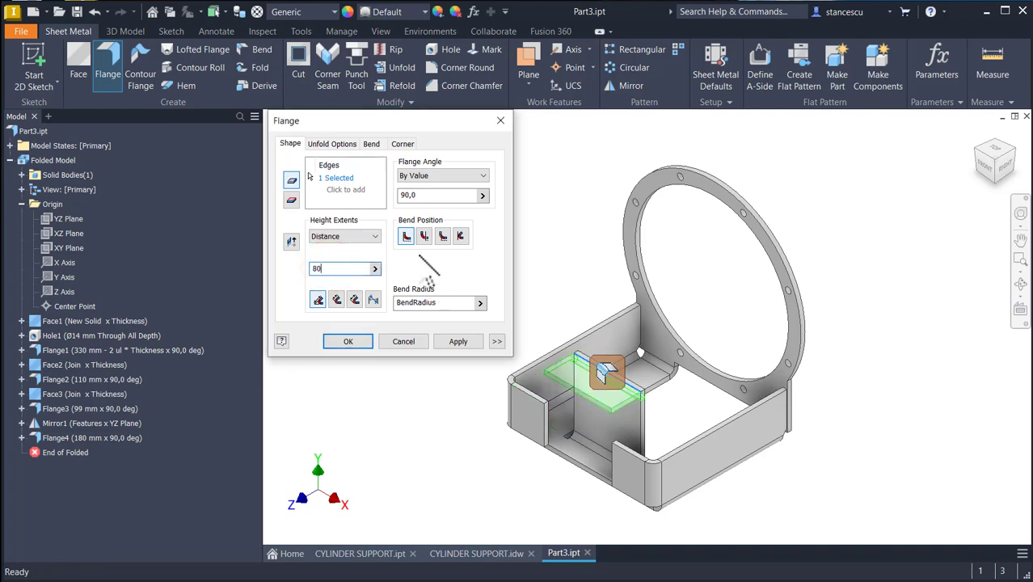
{"action": "left_click", "coordinate": [363, 341]}
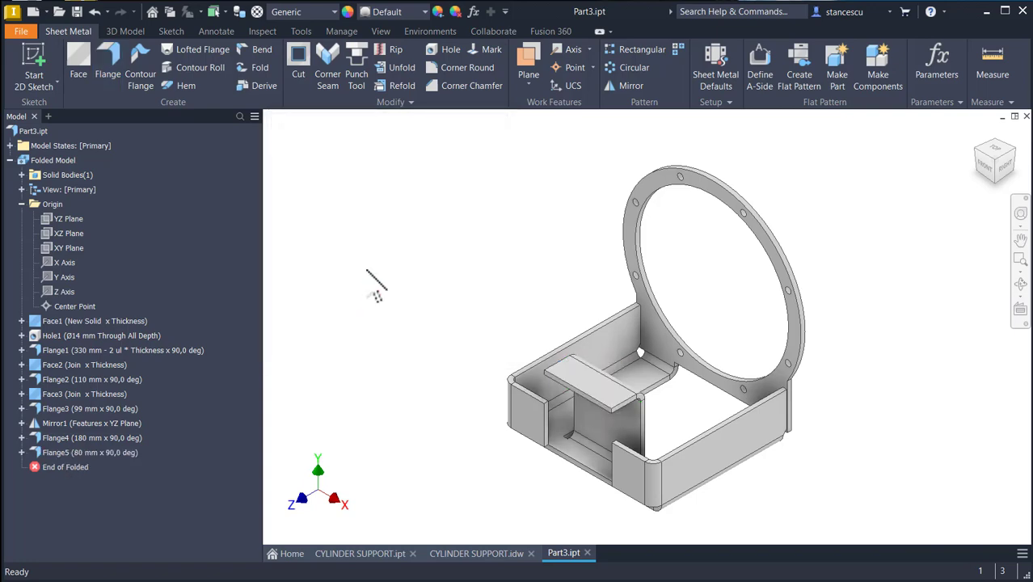
Examine the support arm's profile and its dimensions in the side and plan views of the CYLINDER SUPPORT drawing
{"action": "left_click", "coordinate": [442, 156]}
{"action": "left_click", "coordinate": [477, 553]}
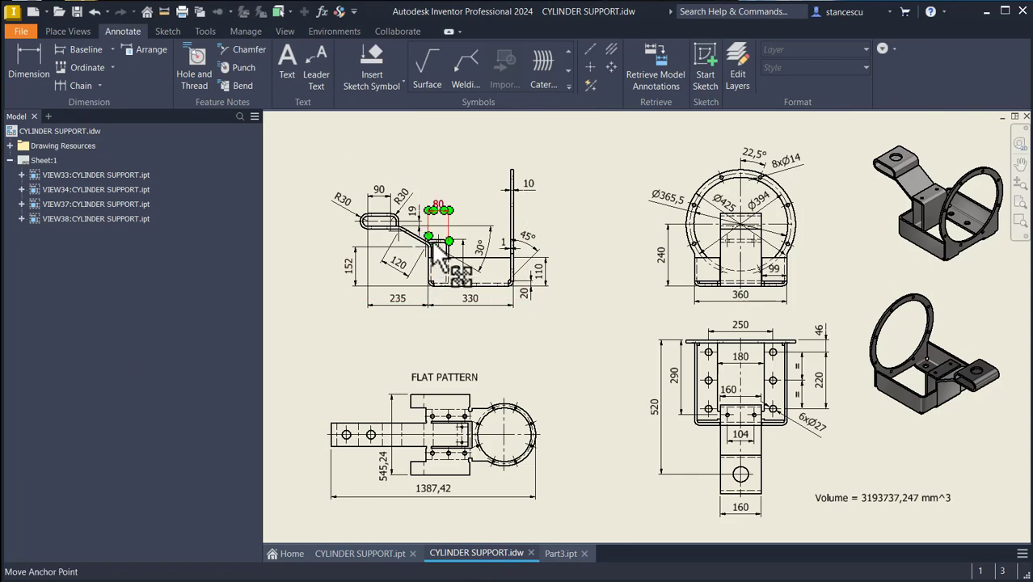
{"action": "scroll", "coordinate": [380, 227], "scroll_direction": "up", "scroll_amount": 5}
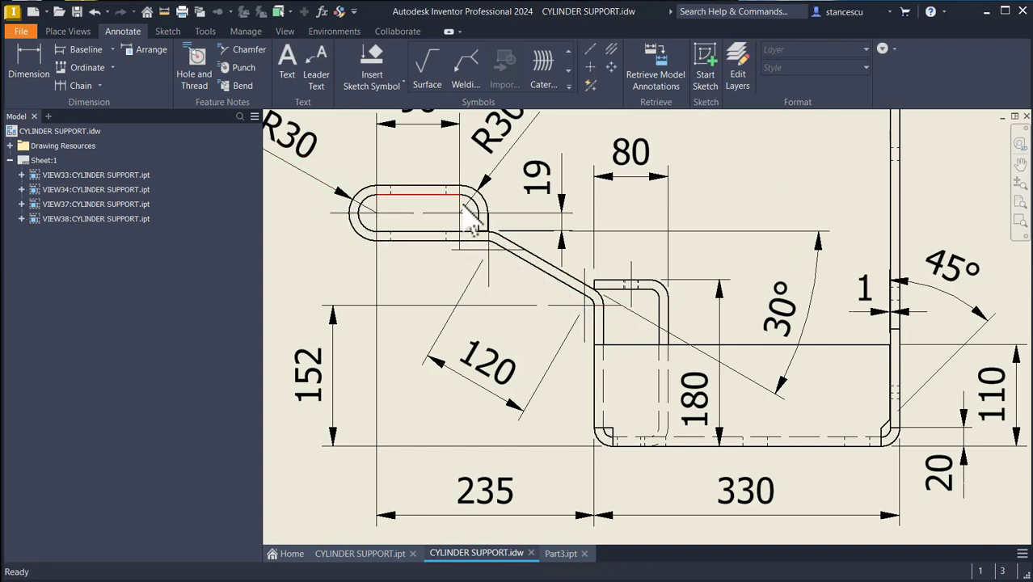
{"action": "scroll", "coordinate": [364, 224], "scroll_direction": "up", "scroll_amount": 2}
{"action": "key", "text": "Num_Lock"}
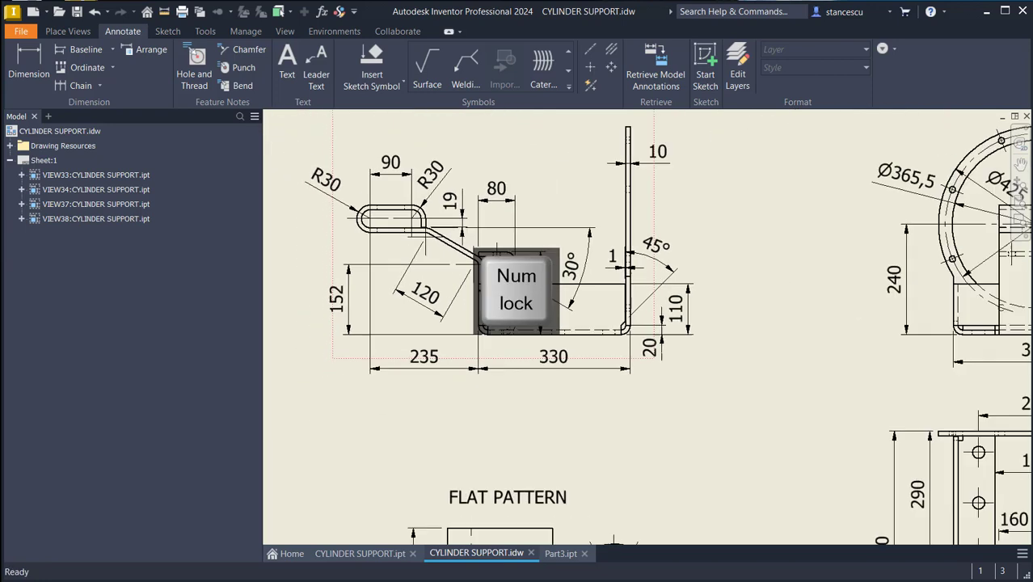
{"action": "scroll", "coordinate": [363, 224], "scroll_direction": "up", "scroll_amount": 2}
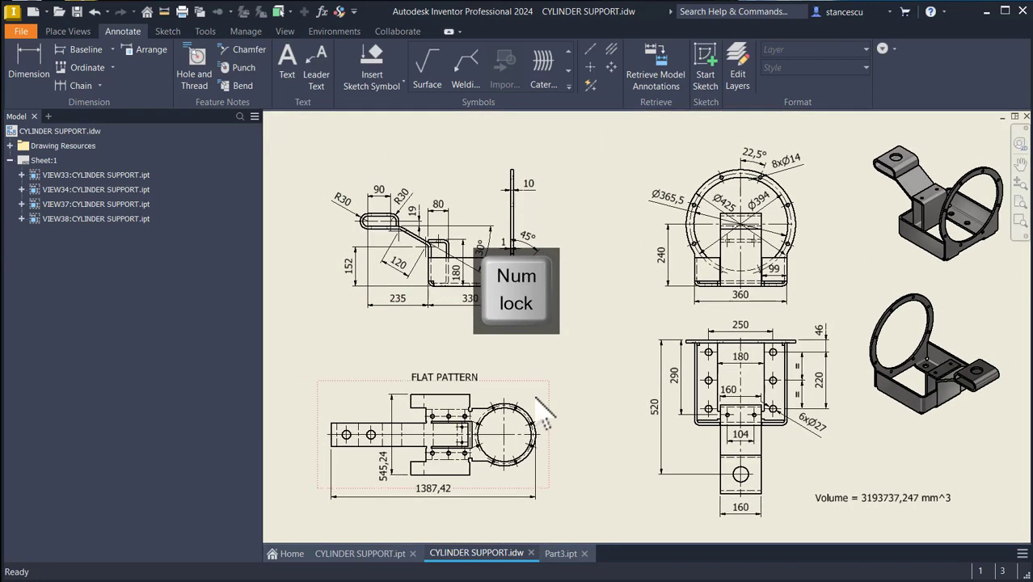
{"action": "left_click", "coordinate": [747, 515]}
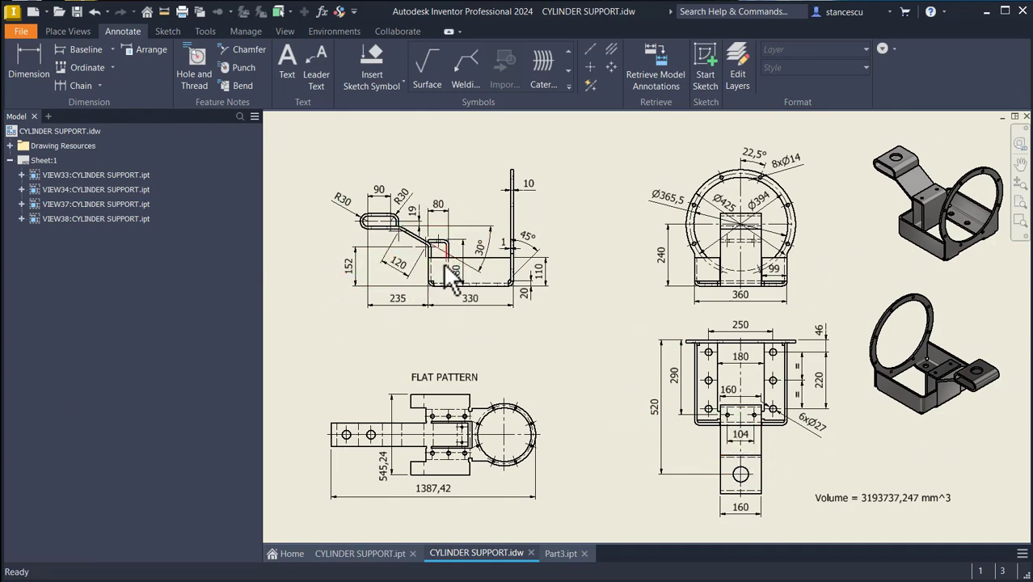
{"action": "scroll", "coordinate": [447, 266], "scroll_direction": "down", "scroll_amount": 3}
{"action": "middle_click_drag", "start_coordinate": [448, 268], "coordinate": [622, 385]}
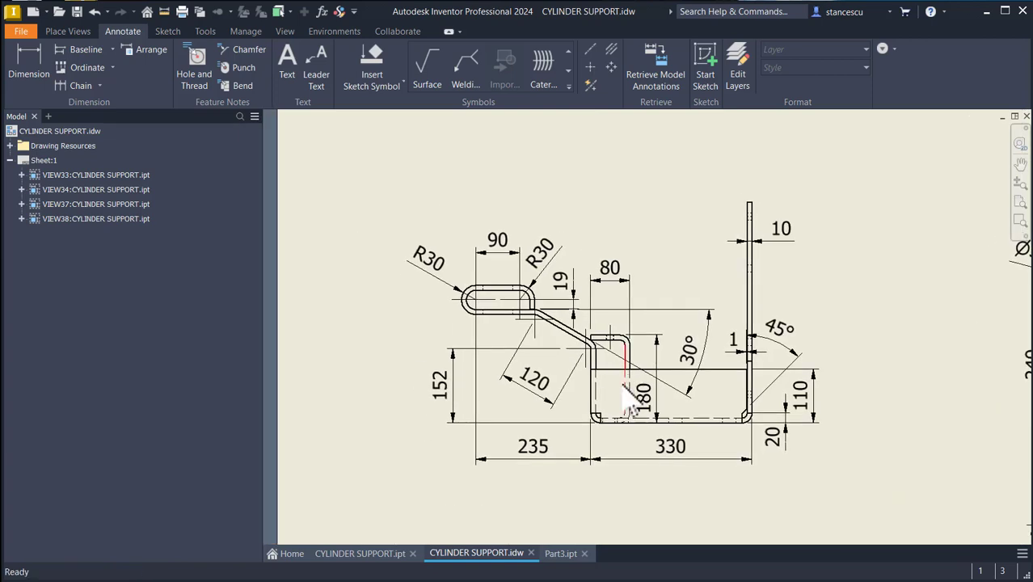
Examine the side view's dimensions for the bent front bracket, from the base corner up to the rounded hook end
{"action": "scroll", "coordinate": [595, 420], "scroll_direction": "down", "scroll_amount": 3}
{"action": "scroll", "coordinate": [593, 427], "scroll_direction": "up", "scroll_amount": 2}
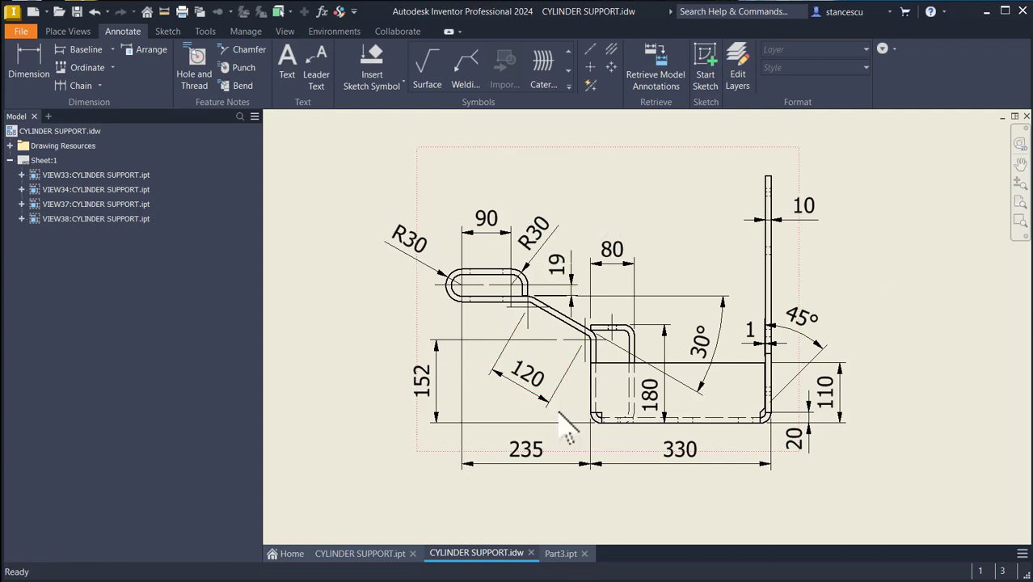
{"action": "scroll", "coordinate": [560, 414], "scroll_direction": "down", "scroll_amount": 2}
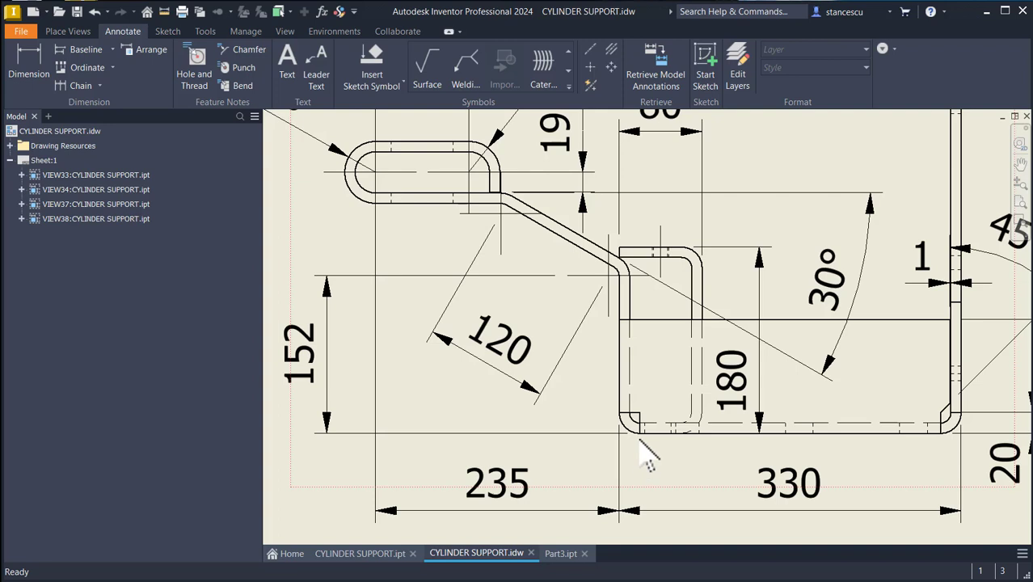
{"action": "left_click", "coordinate": [620, 434]}
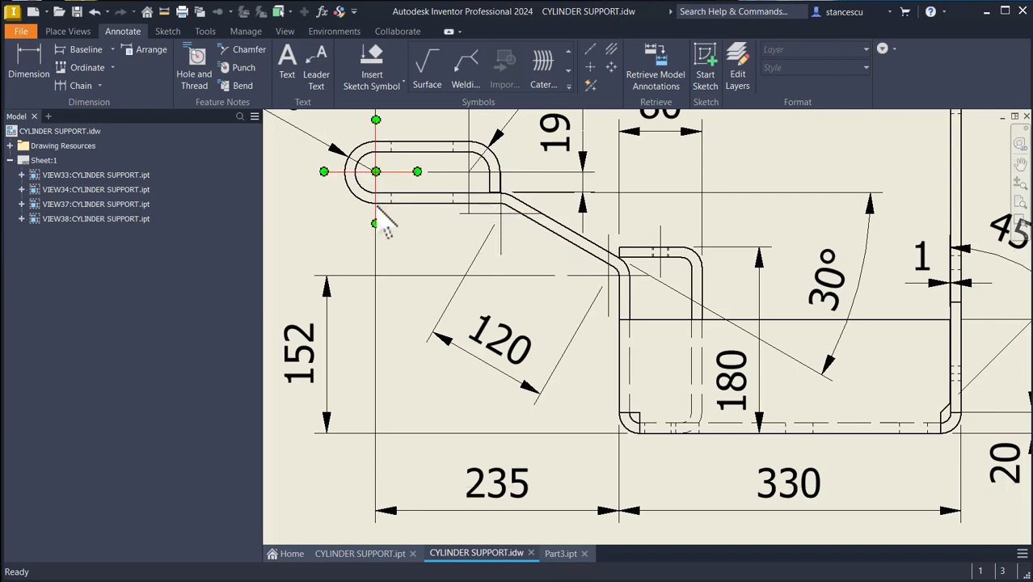
{"action": "middle_click_drag", "start_coordinate": [387, 229], "coordinate": [402, 344]}
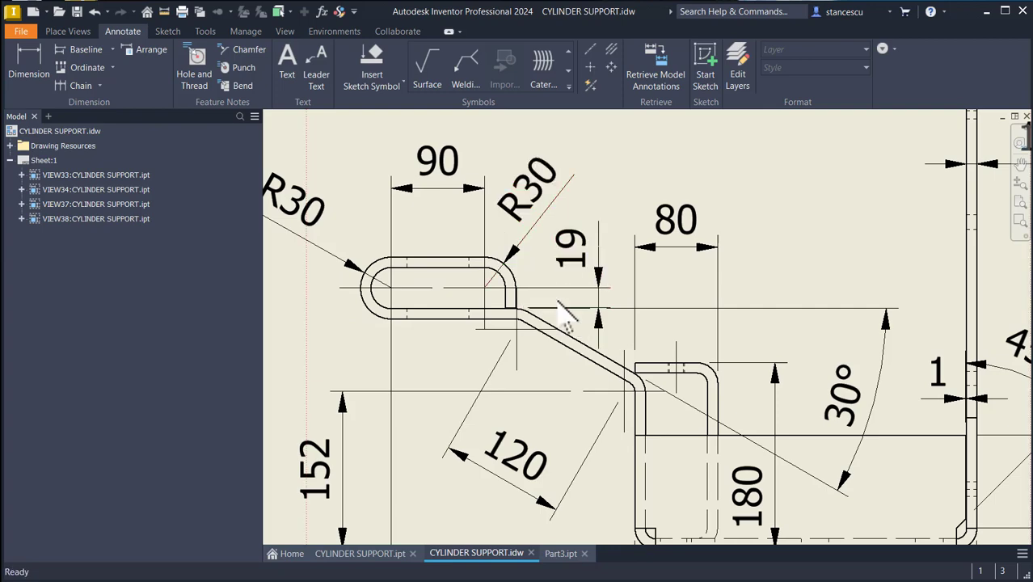
{"action": "middle_click_drag", "start_coordinate": [533, 429], "coordinate": [535, 342]}
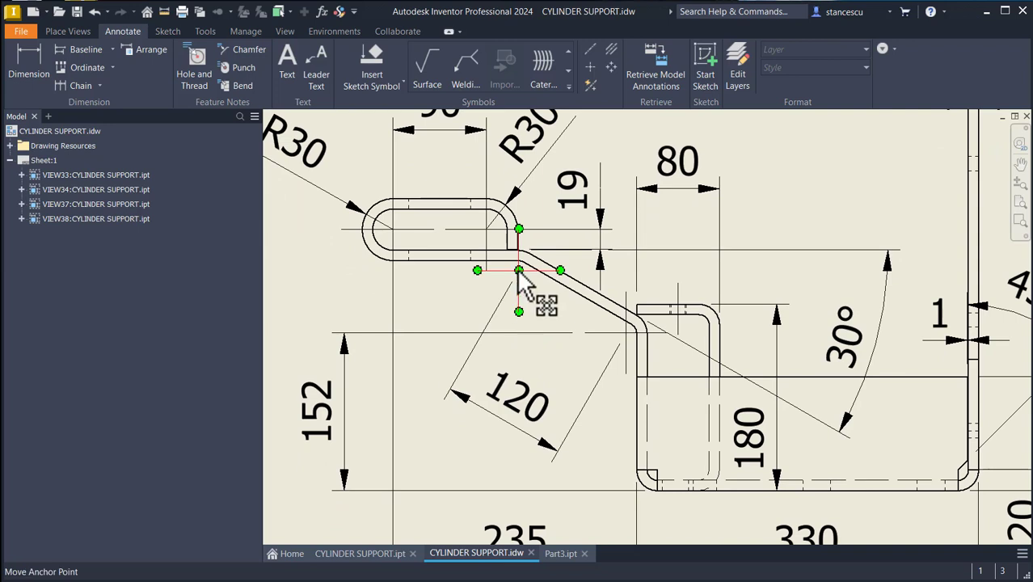
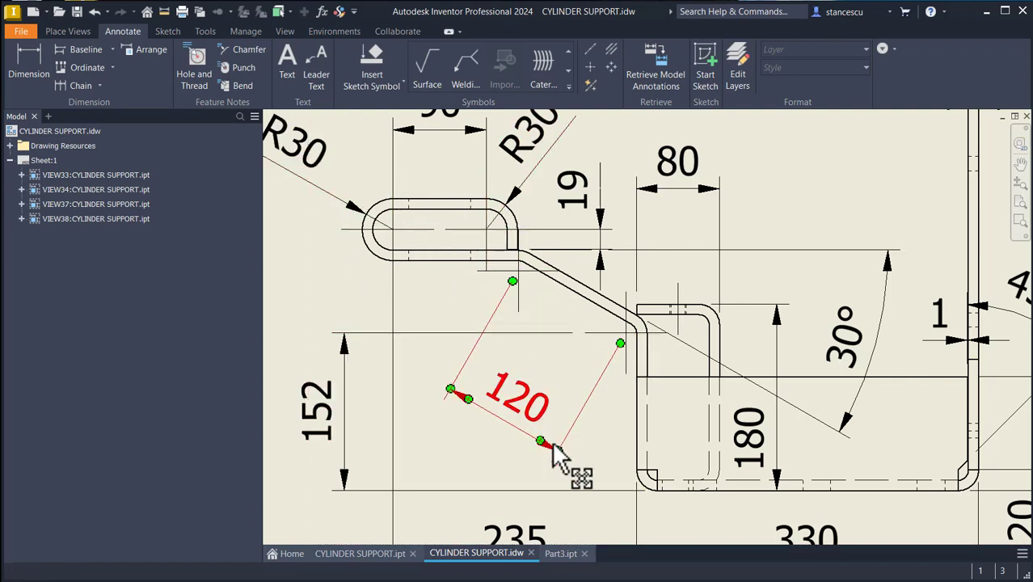
Switch to Part3.ipt, start a sketch on the YZ plane and slice the model at the sketch plane
{"action": "left_click", "coordinate": [558, 554]}
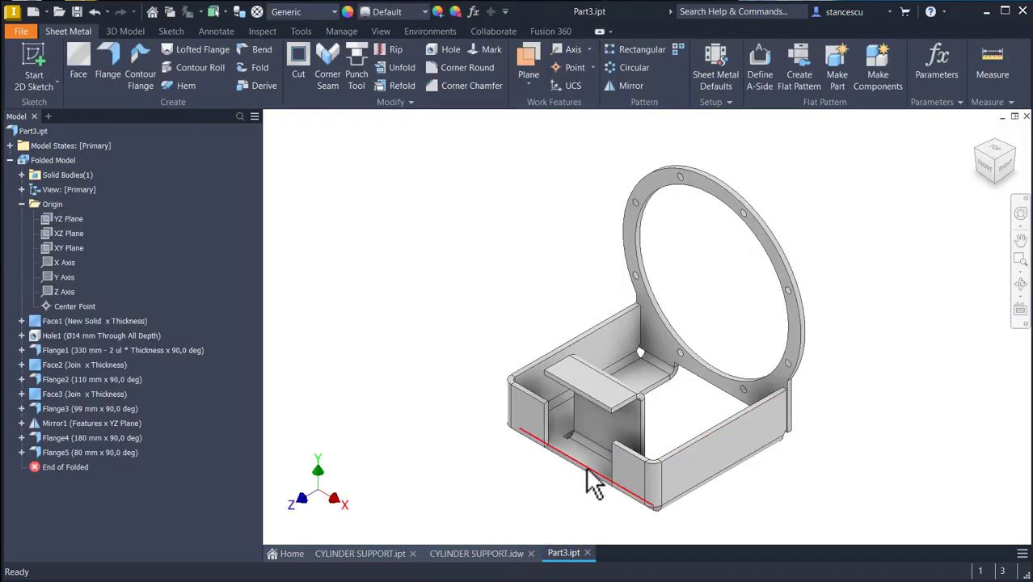
{"action": "left_click", "coordinate": [52, 219]}
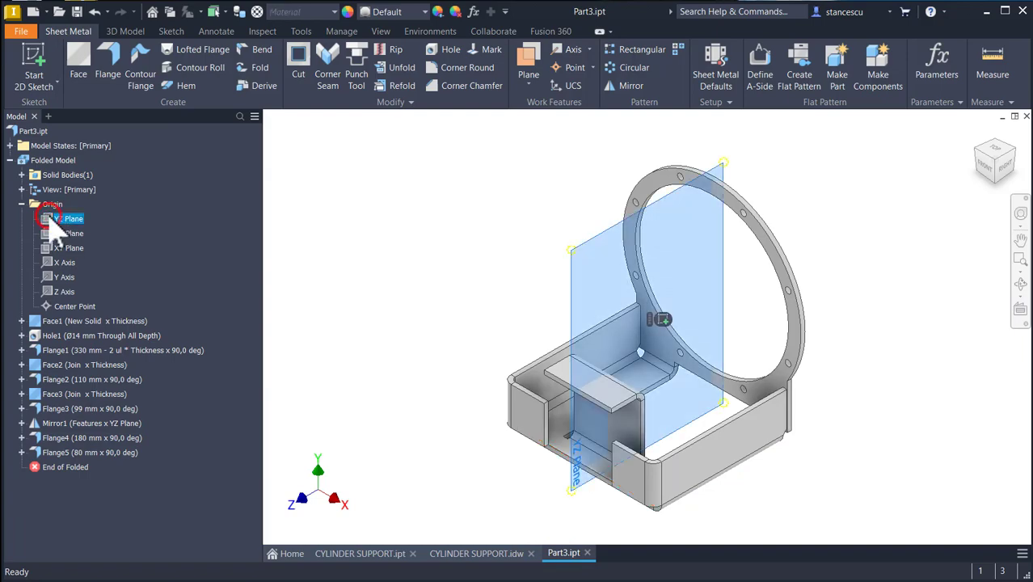
{"action": "left_click", "coordinate": [662, 320]}
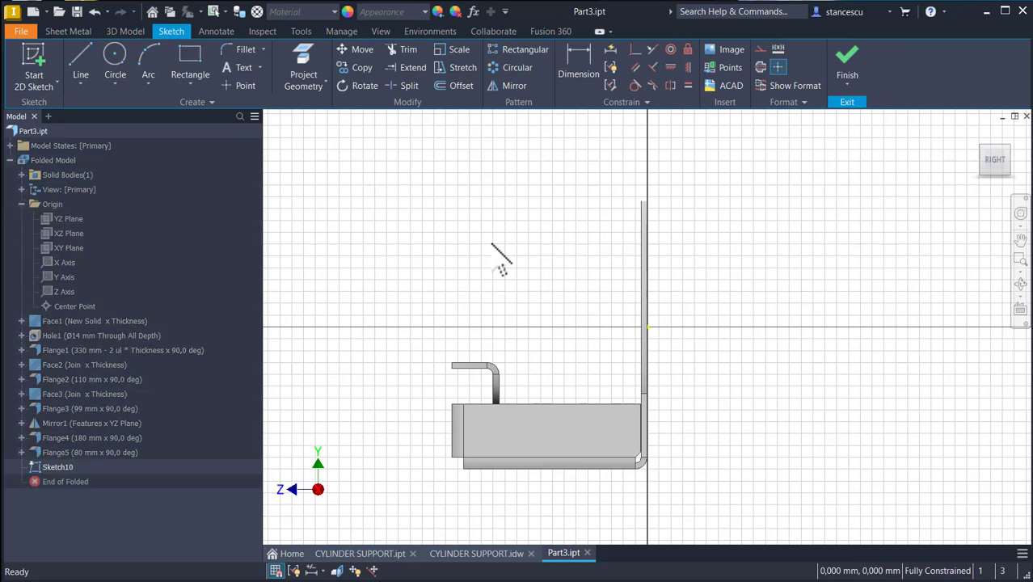
{"action": "key", "text": "F7"}
{"action": "scroll", "coordinate": [469, 473], "scroll_direction": "up", "scroll_amount": 3}
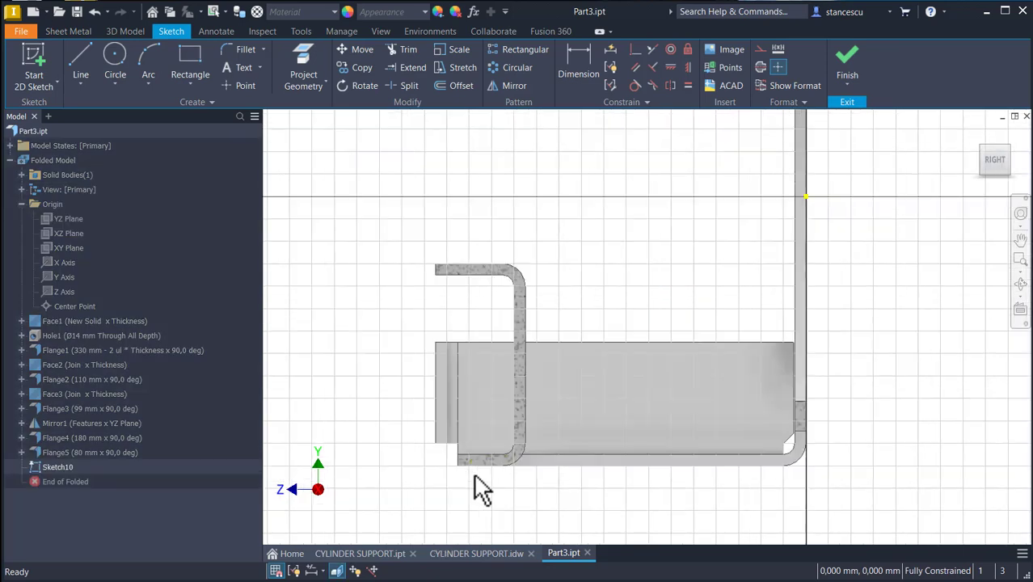
{"action": "middle_click_drag", "start_coordinate": [503, 501], "coordinate": [526, 465]}
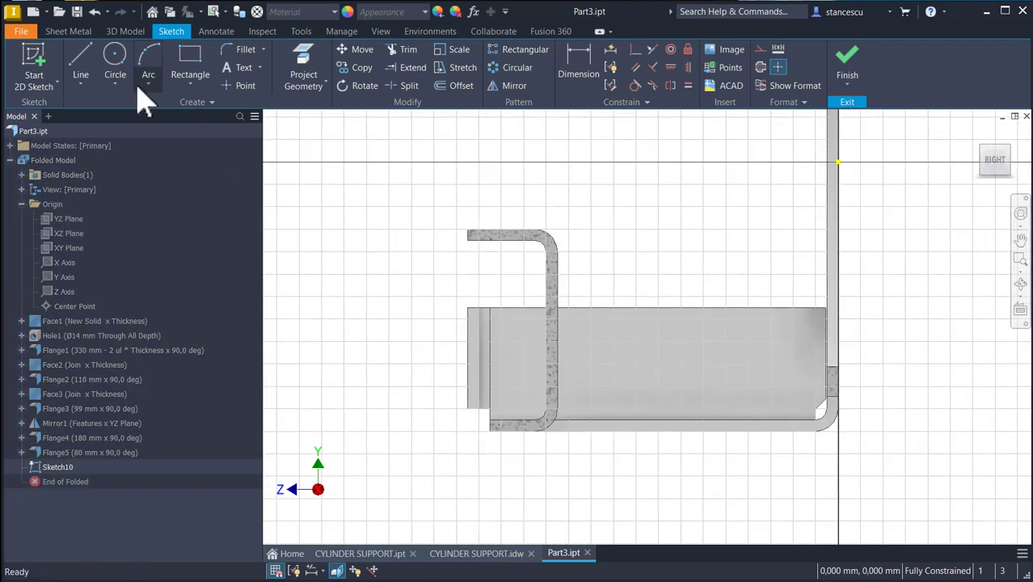
Project the base plate's bottom edge into the sketch and make it construction geometry
{"action": "left_click", "coordinate": [305, 57]}
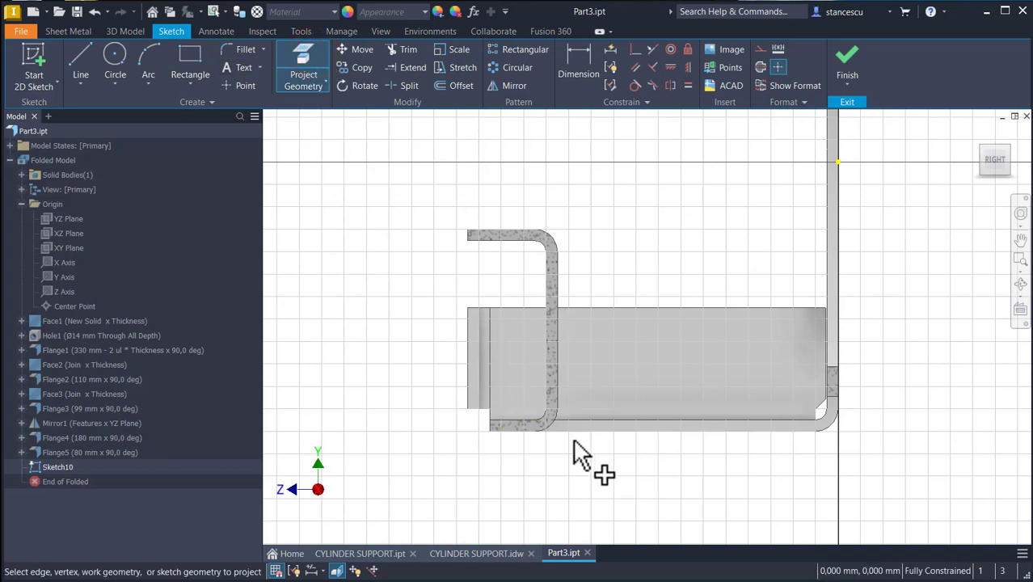
{"action": "left_click", "coordinate": [512, 432]}
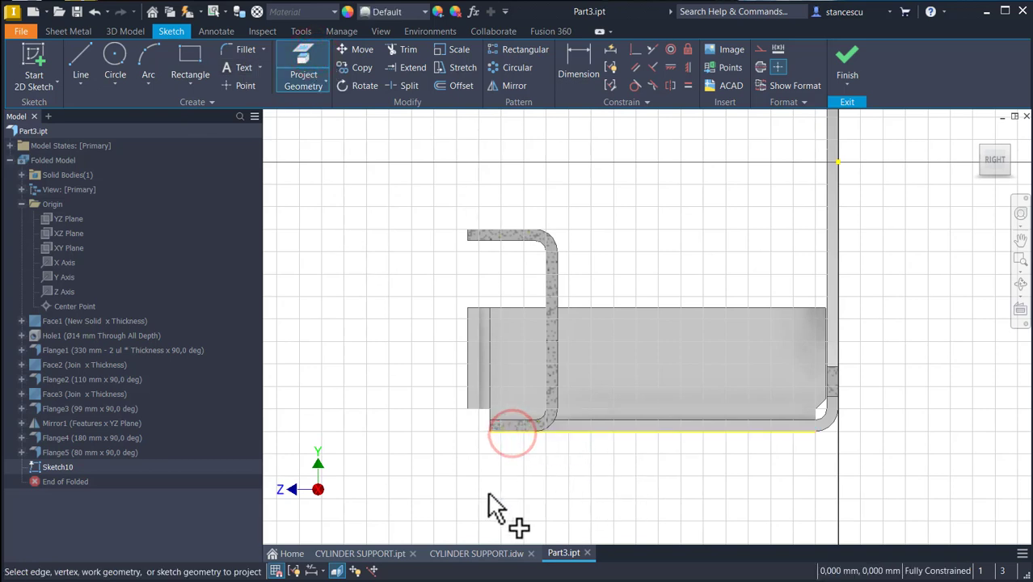
{"action": "key", "text": "Escape"}
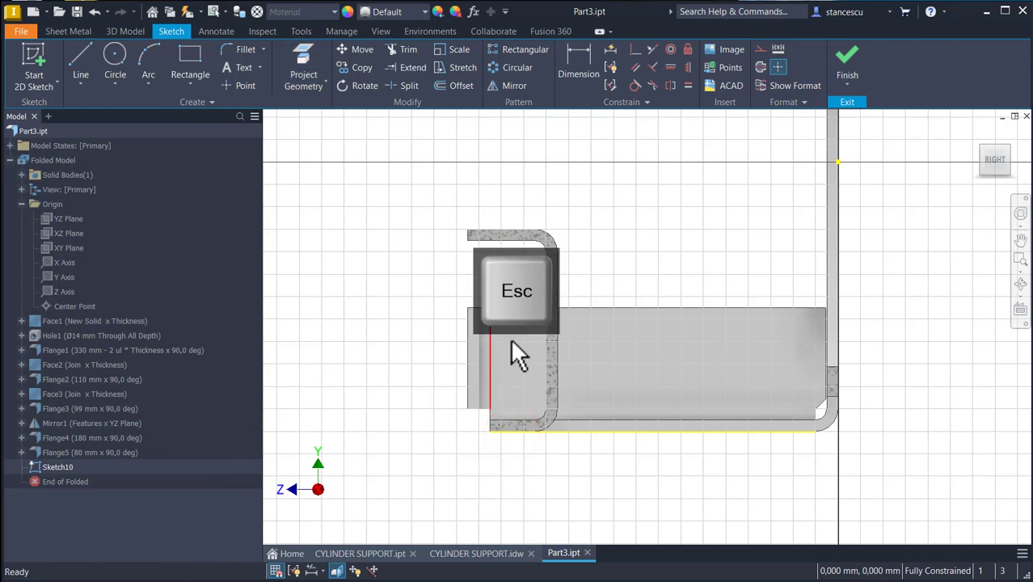
{"action": "left_click_drag", "start_coordinate": [629, 377], "coordinate": [558, 472]}
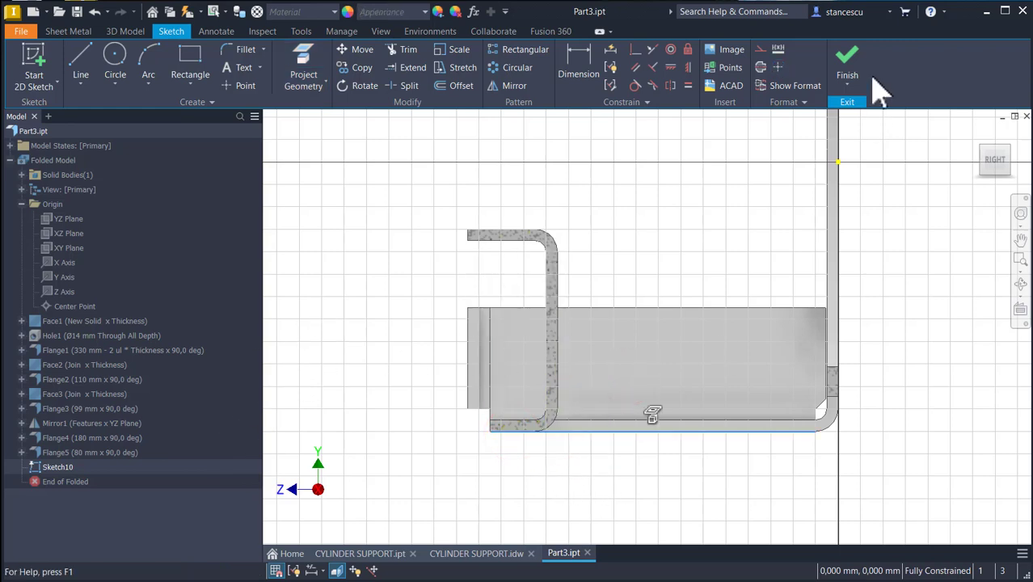
{"action": "left_click", "coordinate": [761, 49]}
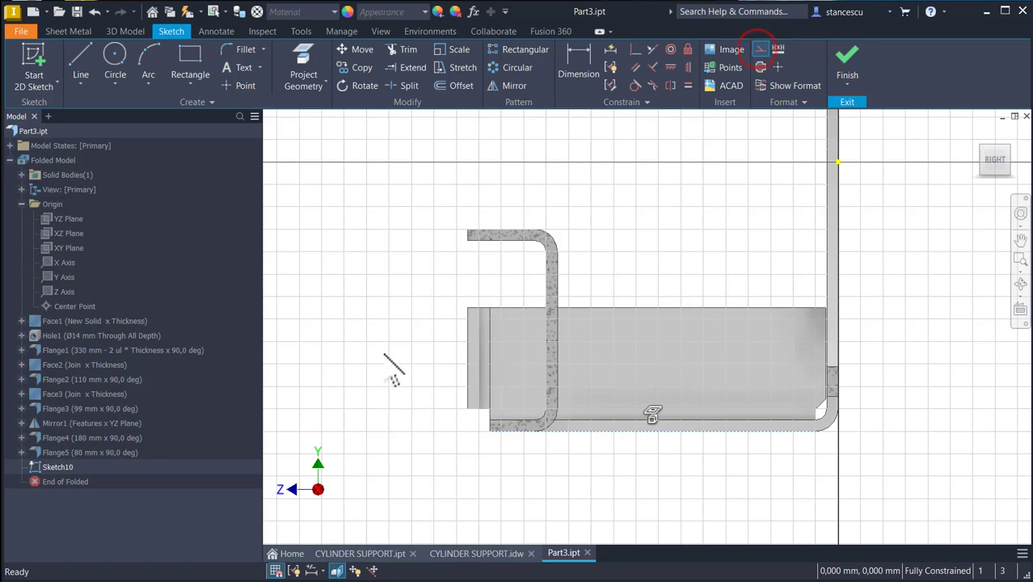
Sketch an arc from the projected edge's front endpoint, continued by a vertical line about 105 mm long
{"action": "left_click", "coordinate": [80, 61]}
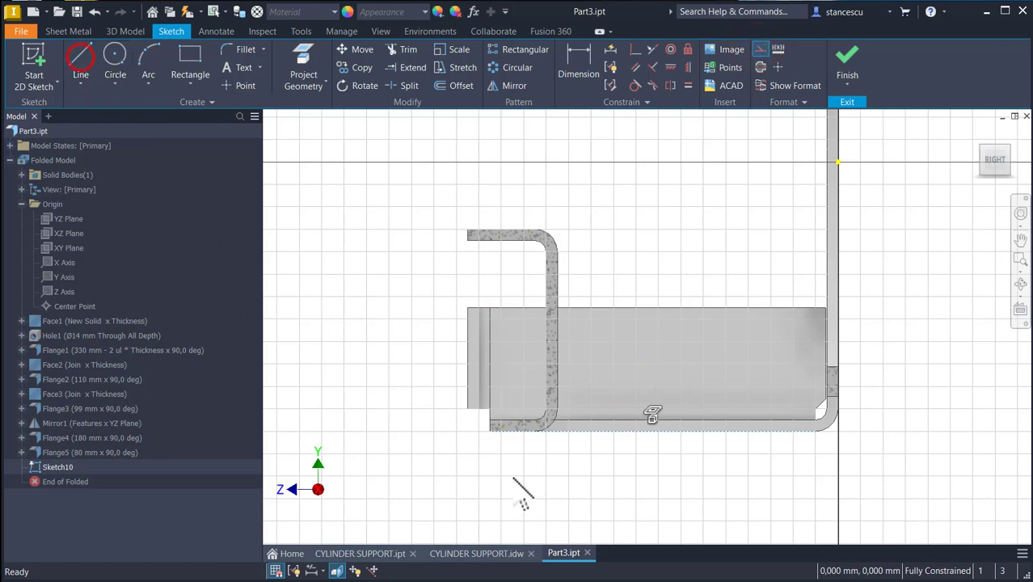
{"action": "scroll", "coordinate": [515, 477], "scroll_direction": "down", "scroll_amount": 3}
{"action": "middle_click_drag", "start_coordinate": [515, 477], "coordinate": [536, 511]}
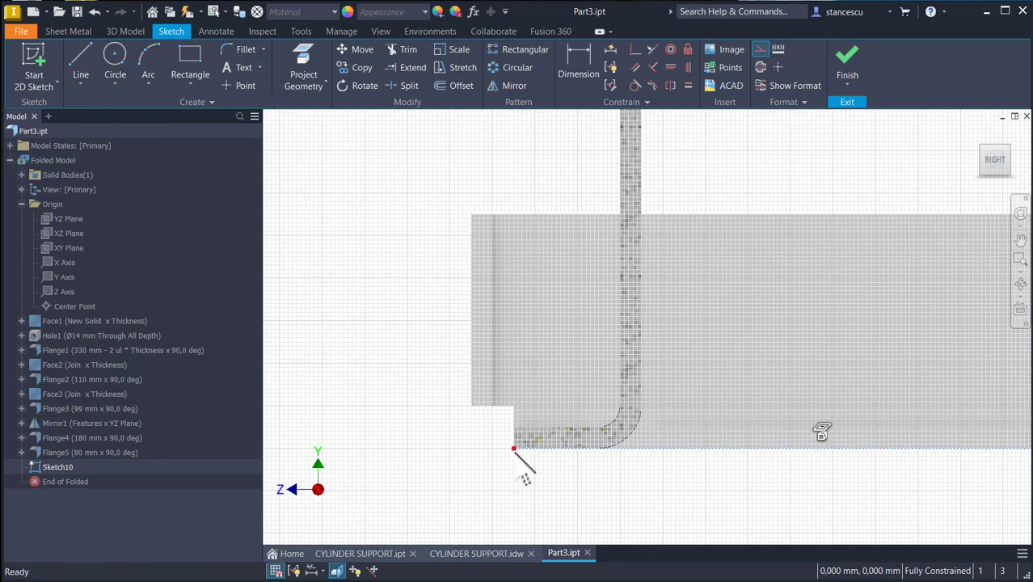
{"action": "left_click", "coordinate": [81, 61]}
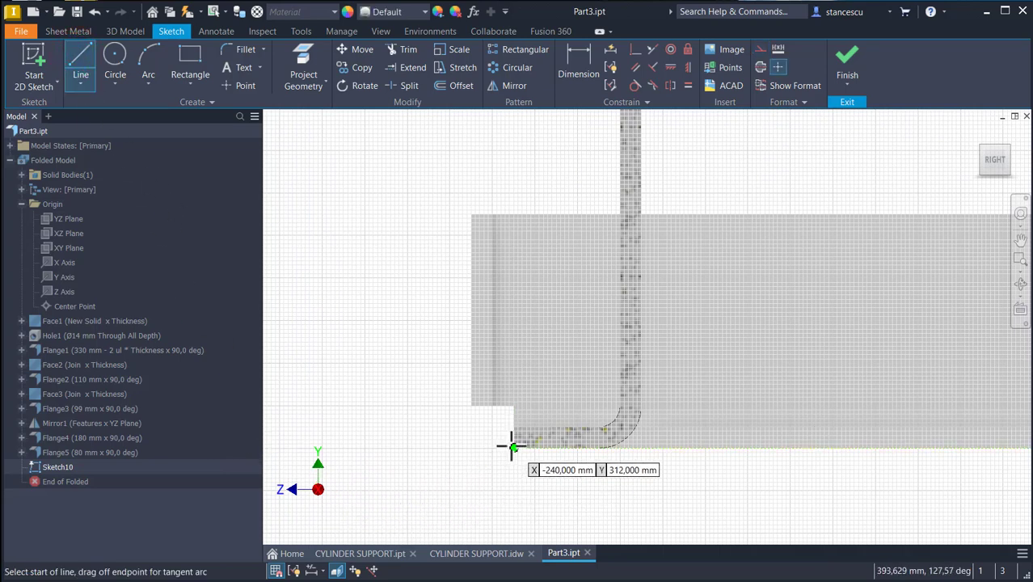
{"action": "mouse_move", "coordinate": [515, 447]}
{"action": "left_mouse_down"}
{"action": "mouse_move", "coordinate": [460, 438]}
{"action": "mouse_move", "coordinate": [421, 393]}
{"action": "mouse_move", "coordinate": [455, 405]}
{"action": "left_mouse_up"}
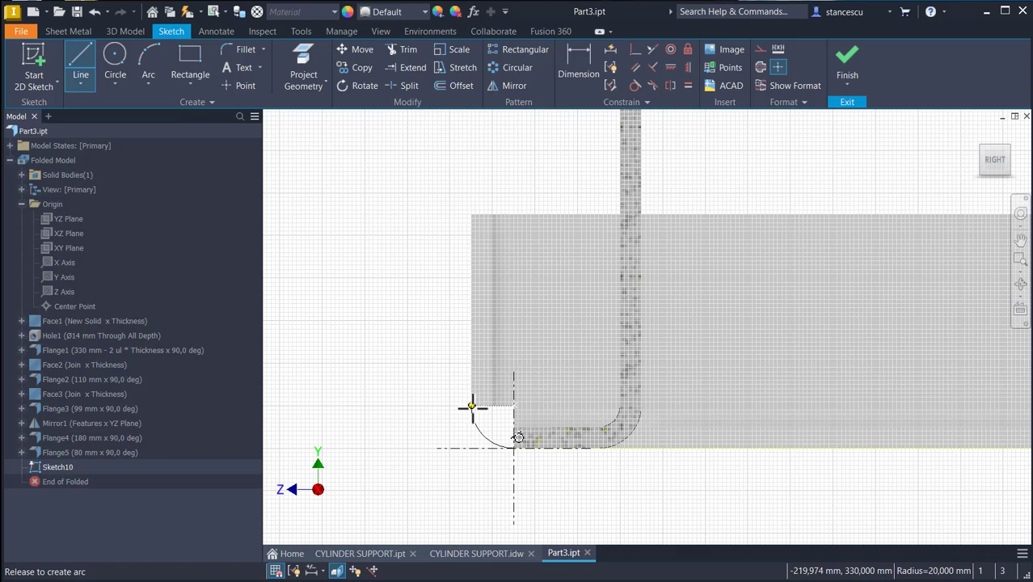
{"action": "left_click_drag", "start_coordinate": [470, 407], "coordinate": [457, 405]}
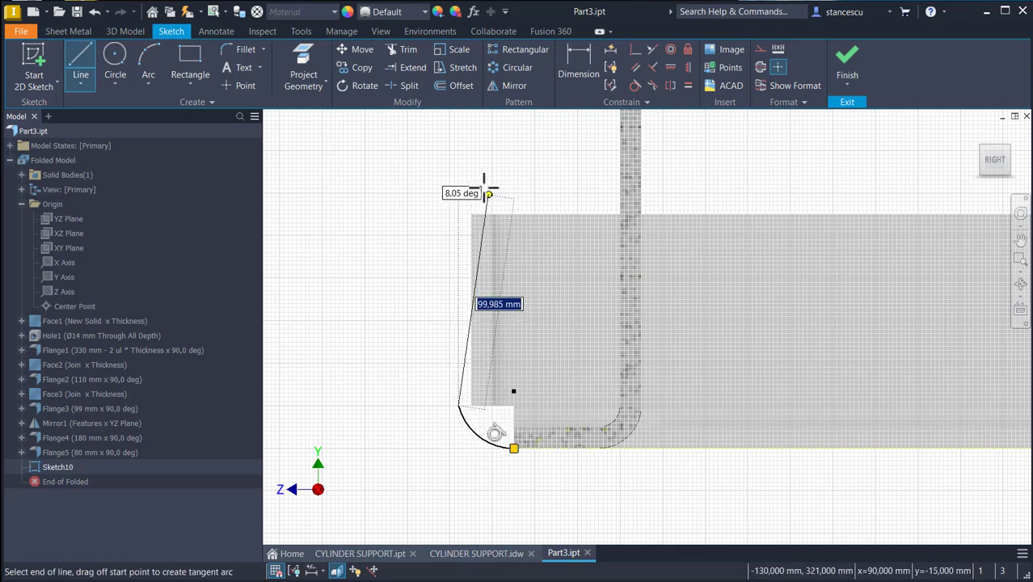
{"action": "left_click", "coordinate": [462, 181]}
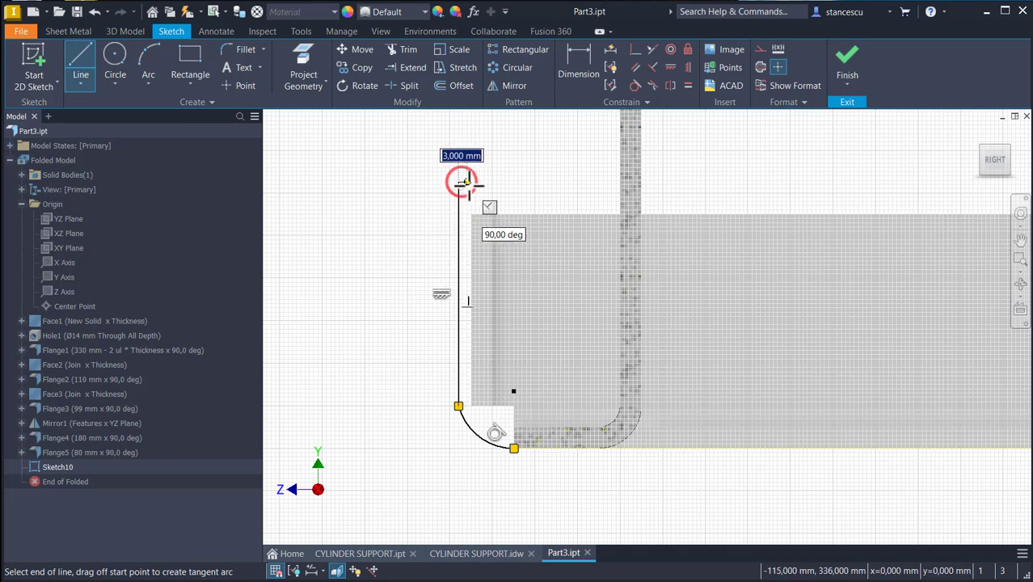
Continue the profile with a tangent arc and an inclined line about 65 mm long, sloping up away from the part
{"action": "middle_click_drag", "start_coordinate": [464, 181], "coordinate": [503, 323]}
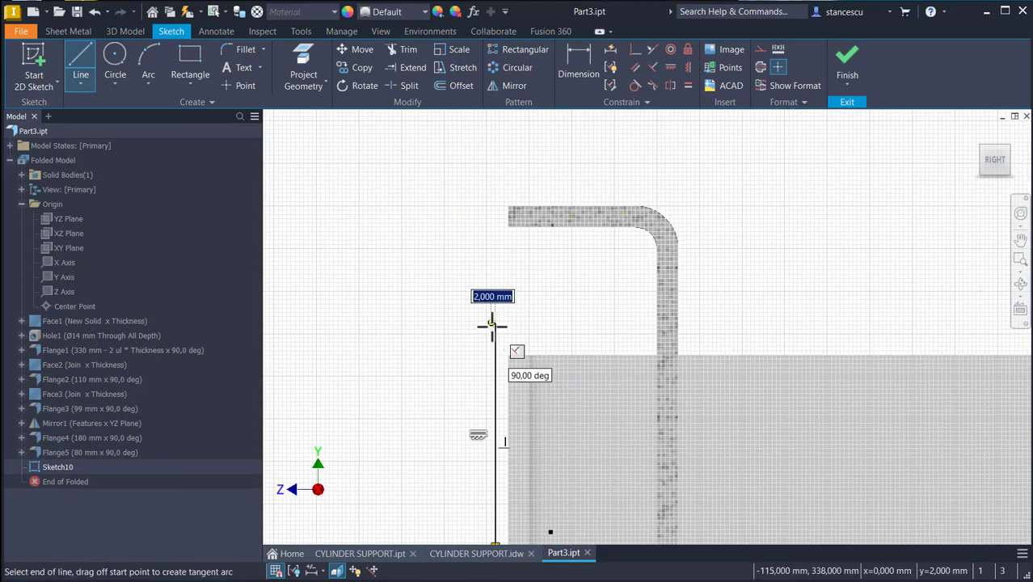
{"action": "left_click", "coordinate": [495, 323]}
{"action": "left_click_drag", "start_coordinate": [495, 323], "coordinate": [476, 291]}
{"action": "middle_click_drag", "start_coordinate": [427, 249], "coordinate": [554, 324]}
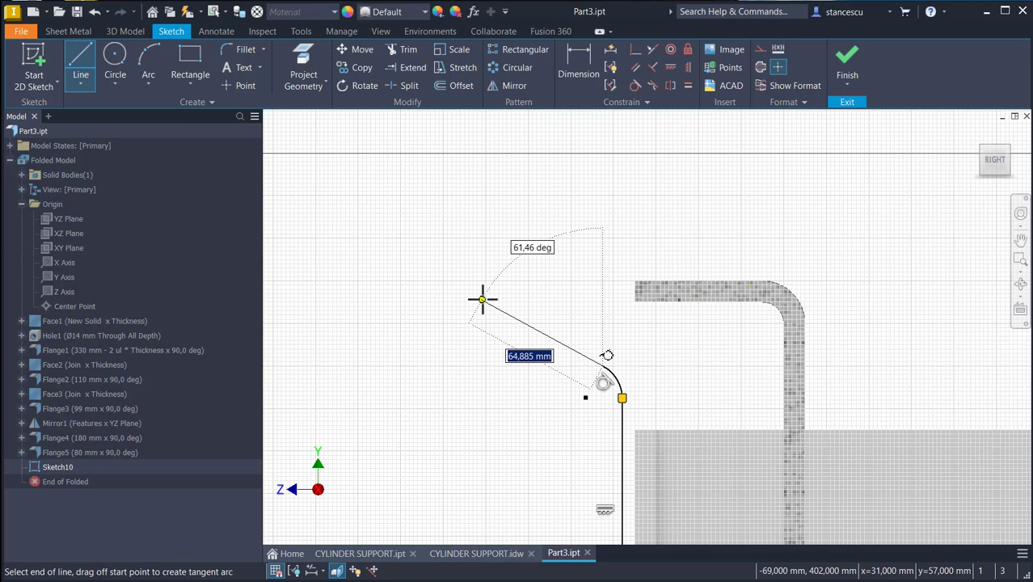
{"action": "left_click", "coordinate": [482, 300]}
Add a tangent arc of about 28 mm radius and a horizontal line about 108 mm long extending away from the part
{"action": "left_click_drag", "start_coordinate": [482, 299], "coordinate": [439, 307]}
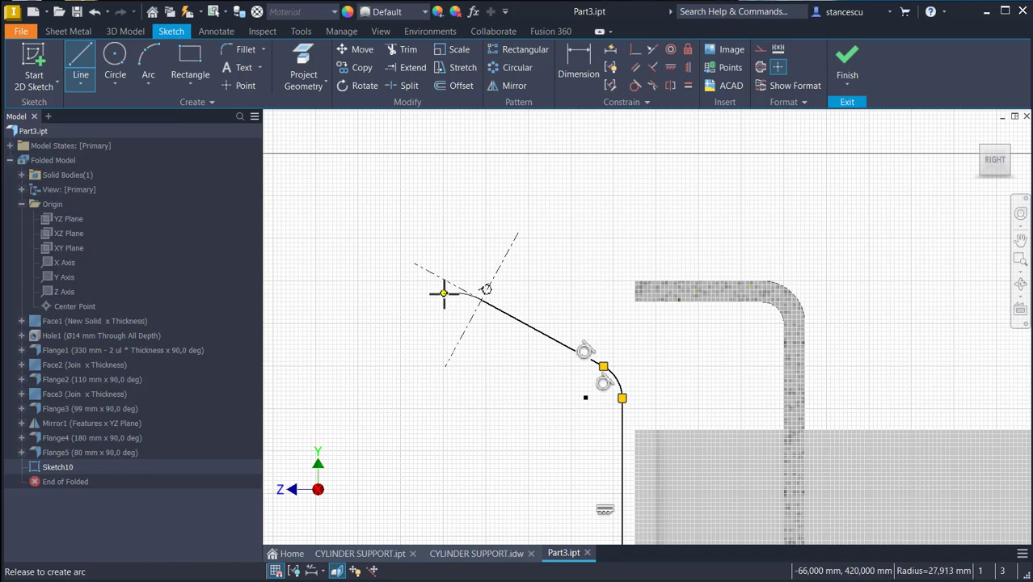
{"action": "left_click_drag", "start_coordinate": [443, 293], "coordinate": [443, 292]}
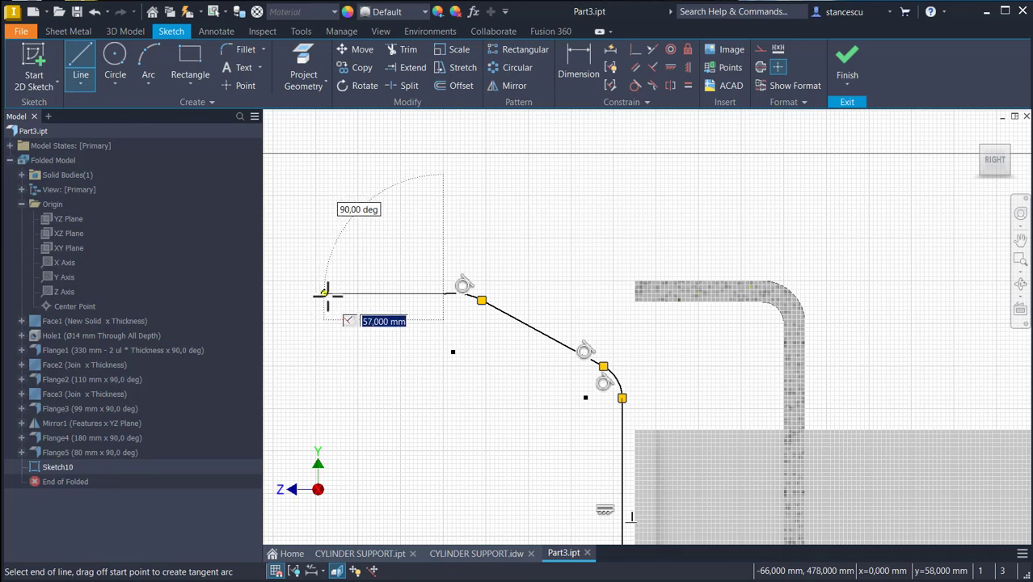
{"action": "middle_click_drag", "start_coordinate": [322, 292], "coordinate": [697, 303]}
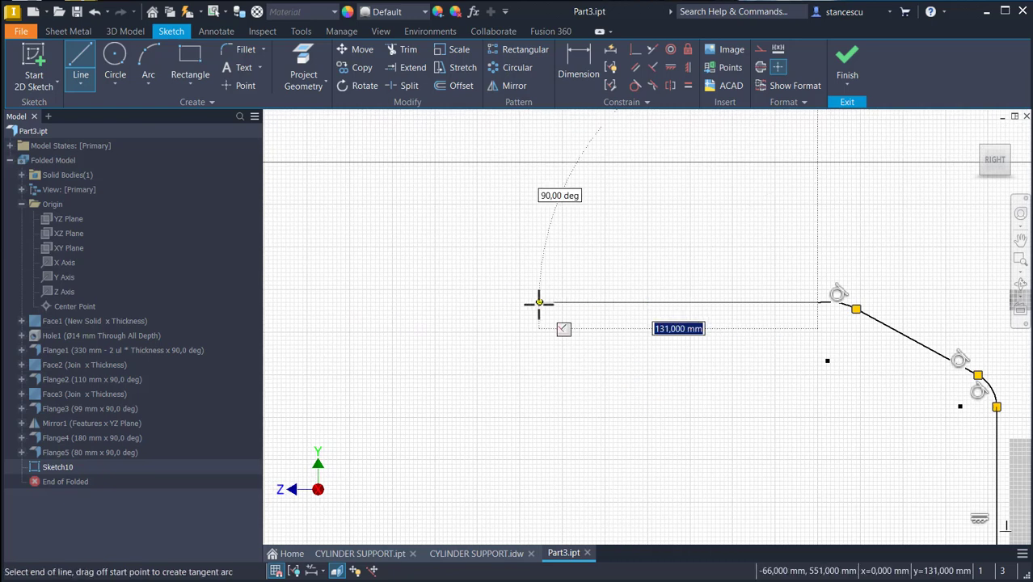
{"action": "left_click", "coordinate": [588, 303]}
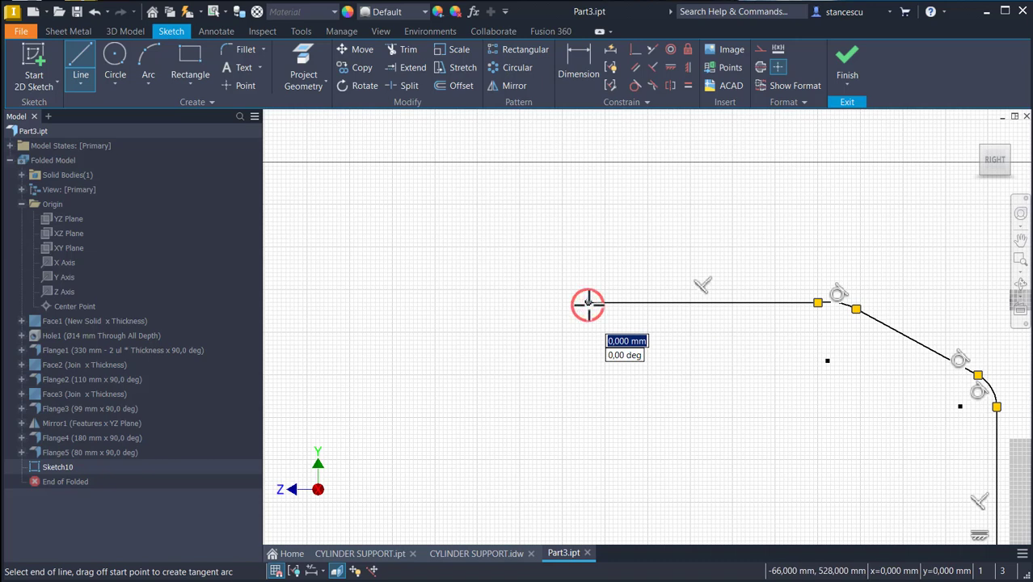
Close the hook with a tangent semicircle, a return line about 79 mm long, a quarter arc and a short vertical line about 19.5 mm long
{"action": "left_click_drag", "start_coordinate": [588, 303], "coordinate": [588, 194]}
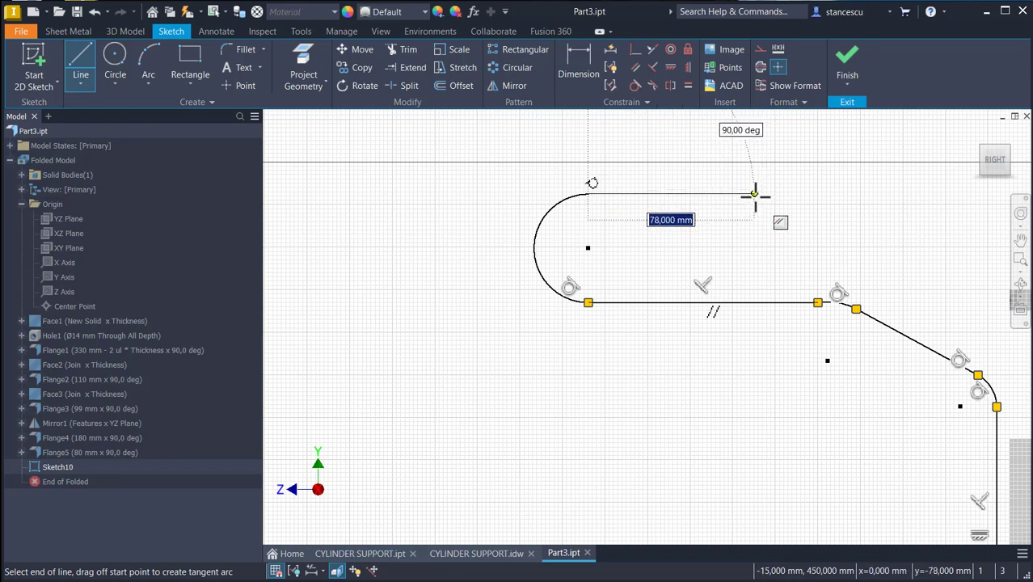
{"action": "left_click", "coordinate": [755, 194]}
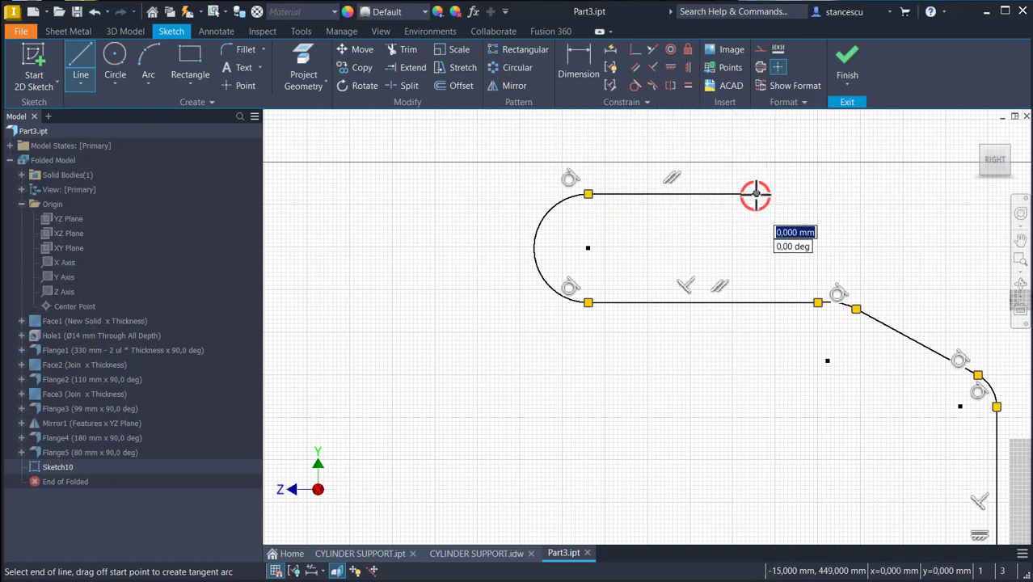
{"action": "left_click_drag", "start_coordinate": [757, 194], "coordinate": [796, 250]}
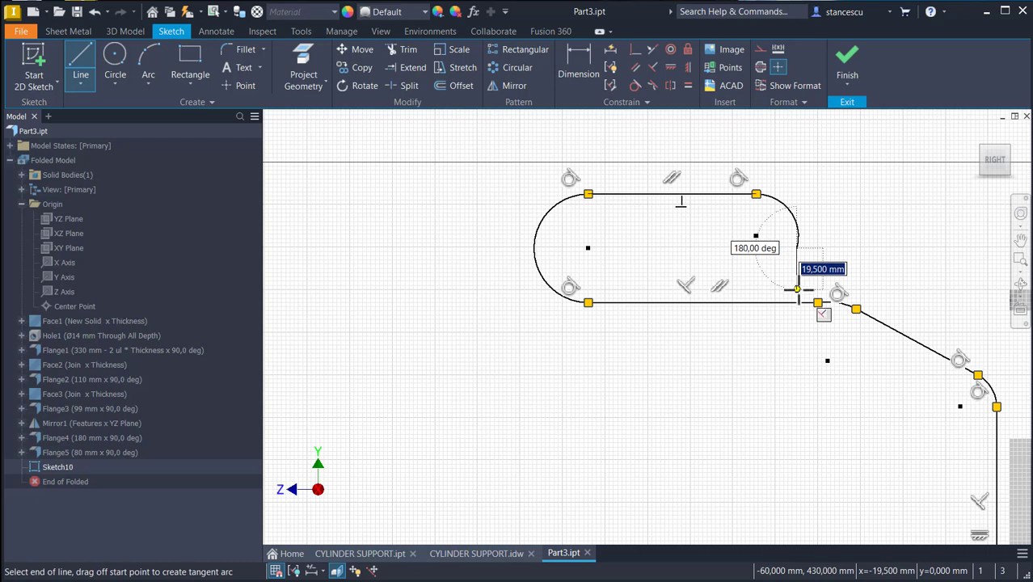
{"action": "left_click", "coordinate": [797, 289]}
{"action": "key", "text": "Escape"}
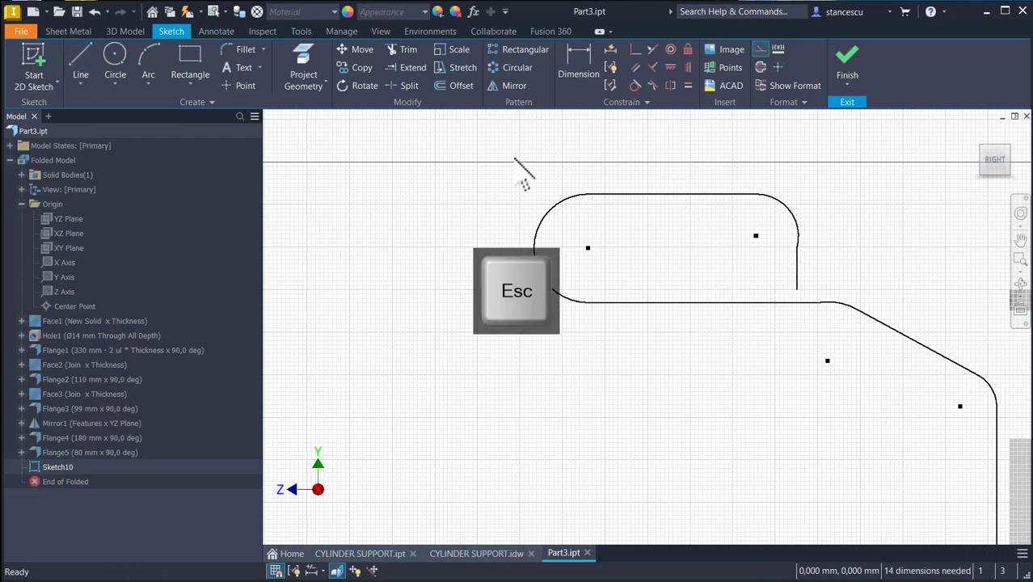
Make the hook's quarter arc tangent to the short vertical end line
{"action": "left_click", "coordinate": [635, 86]}
{"action": "left_click", "coordinate": [787, 215]}
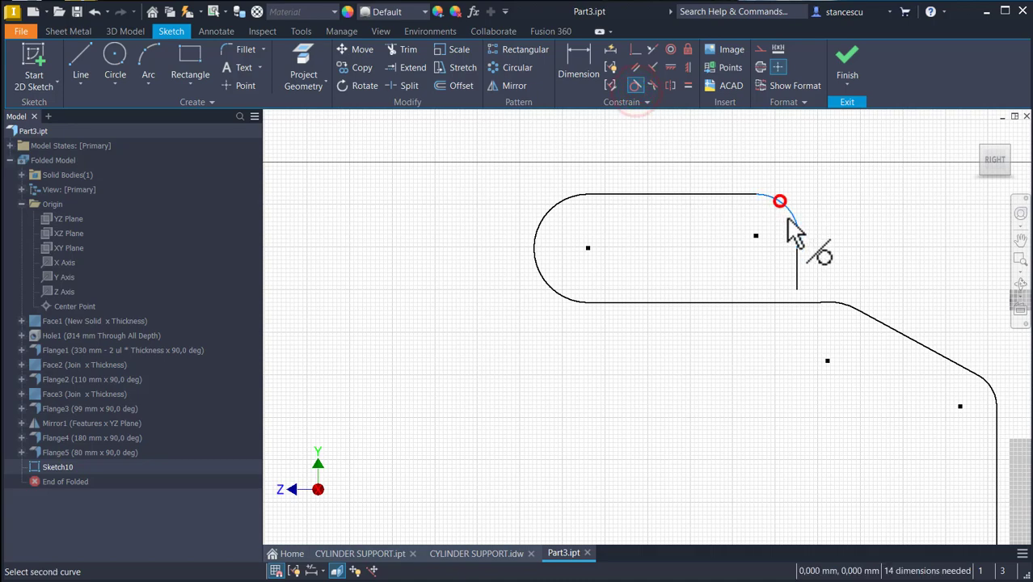
{"action": "left_click", "coordinate": [796, 259]}
{"action": "mouse_move", "coordinate": [724, 387]}
{"action": "middle_mouse_down"}
{"action": "mouse_move", "coordinate": [627, 351]}
{"action": "mouse_move", "coordinate": [582, 352]}
{"action": "middle_mouse_up"}
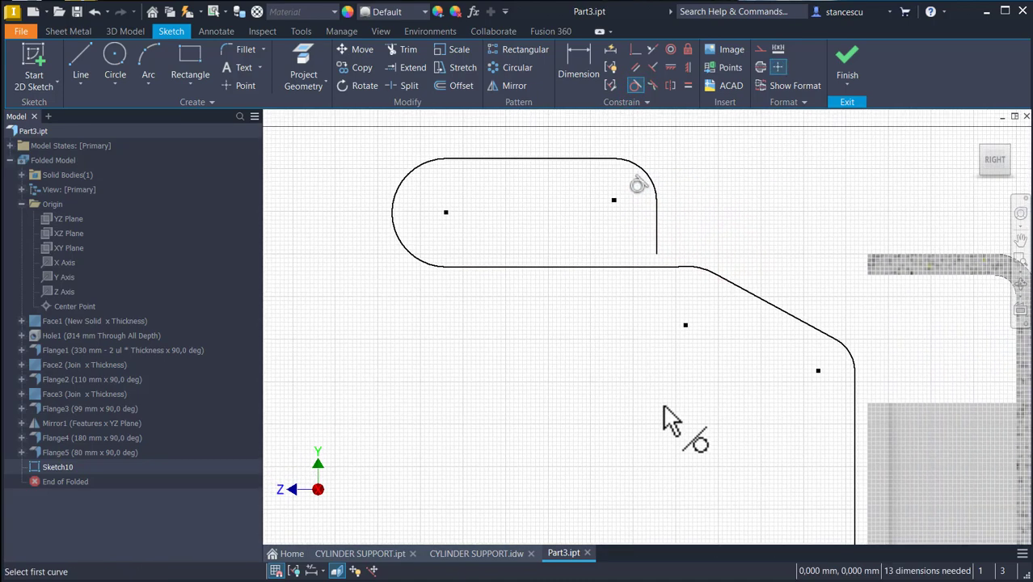
{"action": "middle_click_drag", "start_coordinate": [662, 399], "coordinate": [609, 242]}
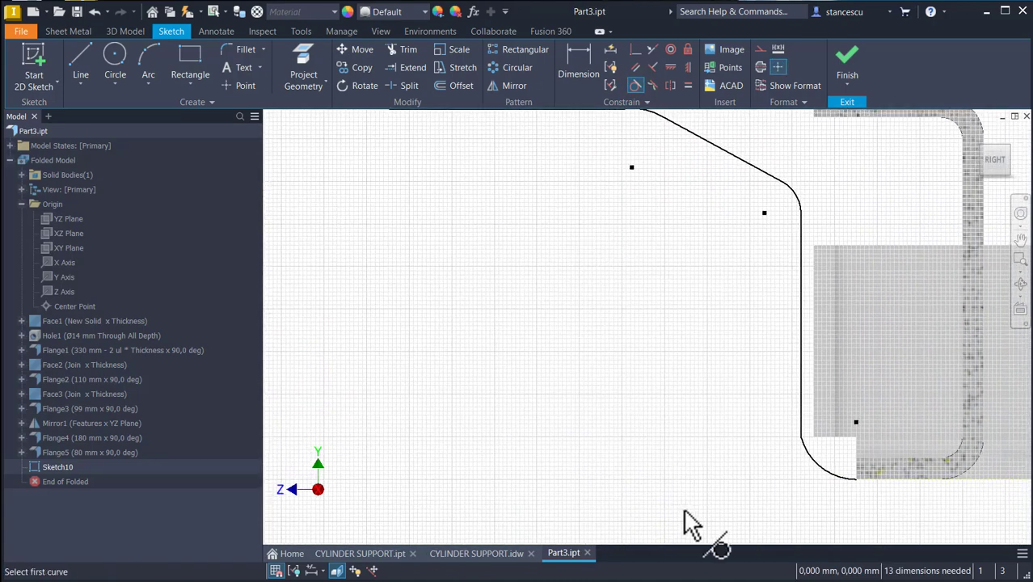
Make the lowest arc tangent to the long vertical line, and the upper bend arc tangent to the hook's lower horizontal line
{"action": "left_click", "coordinate": [808, 462]}
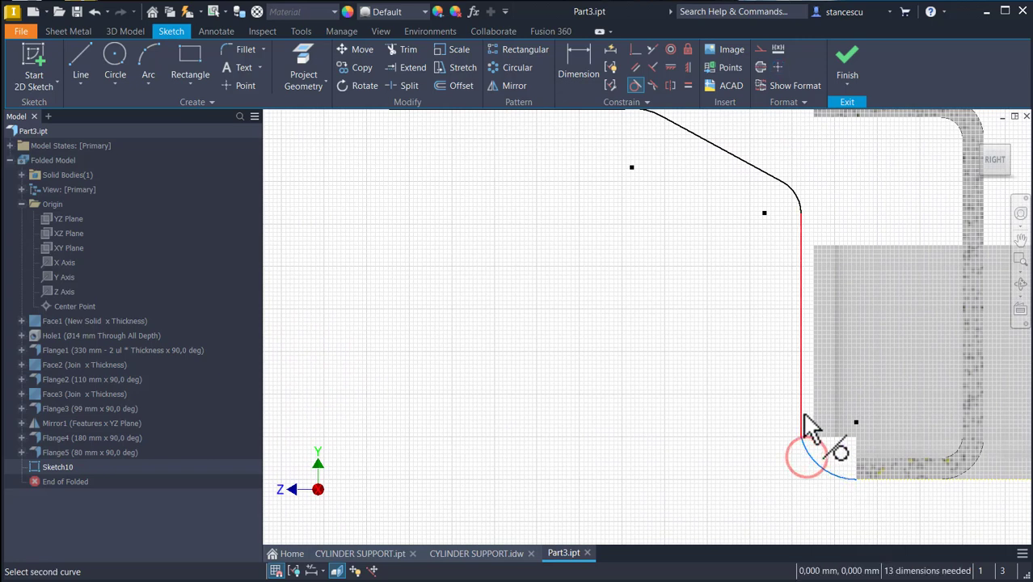
{"action": "left_click", "coordinate": [801, 417]}
{"action": "middle_click_drag", "start_coordinate": [618, 394], "coordinate": [654, 452]}
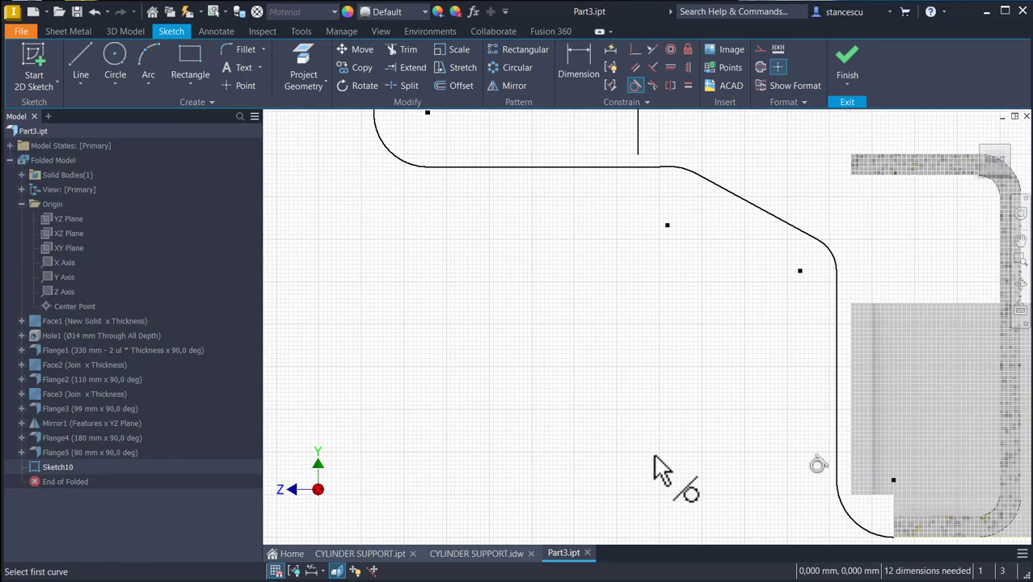
{"action": "scroll", "coordinate": [653, 452], "scroll_direction": "down", "scroll_amount": 3}
{"action": "scroll", "coordinate": [651, 332], "scroll_direction": "up", "scroll_amount": 3}
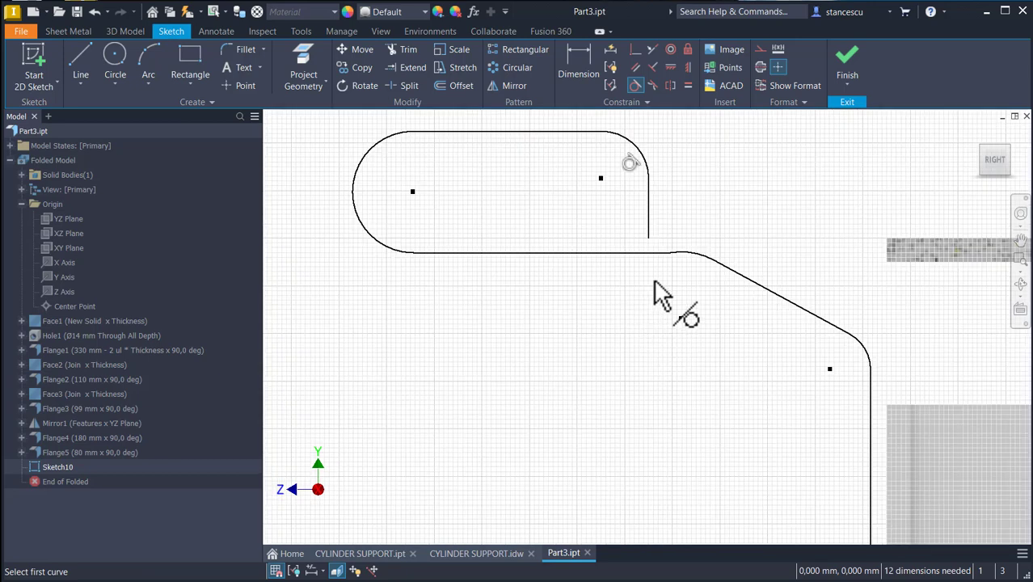
{"action": "scroll", "coordinate": [654, 279], "scroll_direction": "up", "scroll_amount": 2}
{"action": "left_click", "coordinate": [664, 229]}
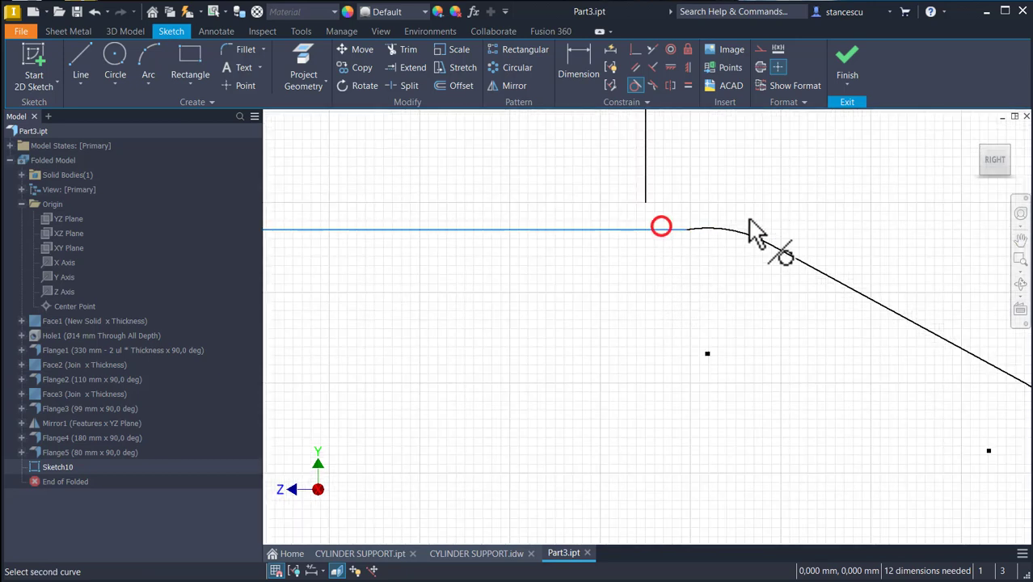
{"action": "left_click", "coordinate": [718, 233]}
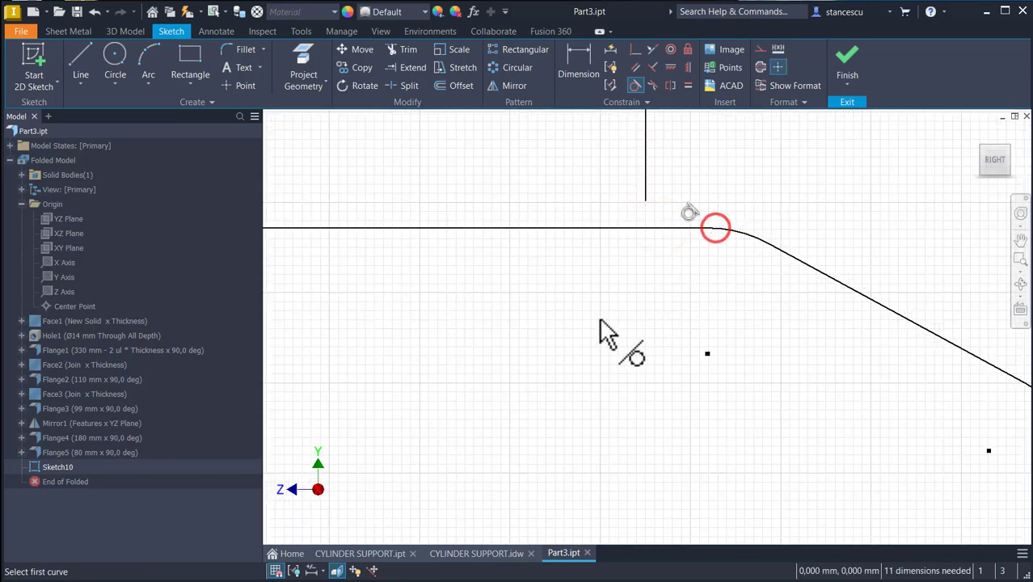
Dimension the radius of the bend arc between the horizontal and inclined lines with the Thickness parameter
{"action": "left_click", "coordinate": [585, 58]}
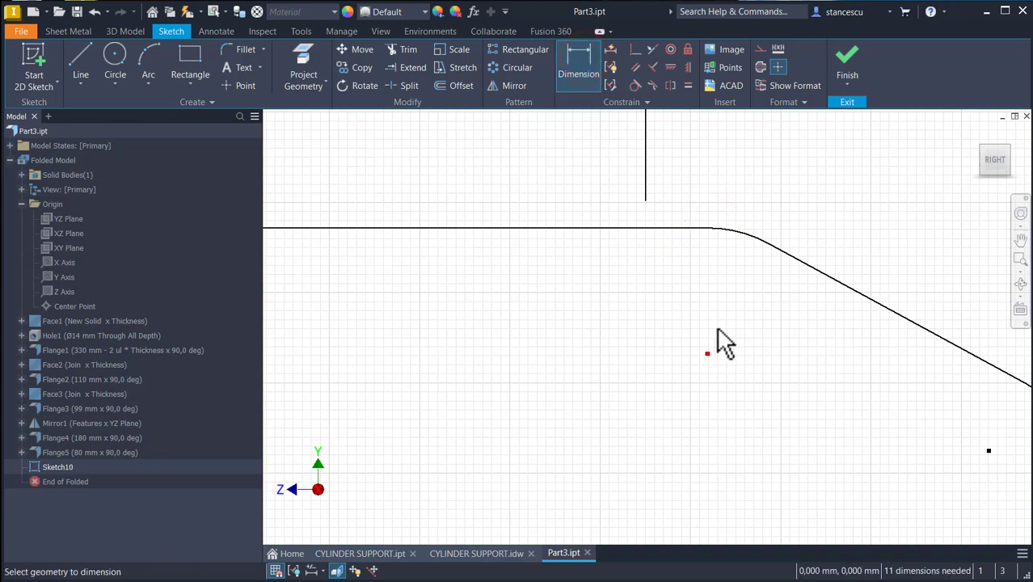
{"action": "left_click", "coordinate": [747, 232]}
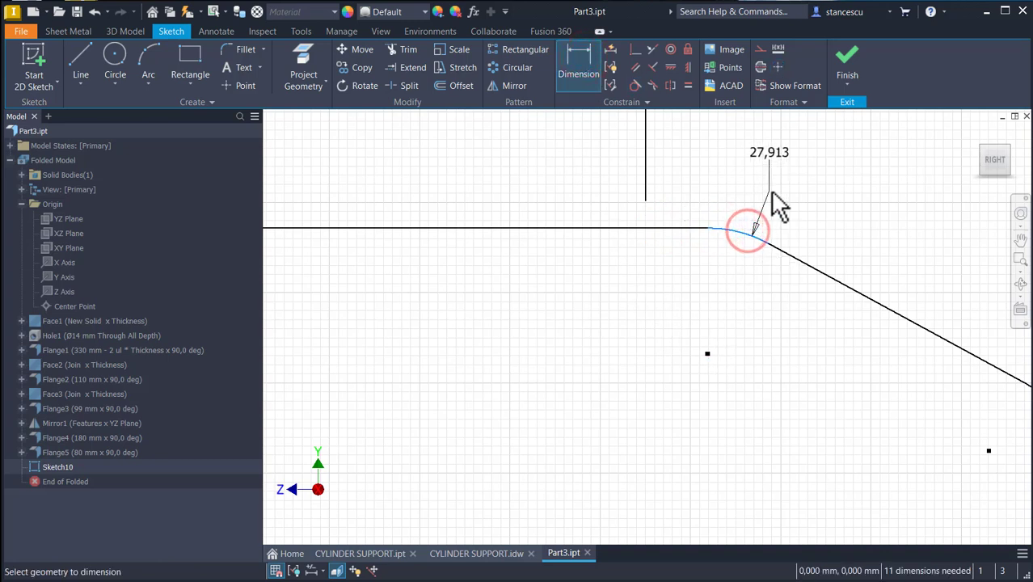
{"action": "left_click", "coordinate": [741, 315]}
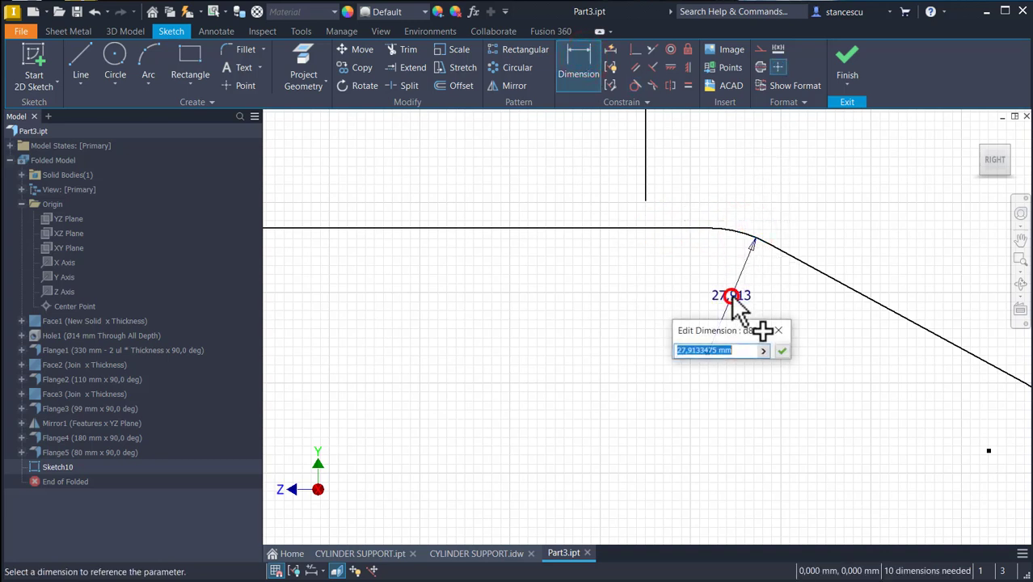
{"action": "left_click", "coordinate": [762, 352]}
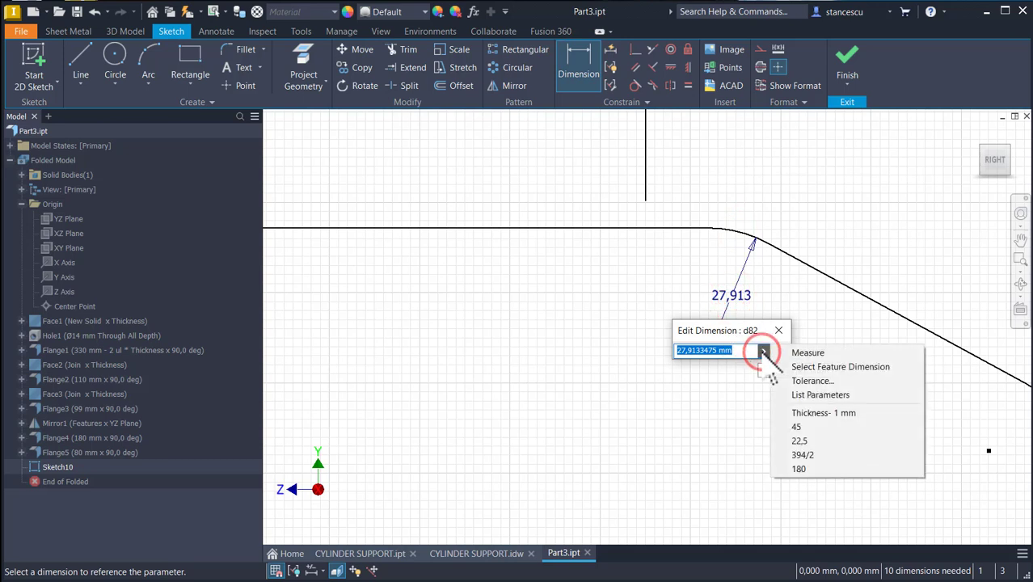
{"action": "left_click", "coordinate": [798, 396]}
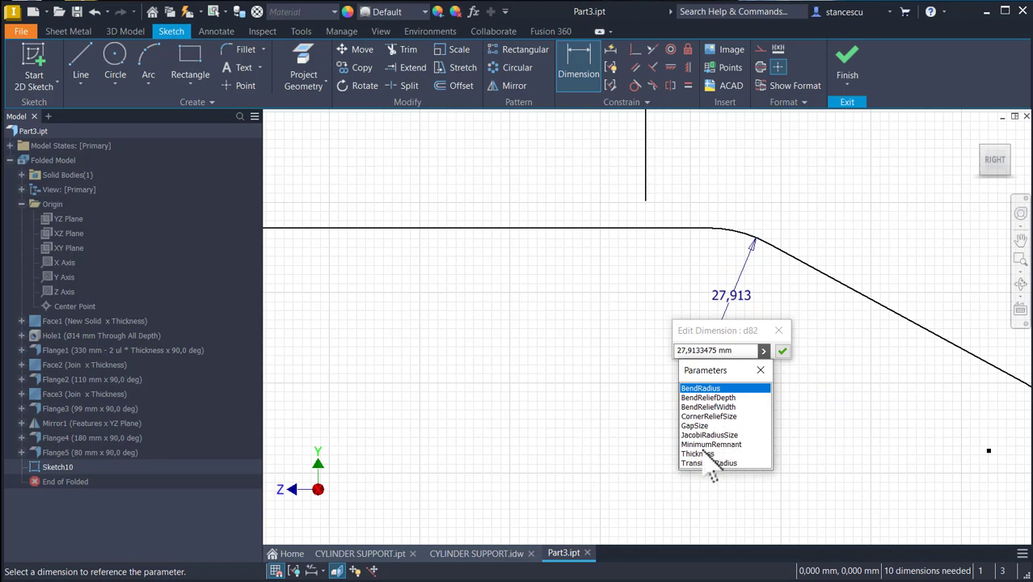
{"action": "left_click", "coordinate": [700, 454]}
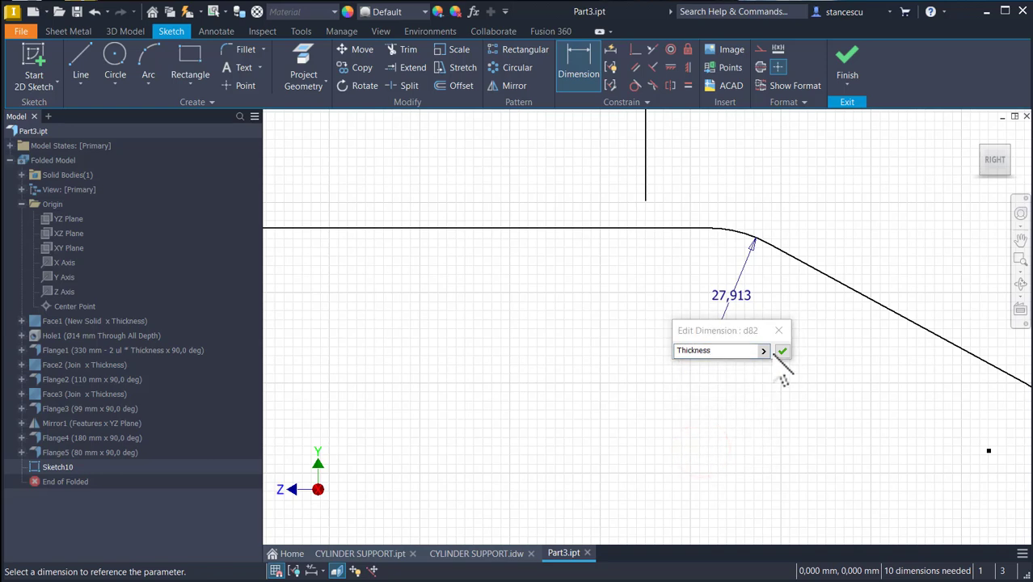
{"action": "left_click", "coordinate": [782, 351]}
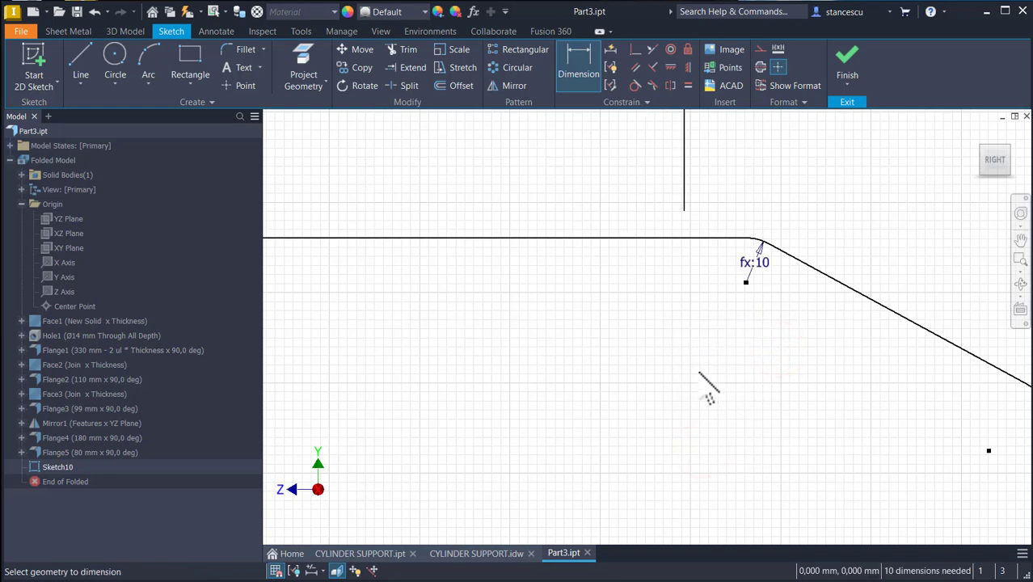
Make the bend arc between the inclined and vertical lines equal to the upper bend arc
{"action": "middle_click_drag", "start_coordinate": [695, 368], "coordinate": [480, 300]}
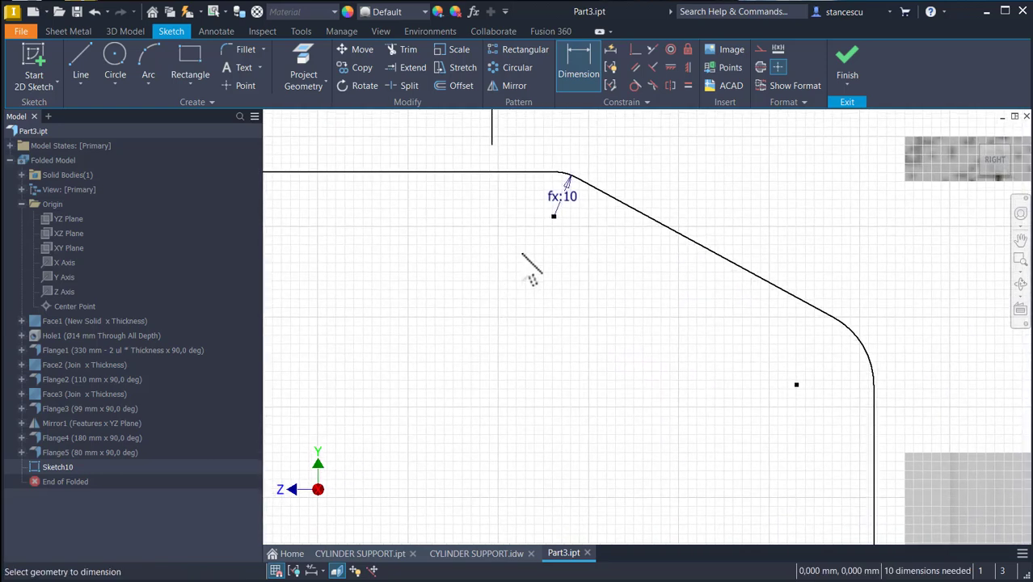
{"action": "left_click", "coordinate": [688, 85]}
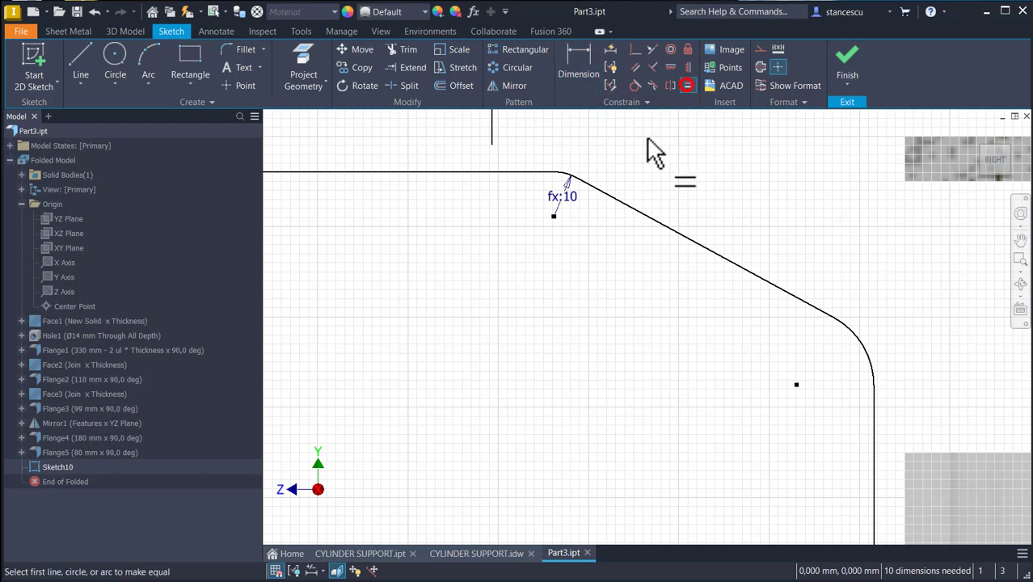
{"action": "left_click", "coordinate": [566, 175]}
{"action": "left_click", "coordinate": [855, 341]}
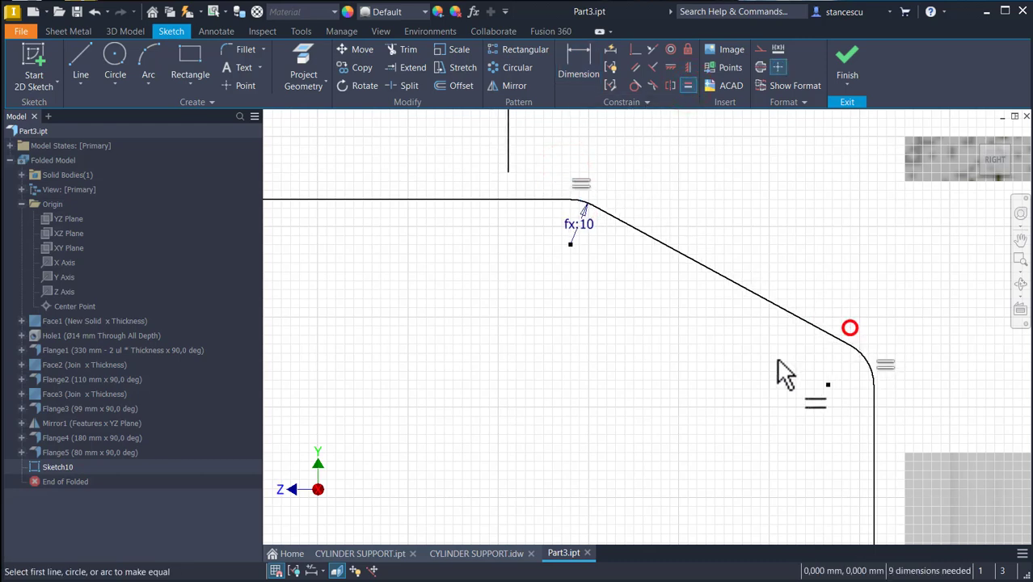
Dimension the radius of the lowest arc, where the profile meets the part's base, as Thickness*2
{"action": "middle_click_drag", "start_coordinate": [693, 371], "coordinate": [611, 231]}
{"action": "middle_click_drag", "start_coordinate": [635, 300], "coordinate": [550, 76]}
{"action": "middle_click_drag", "start_coordinate": [623, 390], "coordinate": [567, 282]}
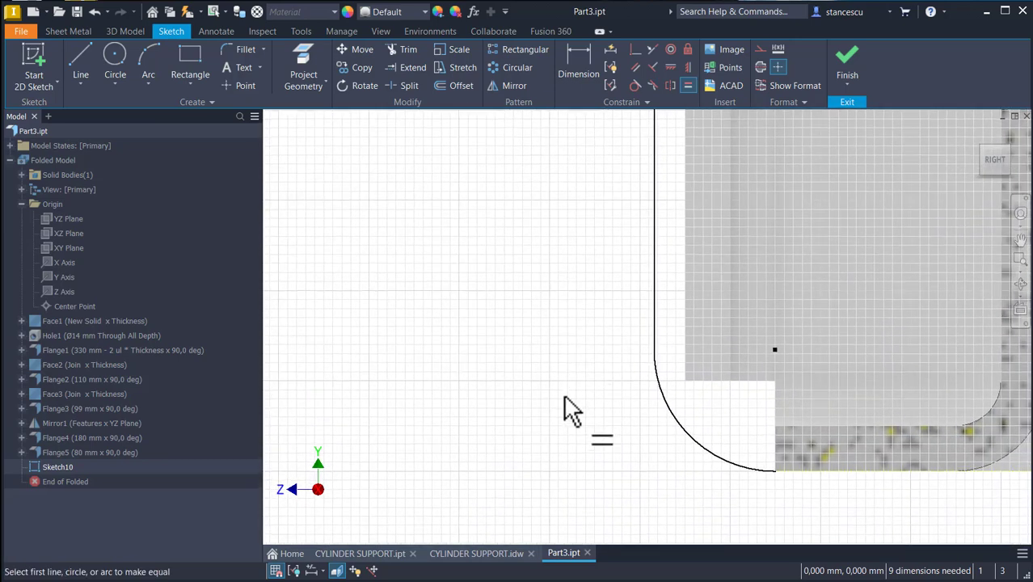
{"action": "left_click", "coordinate": [592, 68]}
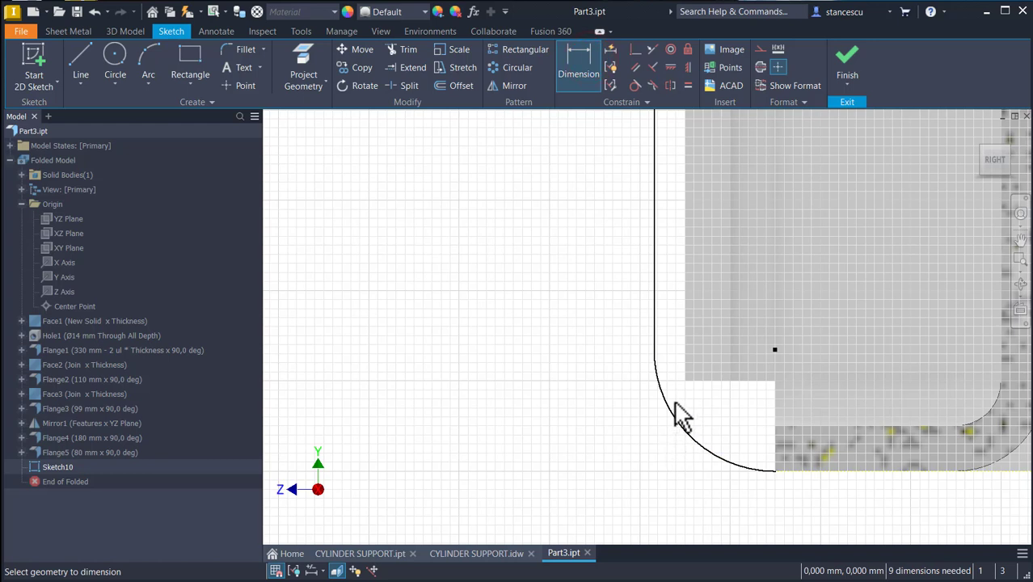
{"action": "left_click", "coordinate": [679, 421]}
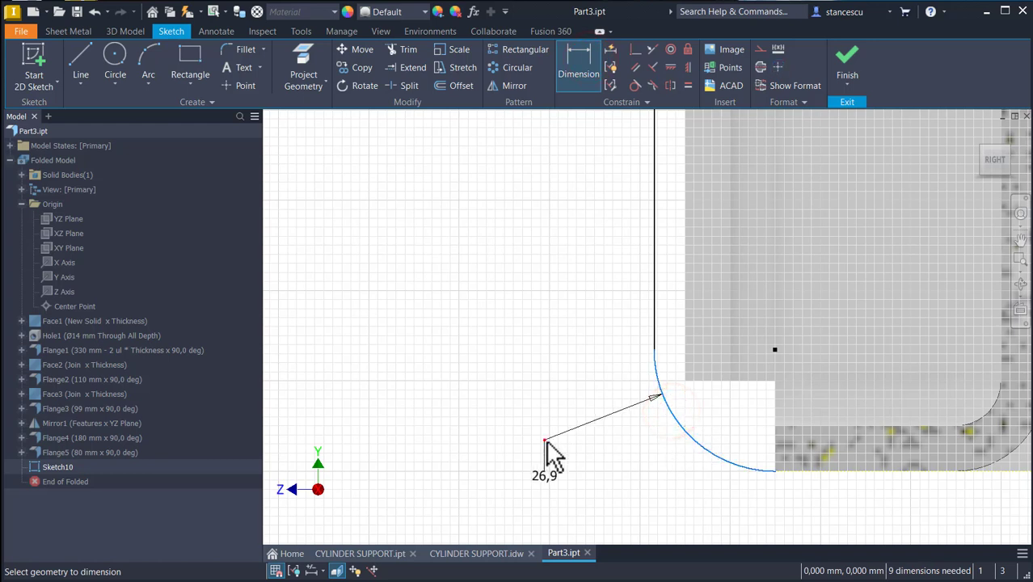
{"action": "left_click", "coordinate": [545, 442]}
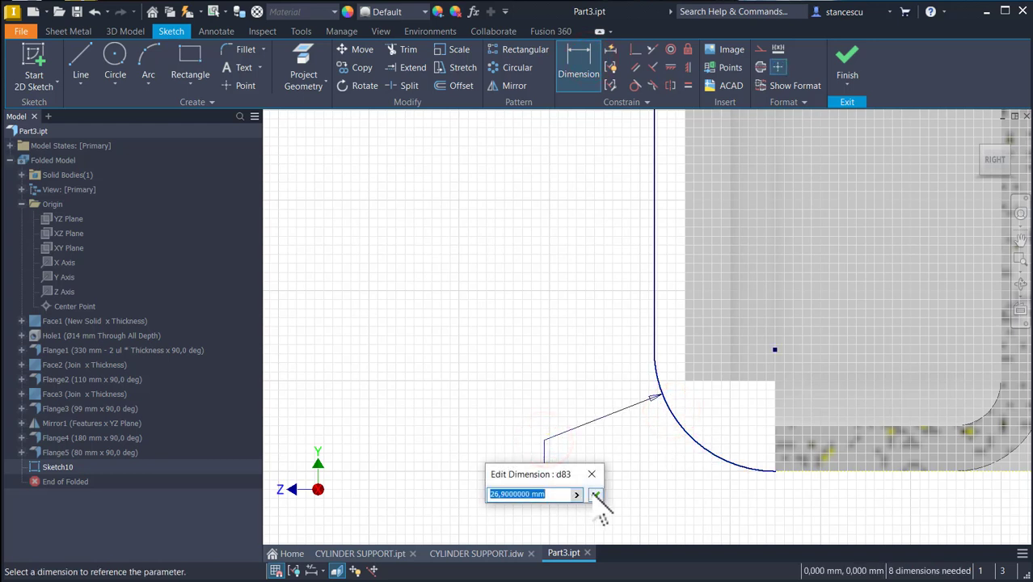
{"action": "left_click", "coordinate": [577, 494]}
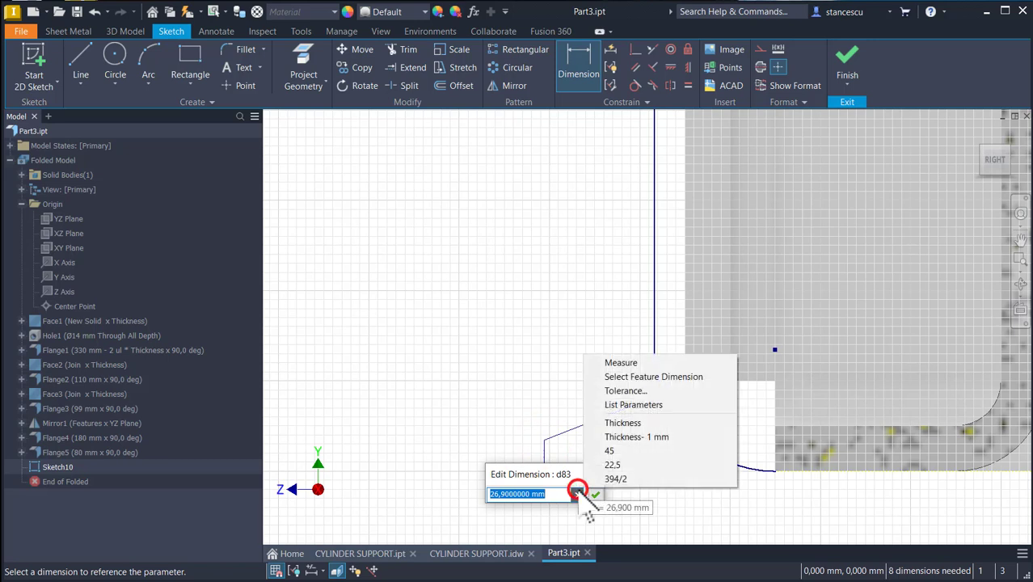
{"action": "left_click", "coordinate": [641, 422]}
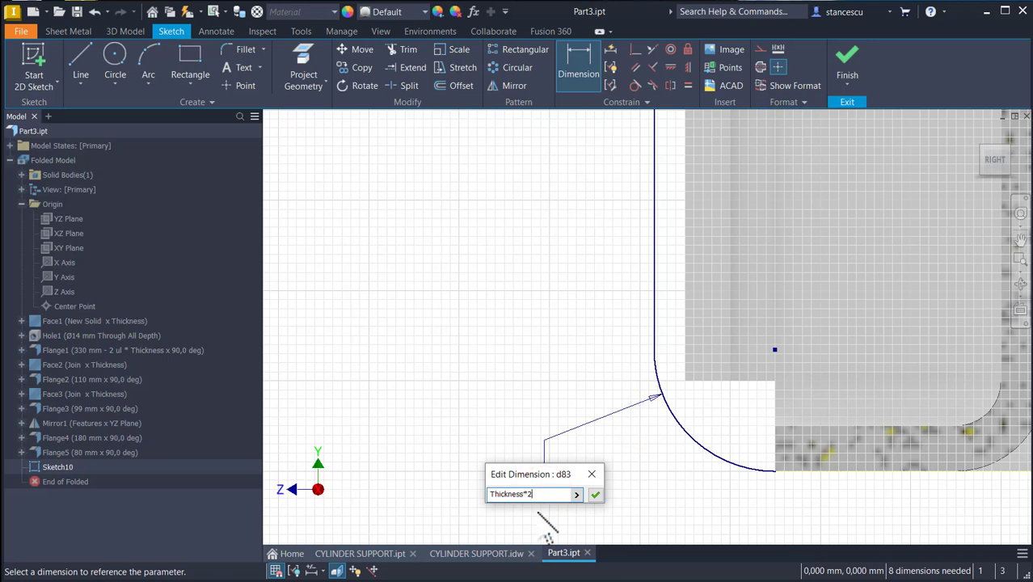
{"action": "left_click", "coordinate": [595, 495]}
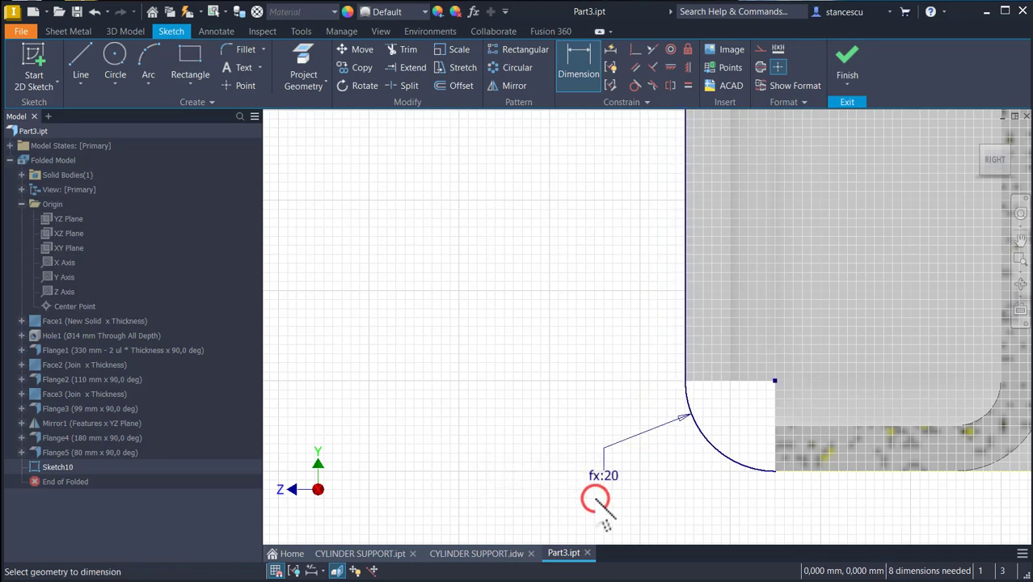
Dimension the vertical distance from the part's bottom edge to the center of the lower bend arc as 152 mm
{"action": "scroll", "coordinate": [593, 346], "scroll_direction": "down", "scroll_amount": 2}
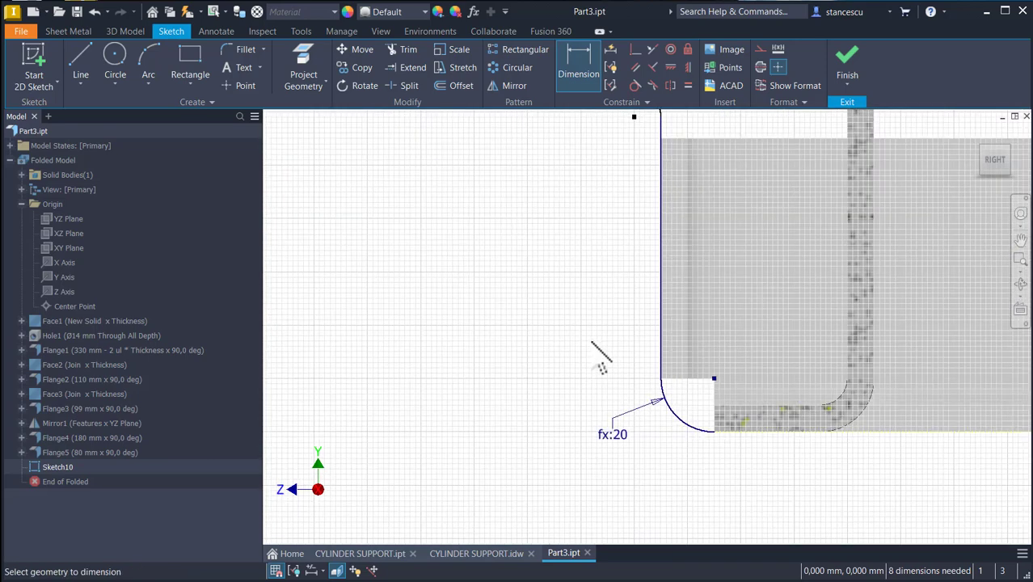
{"action": "mouse_move", "coordinate": [583, 336]}
{"action": "middle_mouse_down"}
{"action": "mouse_move", "coordinate": [593, 409]}
{"action": "mouse_move", "coordinate": [592, 399]}
{"action": "middle_mouse_up"}
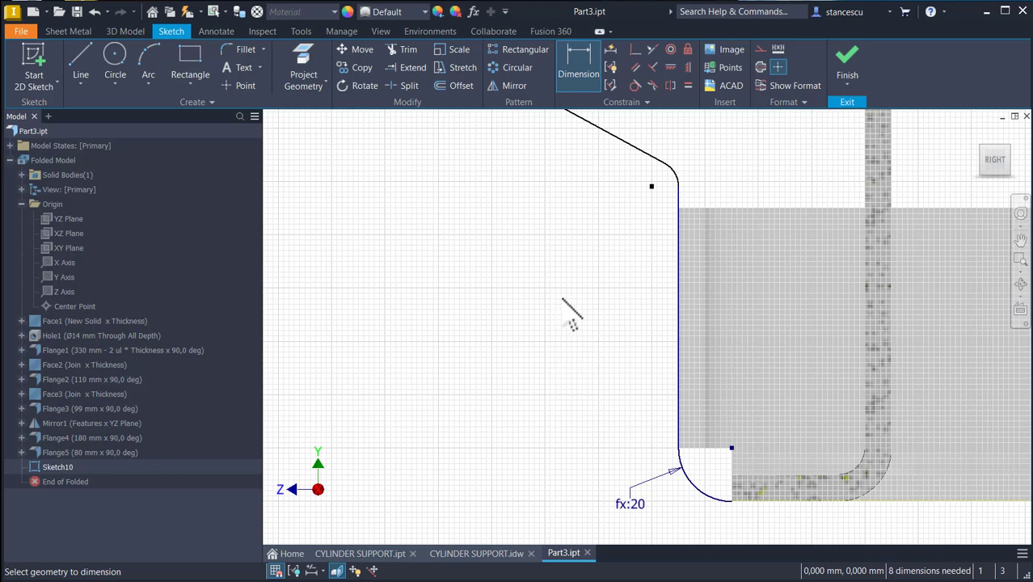
{"action": "left_click", "coordinate": [763, 501]}
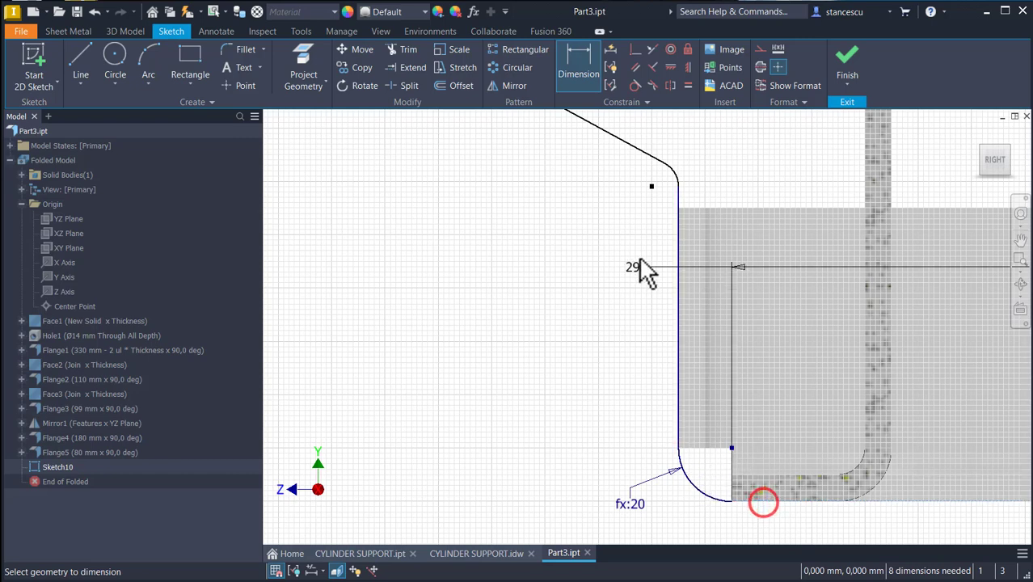
{"action": "left_click", "coordinate": [650, 187]}
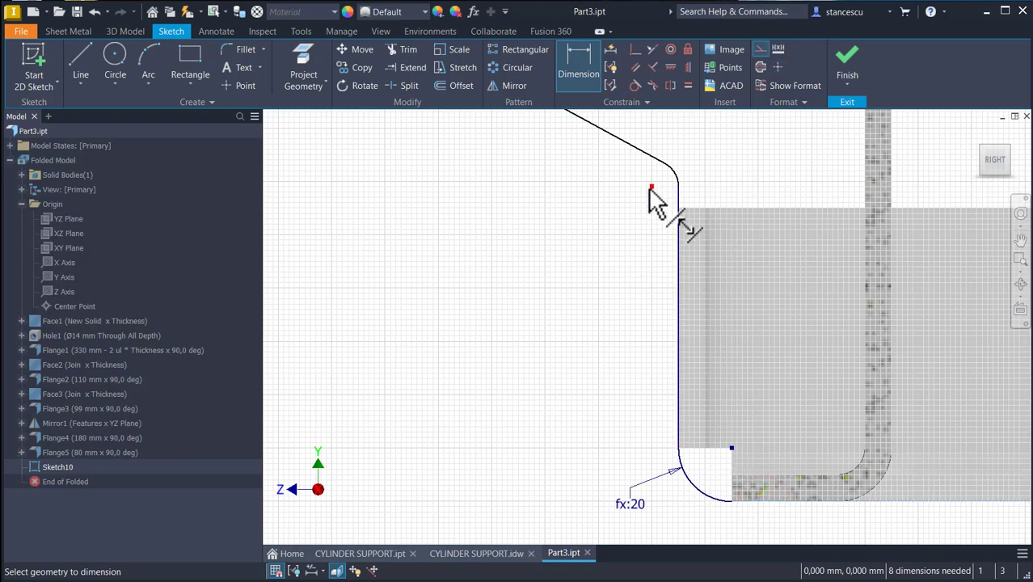
{"action": "left_click", "coordinate": [555, 328]}
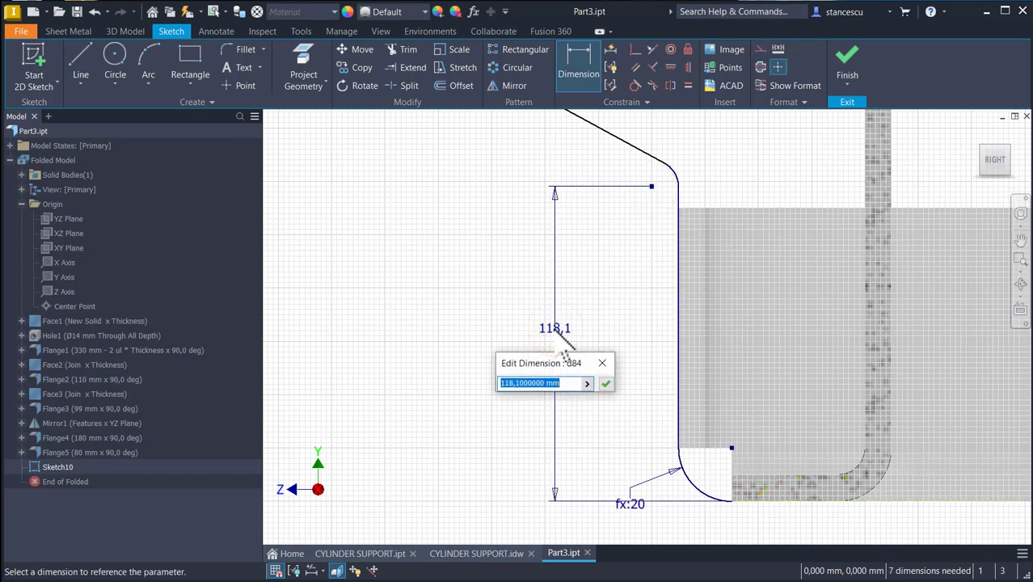
{"action": "key", "text": "Return"}
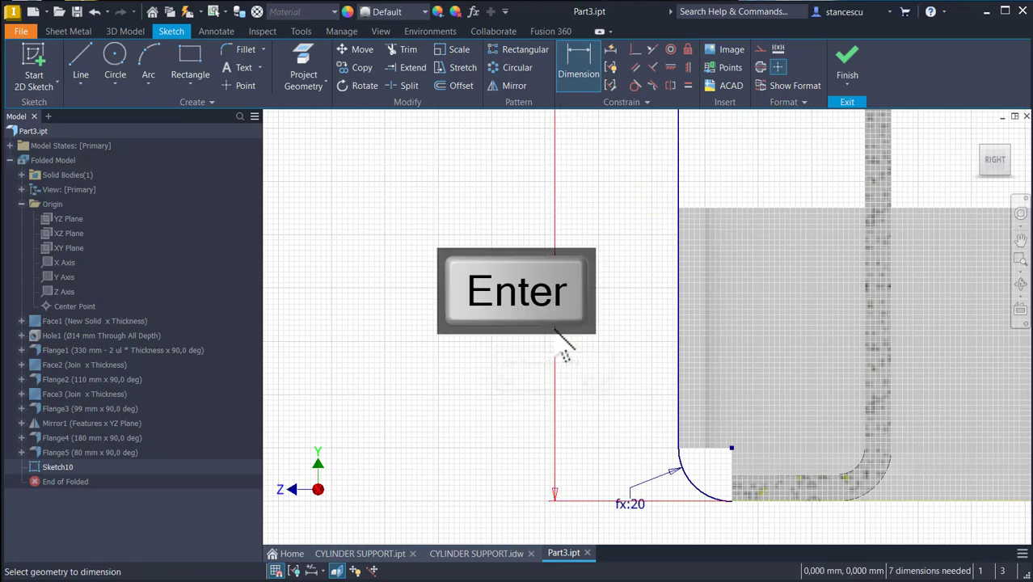
{"action": "key", "text": "Num_Lock"}
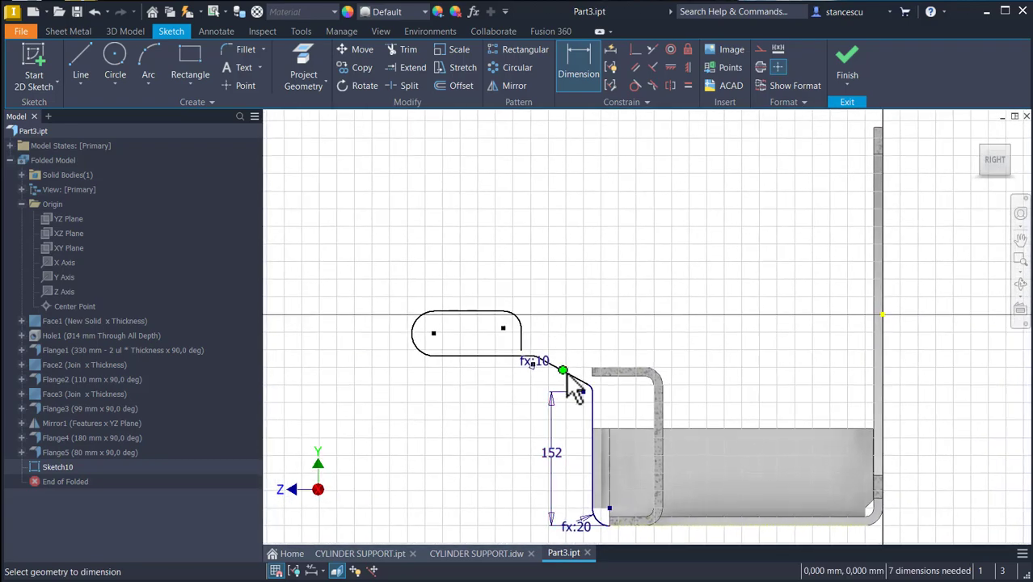
Dimension the angle between the inclined line and the hook's lower horizontal line as 30 degrees
{"action": "scroll", "coordinate": [567, 382], "scroll_direction": "down", "scroll_amount": 3}
{"action": "left_click", "coordinate": [543, 362]}
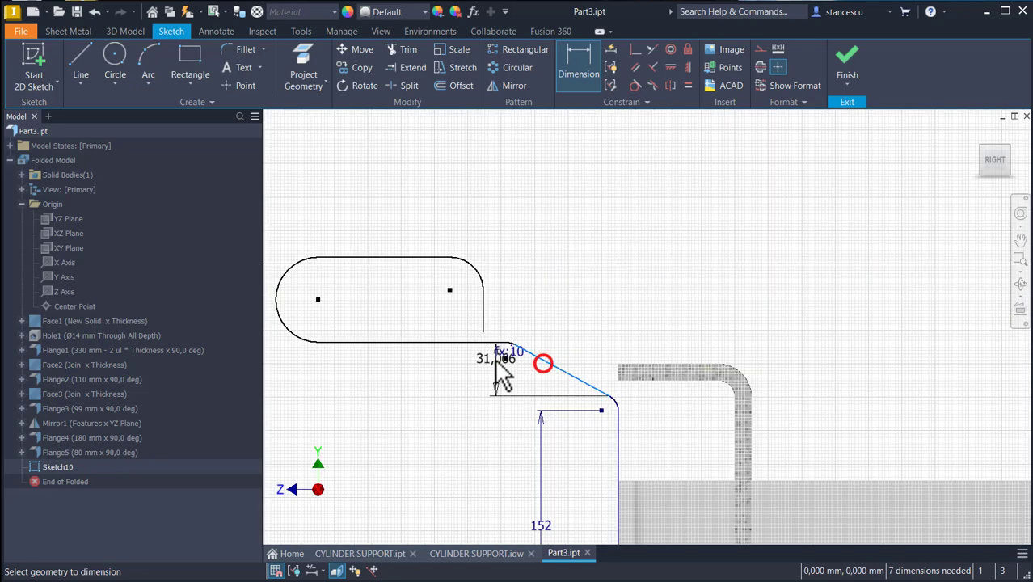
{"action": "left_click", "coordinate": [454, 342]}
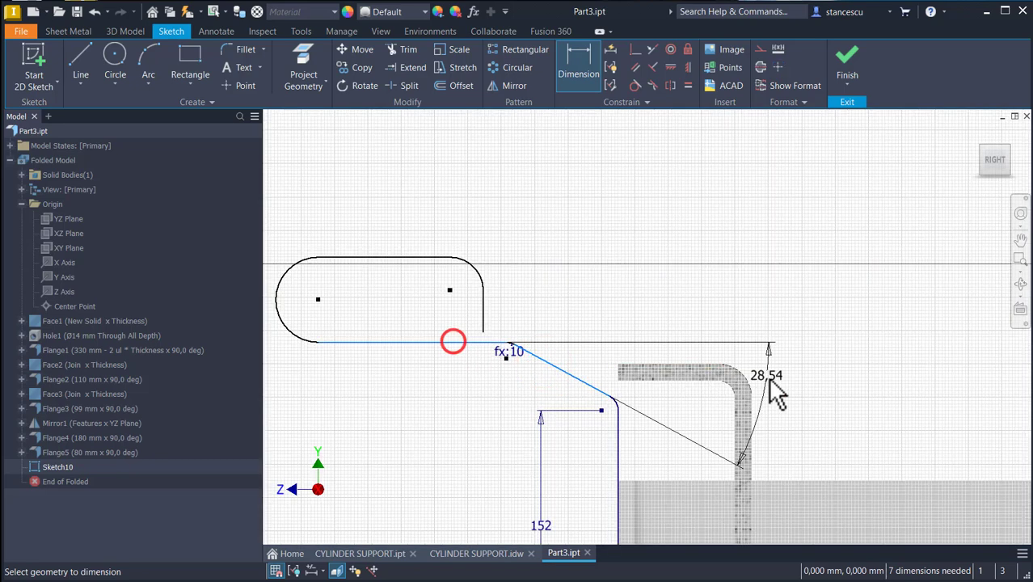
{"action": "left_click", "coordinate": [874, 400]}
{"action": "type", "text": "30"}
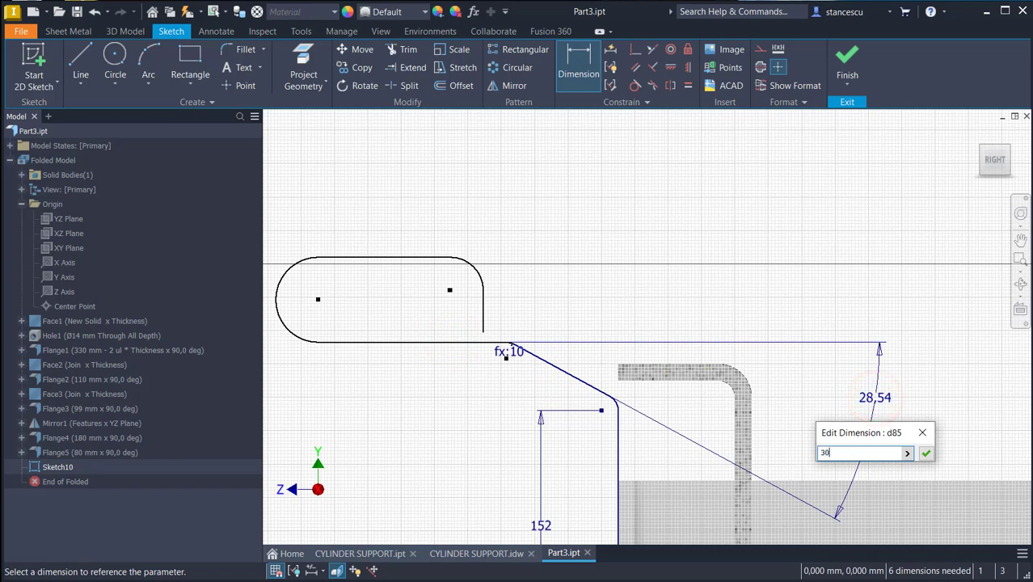
{"action": "key", "text": "Return"}
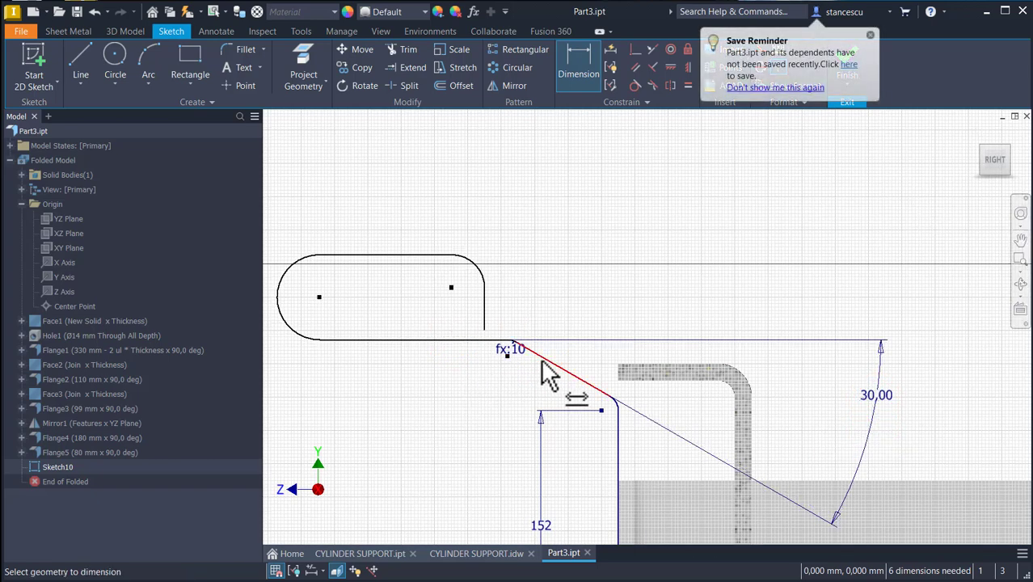
Dimension the length of the inclined line as 120 mm
{"action": "left_click", "coordinate": [540, 360]}
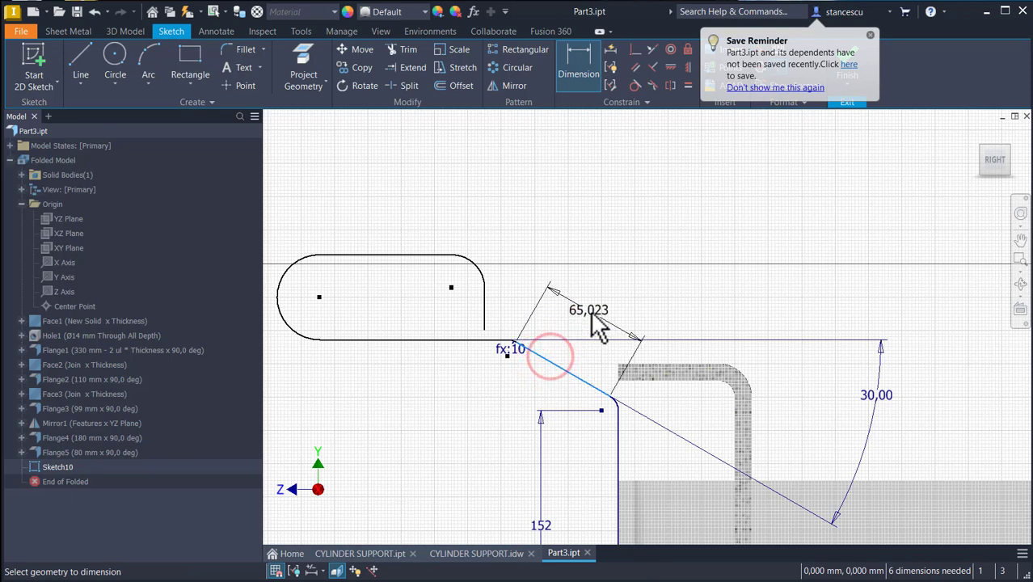
{"action": "left_click", "coordinate": [589, 310]}
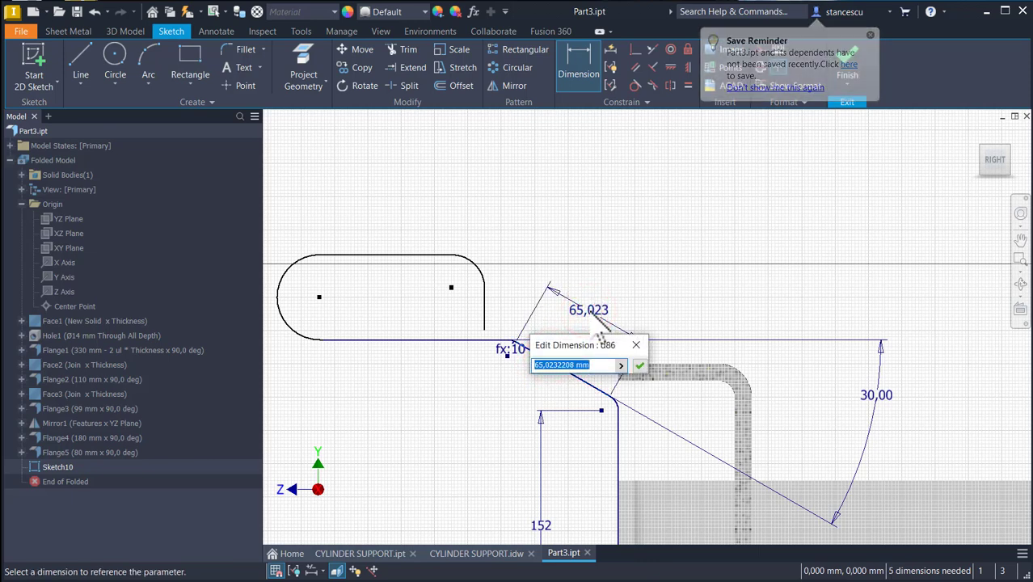
{"action": "type", "text": "120"}
{"action": "key", "text": "Return"}
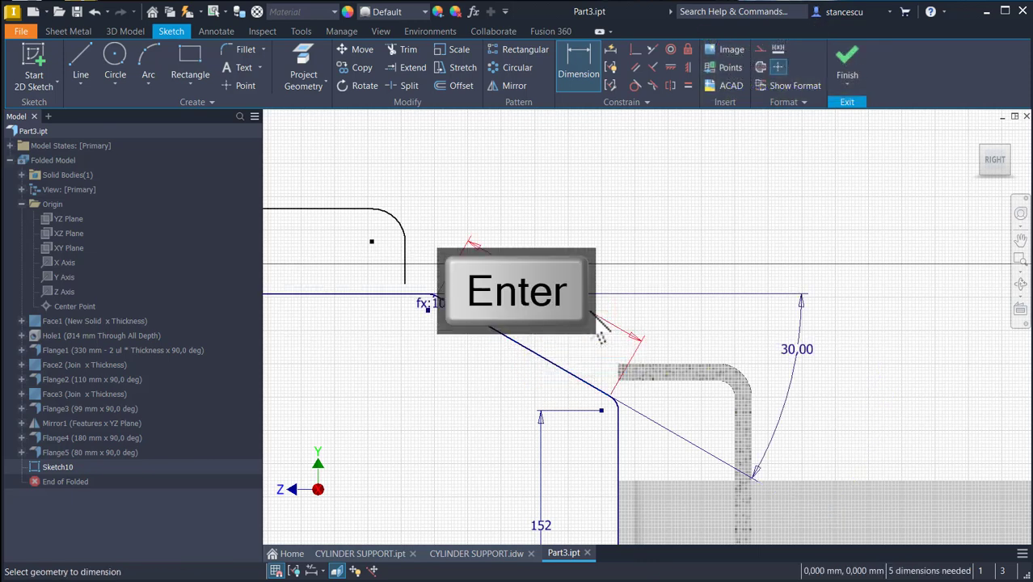
Dimension the horizontal distance from the long vertical line to the center of the hook's large end arc as 235 mm
{"action": "mouse_move", "coordinate": [409, 414]}
{"action": "middle_mouse_down"}
{"action": "mouse_move", "coordinate": [831, 405]}
{"action": "mouse_move", "coordinate": [734, 431]}
{"action": "mouse_move", "coordinate": [742, 444]}
{"action": "middle_mouse_up"}
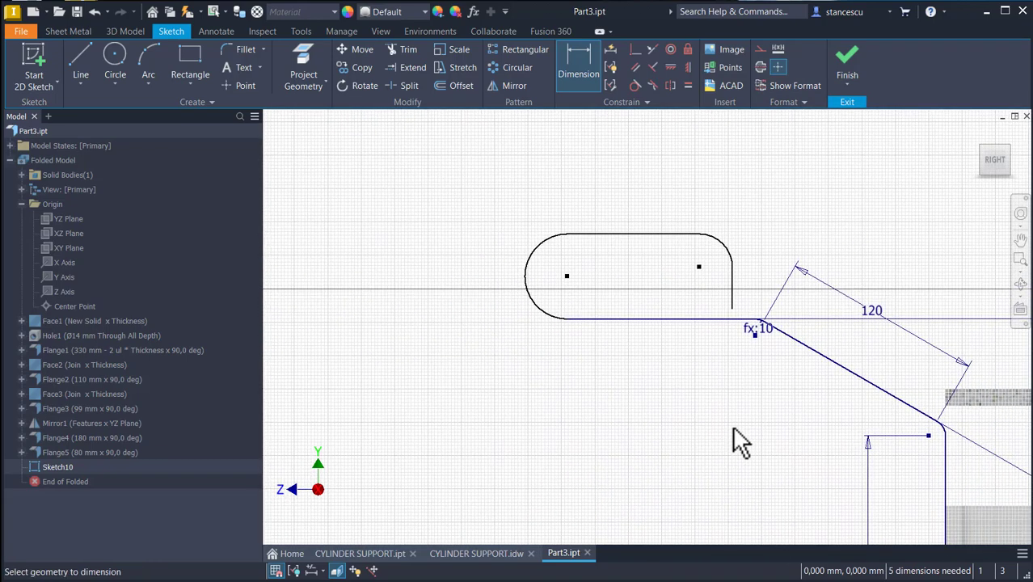
{"action": "middle_click_drag", "start_coordinate": [781, 426], "coordinate": [761, 282]}
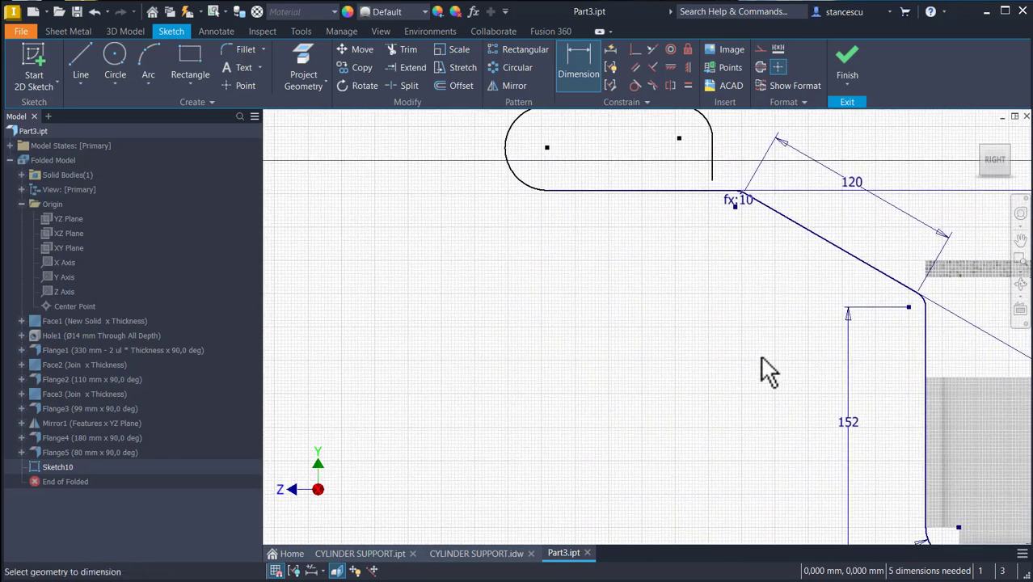
{"action": "left_click", "coordinate": [924, 422]}
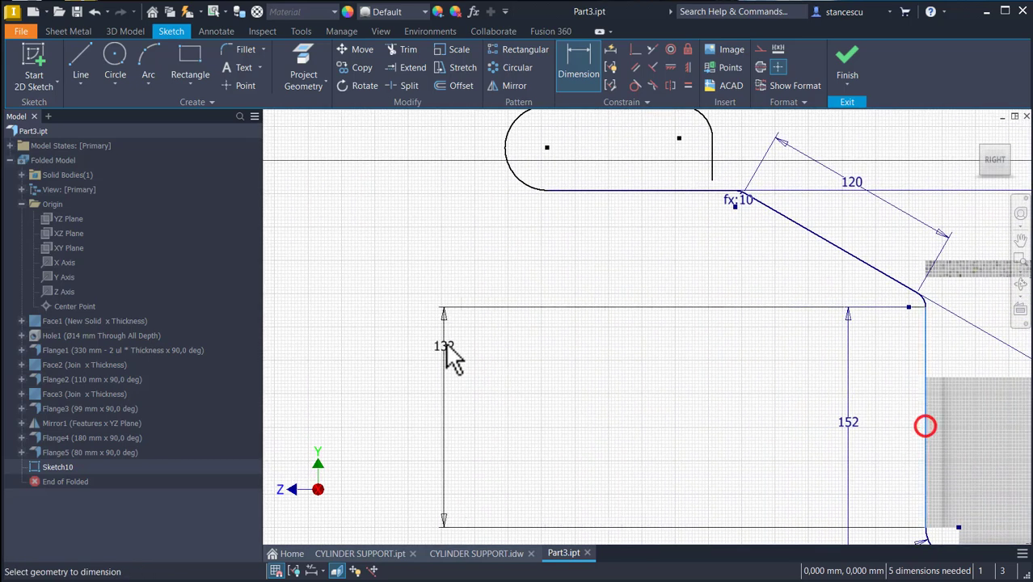
{"action": "left_click", "coordinate": [547, 150]}
{"action": "middle_click_drag", "start_coordinate": [689, 475], "coordinate": [635, 277]}
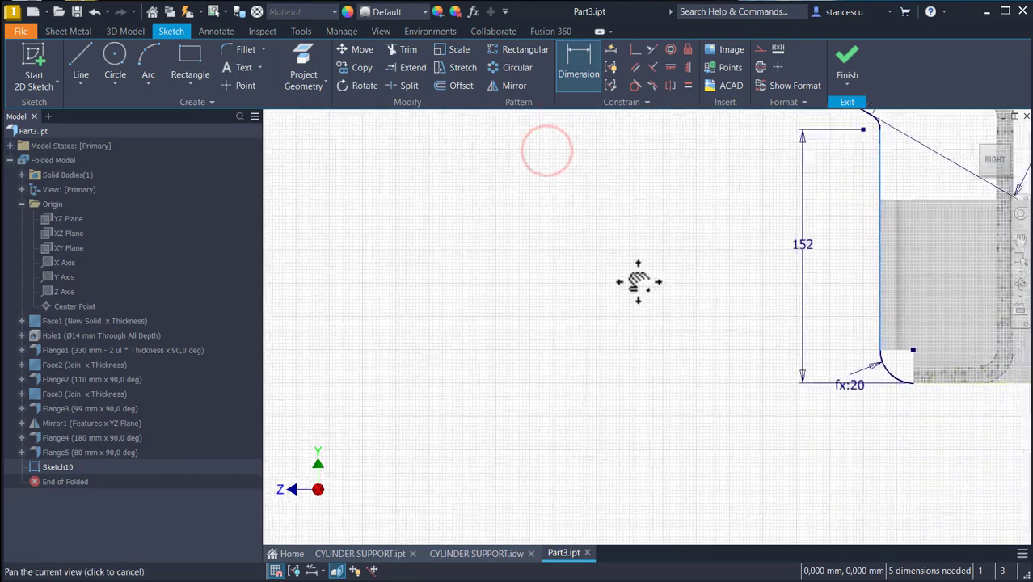
{"action": "left_click", "coordinate": [675, 429]}
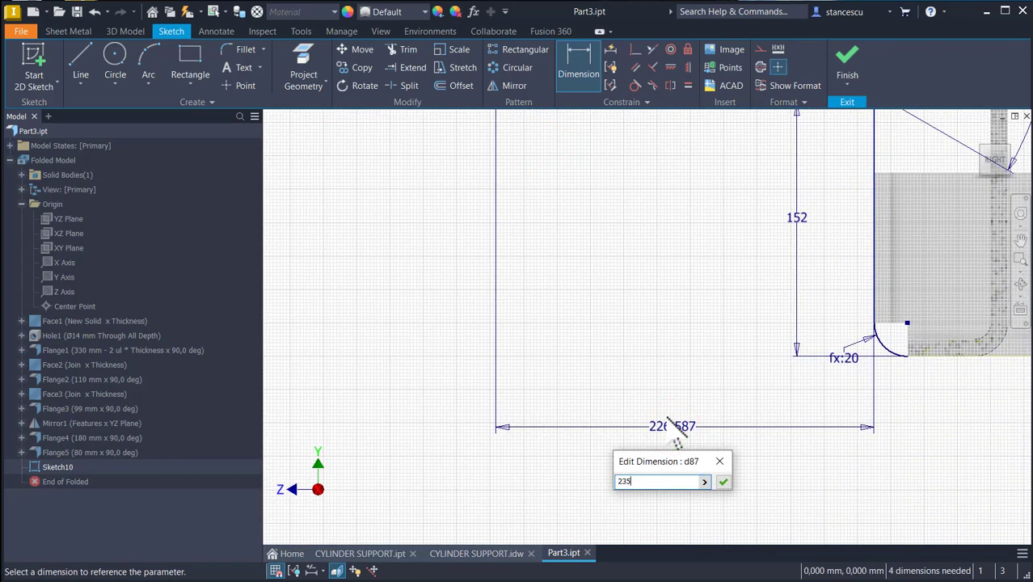
{"action": "key", "text": "Return"}
Dimension the radius of the hook's large end arc as 30 mm
{"action": "middle_click_drag", "start_coordinate": [671, 355], "coordinate": [692, 576]}
{"action": "middle_click_drag", "start_coordinate": [615, 426], "coordinate": [722, 528]}
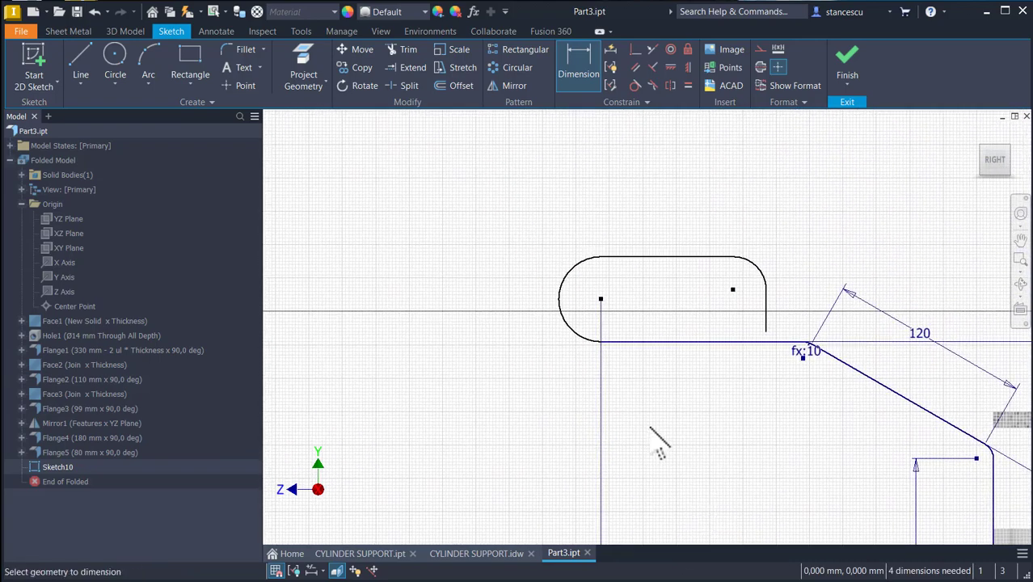
{"action": "left_click", "coordinate": [566, 296]}
{"action": "left_click", "coordinate": [524, 244]}
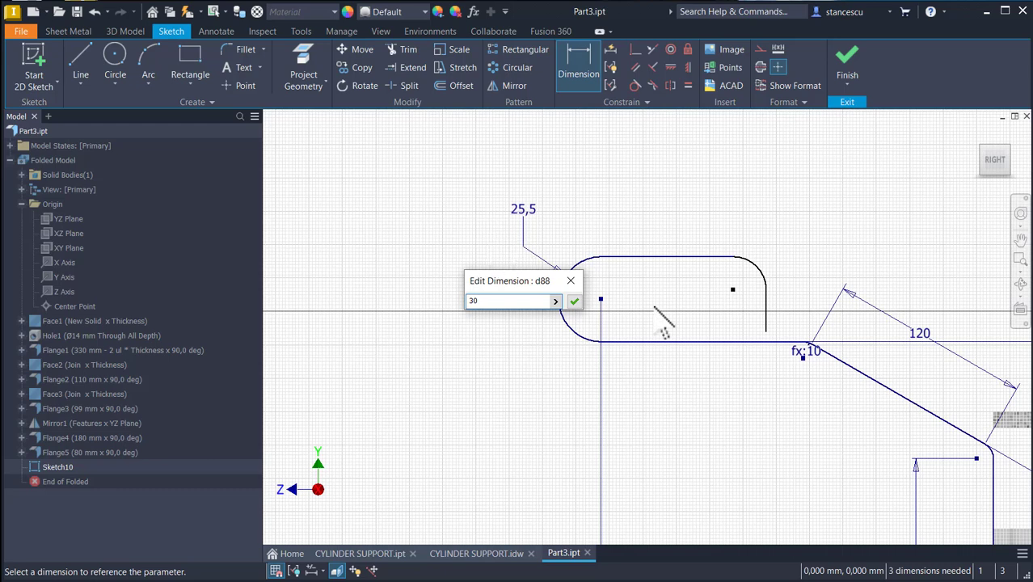
{"action": "left_click", "coordinate": [575, 302]}
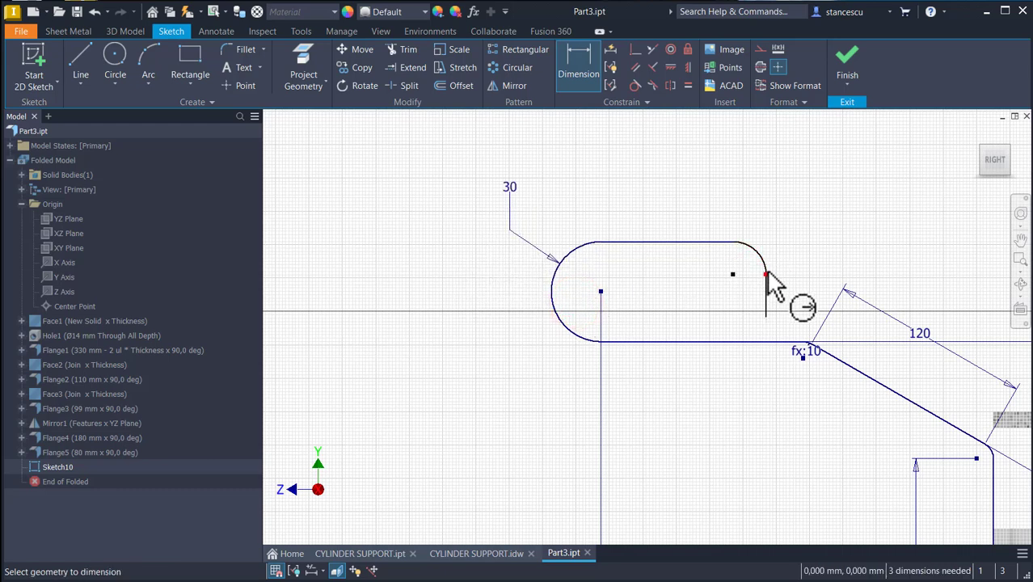
Make the arc above the hook's short vertical line equal to the 30 mm end arc
{"action": "left_click", "coordinate": [689, 85]}
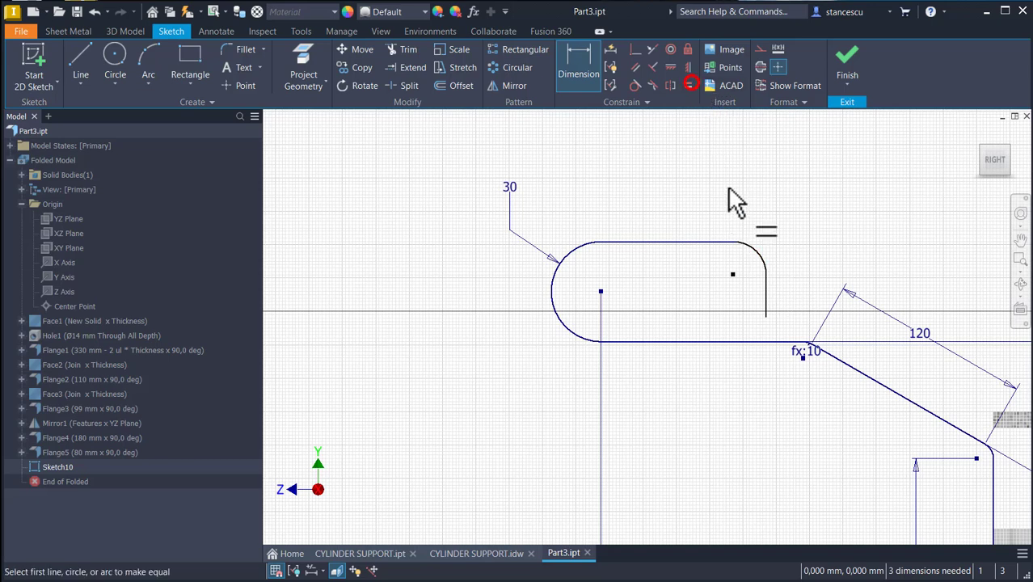
{"action": "left_click", "coordinate": [763, 267]}
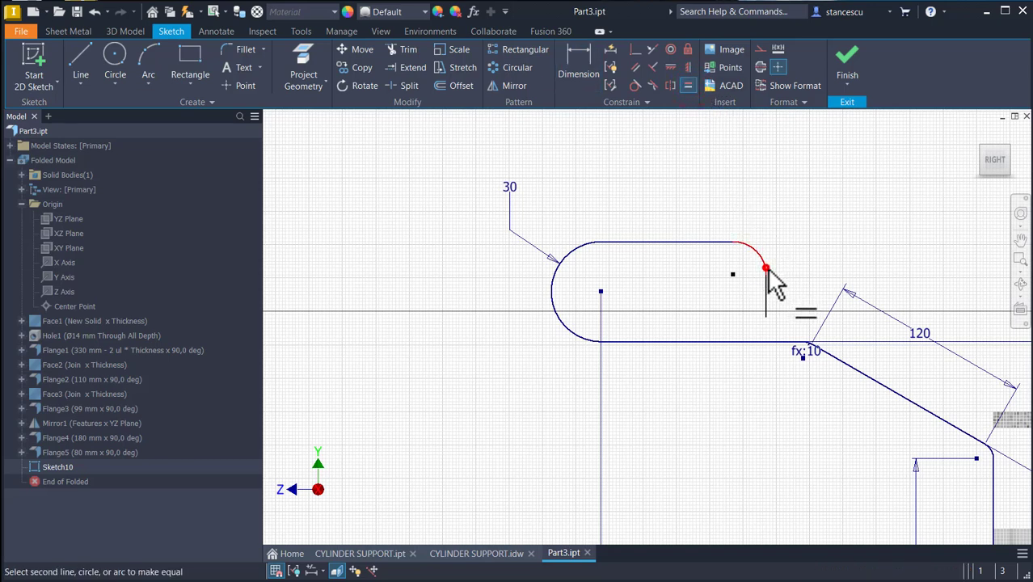
{"action": "left_click", "coordinate": [563, 299]}
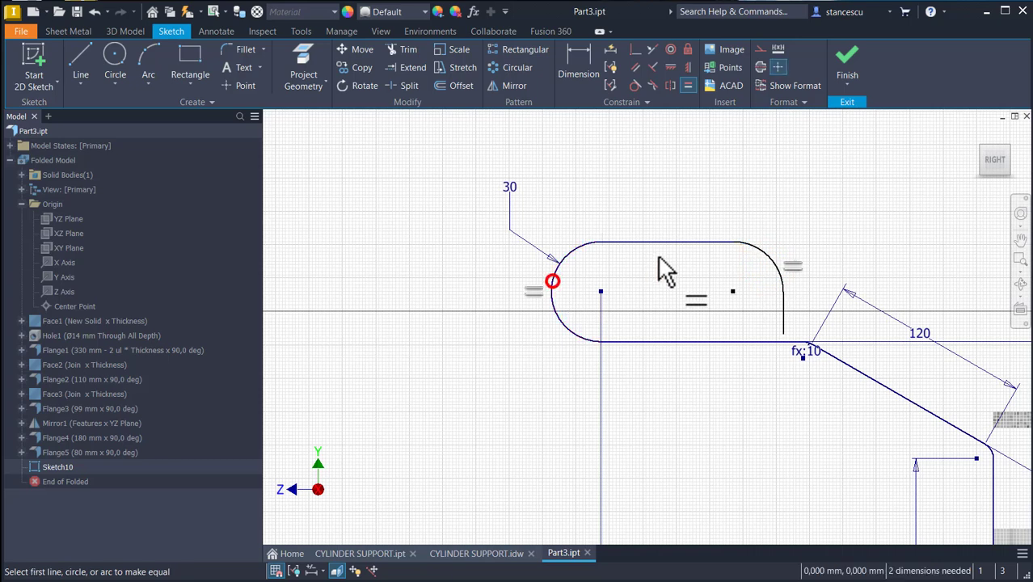
Dimension the length of the hook's short vertical line as 19 mm
{"action": "left_click", "coordinate": [575, 60]}
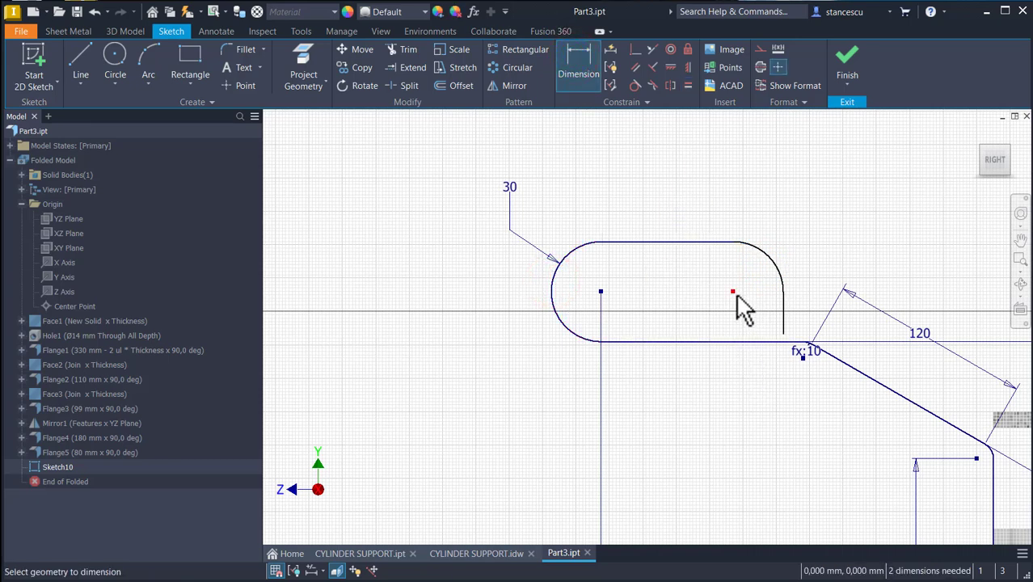
{"action": "left_click", "coordinate": [784, 304]}
{"action": "left_click", "coordinate": [801, 319]}
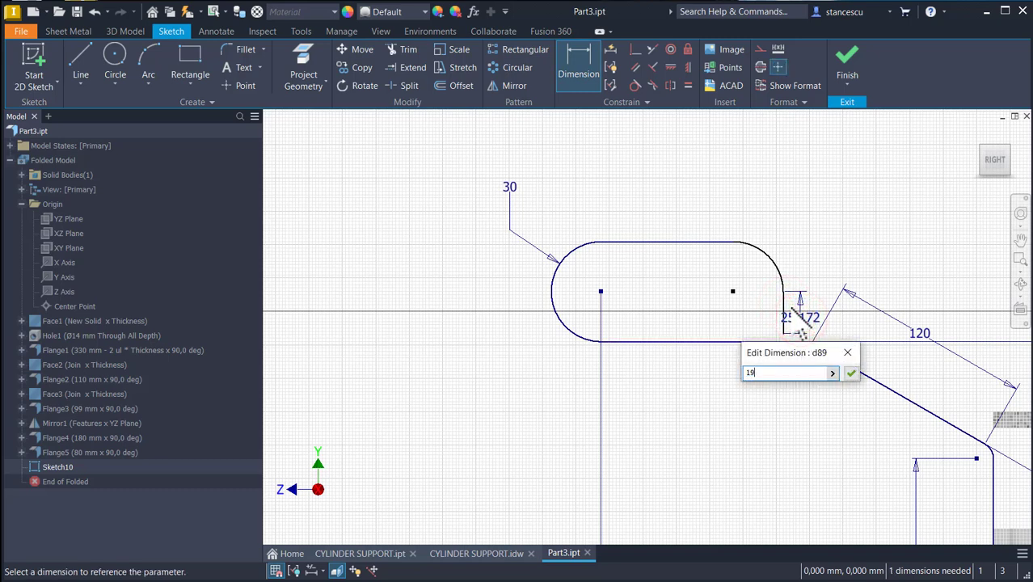
{"action": "type", "text": "19"}
{"action": "key", "text": "Return"}
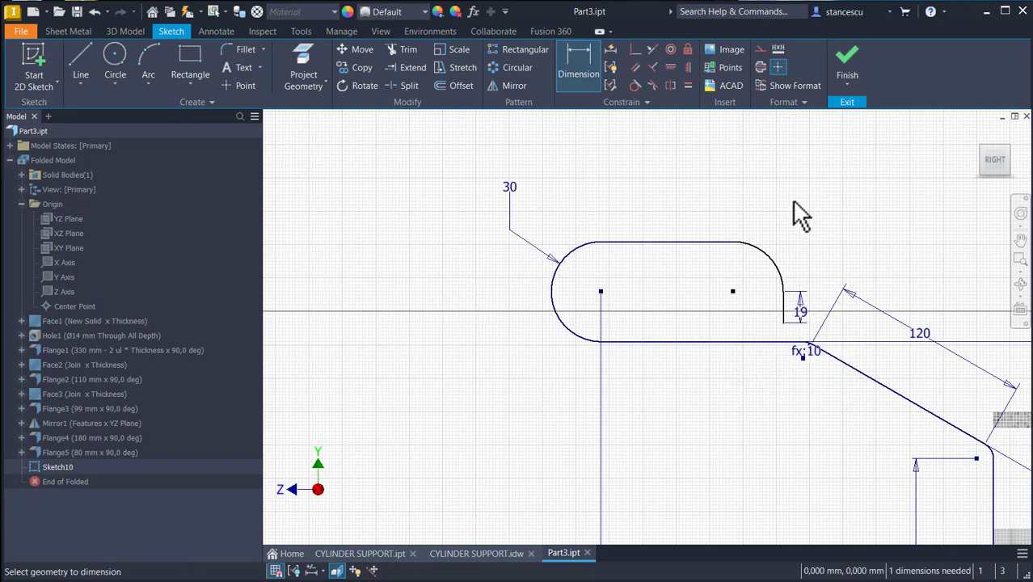
Dimension the hook's upper horizontal line as 90 mm and finish the sketch
{"action": "key", "text": "Home"}
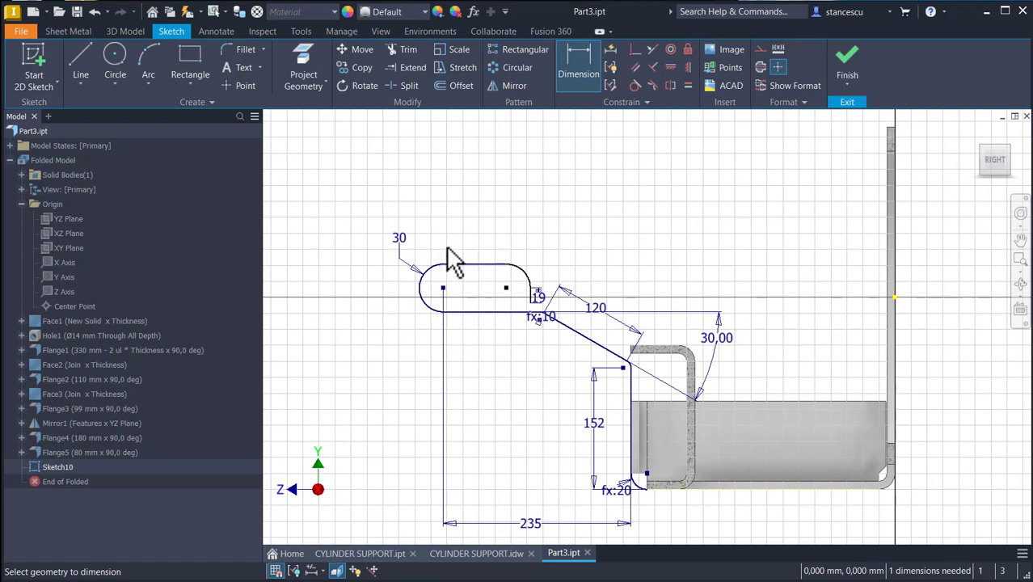
{"action": "left_click", "coordinate": [482, 264]}
{"action": "left_click", "coordinate": [477, 234]}
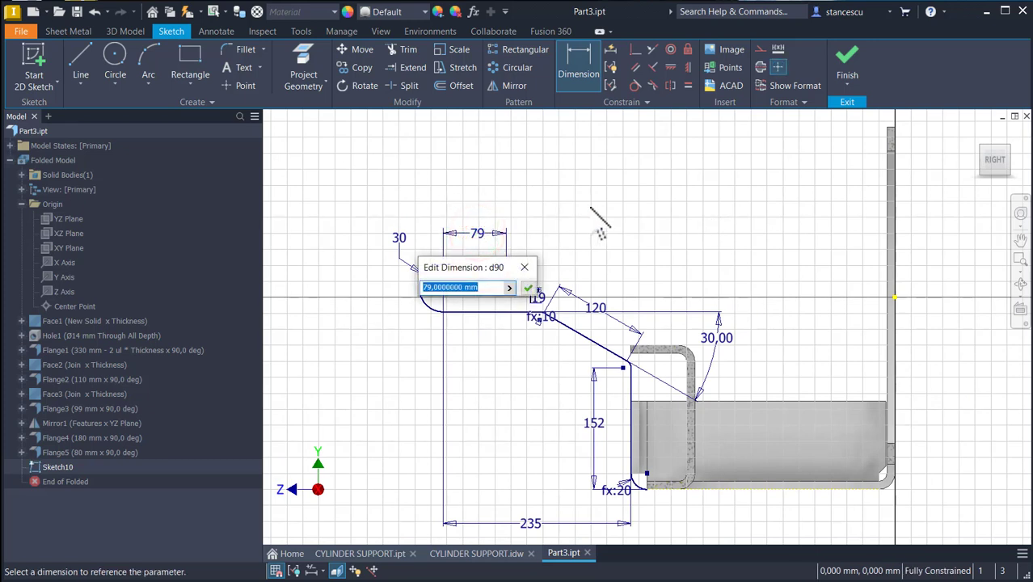
{"action": "key", "text": "Return"}
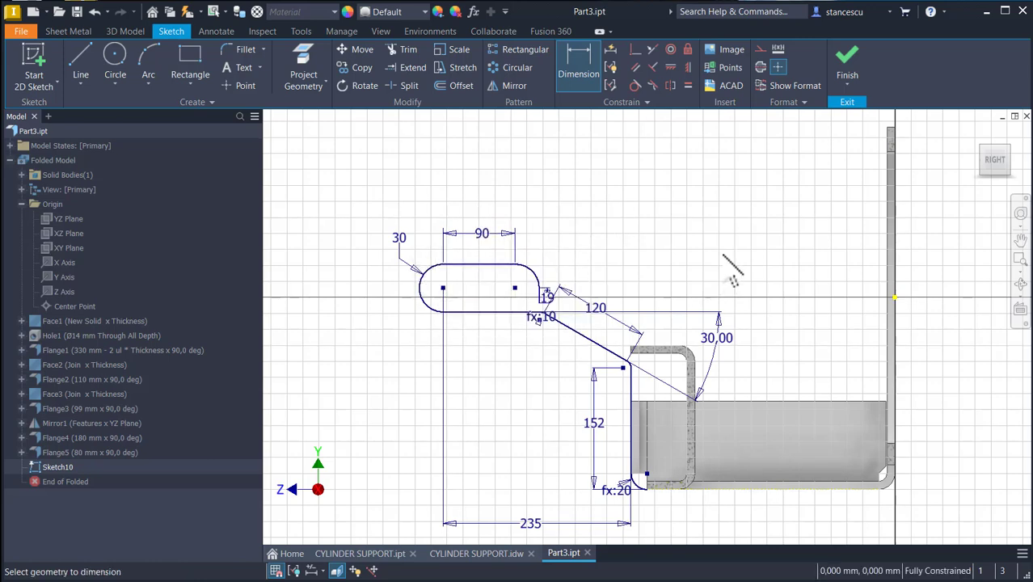
{"action": "left_click", "coordinate": [847, 63]}
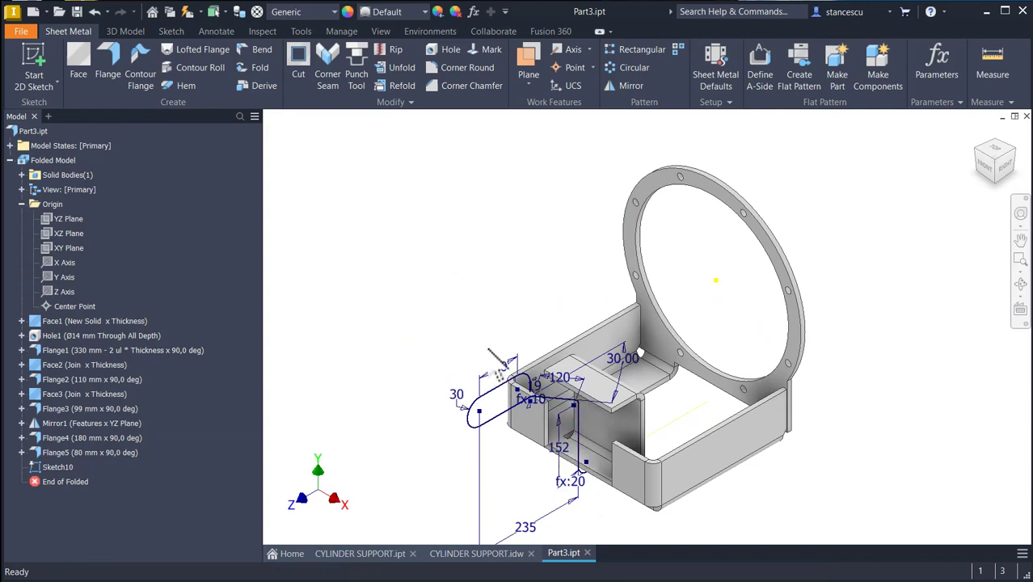
Set up a Contour Flange of the hook profile on the base's lower front edge, using the first offset direction
{"action": "left_click", "coordinate": [139, 61]}
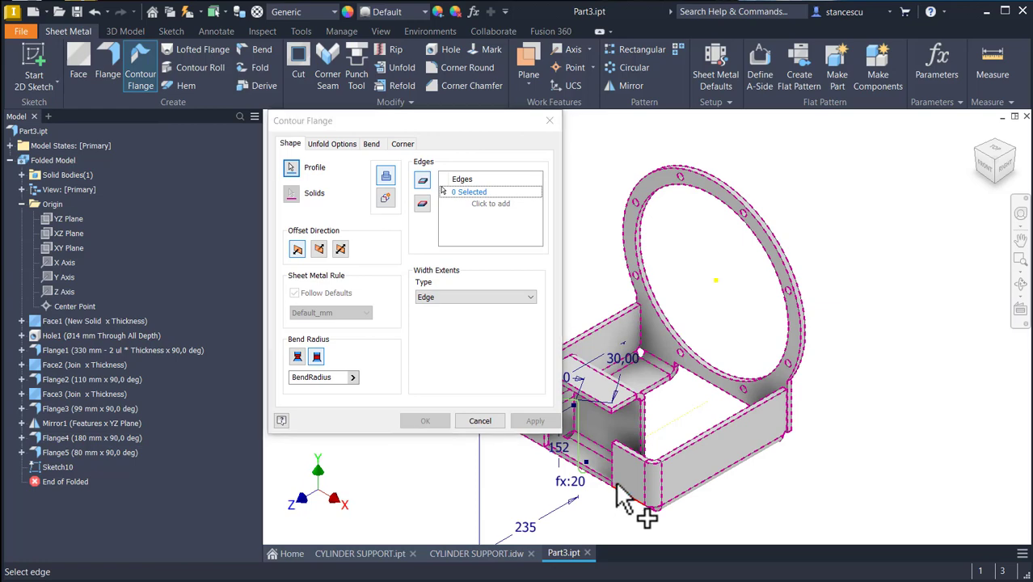
{"action": "middle_click_drag", "start_coordinate": [622, 512], "coordinate": [711, 401]}
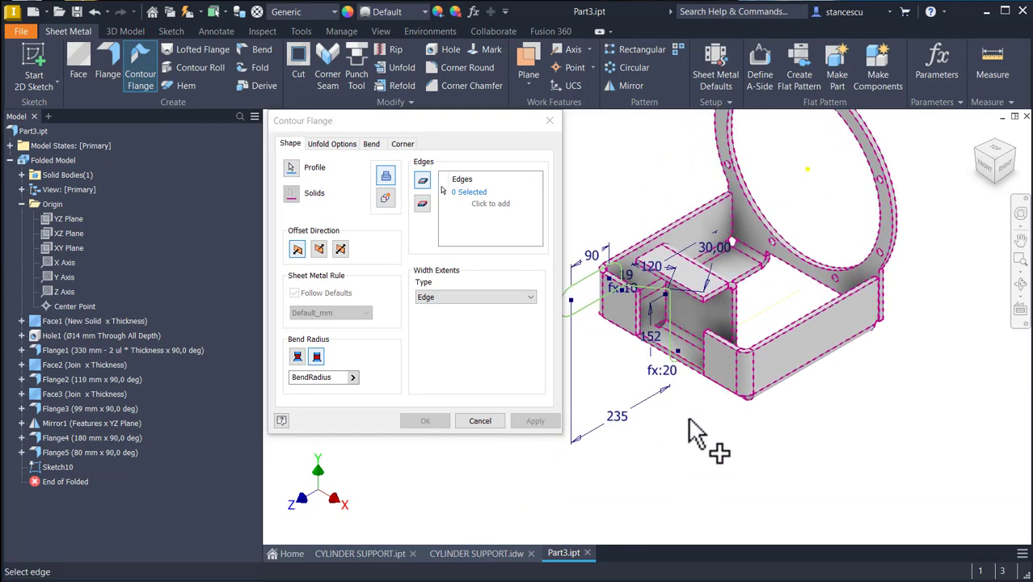
{"action": "middle_click_drag", "start_coordinate": [691, 432], "coordinate": [290, 284], "text": "shift"}
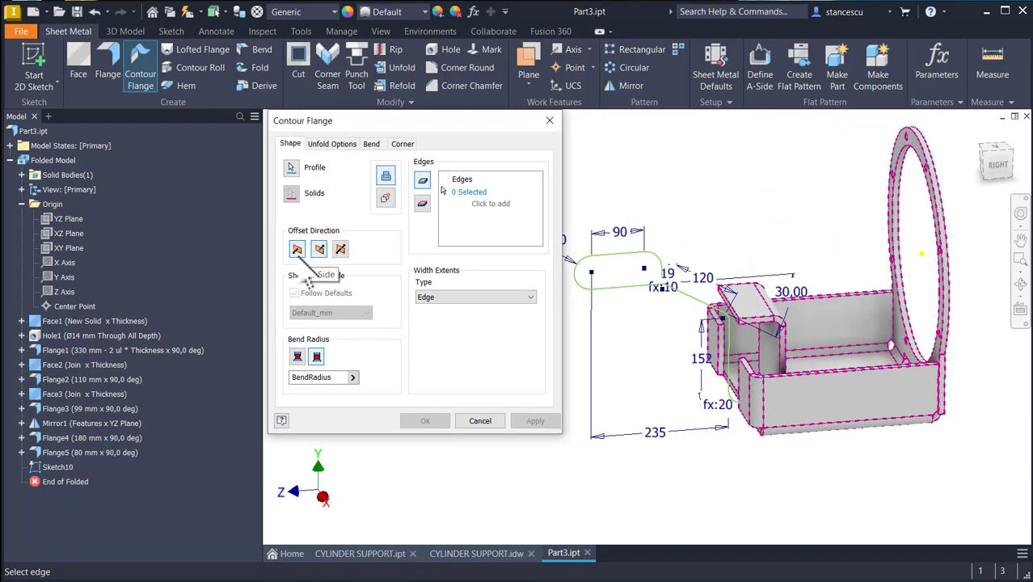
{"action": "scroll", "coordinate": [641, 420], "scroll_direction": "up", "scroll_amount": 5}
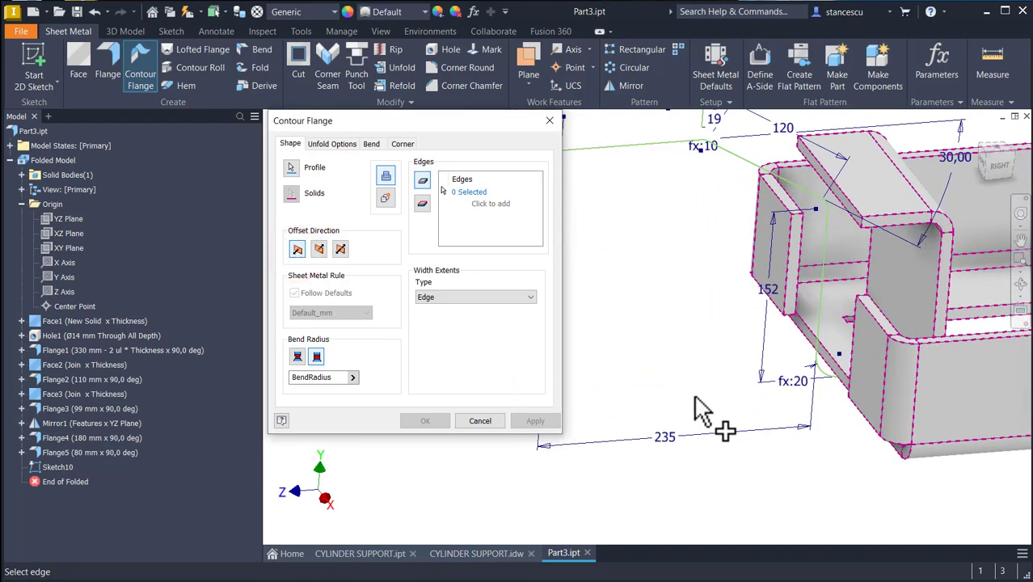
{"action": "middle_click_drag", "start_coordinate": [697, 405], "coordinate": [855, 449], "text": "shift"}
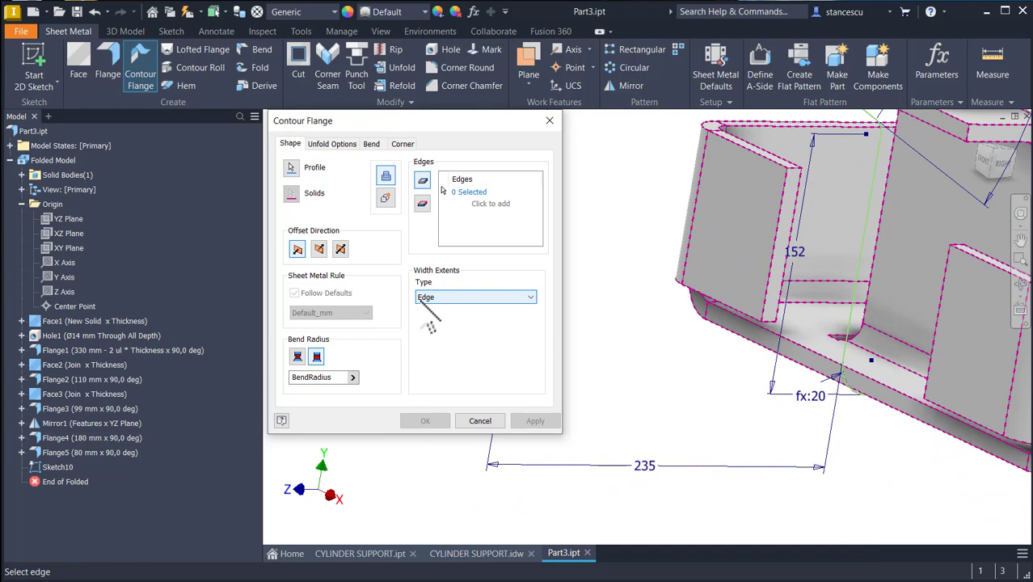
{"action": "left_click", "coordinate": [888, 416]}
{"action": "middle_click_drag", "start_coordinate": [873, 459], "coordinate": [835, 249], "text": "shift"}
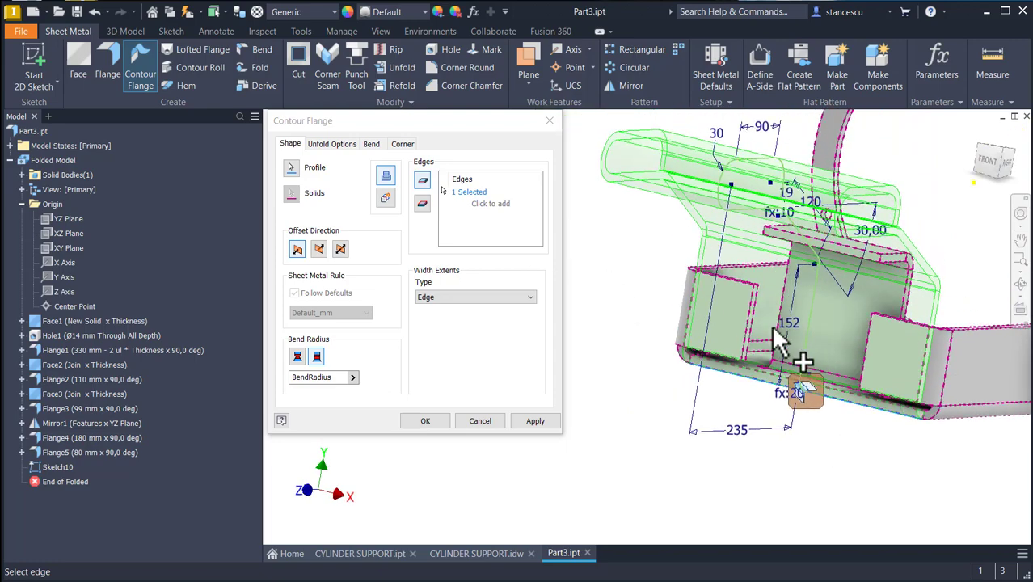
{"action": "middle_click_drag", "start_coordinate": [774, 328], "coordinate": [604, 368], "text": "shift"}
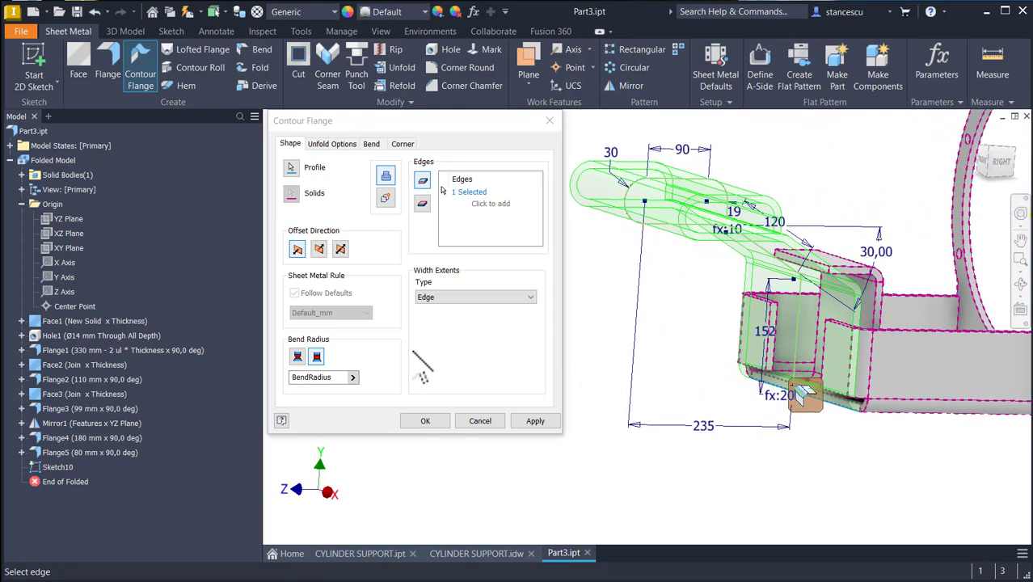
{"action": "left_click", "coordinate": [319, 249]}
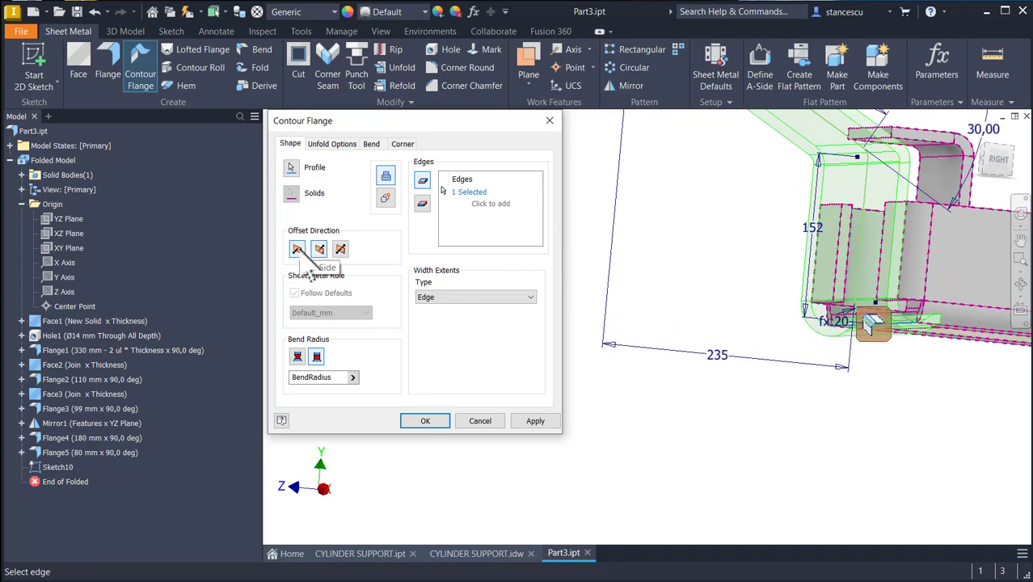
{"action": "left_click", "coordinate": [299, 249]}
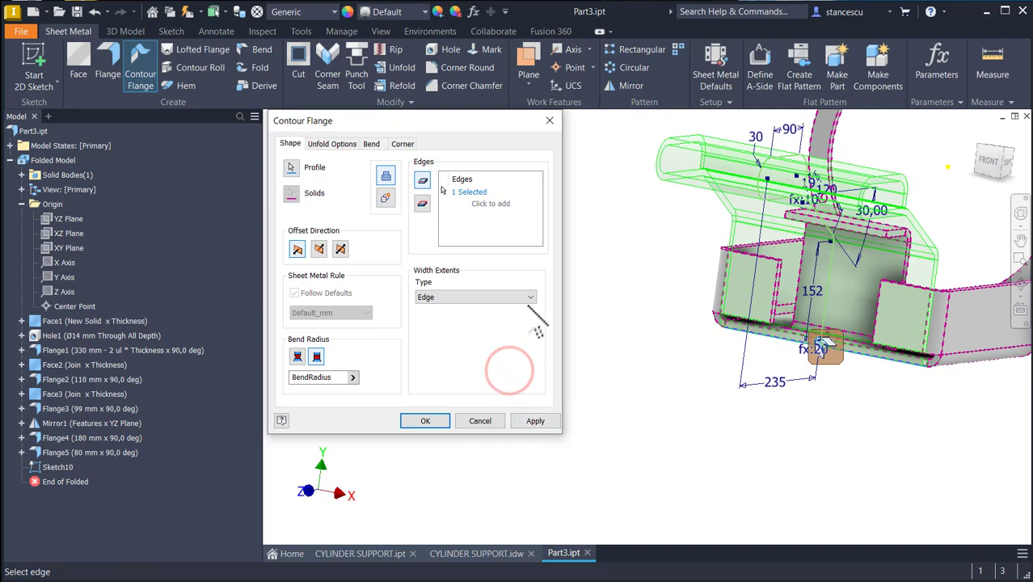
Set the contour flange's extents to a centered width of 160 mm and create it
{"action": "left_click", "coordinate": [530, 297]}
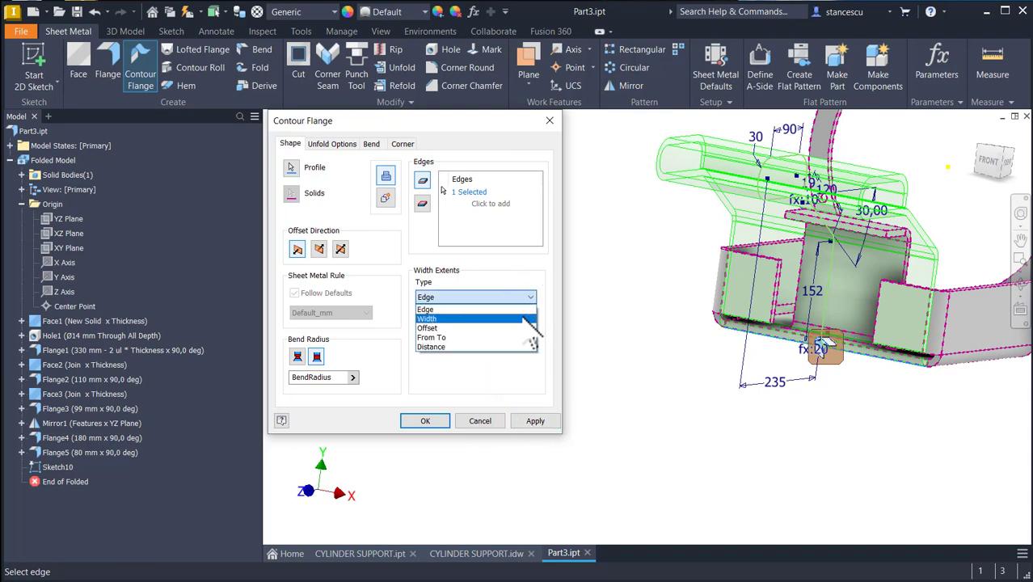
{"action": "left_click", "coordinate": [524, 317]}
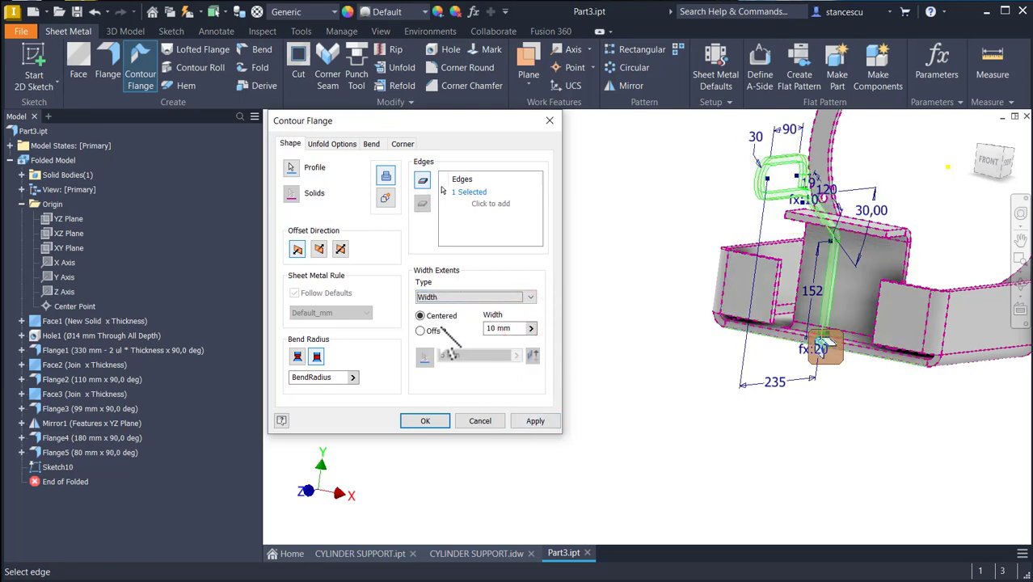
{"action": "left_click", "coordinate": [510, 330]}
{"action": "type", "text": "160"}
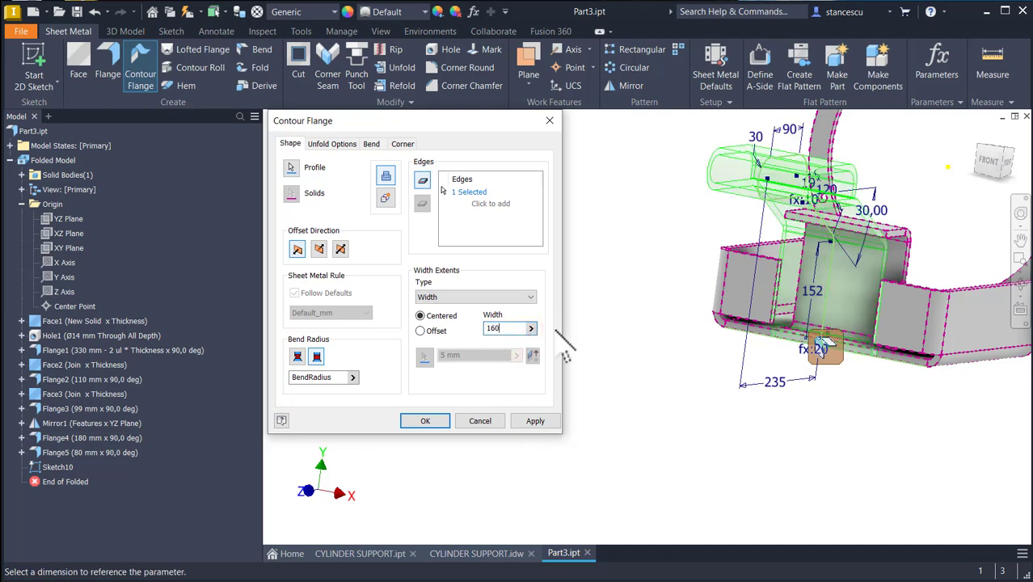
{"action": "left_click", "coordinate": [442, 419]}
Examine the finished contour flange in the home view and the sketch, bend and corner items nested under it
{"action": "key", "text": "Num_Lock"}
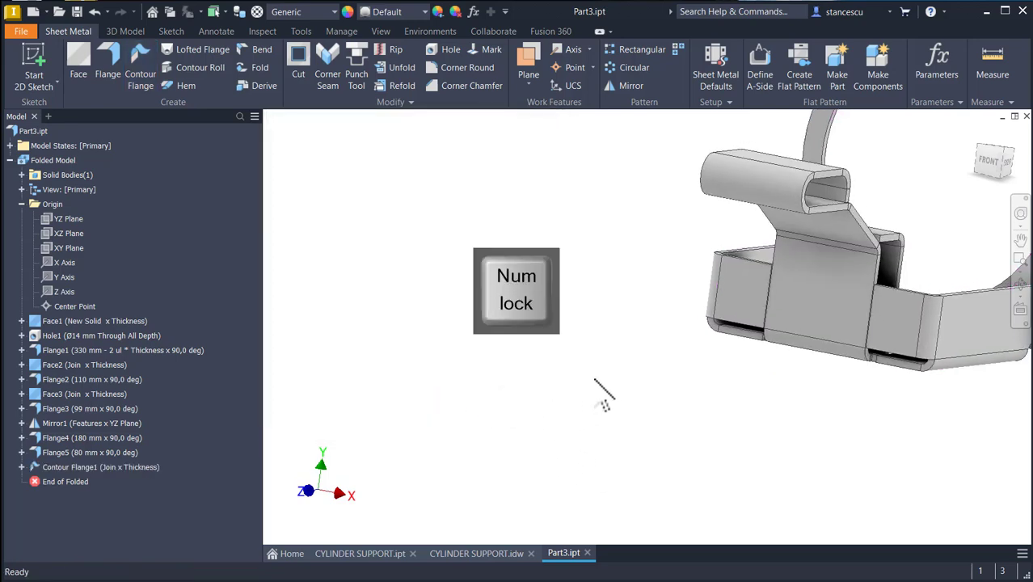
{"action": "key", "text": "F6"}
{"action": "left_click", "coordinate": [21, 468]}
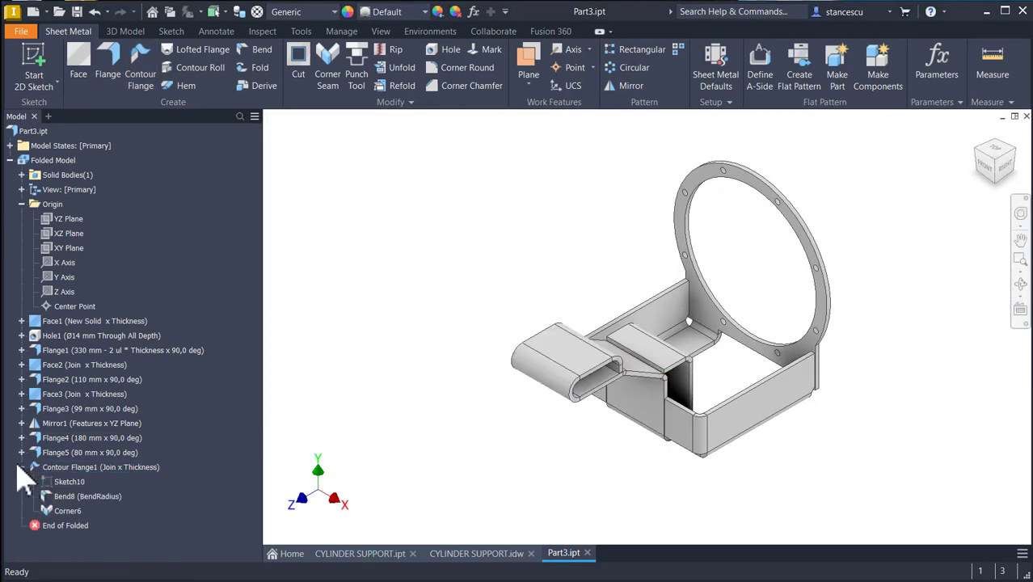
{"action": "left_click", "coordinate": [21, 467]}
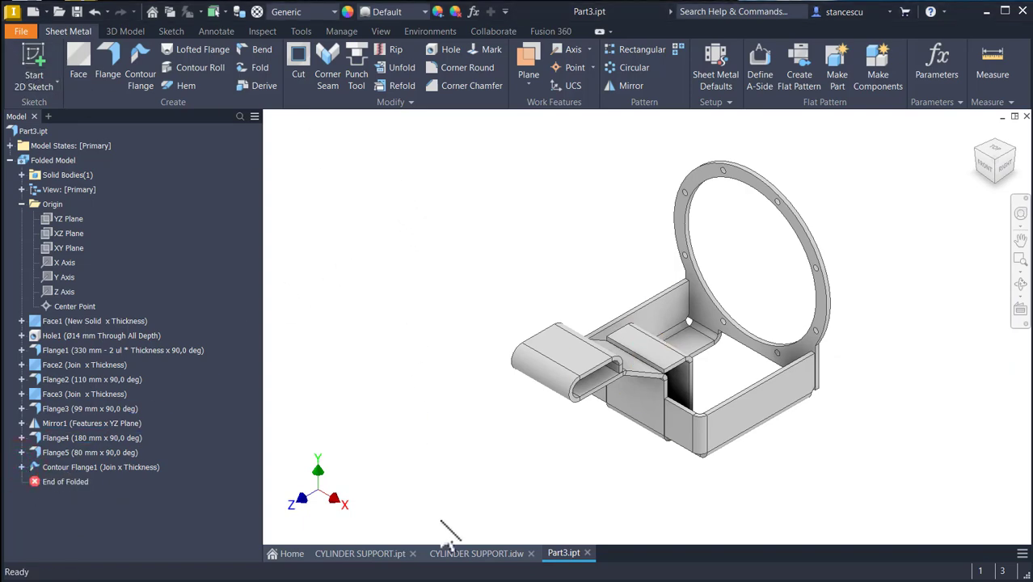
In the CYLINDER SUPPORT.idw drawing, add a diameter dimension to the large hole on the hook in the plan view
{"action": "left_click", "coordinate": [485, 554]}
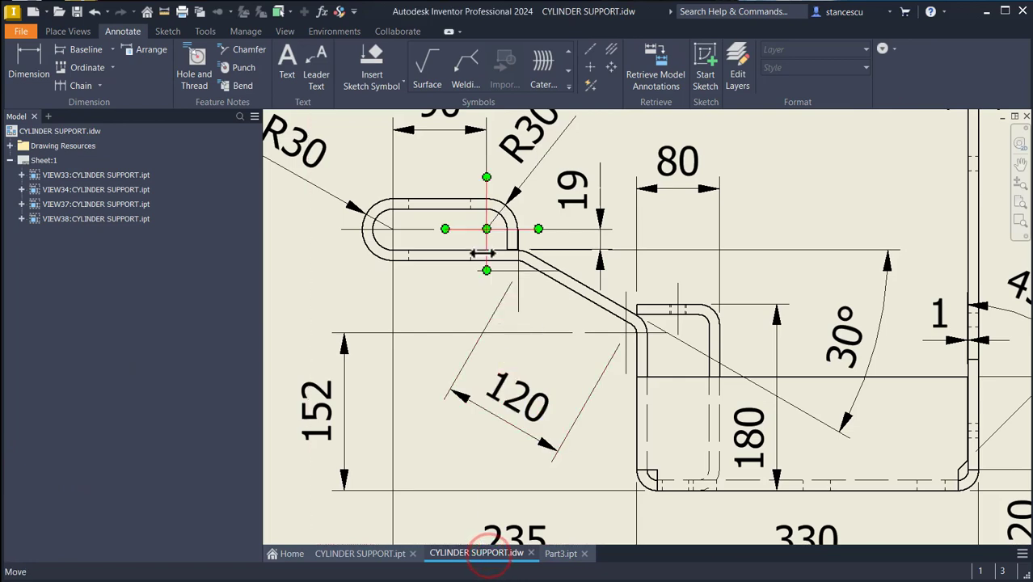
{"action": "key", "text": "Num_Lock"}
{"action": "key", "text": "Home"}
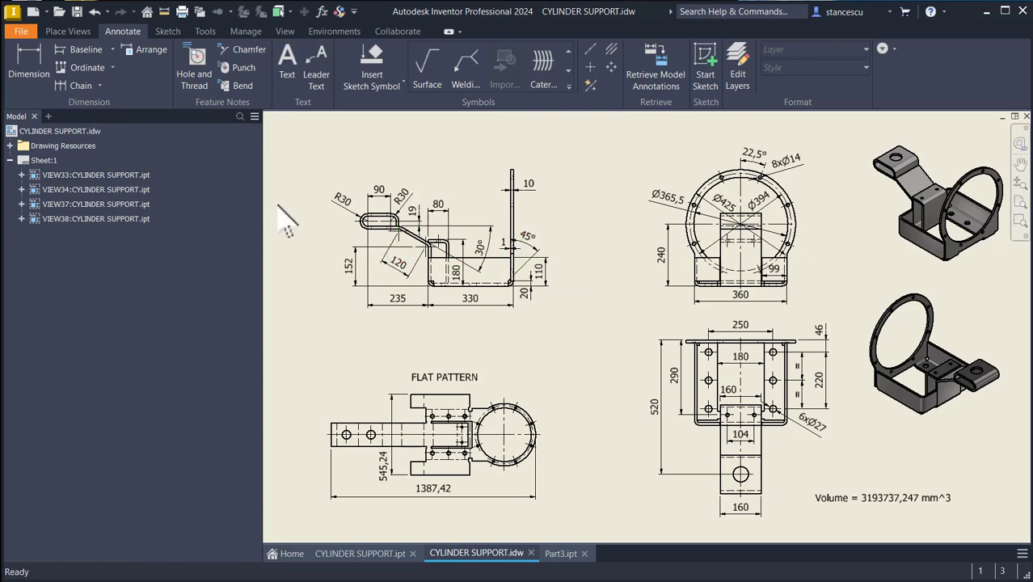
{"action": "left_click", "coordinate": [28, 65]}
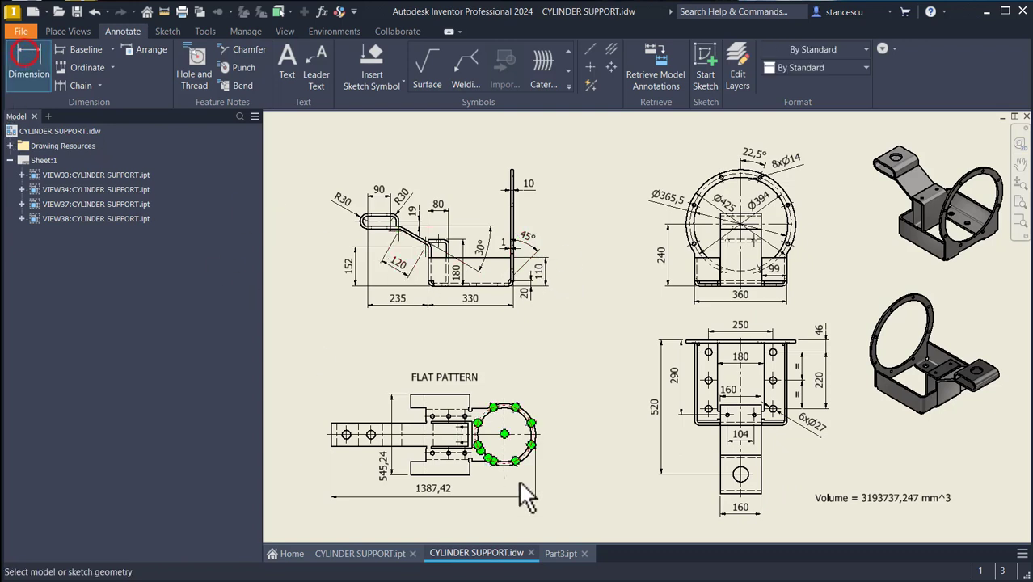
{"action": "left_click", "coordinate": [747, 472]}
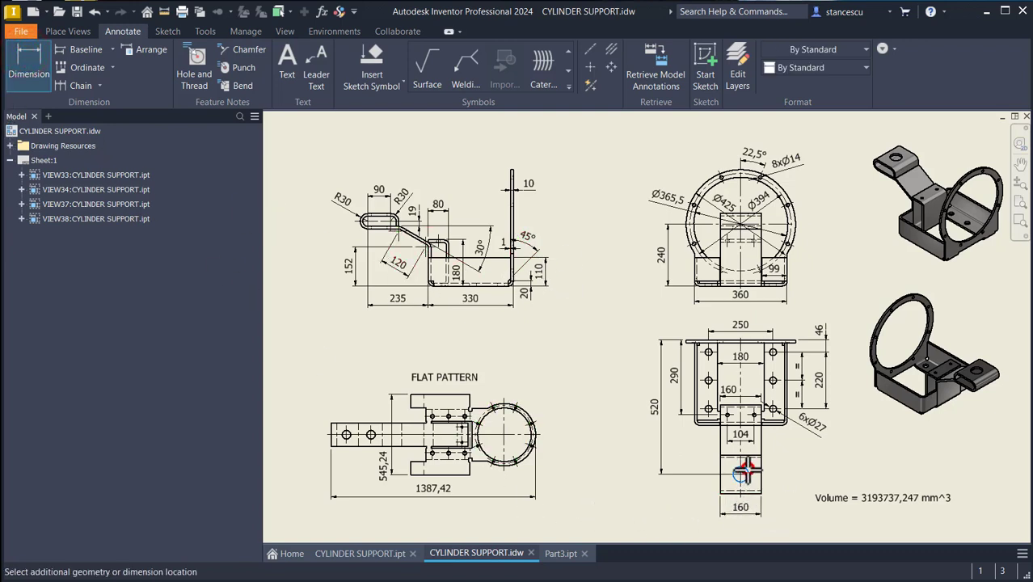
{"action": "left_click", "coordinate": [801, 464]}
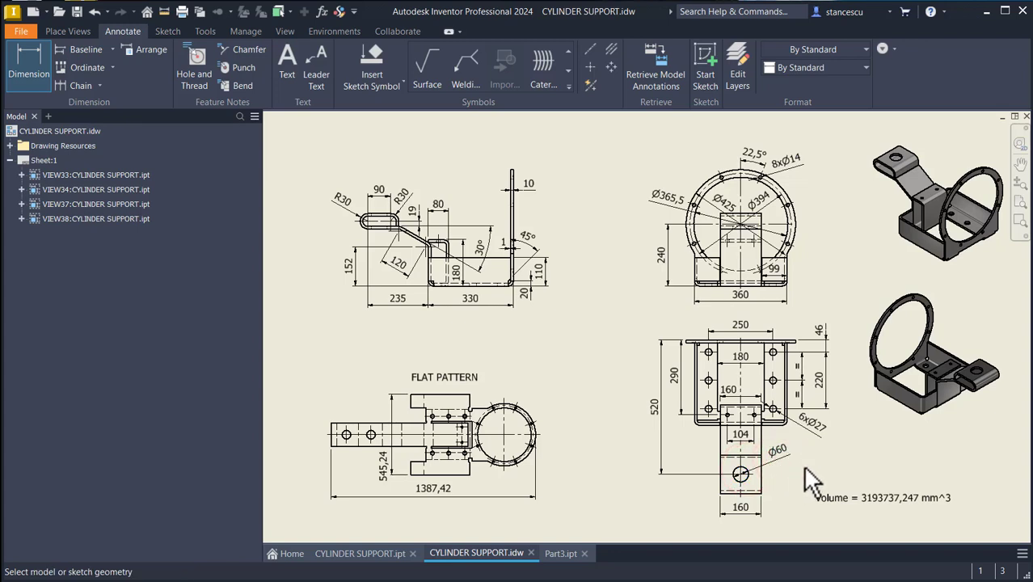
{"action": "key", "text": "Escape"}
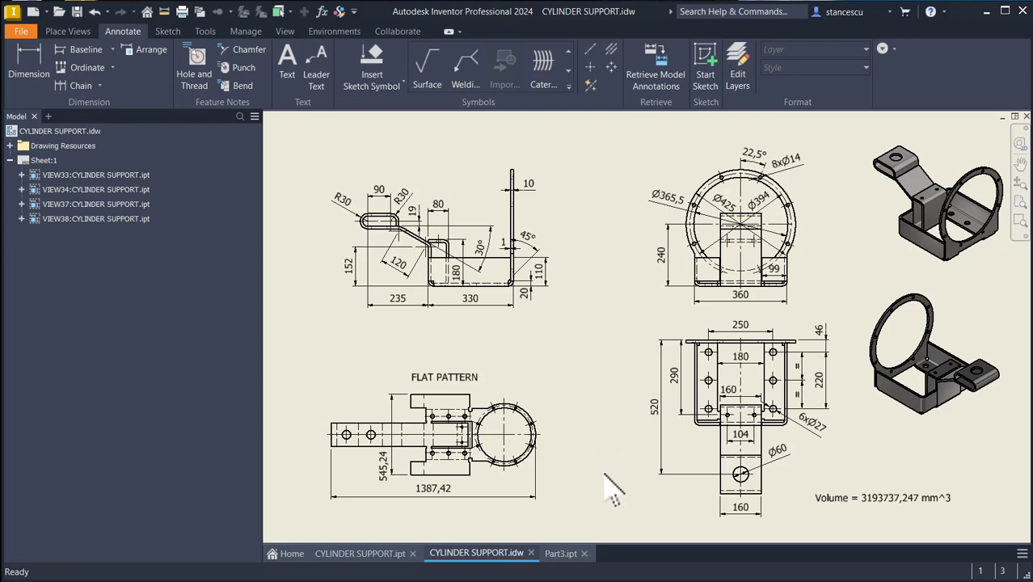
{"action": "left_click", "coordinate": [663, 414]}
In Part3.ipt, start a sketch on the hook's upper flat face and draw a 520 mm line from the projected centre point towards the hook
{"action": "left_click", "coordinate": [555, 555]}
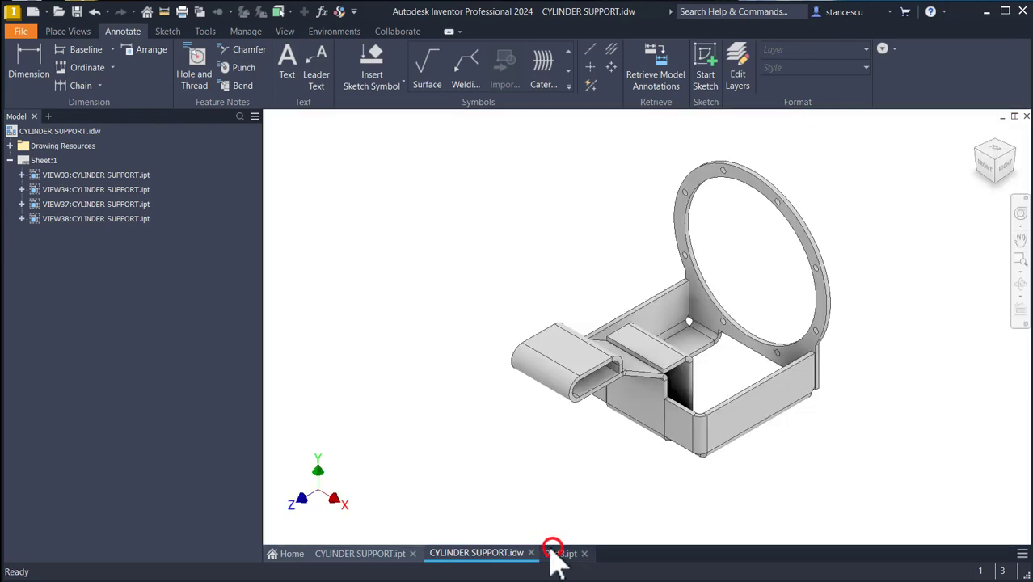
{"action": "left_click", "coordinate": [550, 360]}
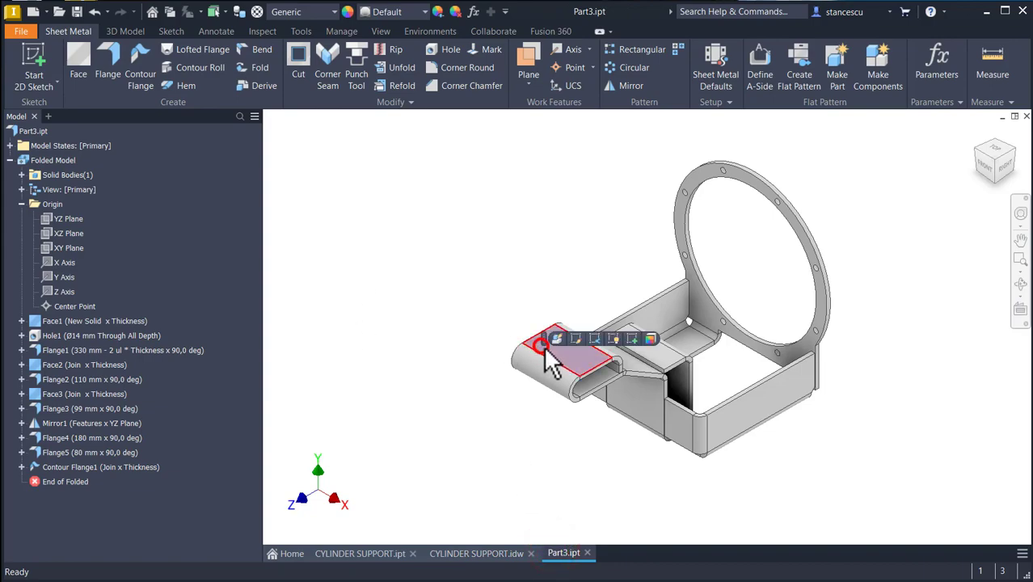
{"action": "left_click", "coordinate": [632, 338]}
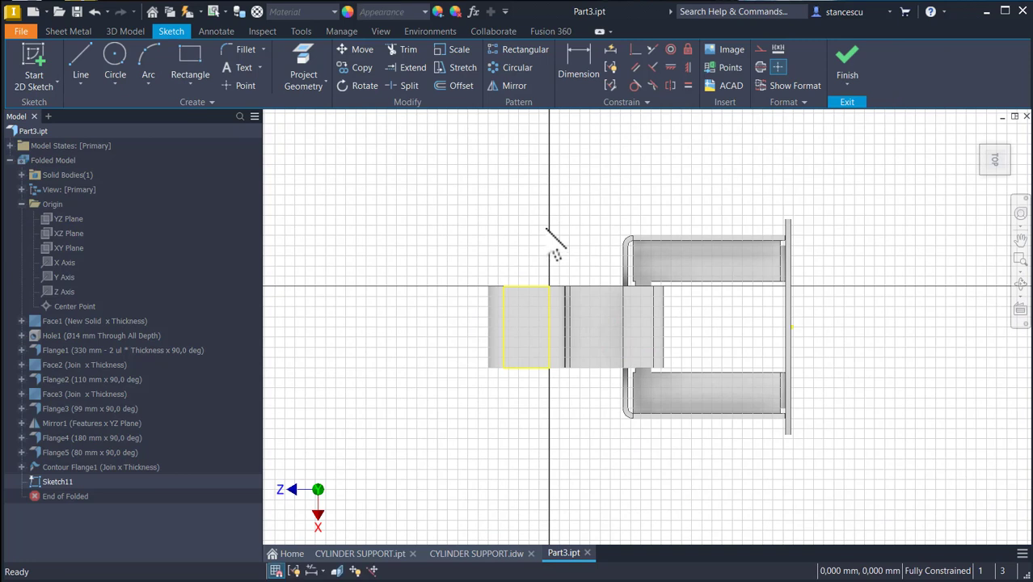
{"action": "key", "text": "F7"}
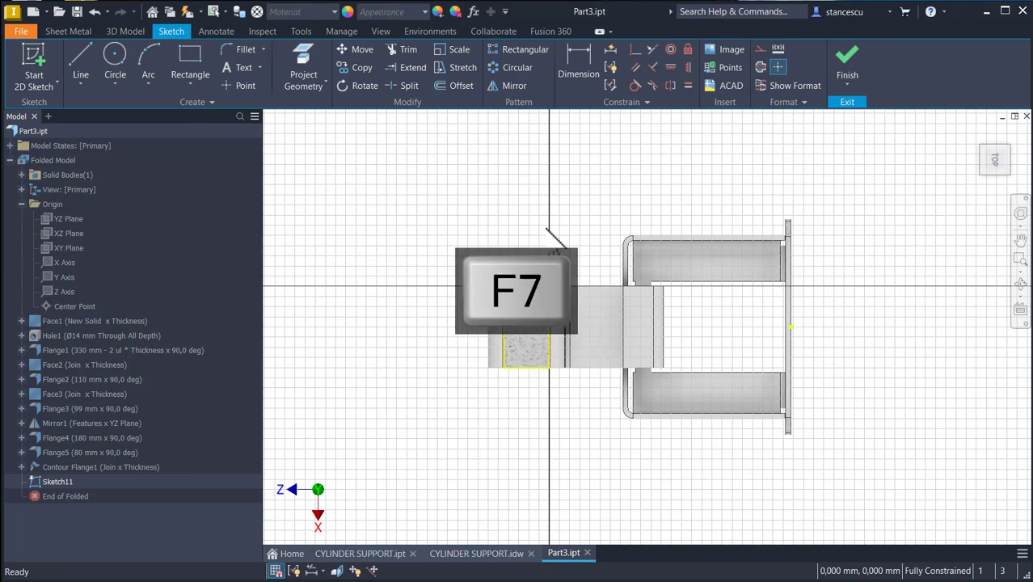
{"action": "left_click", "coordinate": [94, 71]}
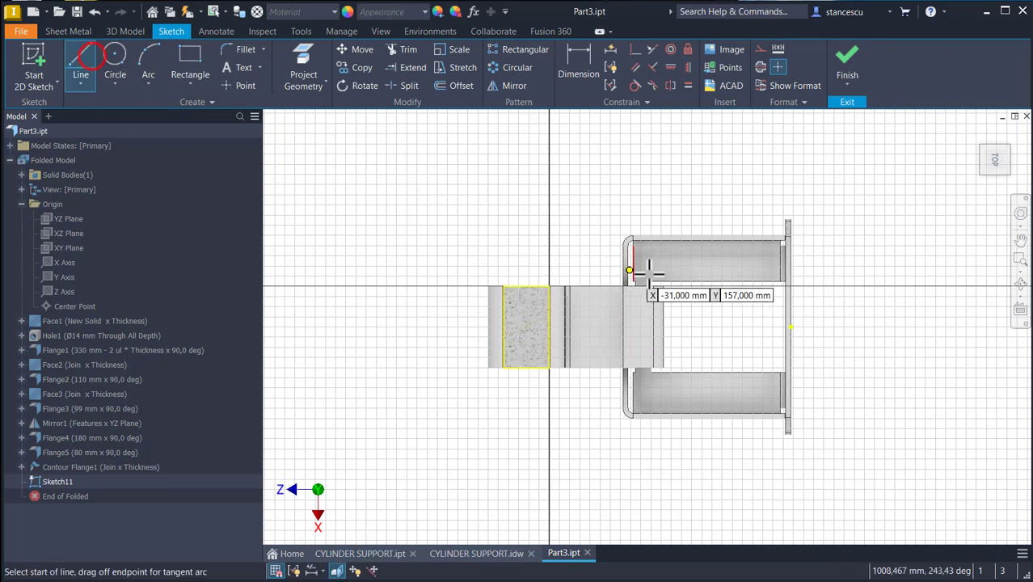
{"action": "left_click", "coordinate": [790, 327]}
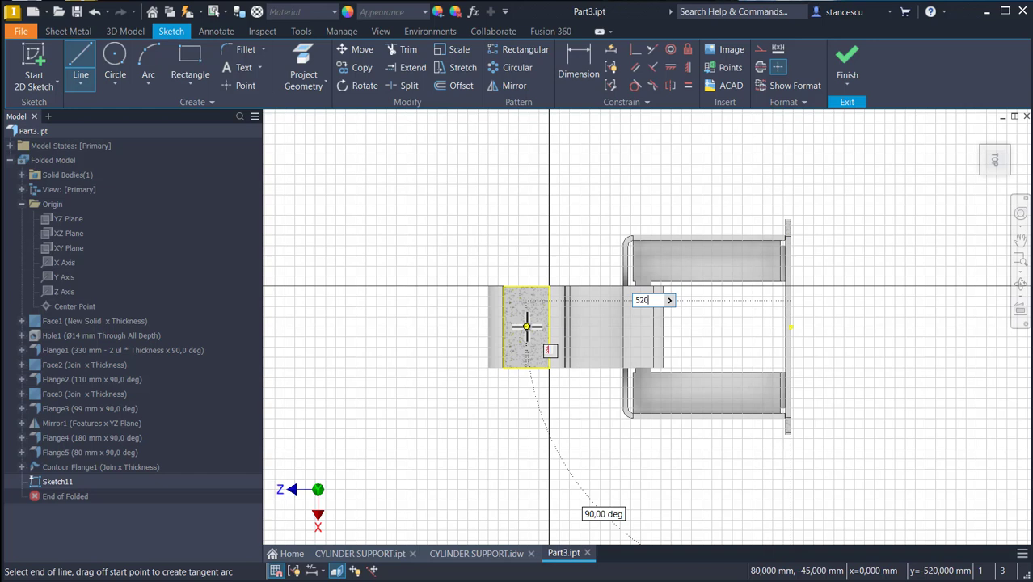
{"action": "key", "text": "Return"}
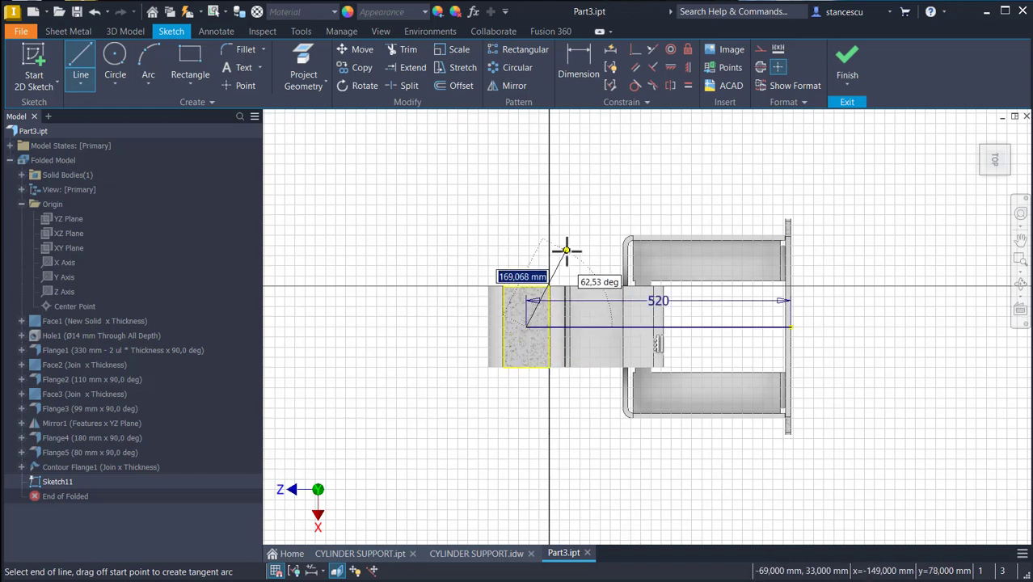
{"action": "key", "text": "Escape"}
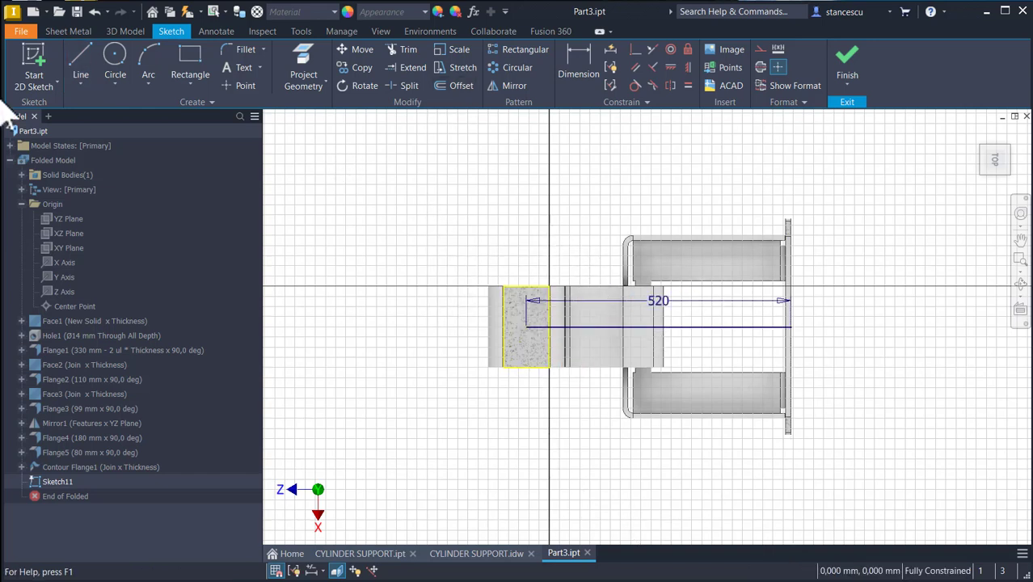
Place a sketch point at the 520 mm line's end on the hook face and finish the sketch
{"action": "left_click", "coordinate": [237, 85]}
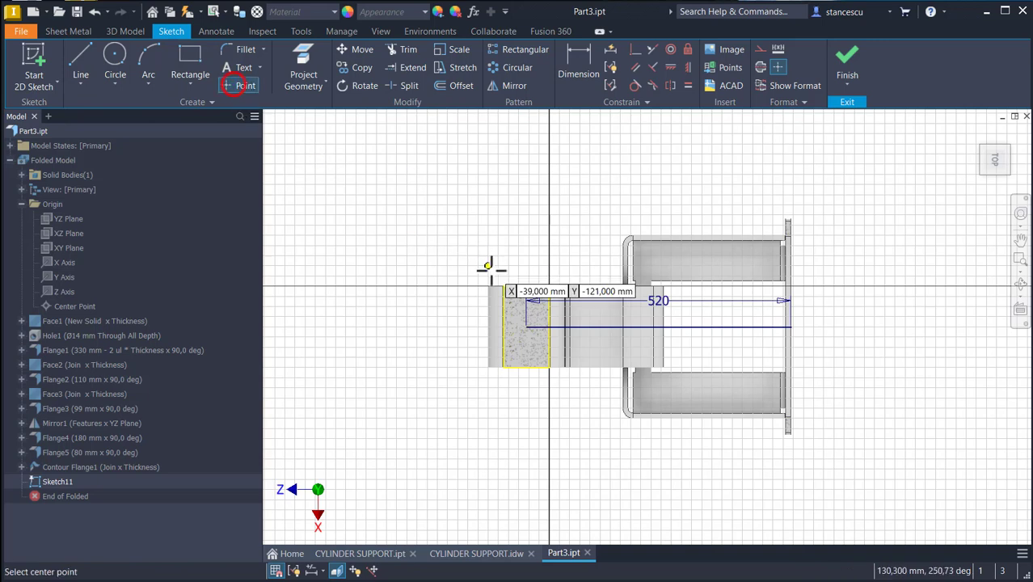
{"action": "left_click", "coordinate": [526, 327]}
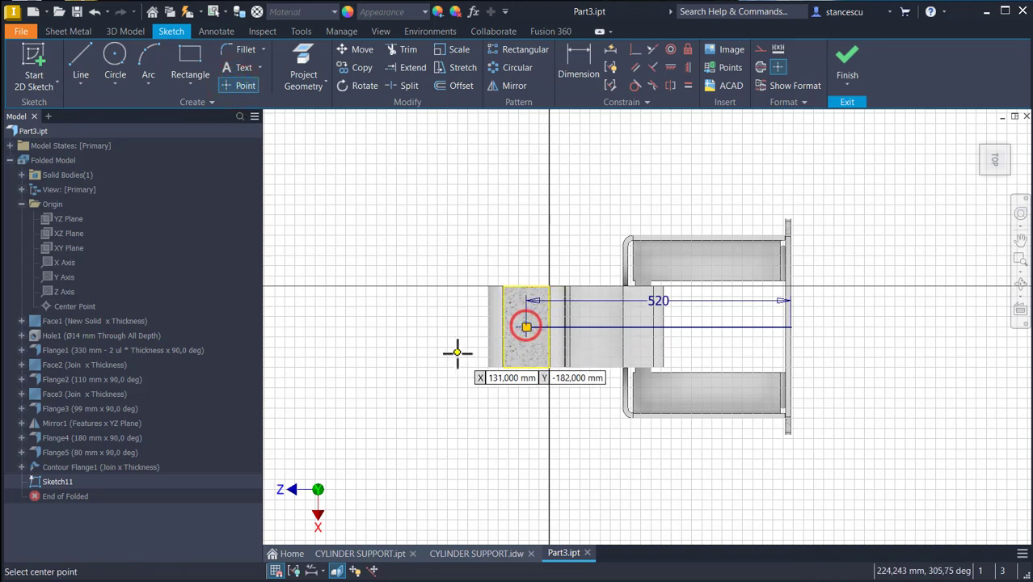
{"action": "key", "text": "Escape"}
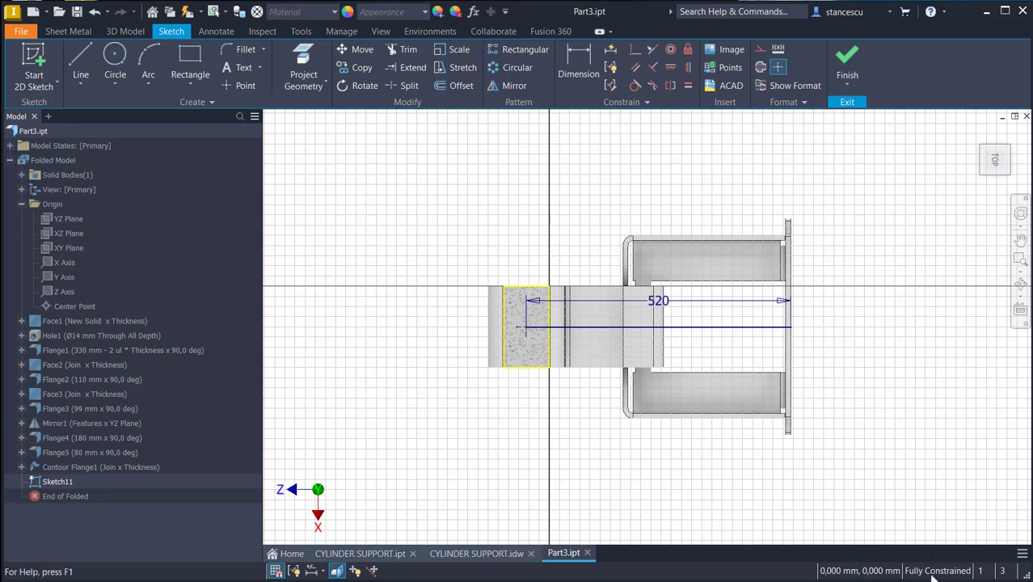
{"action": "left_click", "coordinate": [849, 65]}
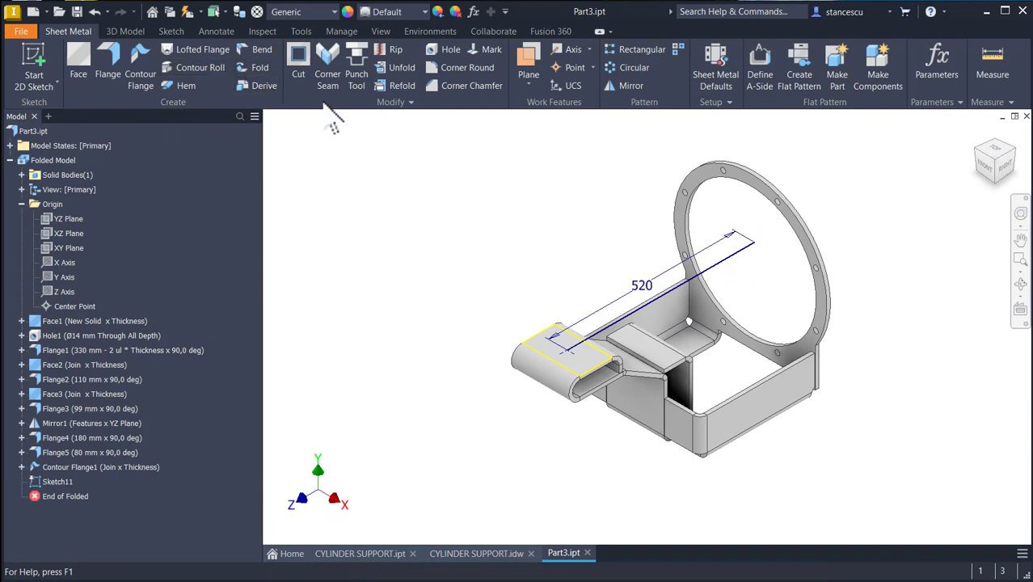
Create a simple 60 mm through-all hole at the sketch point on the hook
{"action": "left_click", "coordinate": [445, 49]}
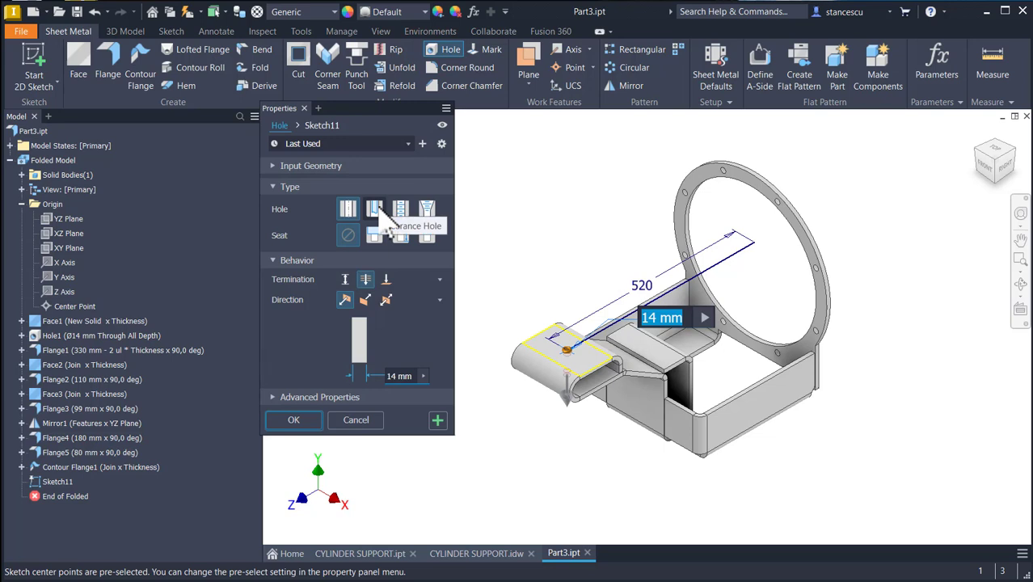
{"action": "type", "text": "60"}
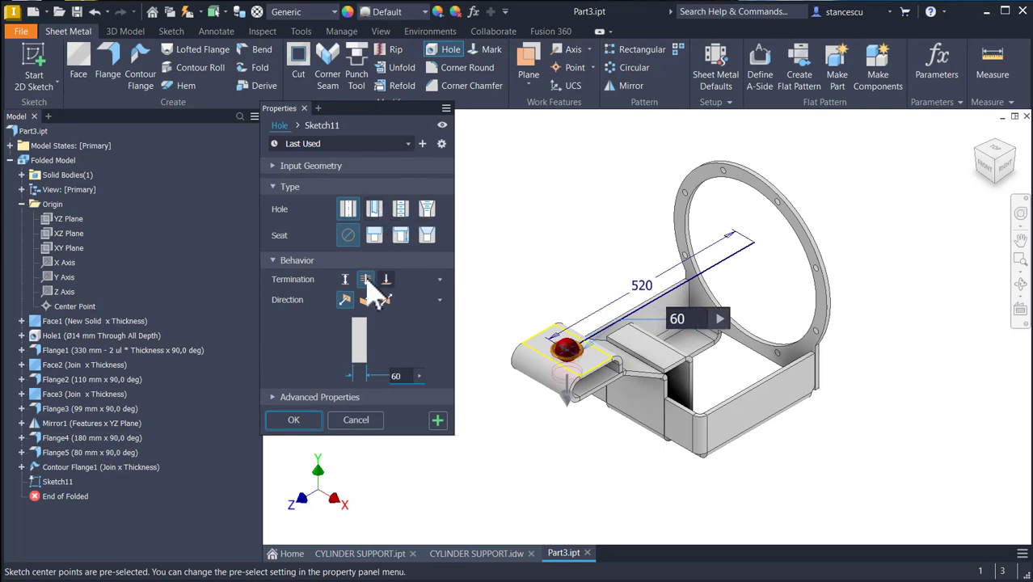
{"action": "left_click", "coordinate": [292, 420]}
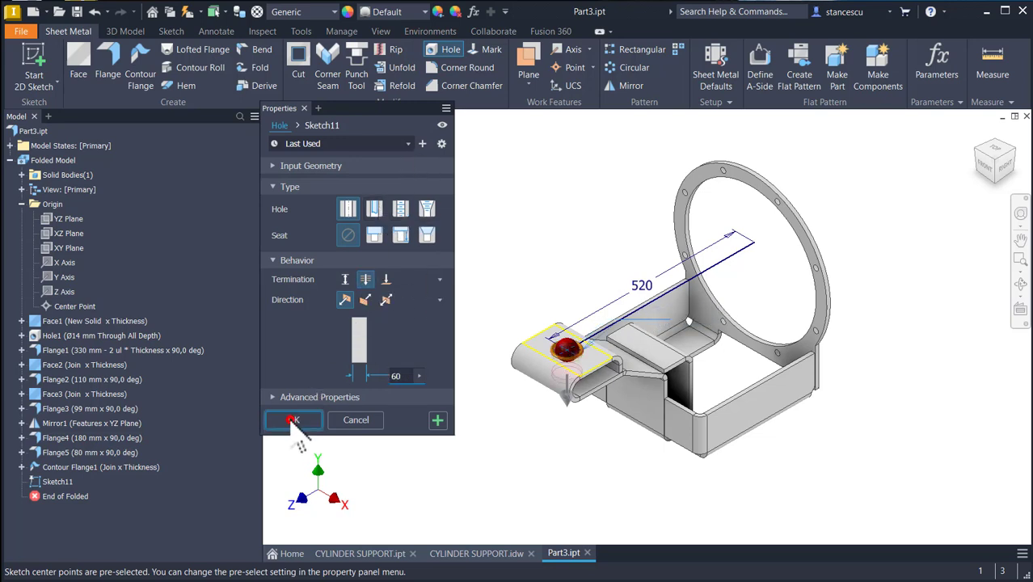
Check the 6xØ27 hole layout in the drawing, and sketch a vertical line along the middle of the base's left bottom strip in Part3.ipt
{"action": "left_click", "coordinate": [497, 552]}
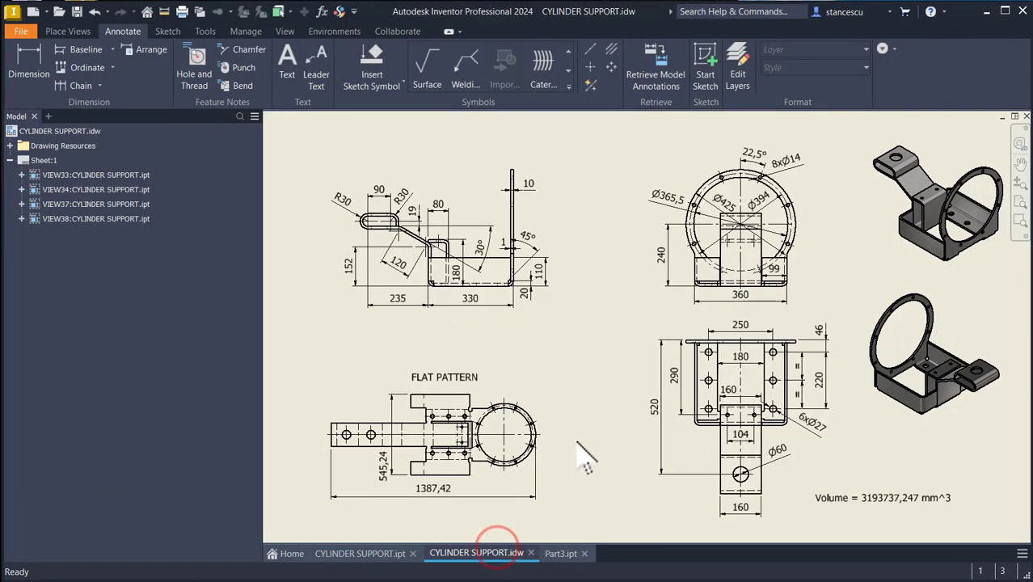
{"action": "scroll", "coordinate": [688, 382], "scroll_direction": "up", "scroll_amount": 3}
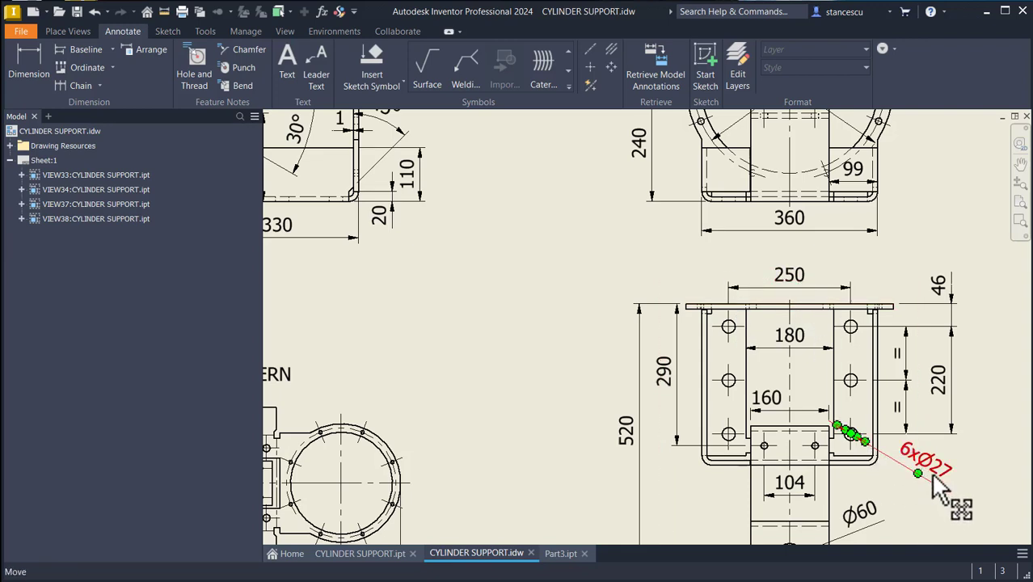
{"action": "left_click", "coordinate": [557, 553]}
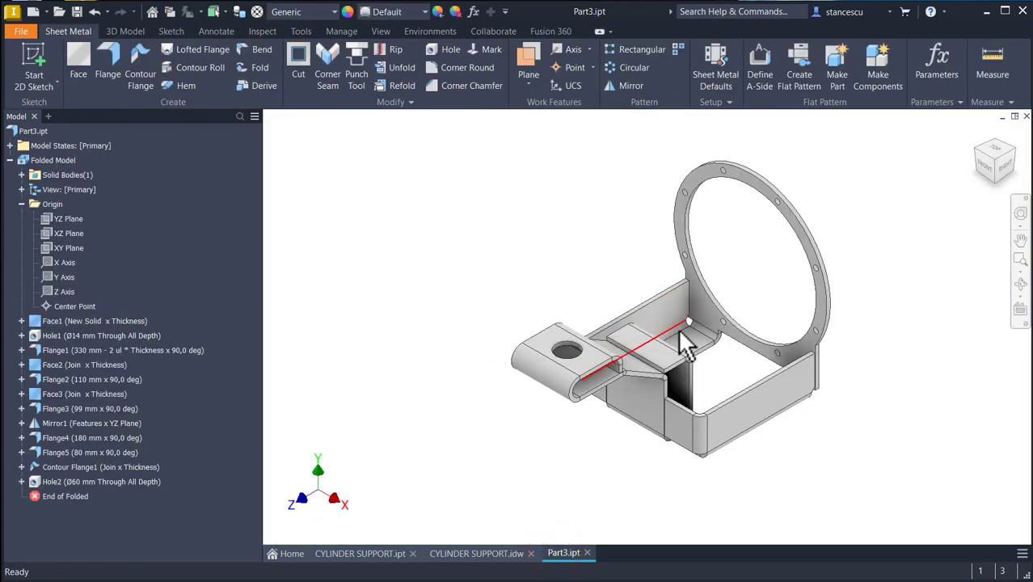
{"action": "left_click", "coordinate": [688, 356]}
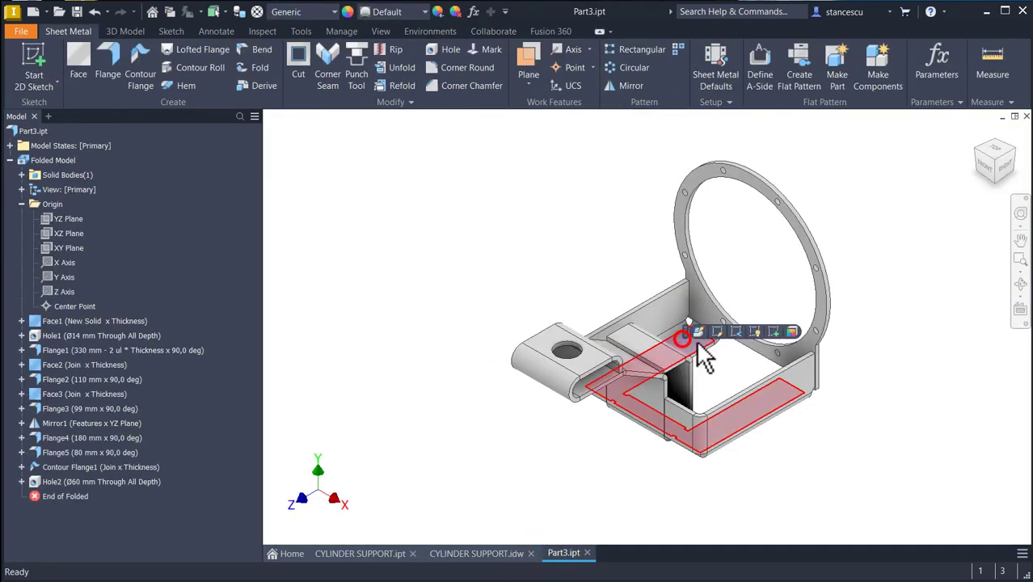
{"action": "left_click", "coordinate": [774, 332]}
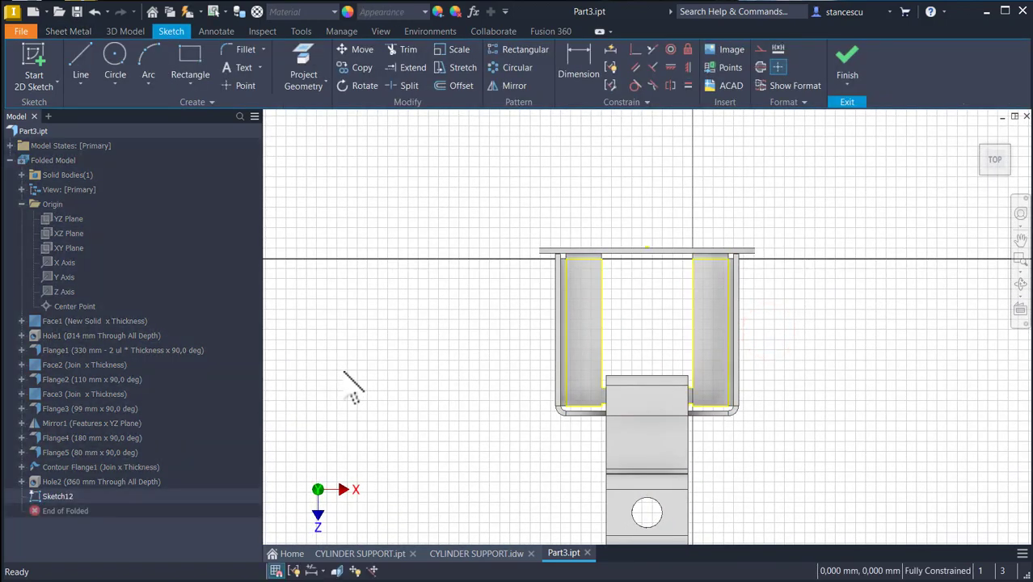
{"action": "key", "text": "F7"}
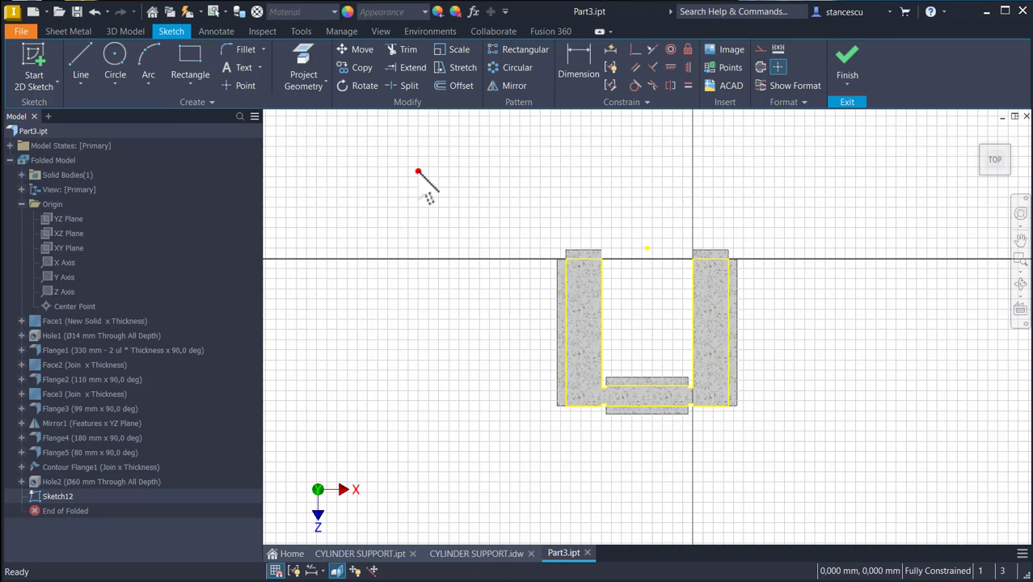
{"action": "left_click", "coordinate": [82, 74]}
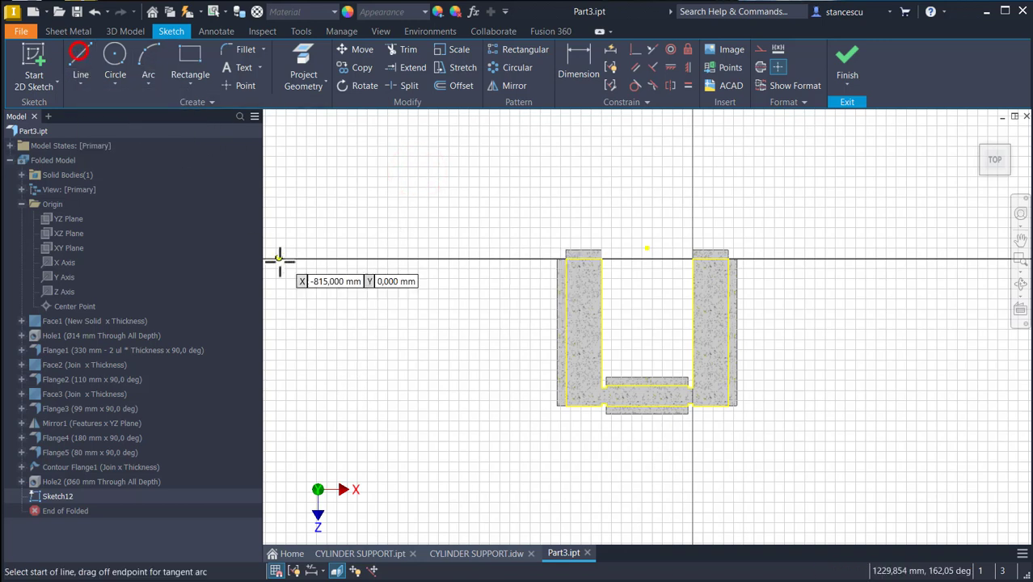
{"action": "left_click", "coordinate": [584, 272]}
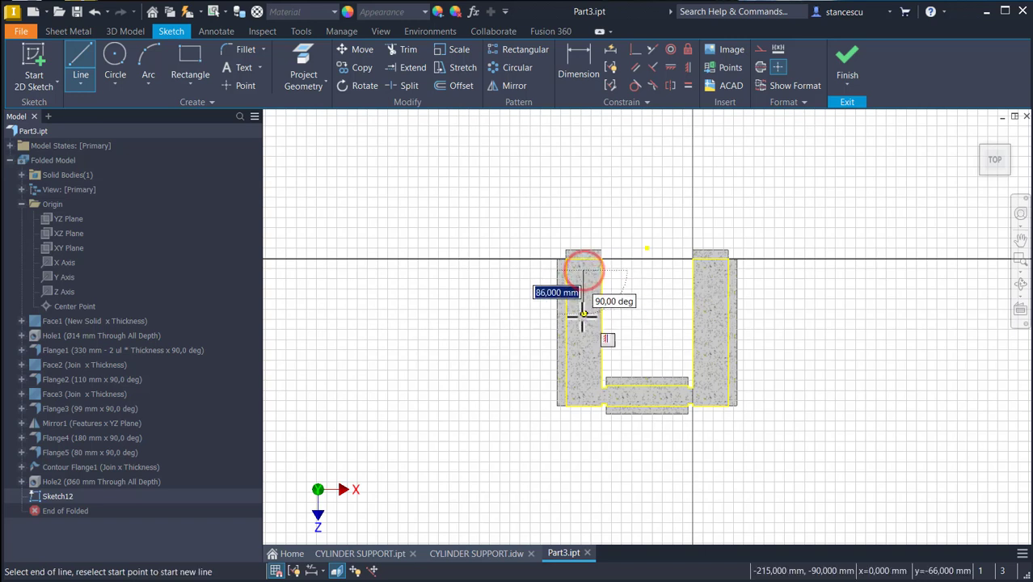
{"action": "left_click", "coordinate": [584, 388]}
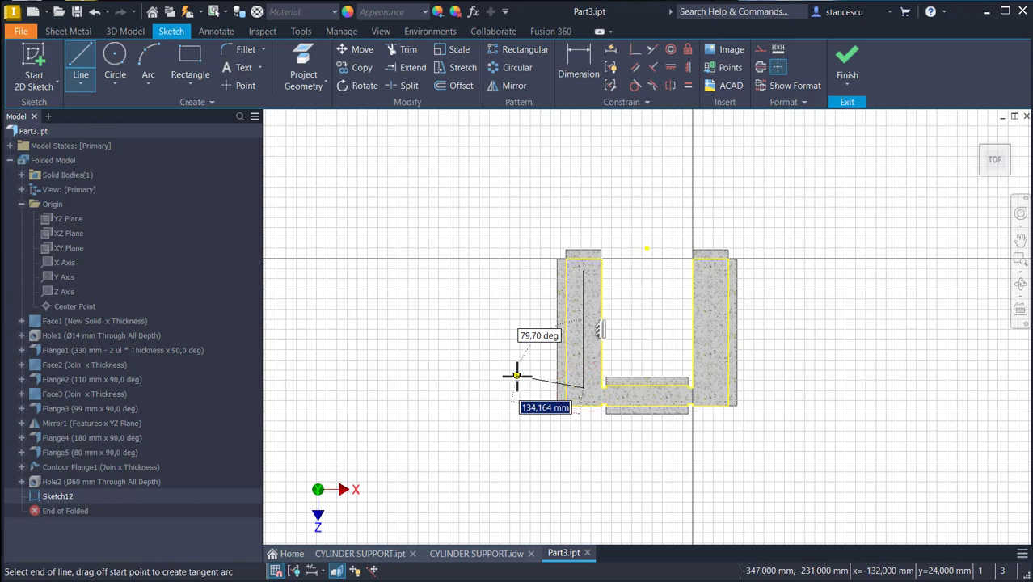
{"action": "key", "text": "Escape"}
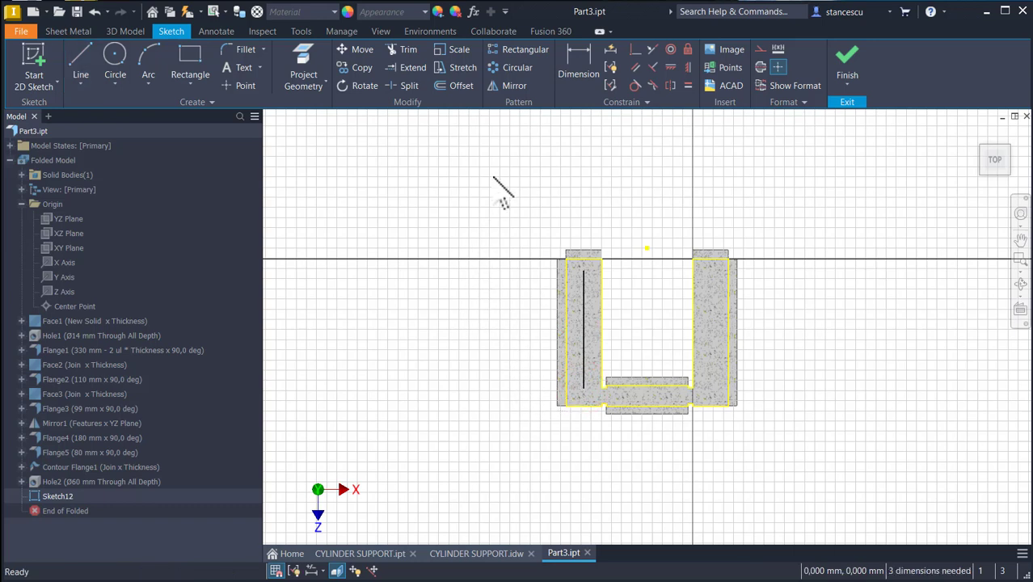
Try to project the upper bend edge of the base's left strip into the sketch, and undo that projection
{"action": "left_click", "coordinate": [584, 58]}
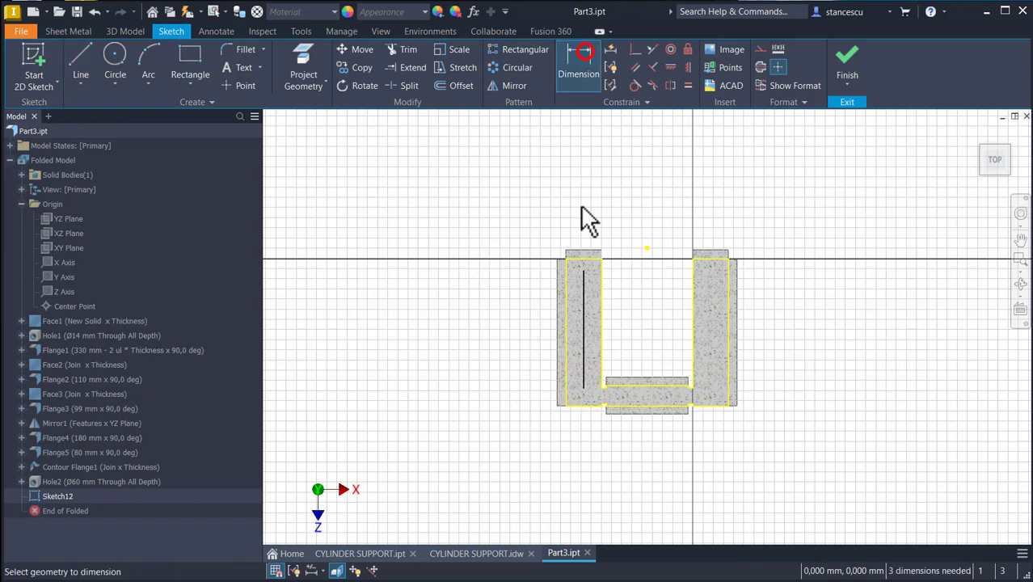
{"action": "left_click", "coordinate": [585, 267]}
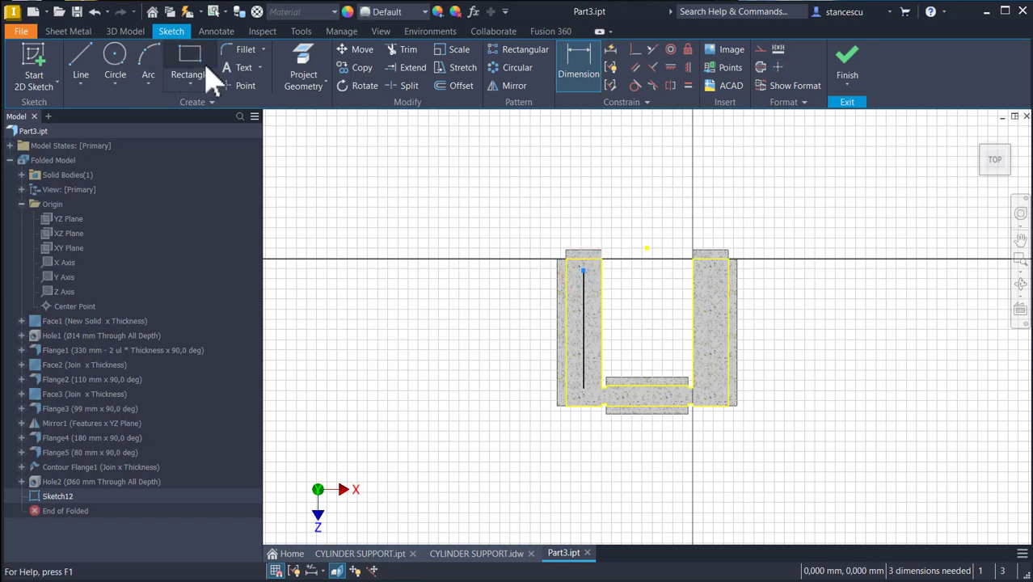
{"action": "left_click", "coordinate": [303, 65]}
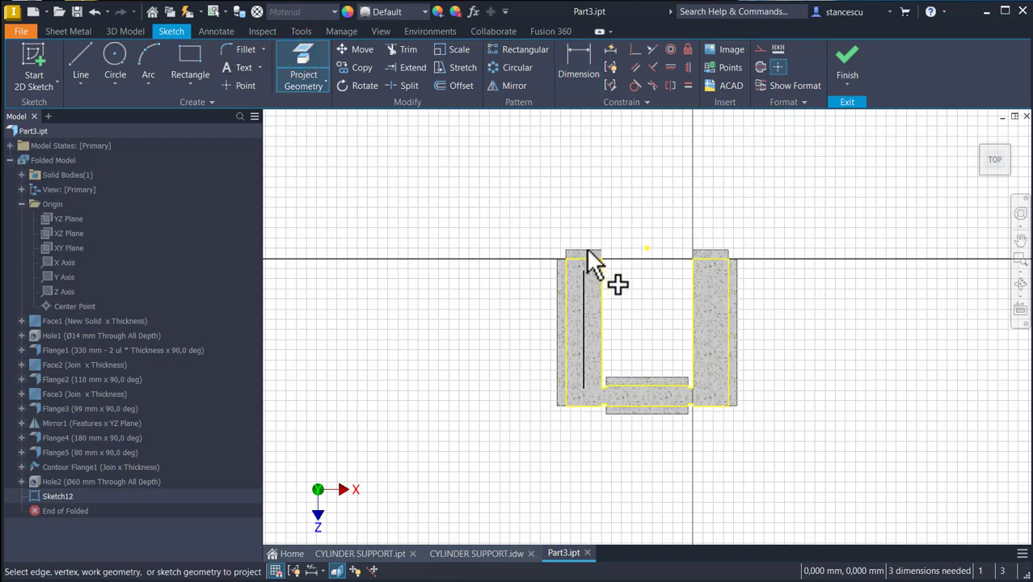
{"action": "scroll", "coordinate": [588, 260], "scroll_direction": "up", "scroll_amount": 2}
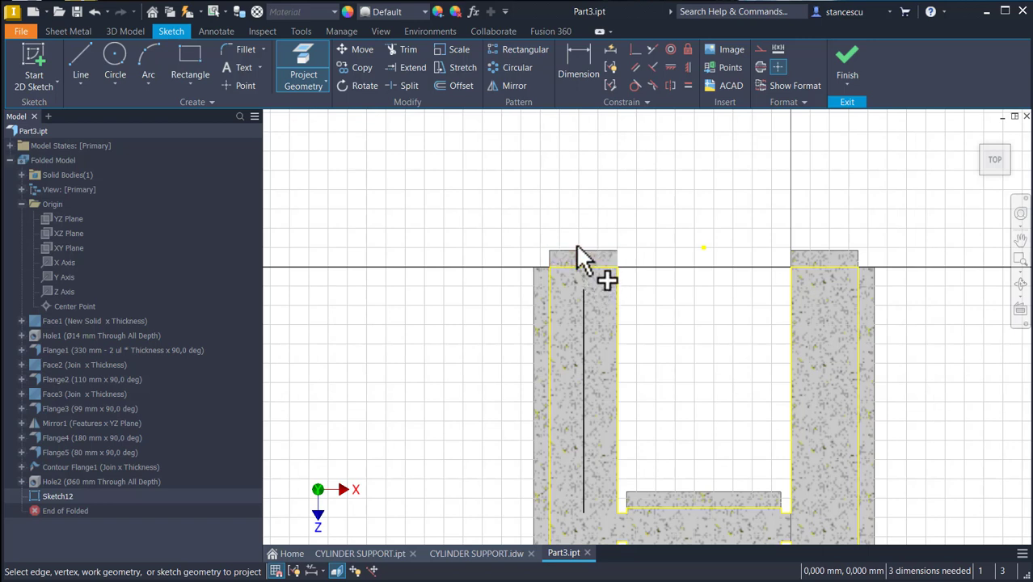
{"action": "left_click", "coordinate": [576, 255]}
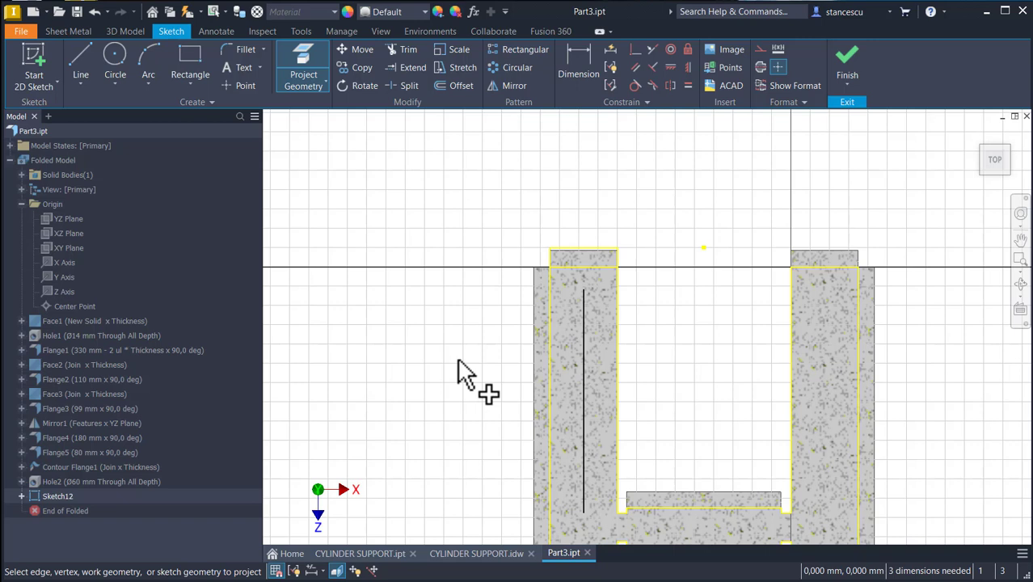
{"action": "key", "text": "ctrl+z"}
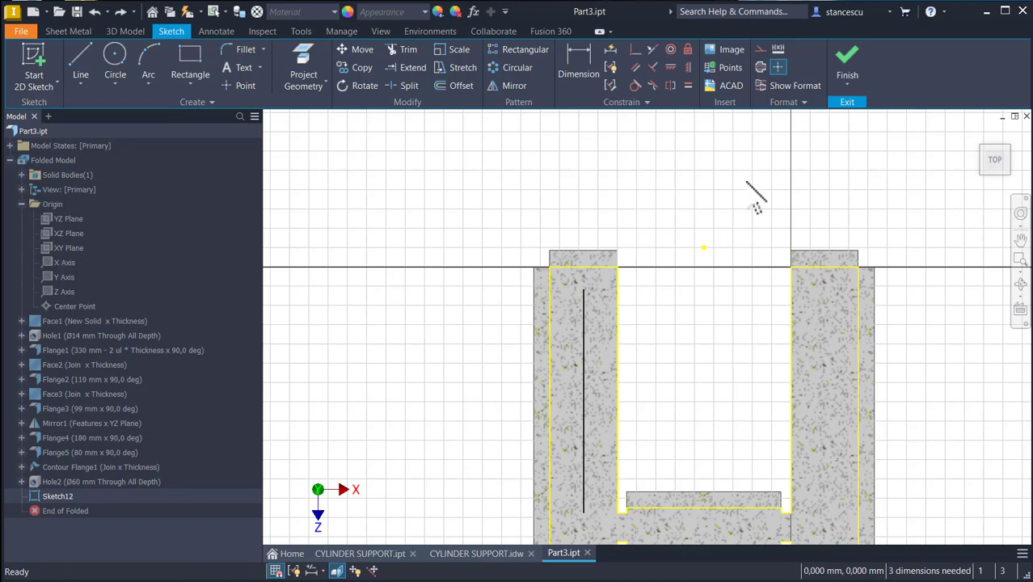
Project the ring plate's outer face into the base sketch as a reference line, showing the sliced-away geometry only for the selection
{"action": "key", "text": "F7"}
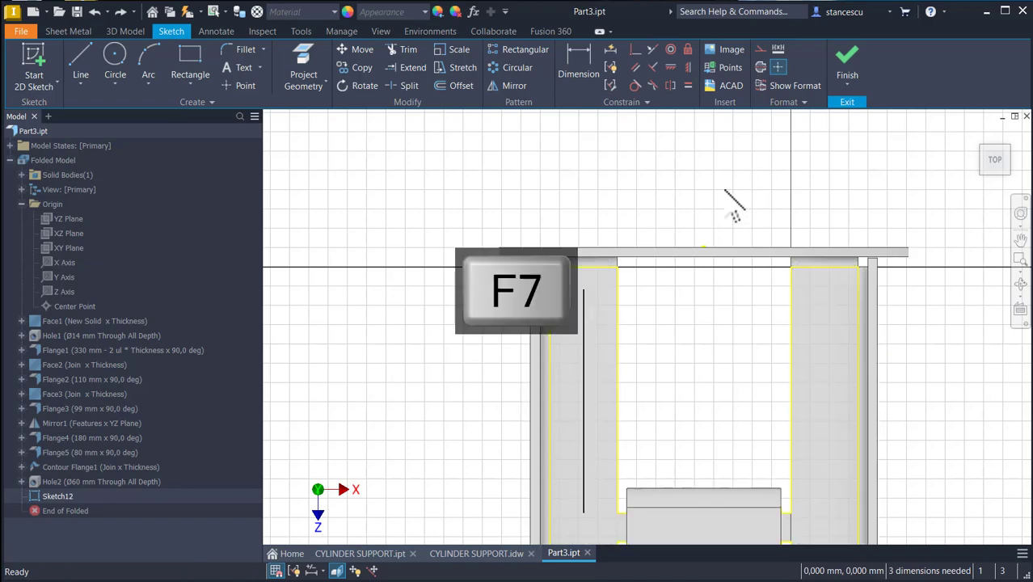
{"action": "key", "text": "F7"}
{"action": "middle_click_drag", "start_coordinate": [725, 191], "coordinate": [376, 173], "text": "shift"}
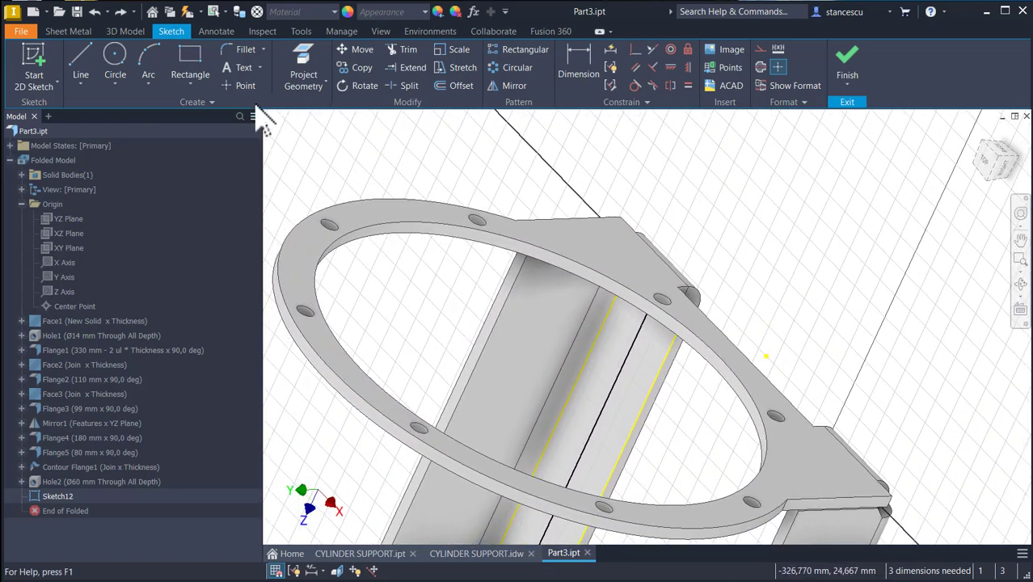
{"action": "left_click", "coordinate": [304, 63]}
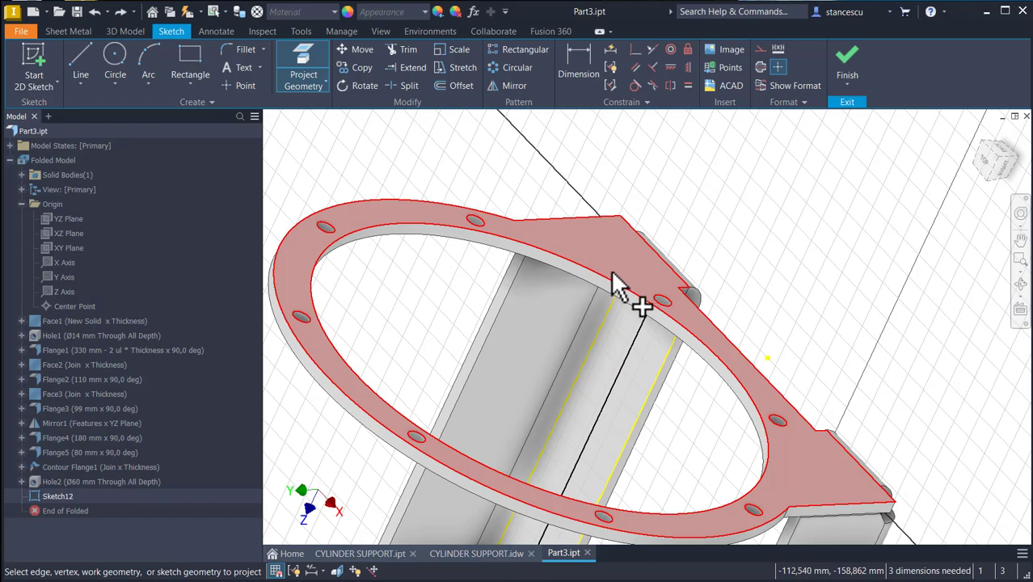
{"action": "middle_click_drag", "start_coordinate": [834, 203], "coordinate": [812, 198], "text": "shift"}
{"action": "key", "text": "F7"}
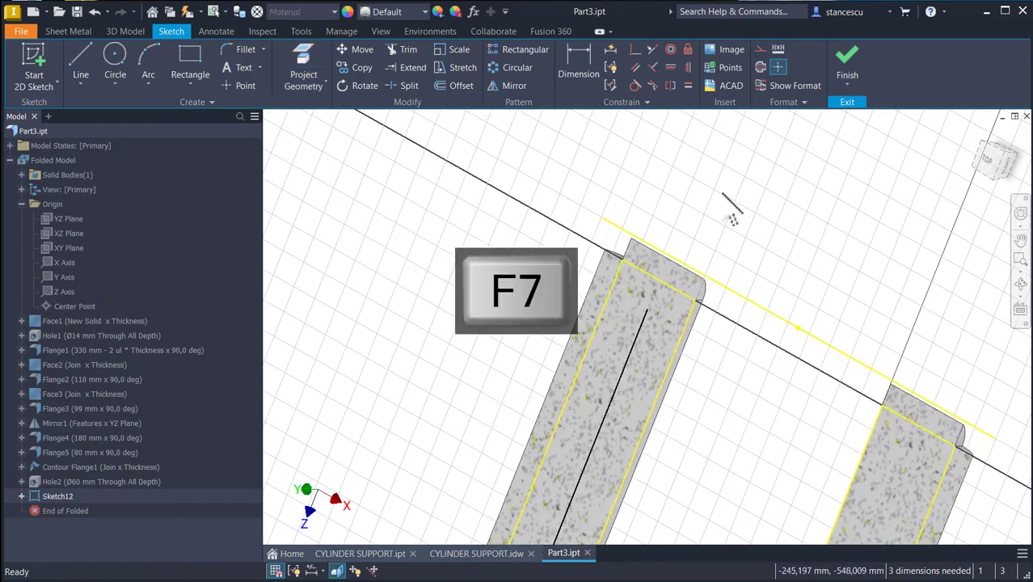
{"action": "mouse_move", "coordinate": [711, 188]}
{"action": "middle_mouse_down", "text": "shift"}
{"action": "mouse_move", "coordinate": [751, 294]}
{"action": "mouse_move", "coordinate": [732, 314]}
{"action": "mouse_move", "coordinate": [722, 295]}
{"action": "mouse_move", "coordinate": [619, 271]}
{"action": "middle_mouse_up", "text": "shift"}
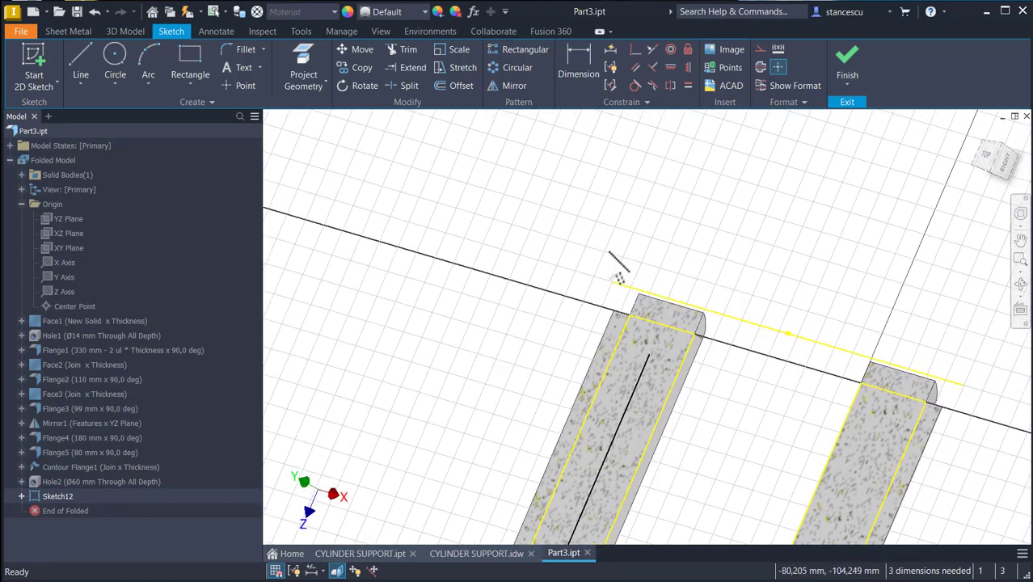
Dimension the upper end of the left strip's line 46 mm from the projected ring plate line
{"action": "left_click", "coordinate": [594, 61]}
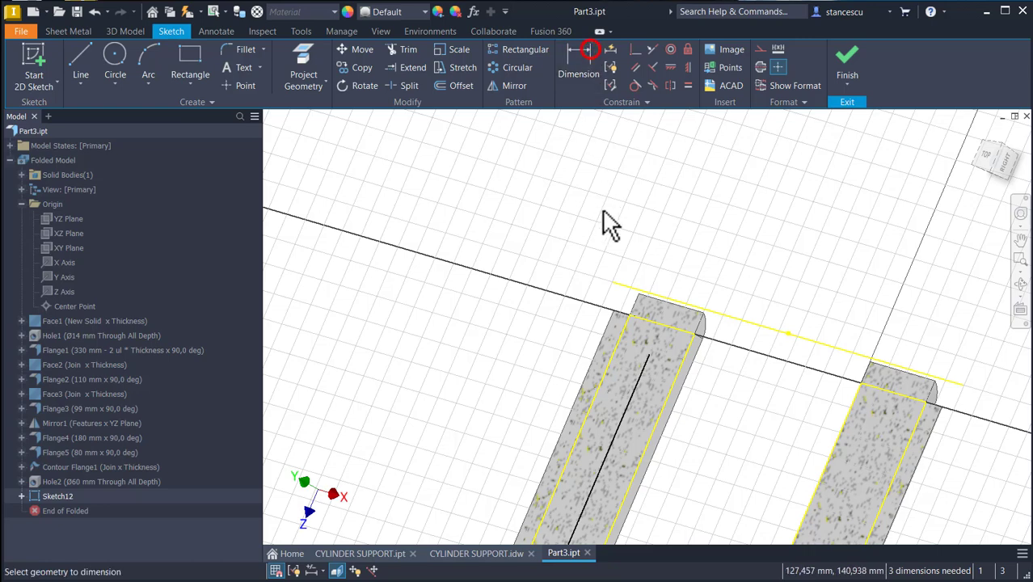
{"action": "left_click", "coordinate": [649, 357]}
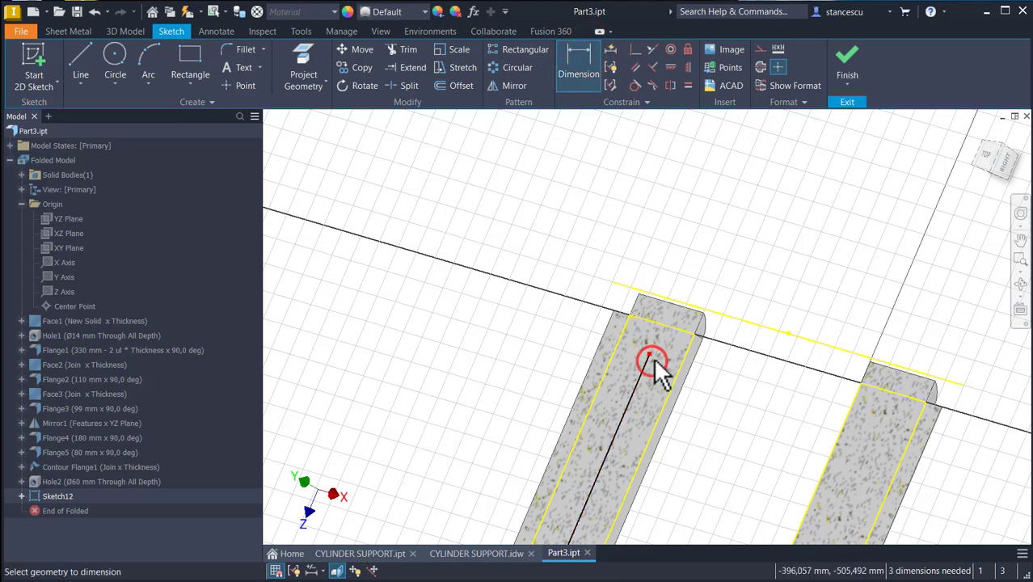
{"action": "left_click", "coordinate": [739, 321]}
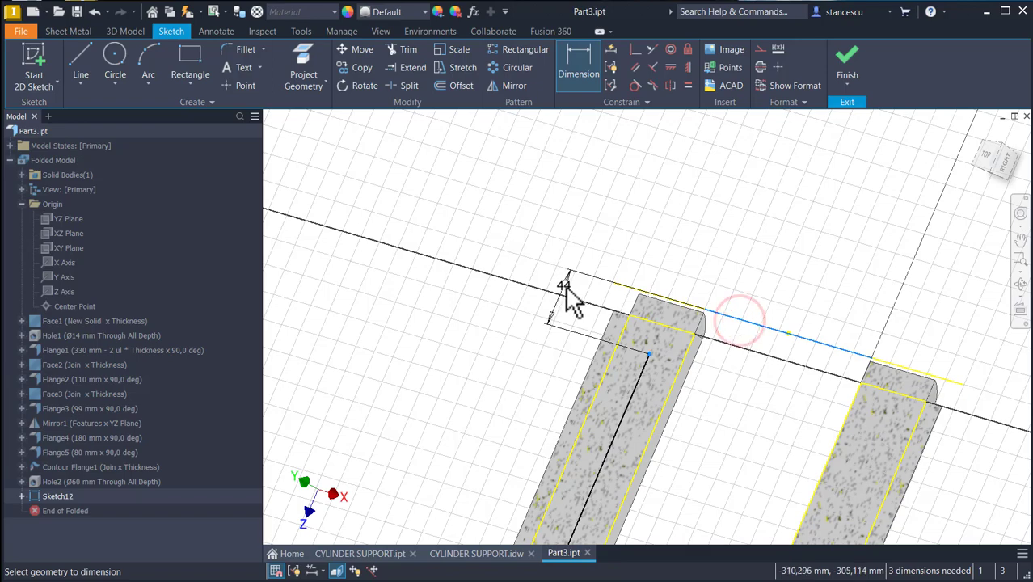
{"action": "left_click", "coordinate": [569, 301]}
{"action": "type", "text": "46"}
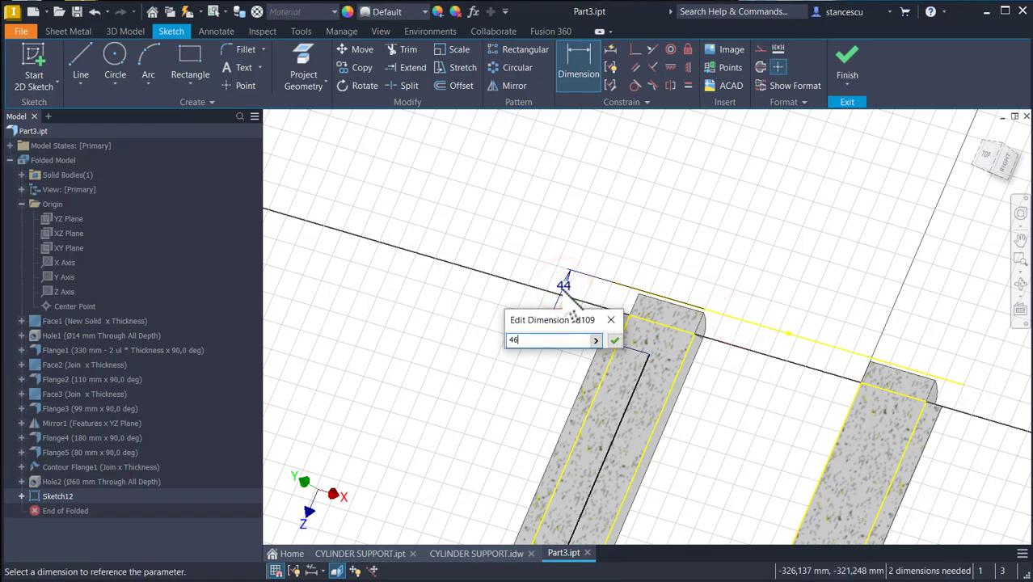
{"action": "key", "text": "Return"}
Dimension the length of the left strip's line as 220 mm
{"action": "scroll", "coordinate": [569, 323], "scroll_direction": "down", "scroll_amount": 3}
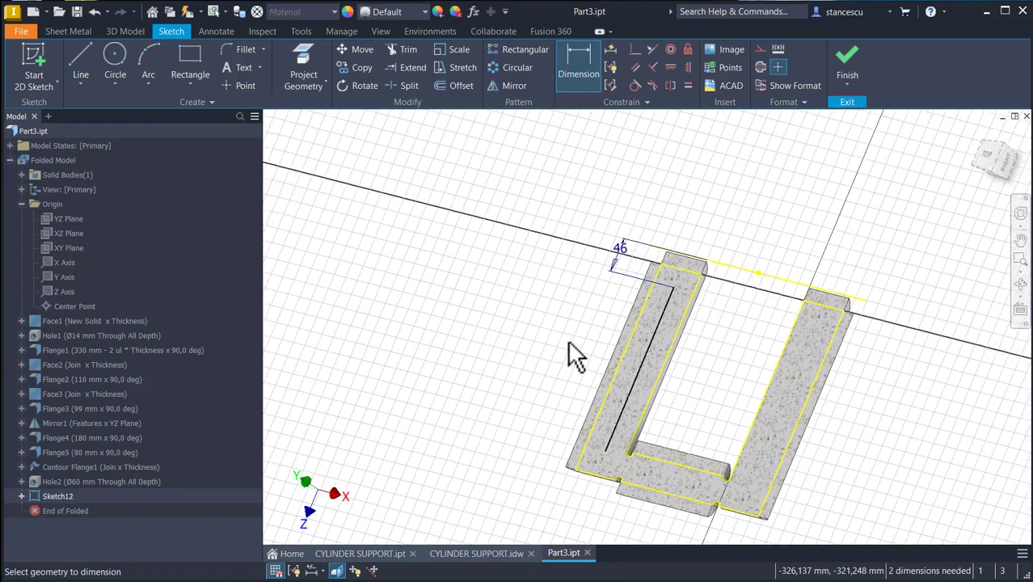
{"action": "scroll", "coordinate": [571, 346], "scroll_direction": "up", "scroll_amount": 1}
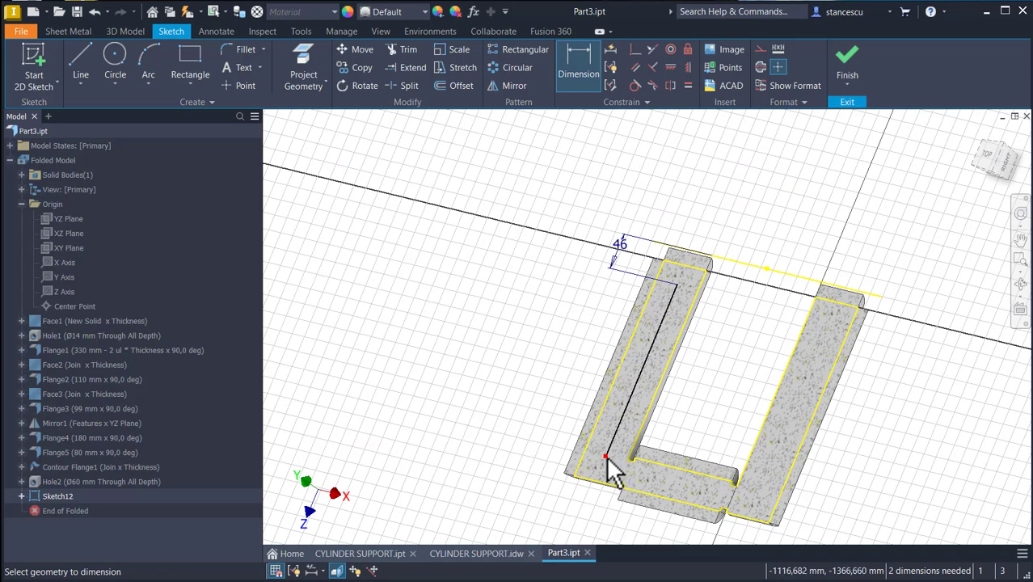
{"action": "left_click", "coordinate": [633, 398]}
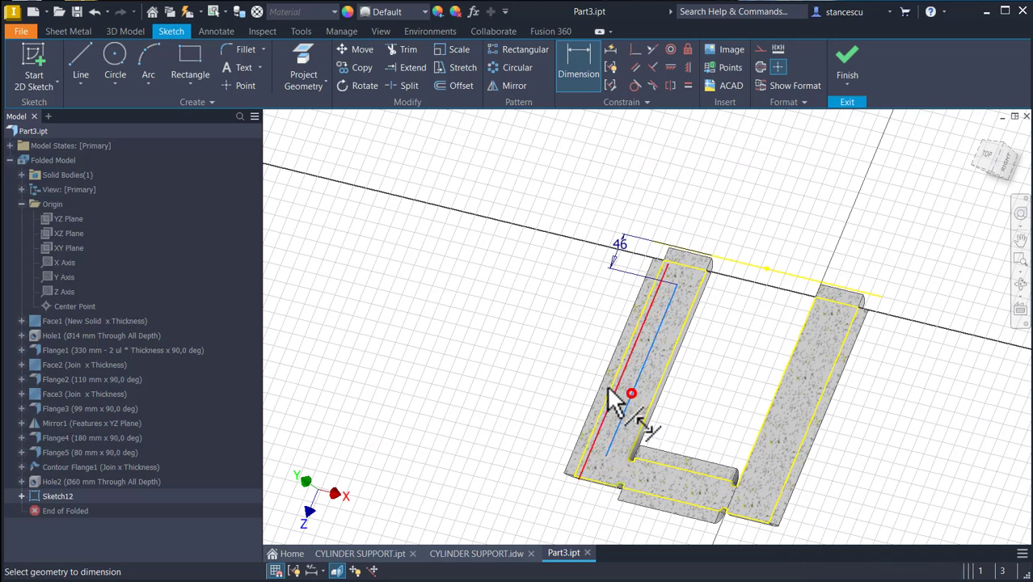
{"action": "left_click", "coordinate": [627, 388]}
{"action": "left_click", "coordinate": [573, 369]}
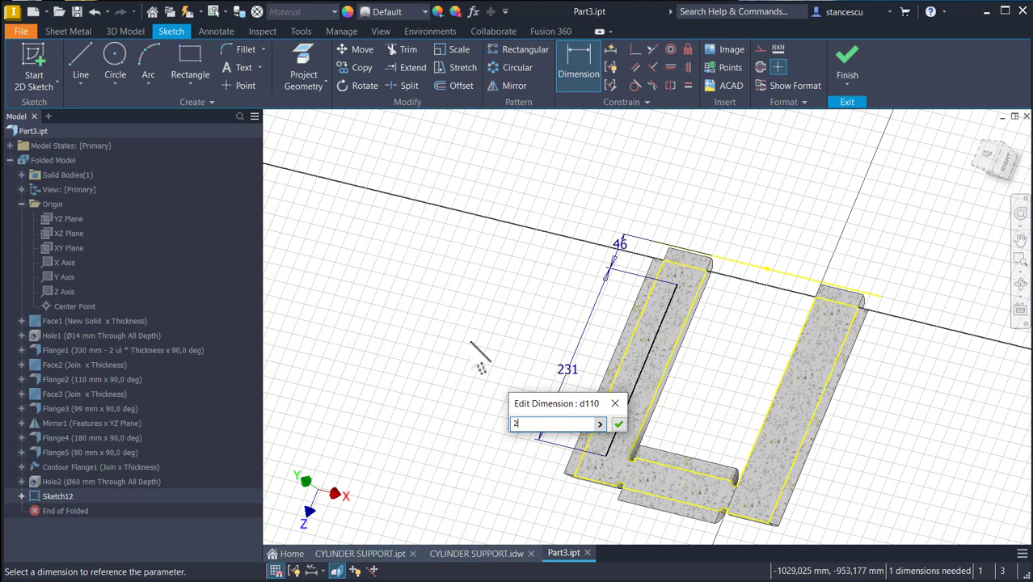
{"action": "key", "text": "Return"}
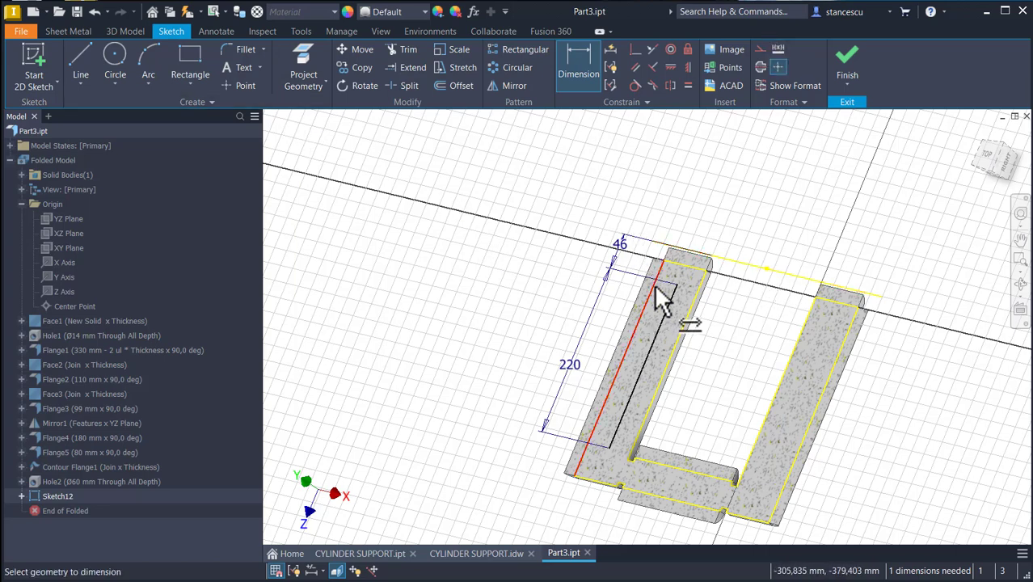
Dimension the left strip's line 125 mm from the projected centre point to fully constrain the sketch
{"action": "left_click", "coordinate": [667, 319]}
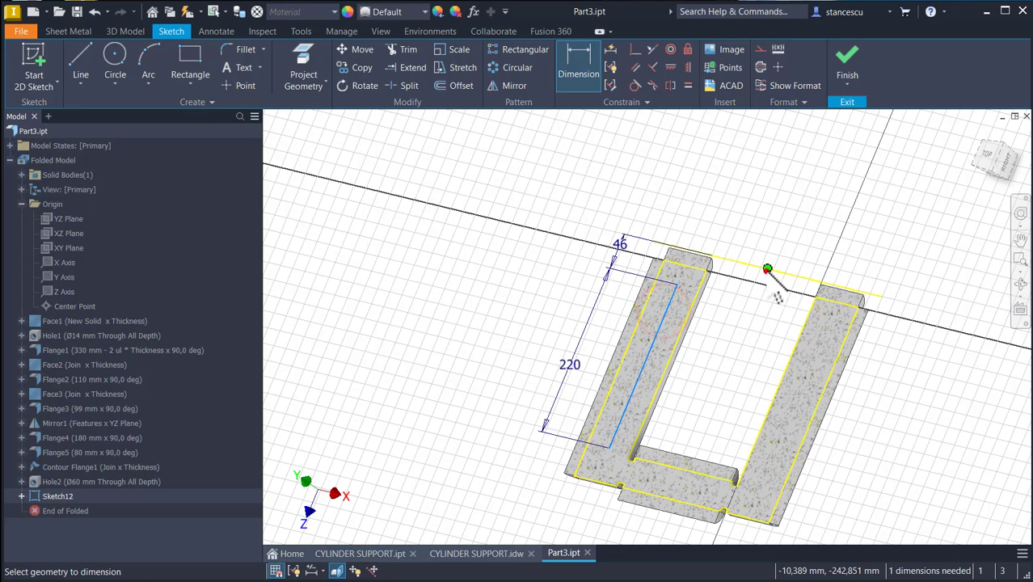
{"action": "left_click", "coordinate": [768, 270]}
{"action": "left_click", "coordinate": [737, 220]}
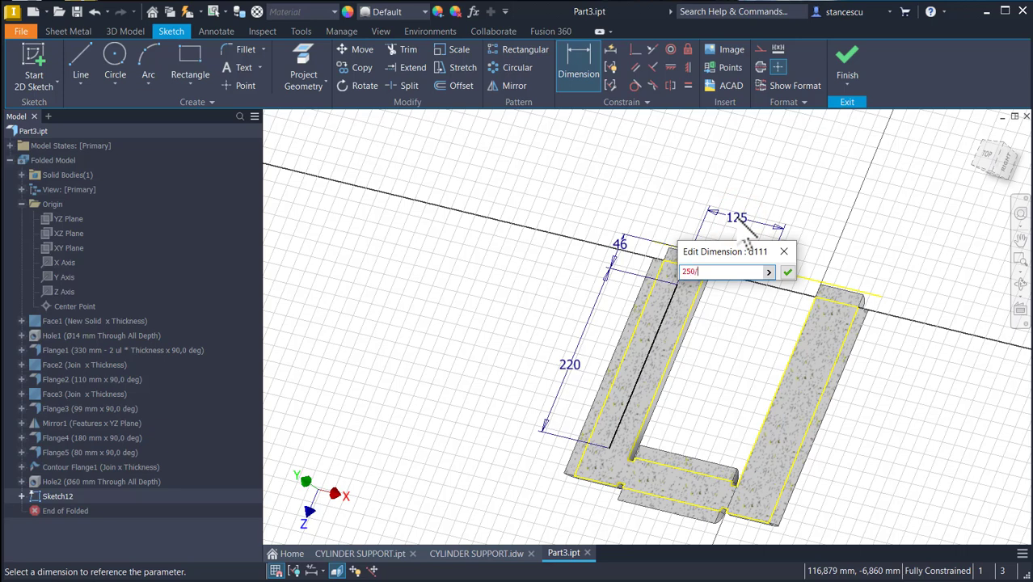
{"action": "key", "text": "Return"}
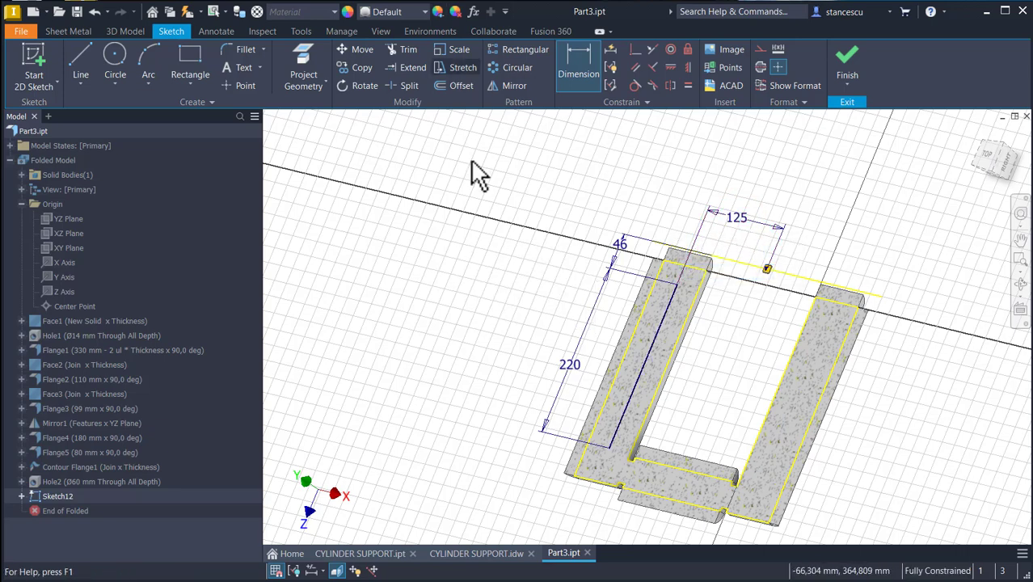
Place sketch points at both ends and the midpoint of the 220 mm line, and finish the sketch
{"action": "left_click", "coordinate": [245, 85]}
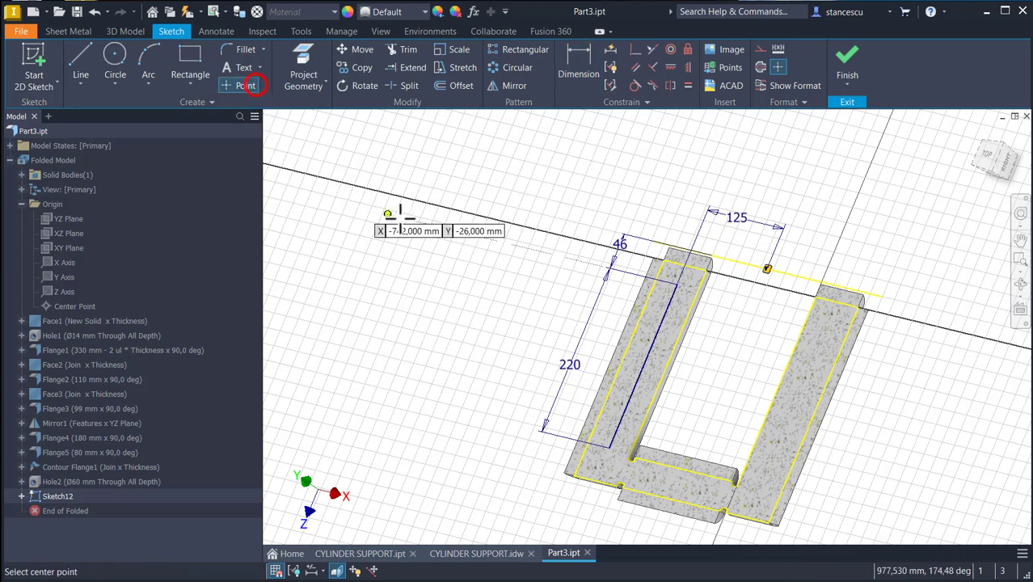
{"action": "left_click", "coordinate": [679, 285]}
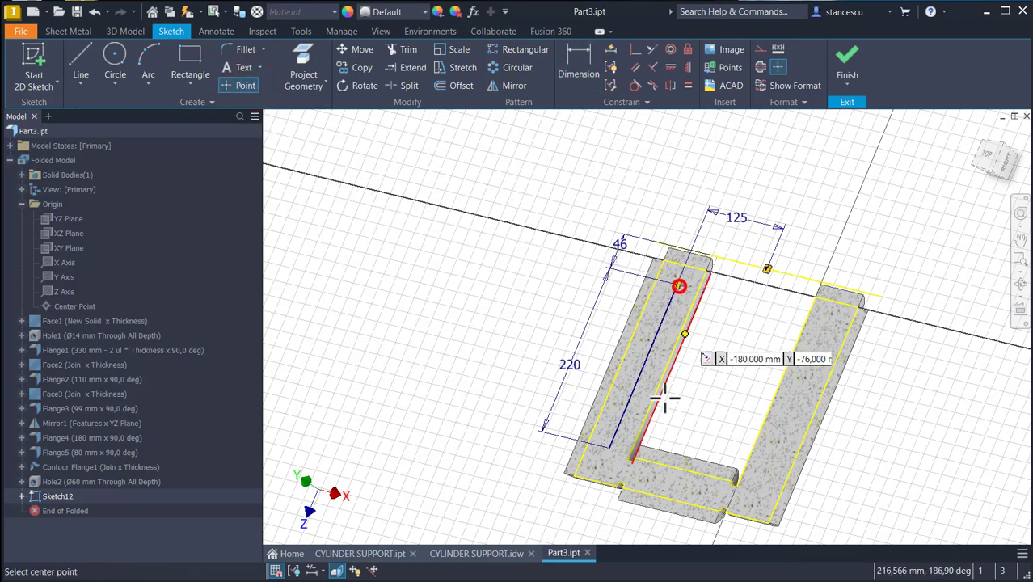
{"action": "left_click", "coordinate": [609, 447]}
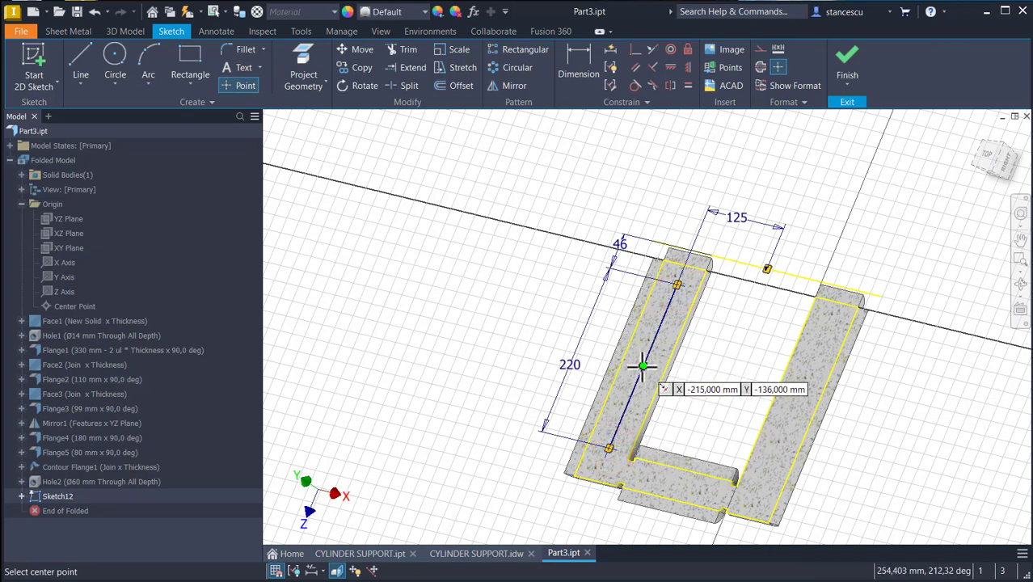
{"action": "left_click", "coordinate": [643, 366]}
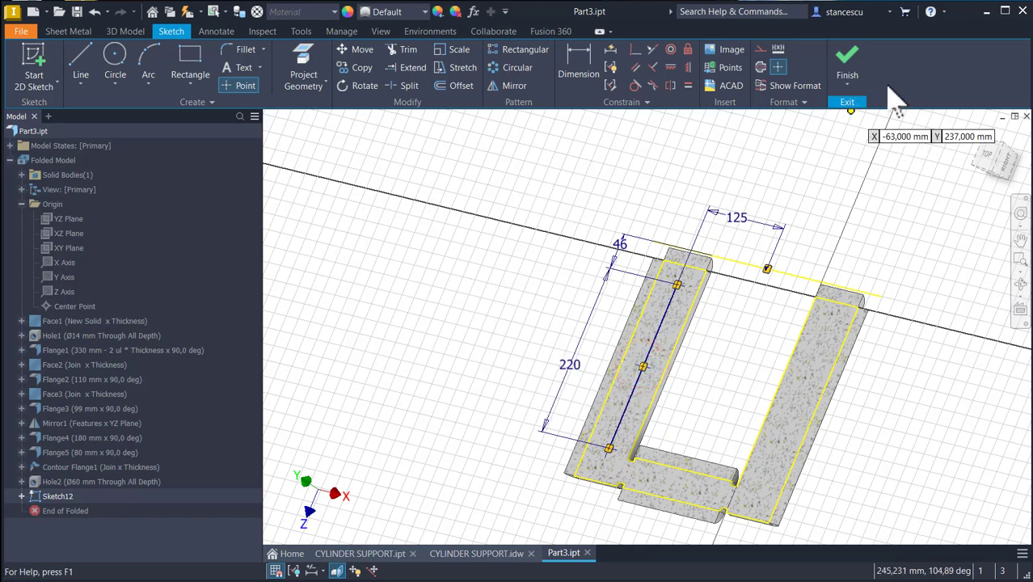
{"action": "left_click", "coordinate": [846, 60]}
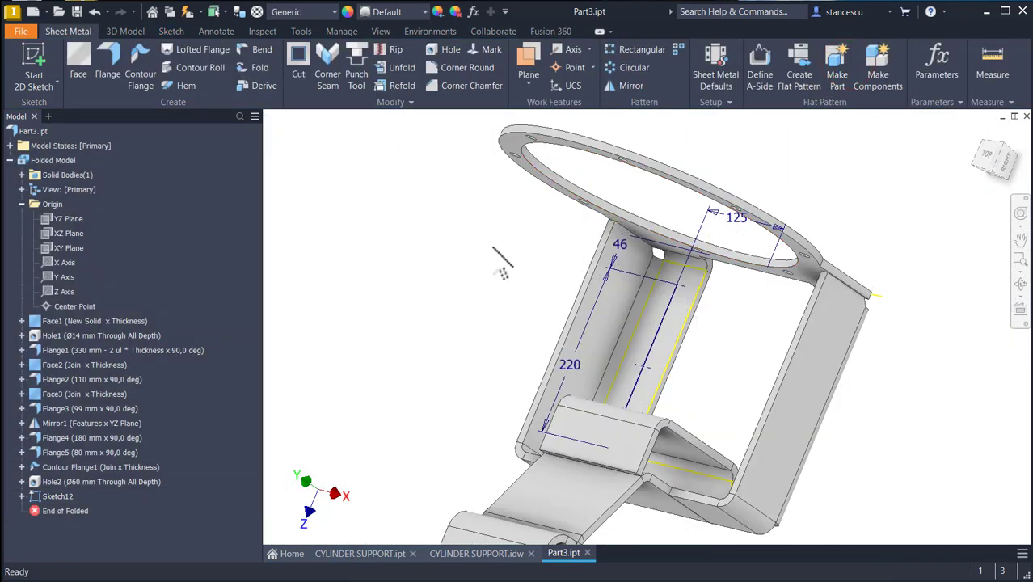
Create simple 27 mm through-all holes at the three sketch points on the base's left strip
{"action": "left_click", "coordinate": [454, 50]}
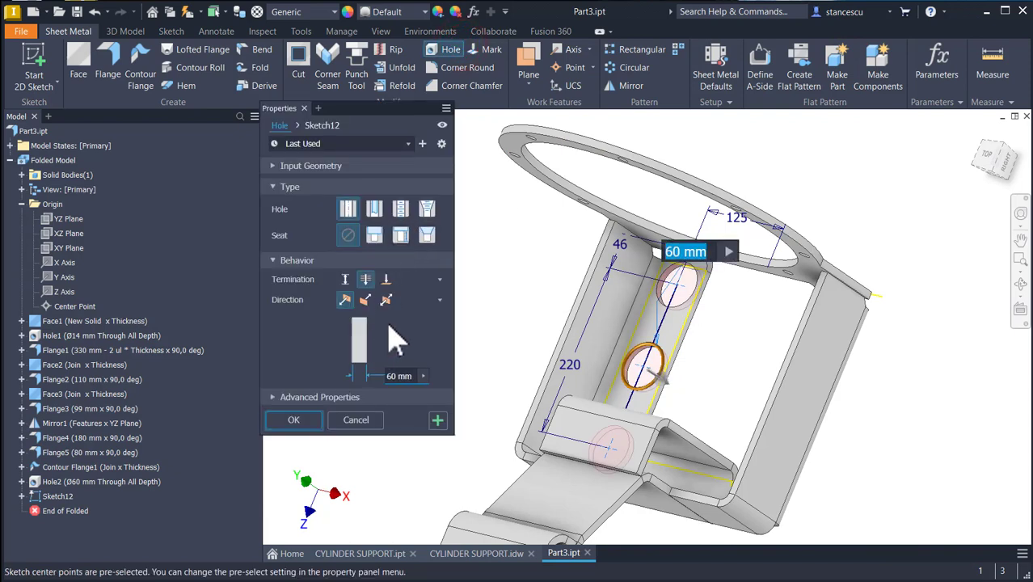
{"action": "type", "text": "27"}
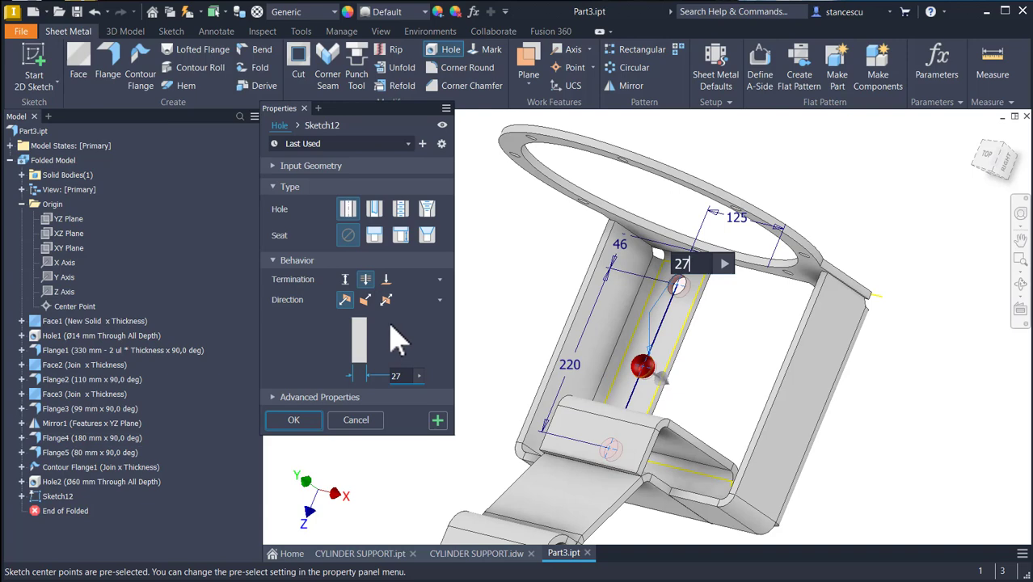
{"action": "left_click", "coordinate": [295, 421]}
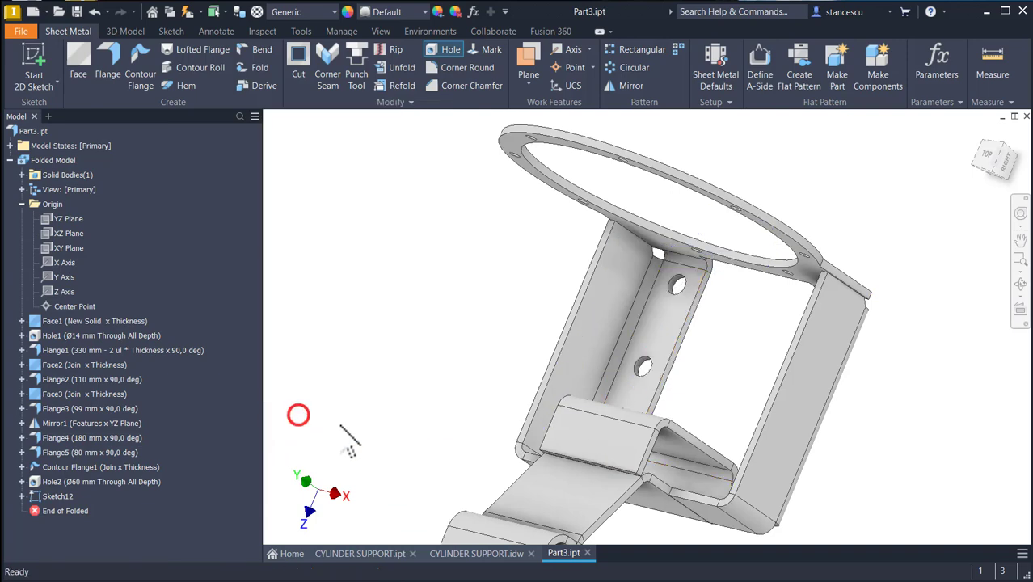
Mirror the 27 mm through-all hole feature on the base strip about the YZ plane
{"action": "key", "text": "F6"}
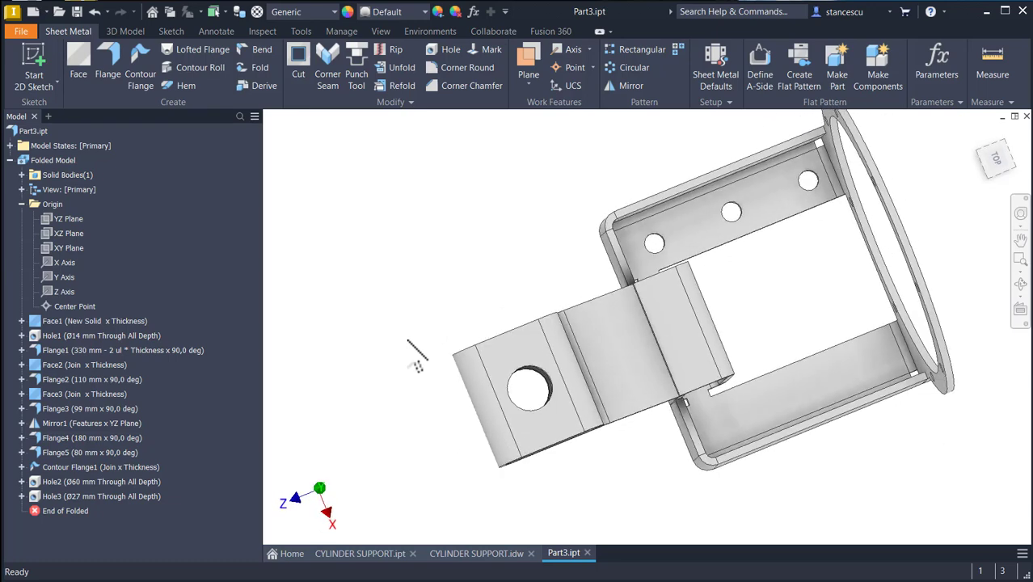
{"action": "key", "text": "F6"}
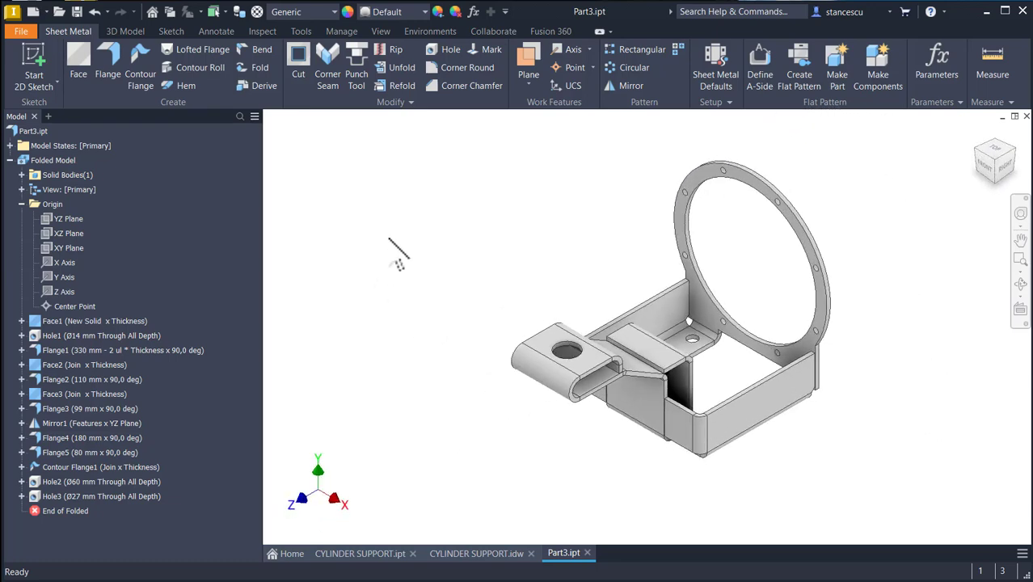
{"action": "left_click", "coordinate": [627, 86]}
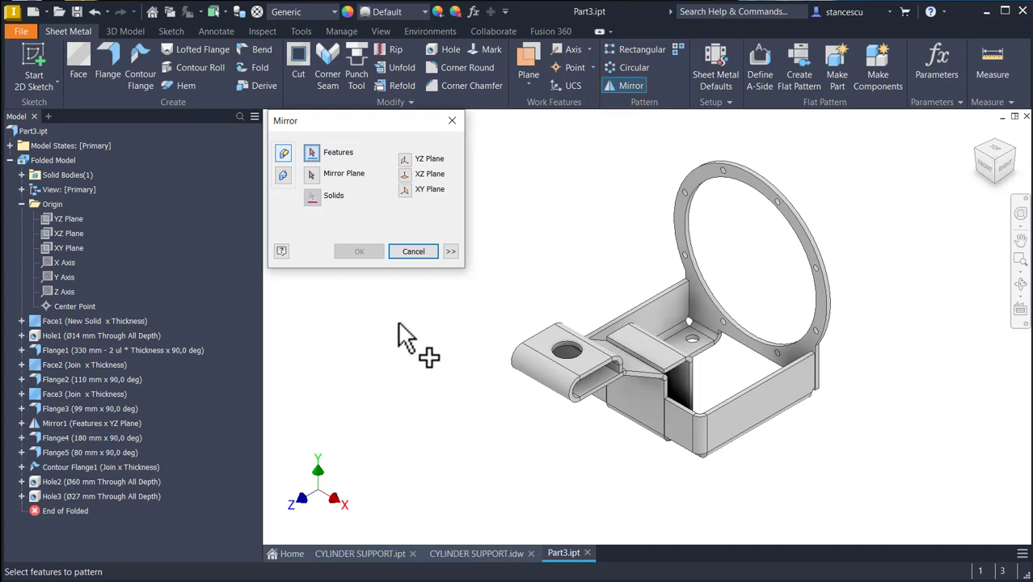
{"action": "left_click", "coordinate": [50, 497]}
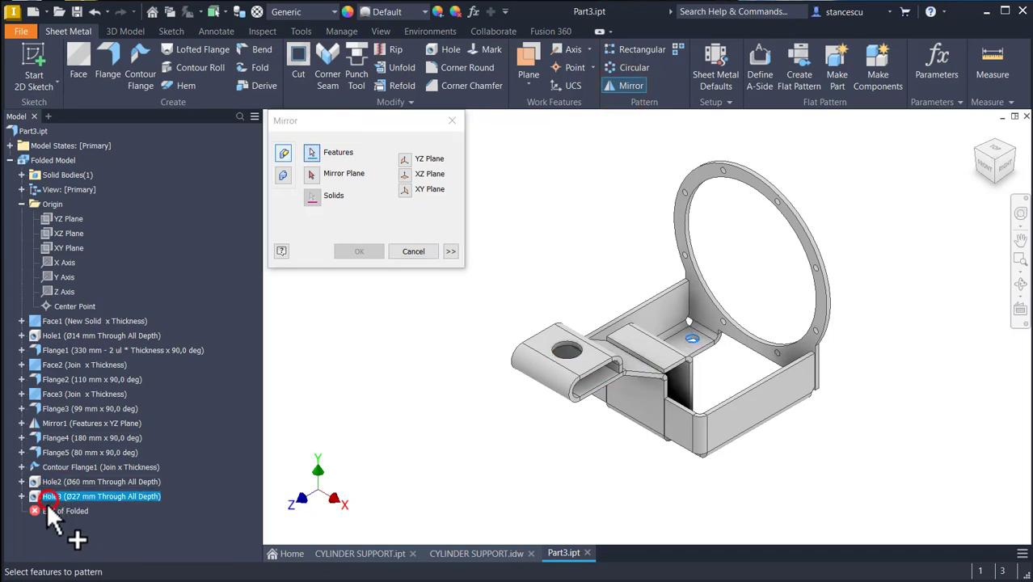
{"action": "left_click", "coordinate": [311, 173]}
{"action": "left_click", "coordinate": [78, 218]}
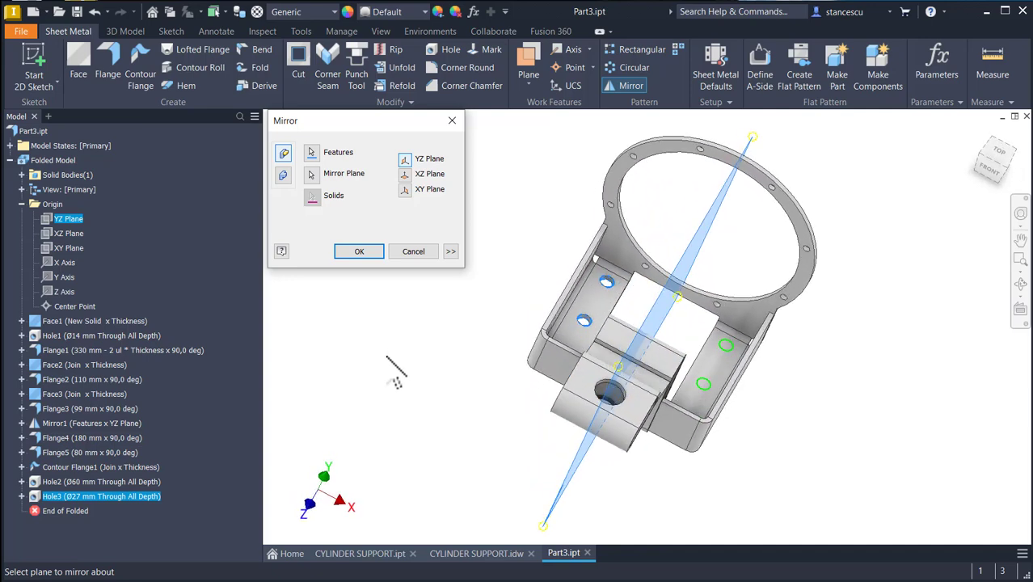
{"action": "left_click", "coordinate": [358, 252]}
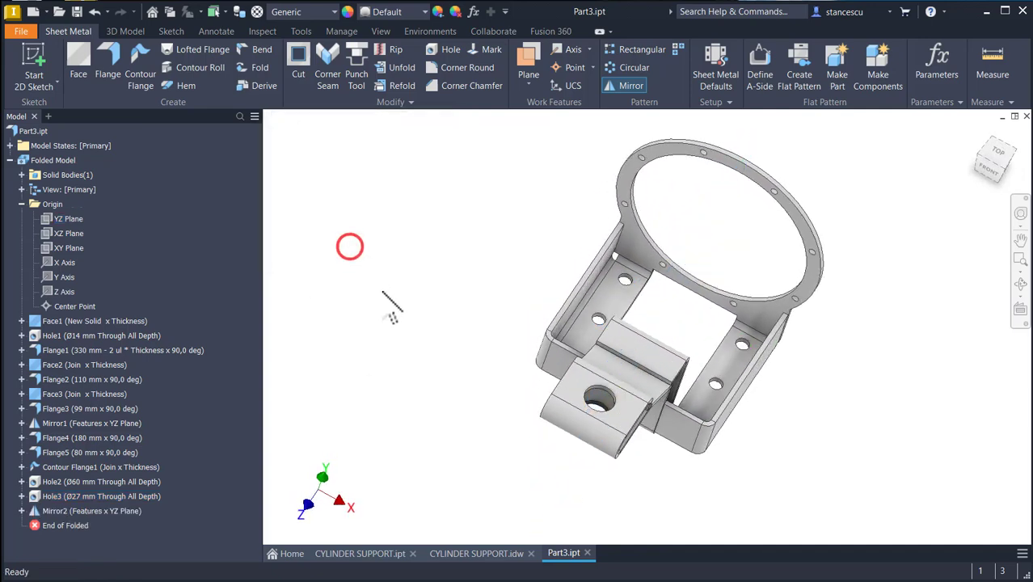
{"action": "key", "text": "F6"}
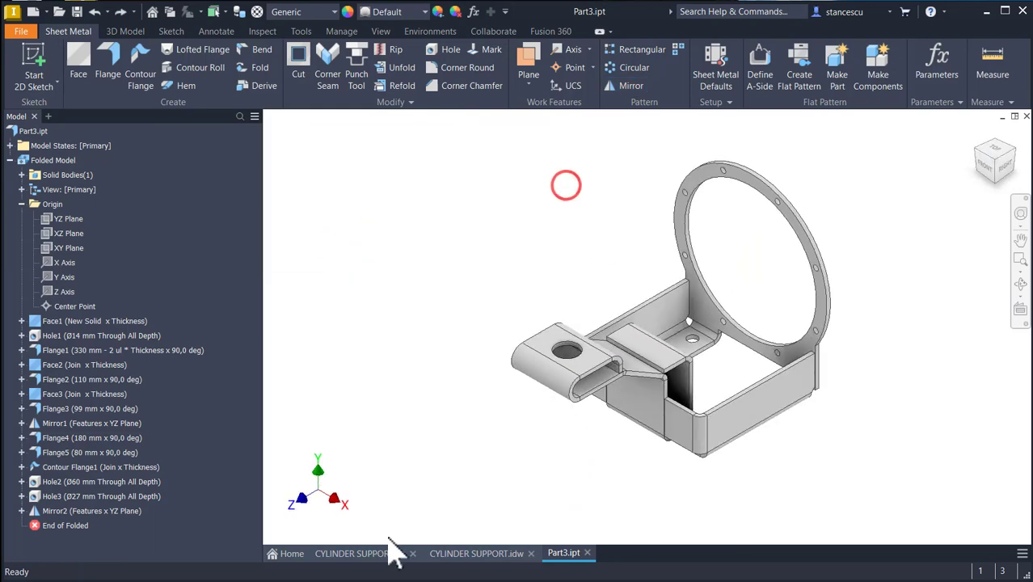
Check the 2xM16 hole callout in CYLINDER SUPPORT.idw, and start a sketch on the small raised flange's upper face in Part3.ipt
{"action": "left_click", "coordinate": [465, 556]}
{"action": "scroll", "coordinate": [729, 334], "scroll_direction": "up", "scroll_amount": 5}
{"action": "middle_click_drag", "start_coordinate": [720, 372], "coordinate": [674, 279]}
{"action": "left_click", "coordinate": [646, 395]}
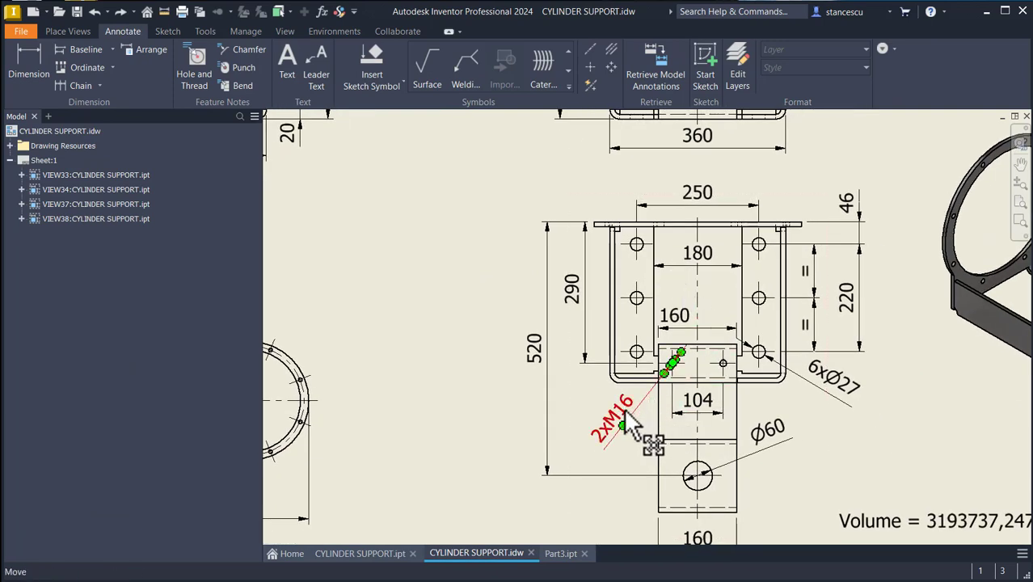
{"action": "left_click", "coordinate": [646, 413]}
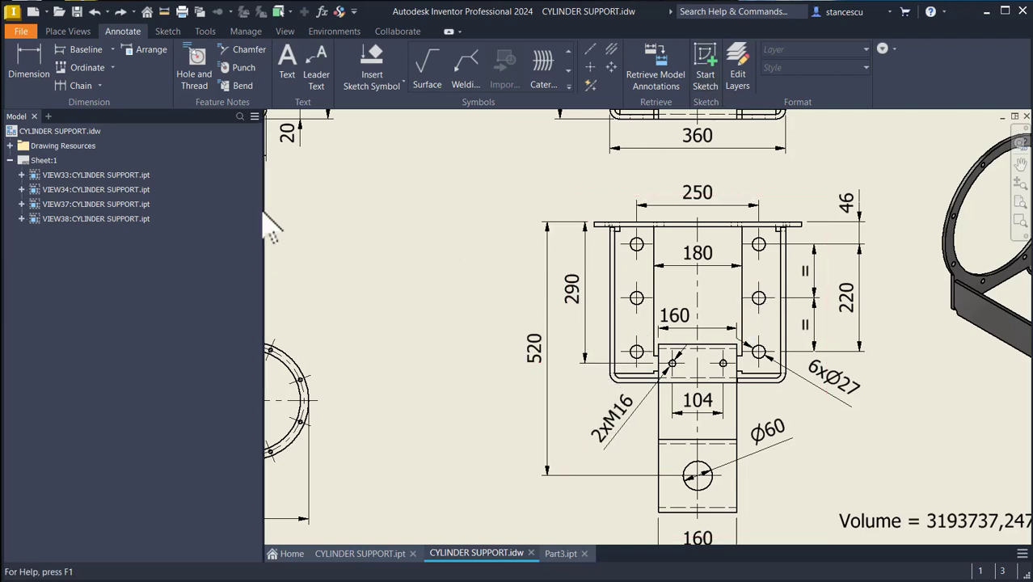
{"action": "left_click", "coordinate": [559, 555]}
{"action": "left_click", "coordinate": [667, 360]}
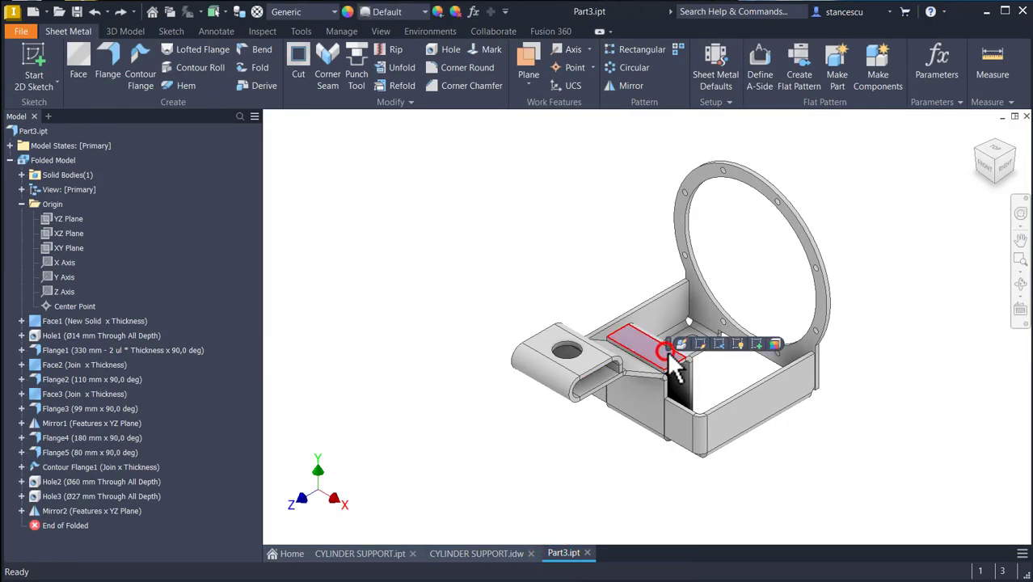
{"action": "left_click", "coordinate": [756, 343]}
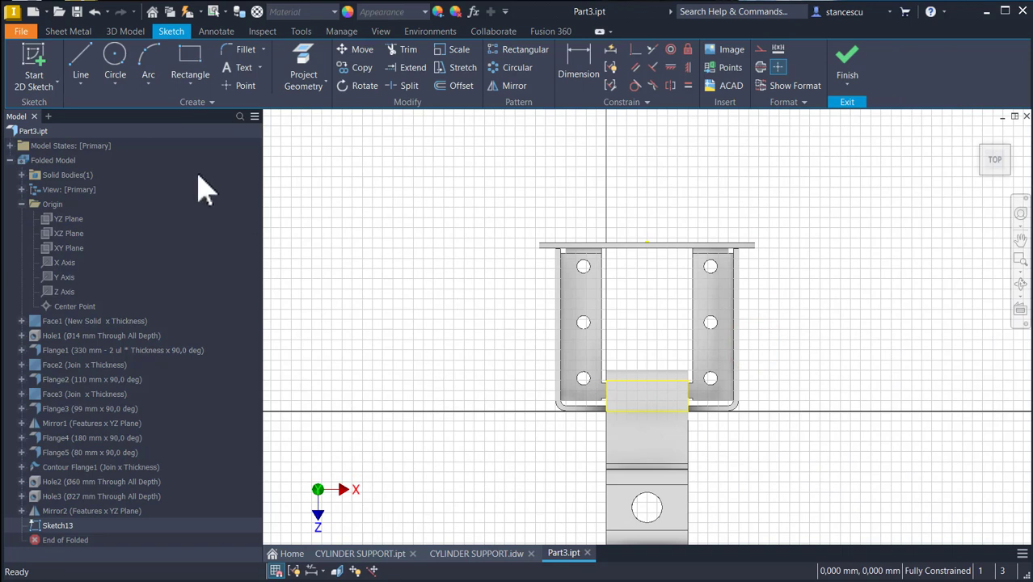
Sketch a horizontal line 104 mm long across the small raised flange's upper face
{"action": "left_click", "coordinate": [81, 64]}
{"action": "left_click", "coordinate": [86, 69]}
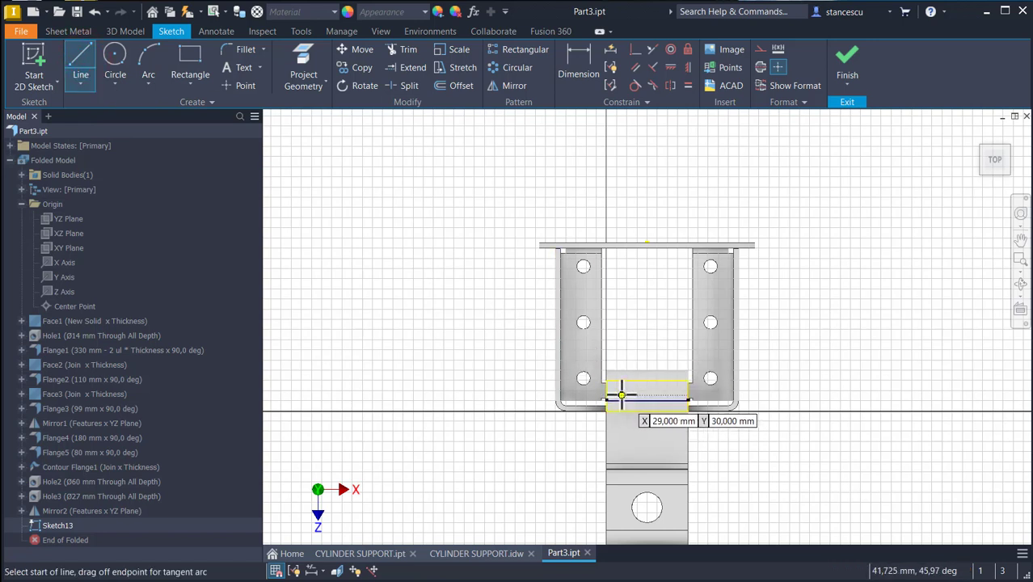
{"action": "left_click", "coordinate": [620, 395]}
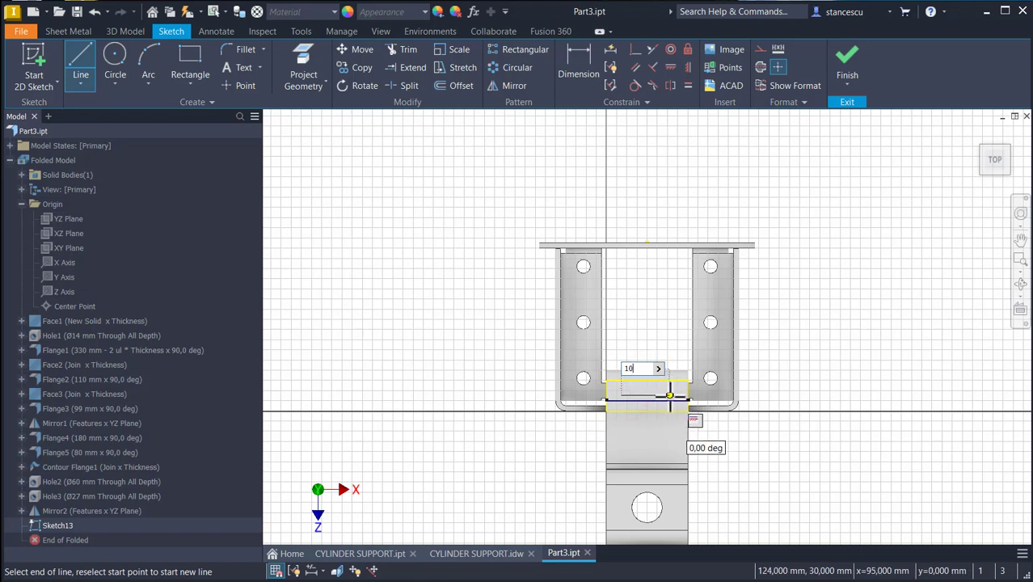
{"action": "type", "text": "104"}
{"action": "key", "text": "Return"}
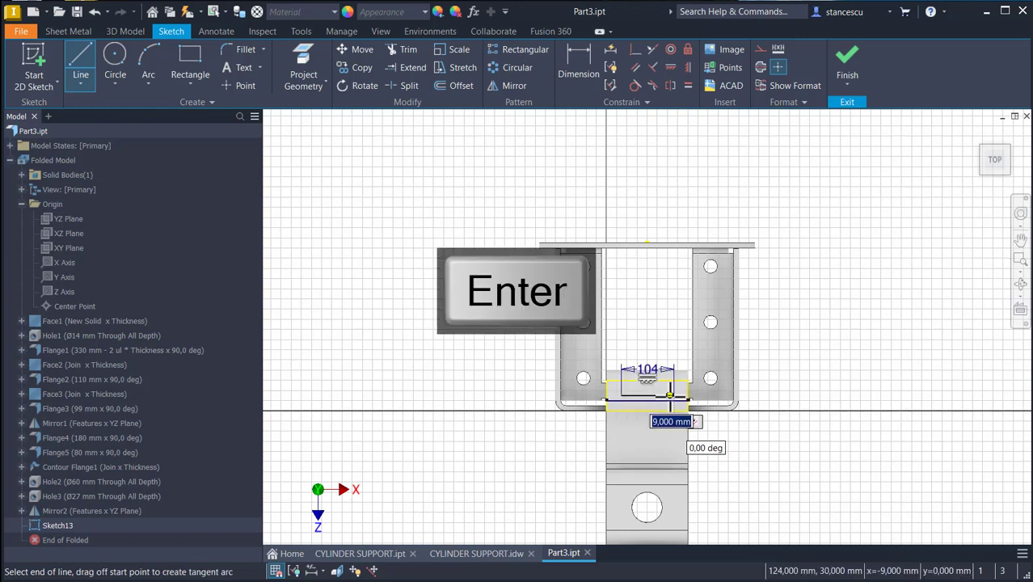
{"action": "key", "text": "Escape"}
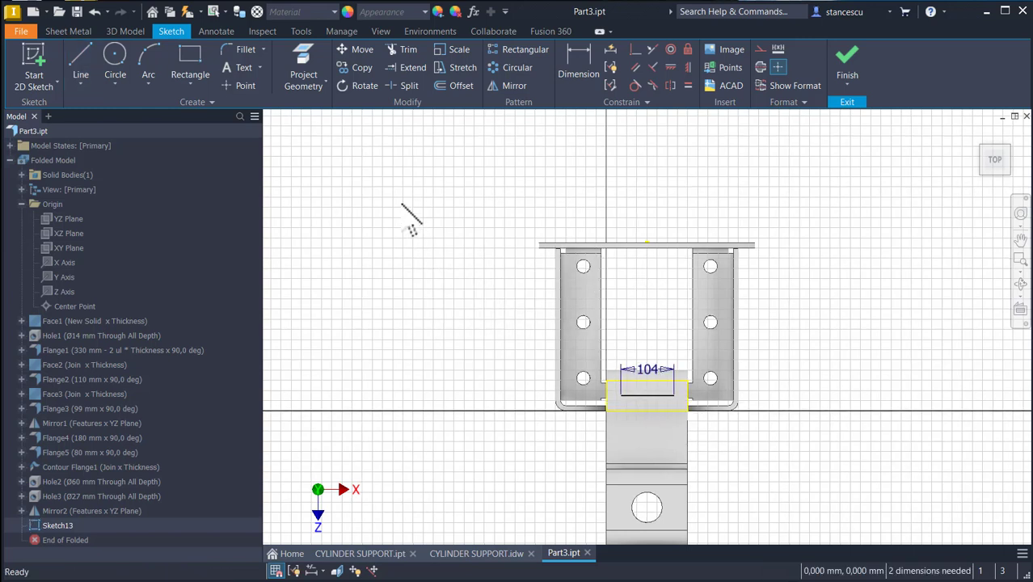
Dimension the 104 mm line at 290 mm from the outer face of the ring plate
{"action": "left_click", "coordinate": [574, 61]}
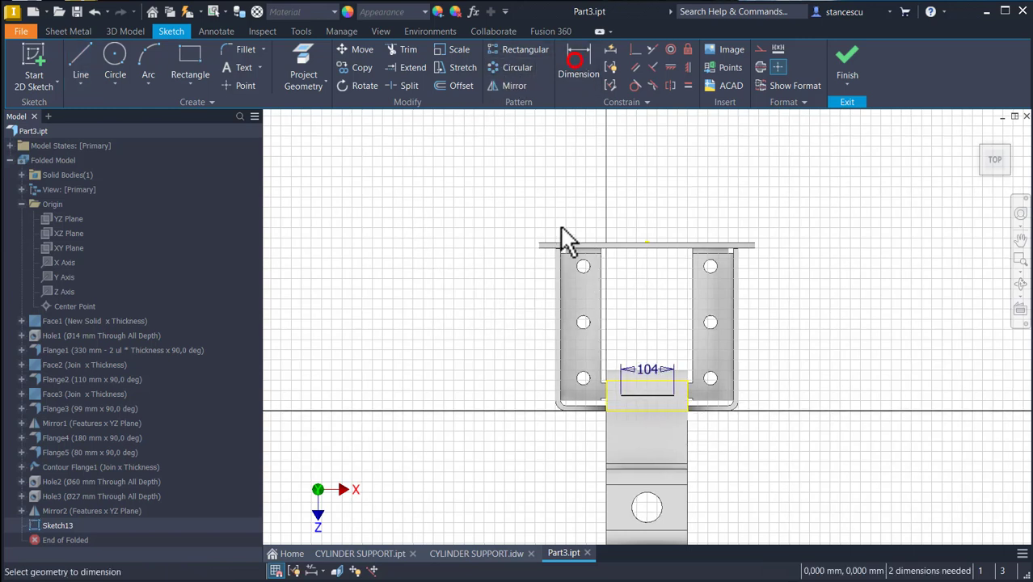
{"action": "left_click", "coordinate": [630, 395]}
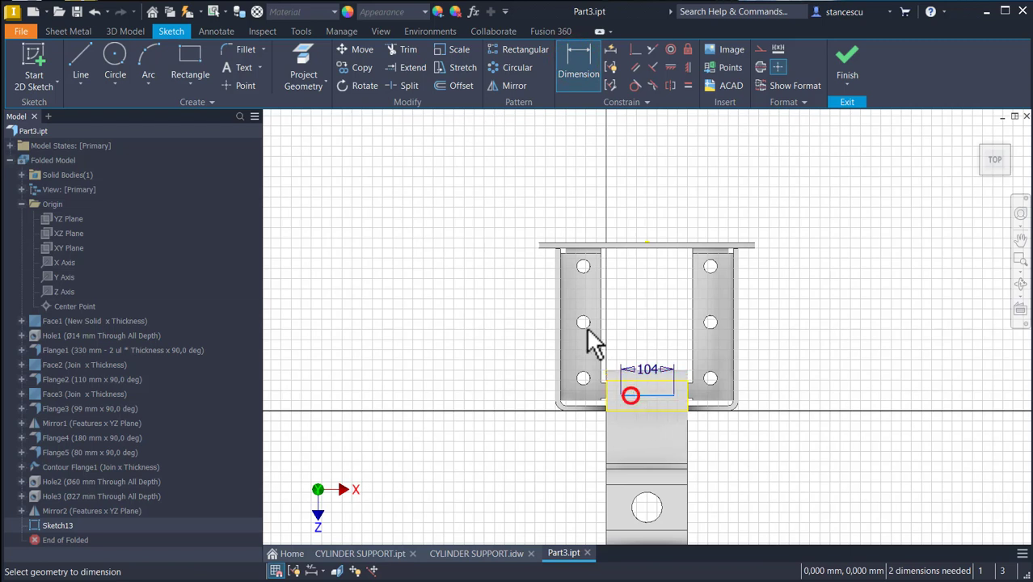
{"action": "left_click", "coordinate": [578, 240]}
{"action": "left_click", "coordinate": [494, 316]}
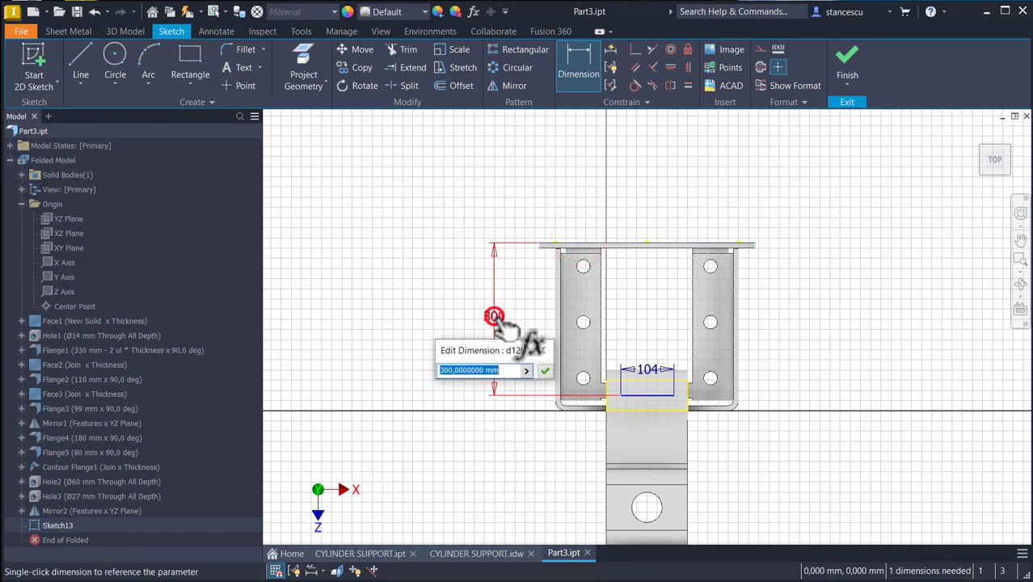
{"action": "type", "text": "29"}
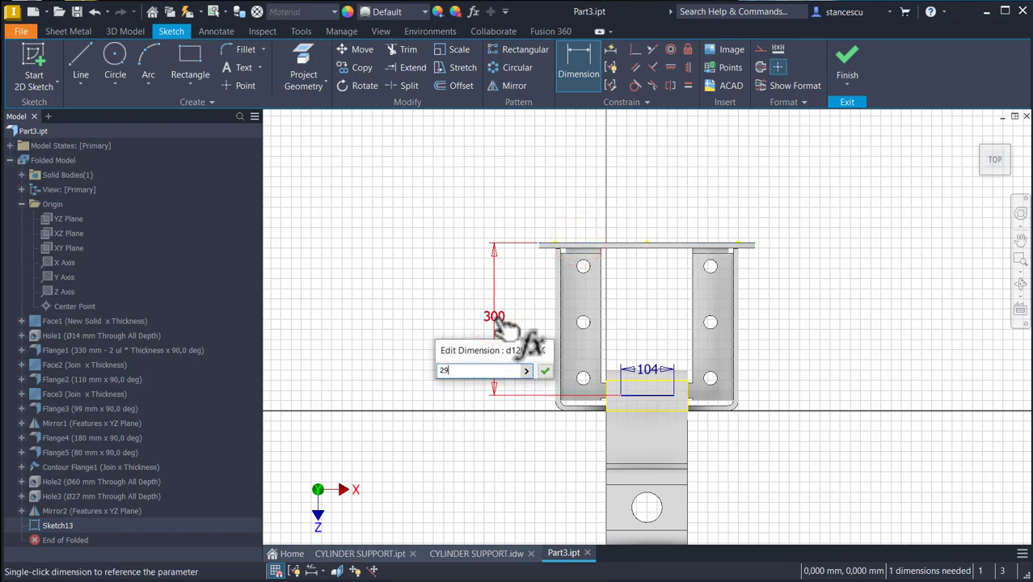
{"action": "type", "text": "0"}
{"action": "key", "text": "Return"}
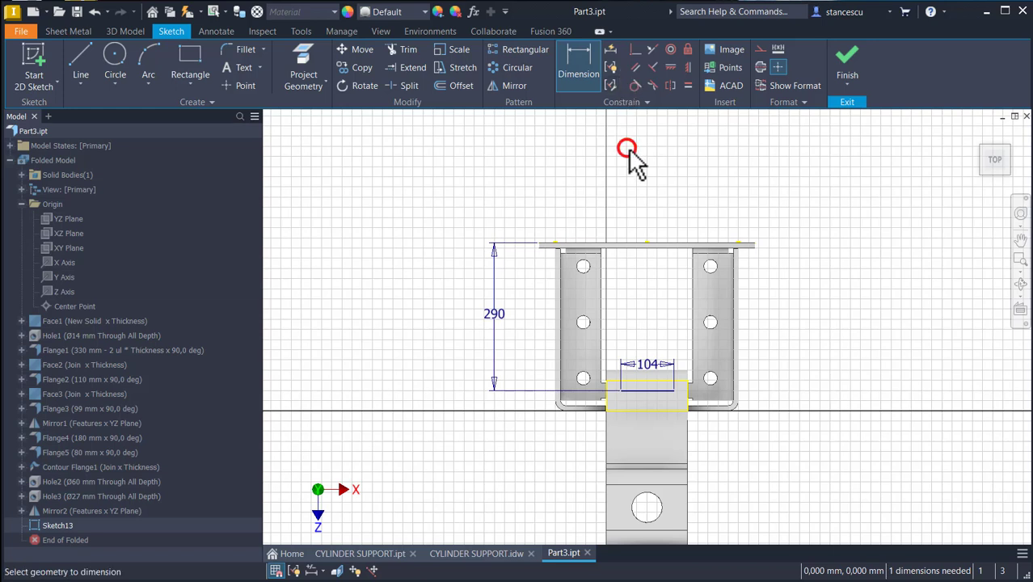
Slice the model at the sketch plane and vertically align the 104 mm line's midpoint with the ring plate's projected centre point
{"action": "key", "text": "F7"}
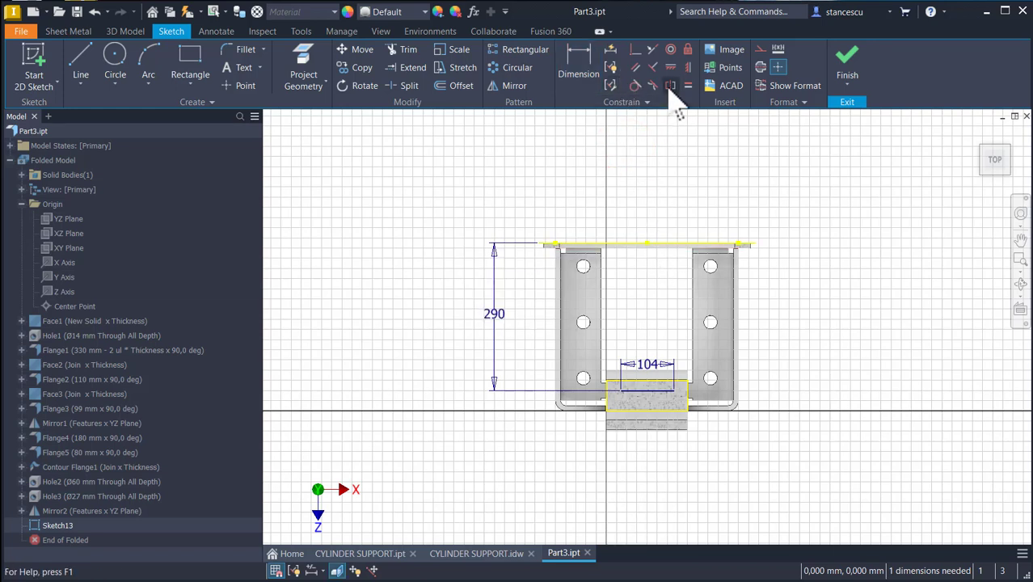
{"action": "left_click", "coordinate": [688, 67]}
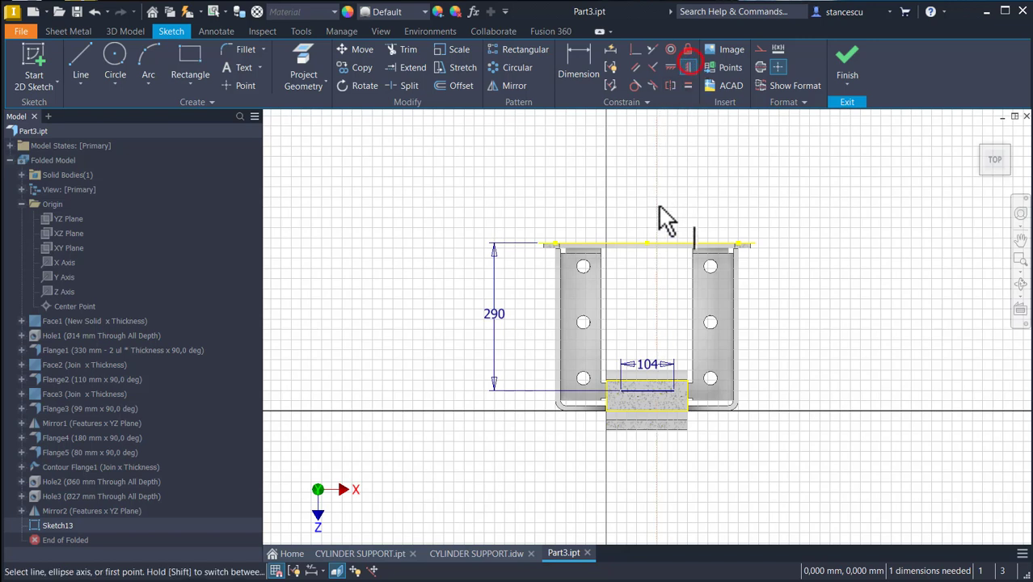
{"action": "left_click", "coordinate": [649, 245]}
{"action": "left_click", "coordinate": [648, 243]}
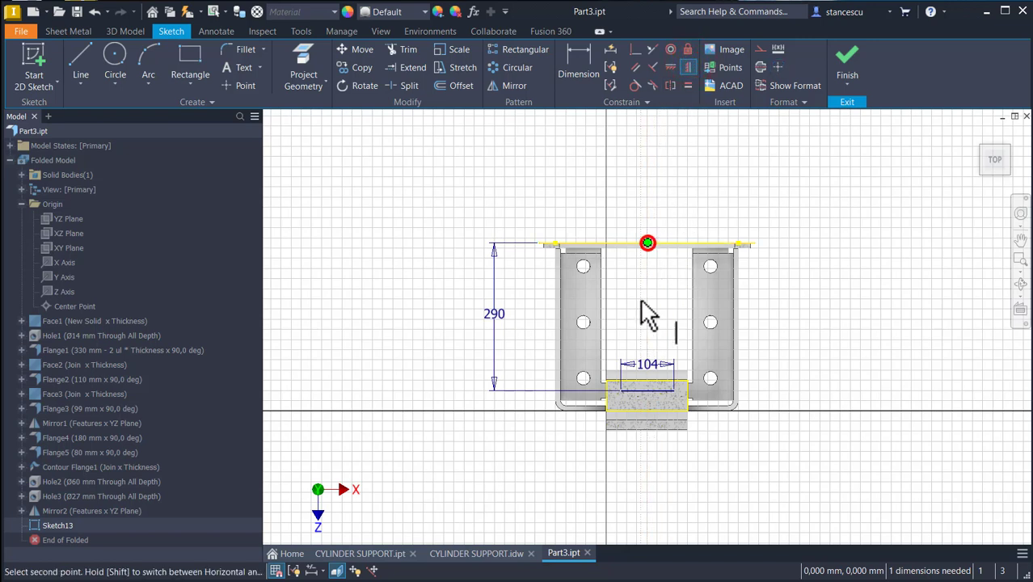
{"action": "left_click", "coordinate": [647, 390]}
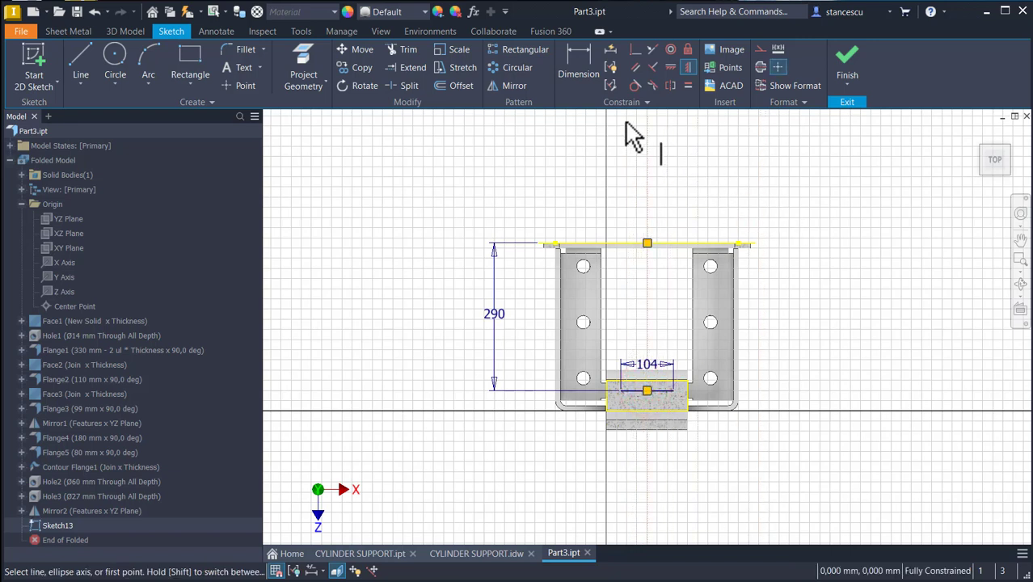
Place sketch points at both ends of the 104 mm line and finish the sketch
{"action": "left_click", "coordinate": [244, 85]}
{"action": "scroll", "coordinate": [661, 376], "scroll_direction": "up", "scroll_amount": 5}
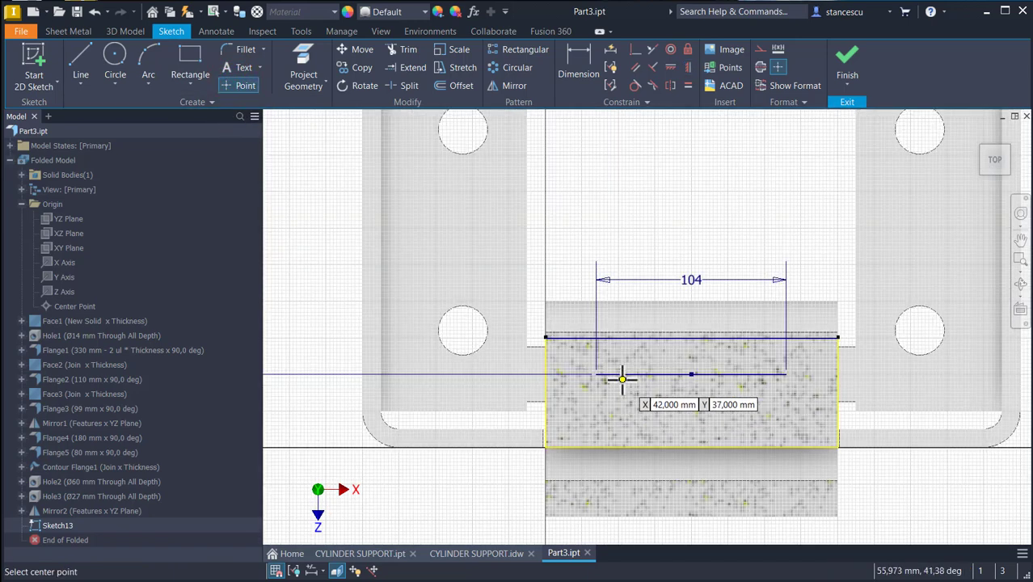
{"action": "left_click", "coordinate": [596, 374]}
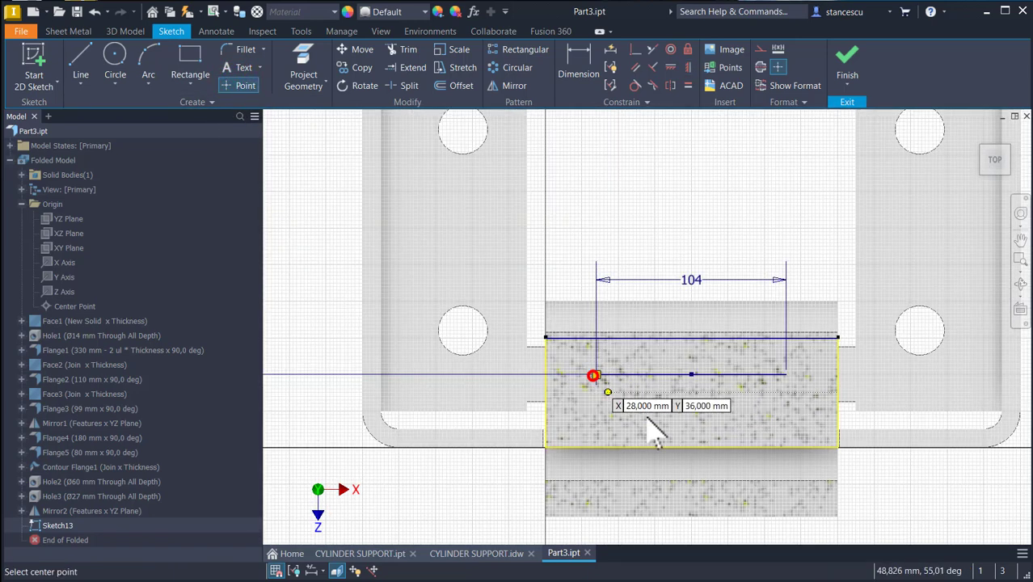
{"action": "left_click", "coordinate": [787, 374]}
{"action": "left_click", "coordinate": [846, 66]}
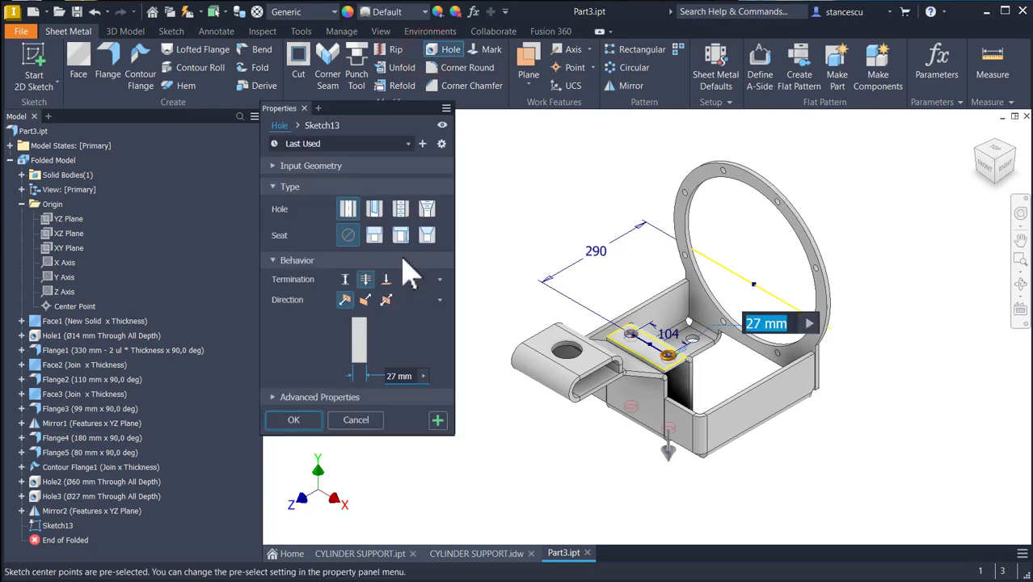
Configure the holes at the two sketch points as tapped ISO Metric profile, size 16, designation M16x2, with full-depth threads
{"action": "left_click", "coordinate": [401, 209]}
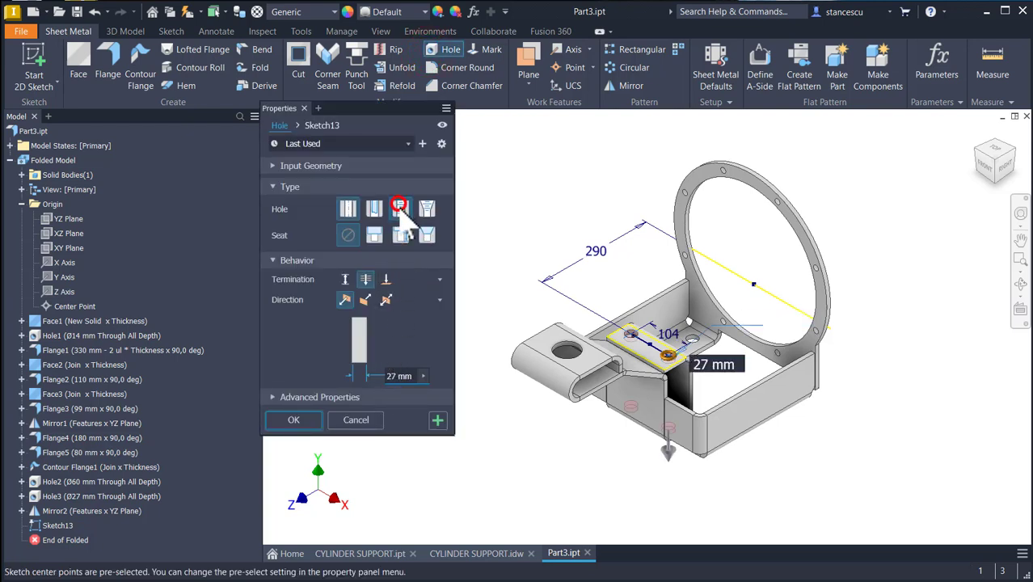
{"action": "left_click", "coordinate": [357, 278]}
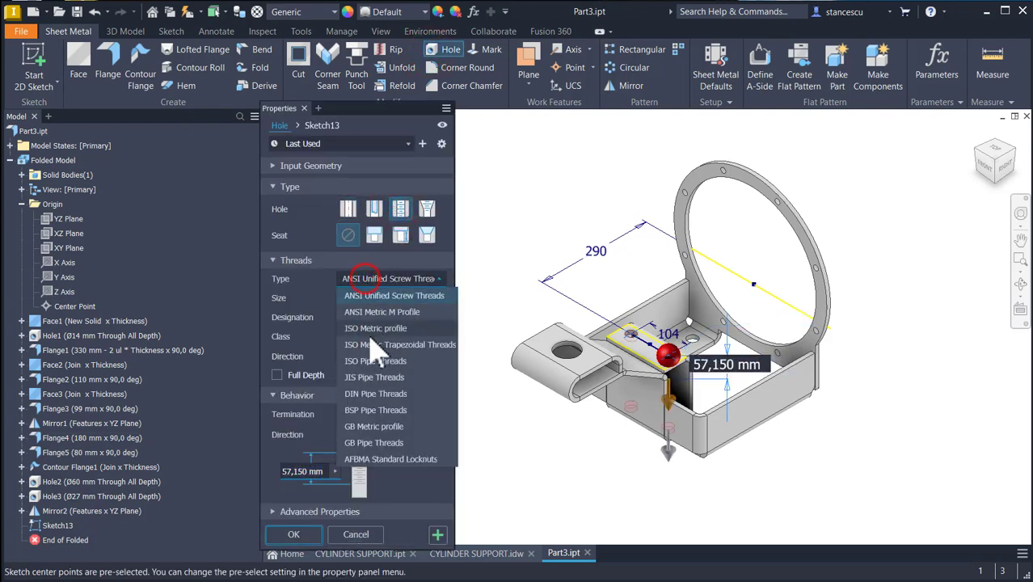
{"action": "left_click", "coordinate": [368, 328]}
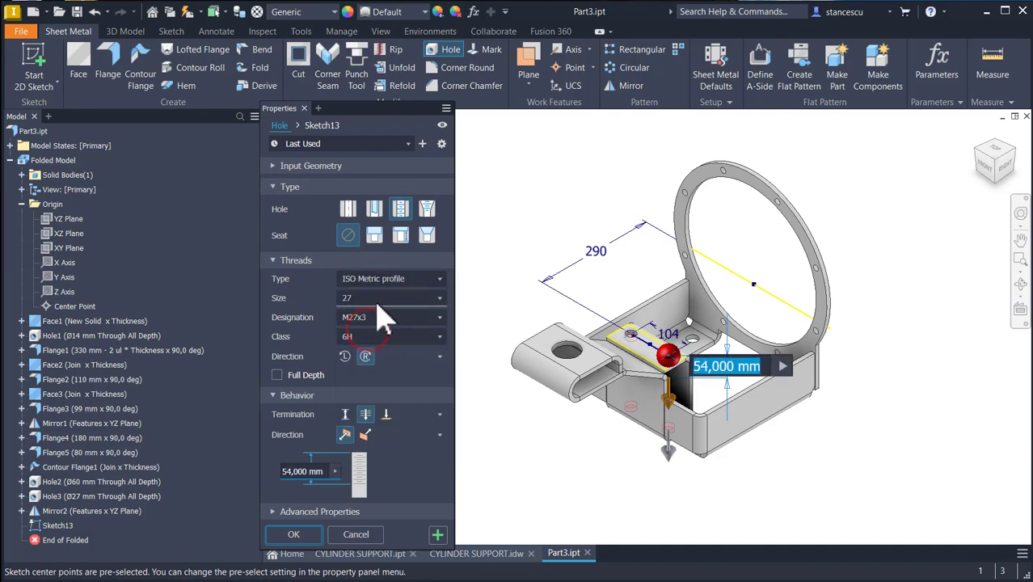
{"action": "left_click", "coordinate": [377, 298]}
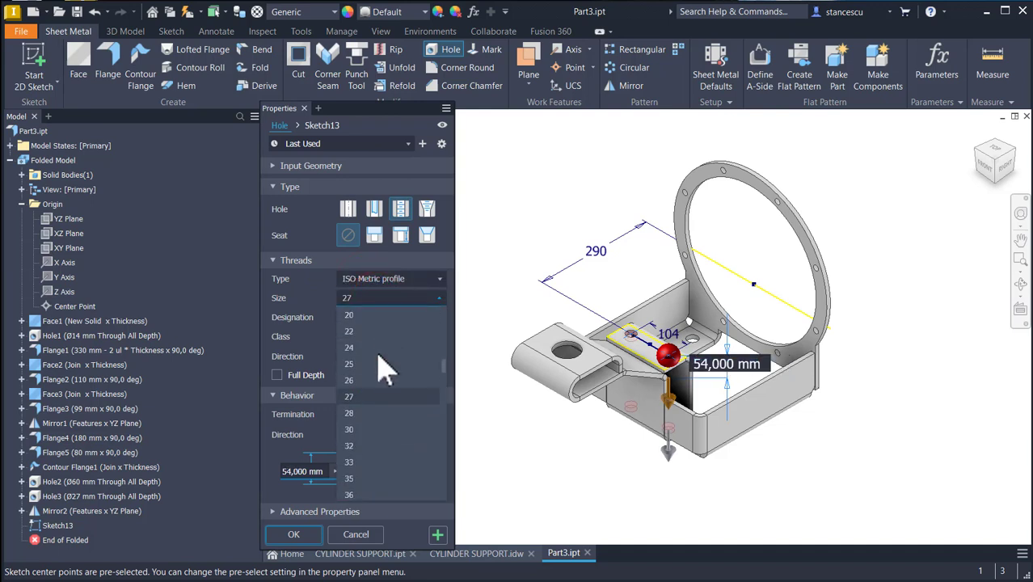
{"action": "left_click", "coordinate": [362, 331]}
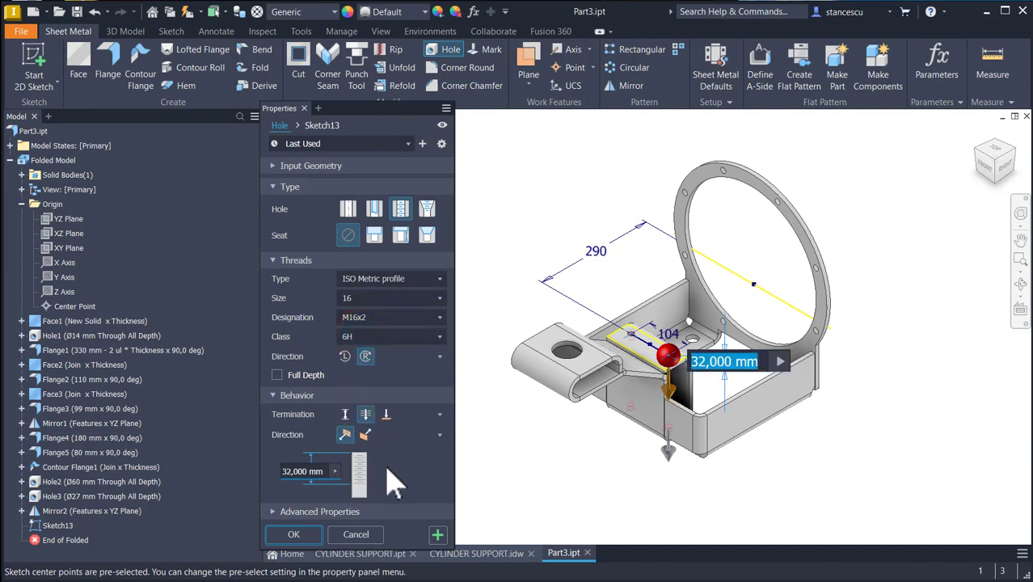
{"action": "left_click", "coordinate": [276, 376]}
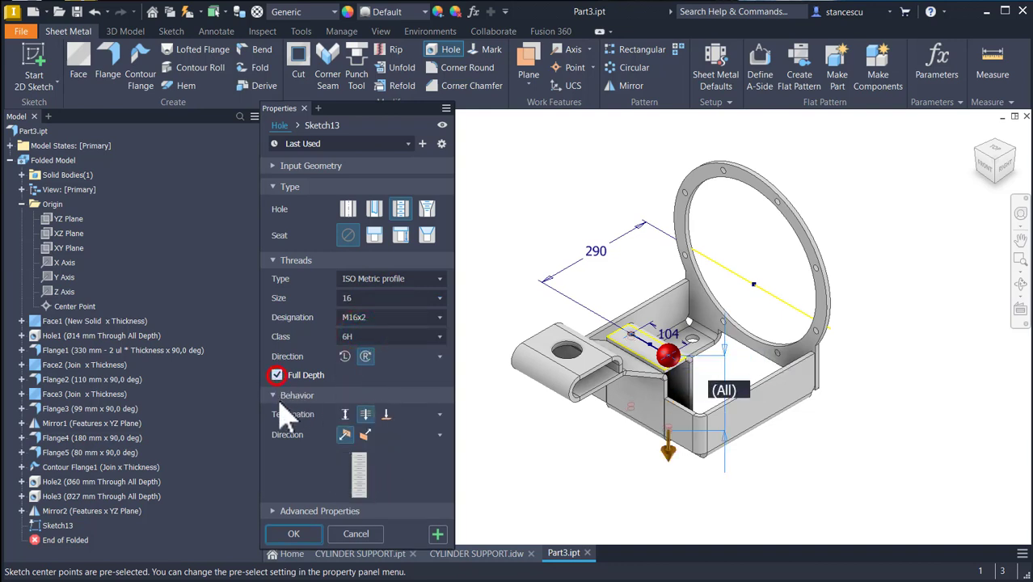
End the two M16x2 threaded holes at the underside face of the small raised flange and create them
{"action": "left_click", "coordinate": [386, 414]}
{"action": "middle_click_drag", "start_coordinate": [743, 484], "coordinate": [806, 463], "text": "shift"}
{"action": "scroll", "coordinate": [804, 456], "scroll_direction": "up", "scroll_amount": 5}
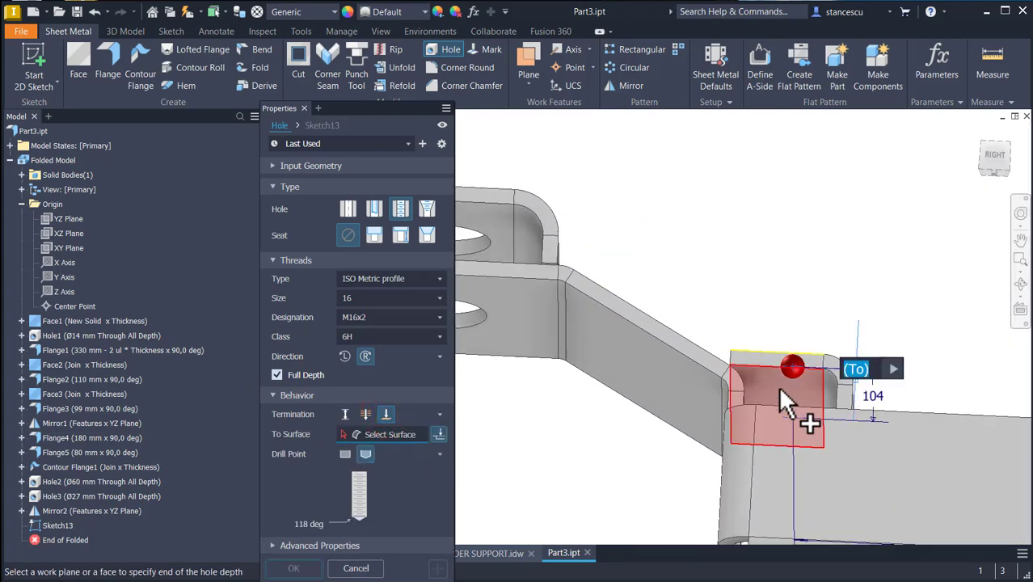
{"action": "left_click", "coordinate": [776, 394]}
{"action": "scroll", "coordinate": [776, 396], "scroll_direction": "down", "scroll_amount": 3}
{"action": "middle_click_drag", "start_coordinate": [607, 478], "coordinate": [731, 454], "text": "shift"}
{"action": "key", "text": "F5"}
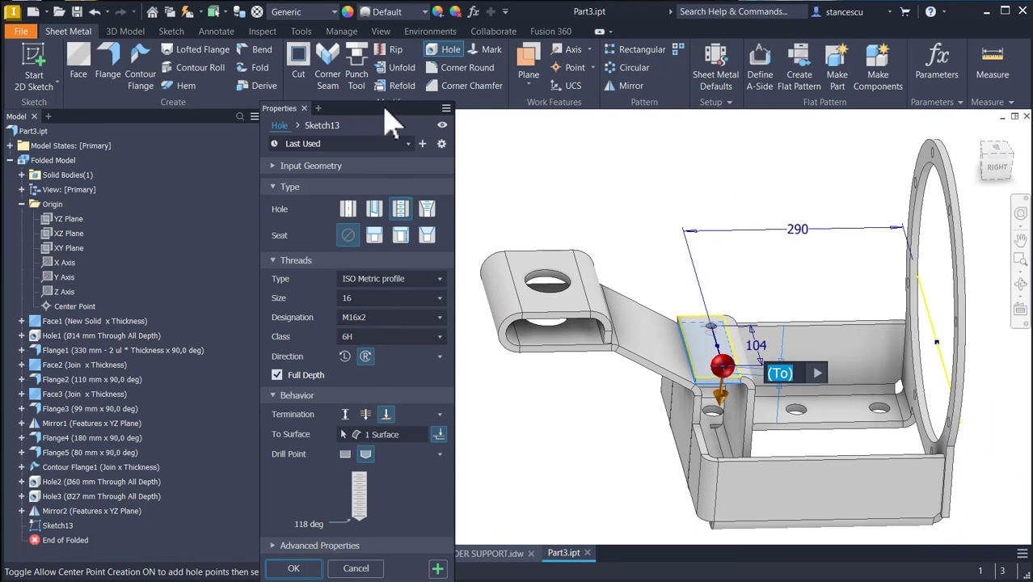
{"action": "left_click_drag", "start_coordinate": [386, 112], "coordinate": [387, 65]}
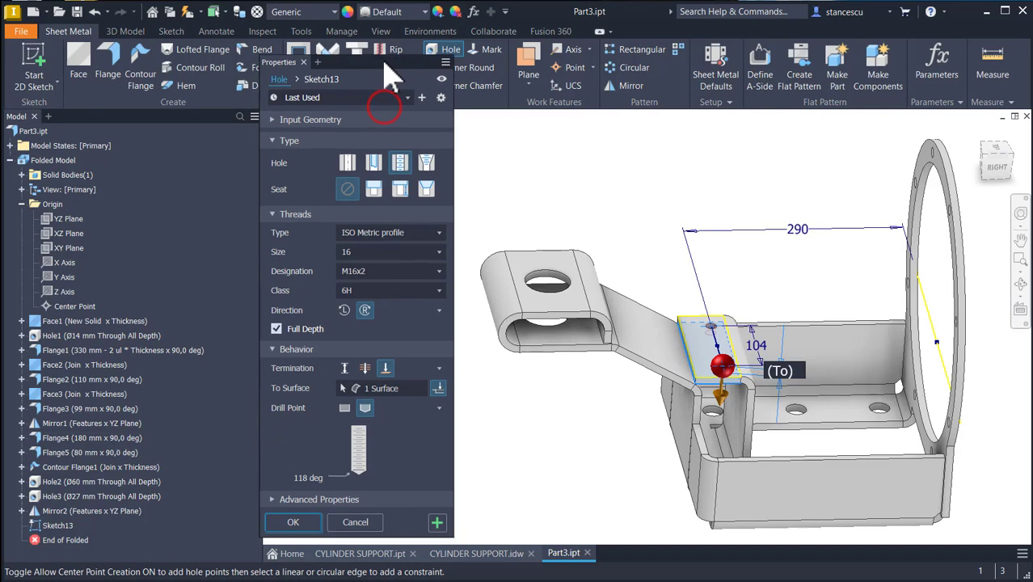
{"action": "left_click", "coordinate": [293, 524]}
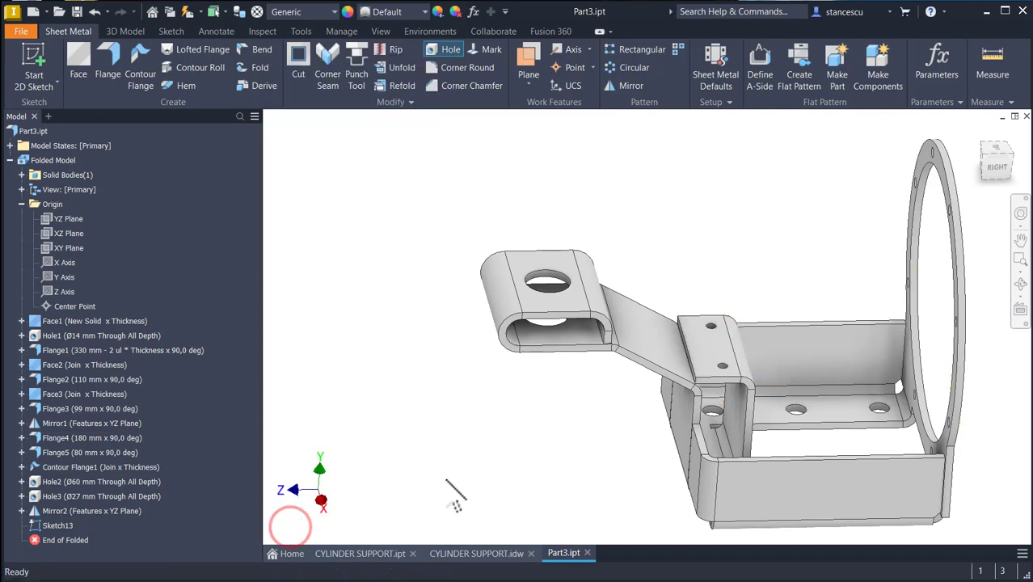
{"action": "key", "text": "F6"}
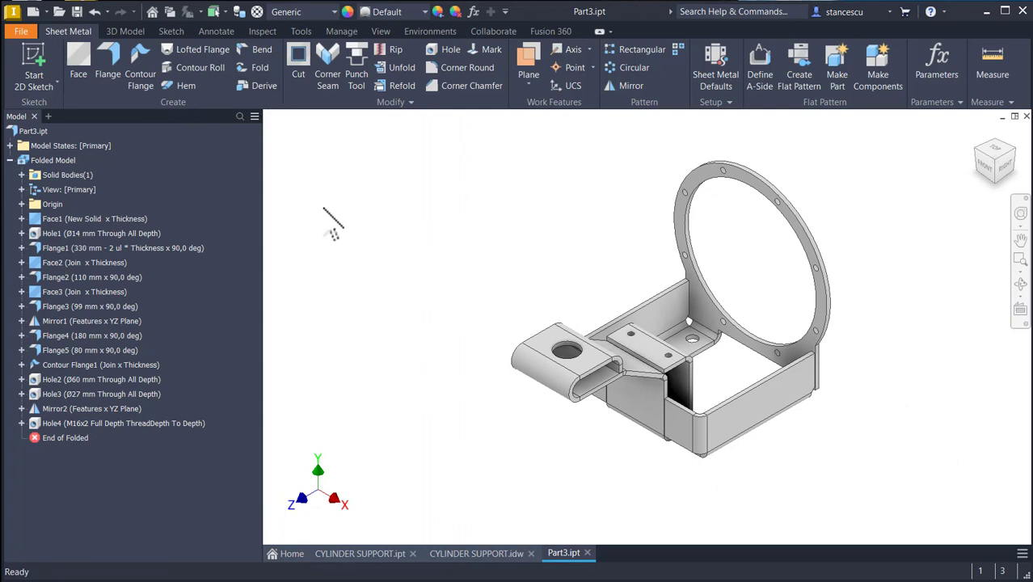
Expand all children of the part in the model tree and open the ring plate's Sketch1 for editing
{"action": "right_click", "coordinate": [29, 137]}
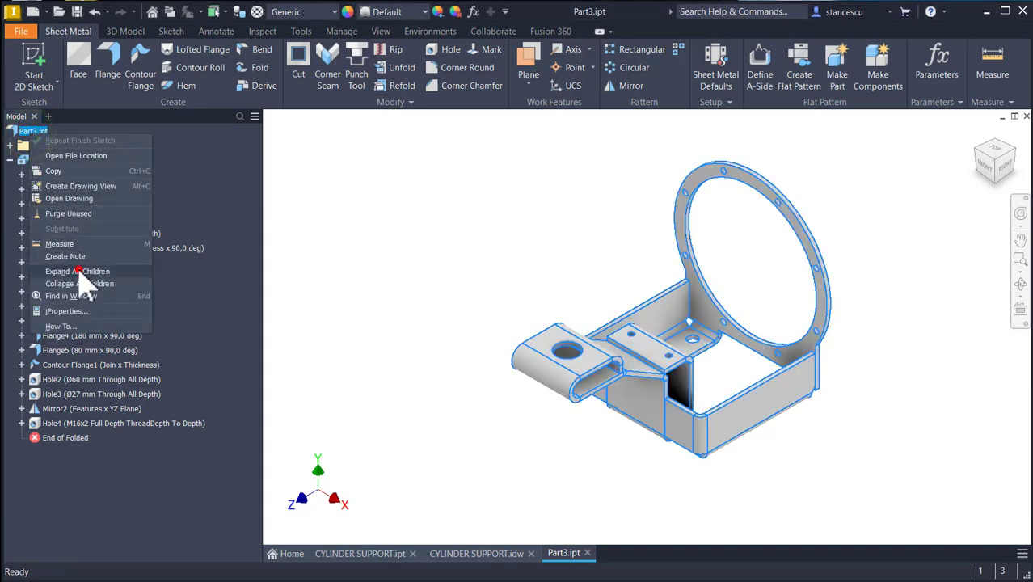
{"action": "left_click", "coordinate": [80, 272]}
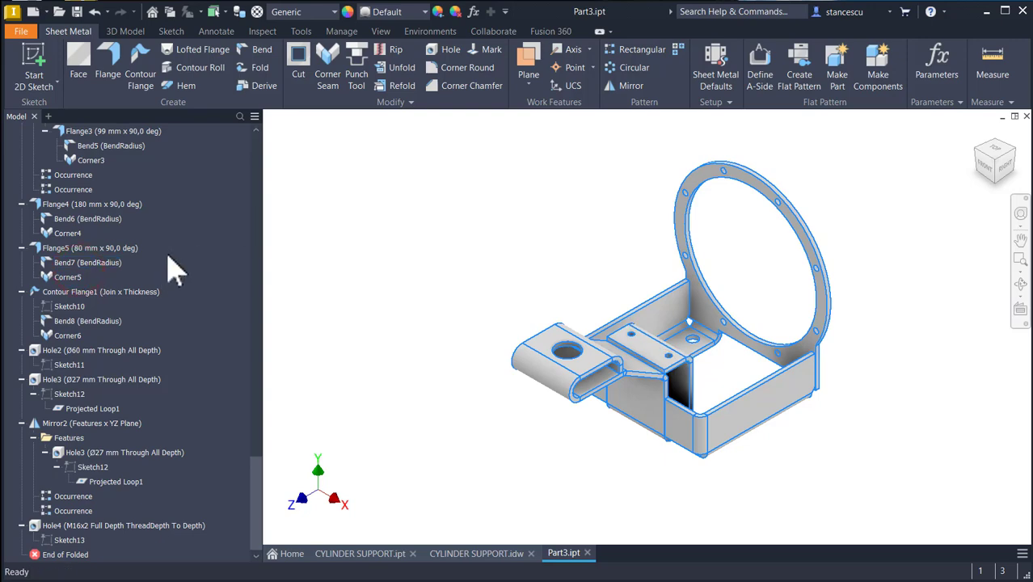
{"action": "scroll", "coordinate": [174, 270], "scroll_direction": "up", "scroll_amount": 7}
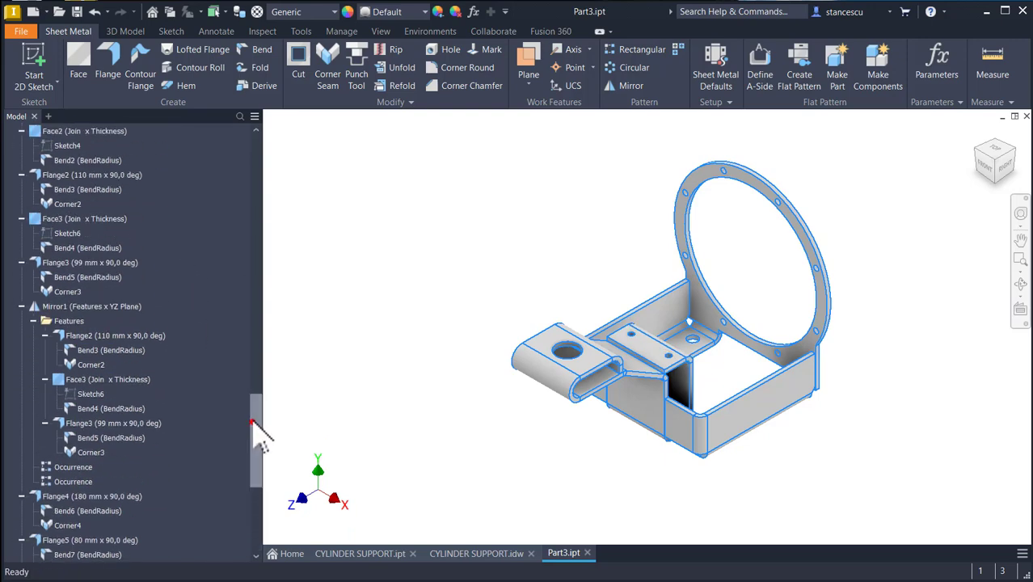
{"action": "left_click_drag", "start_coordinate": [257, 436], "coordinate": [245, 168]}
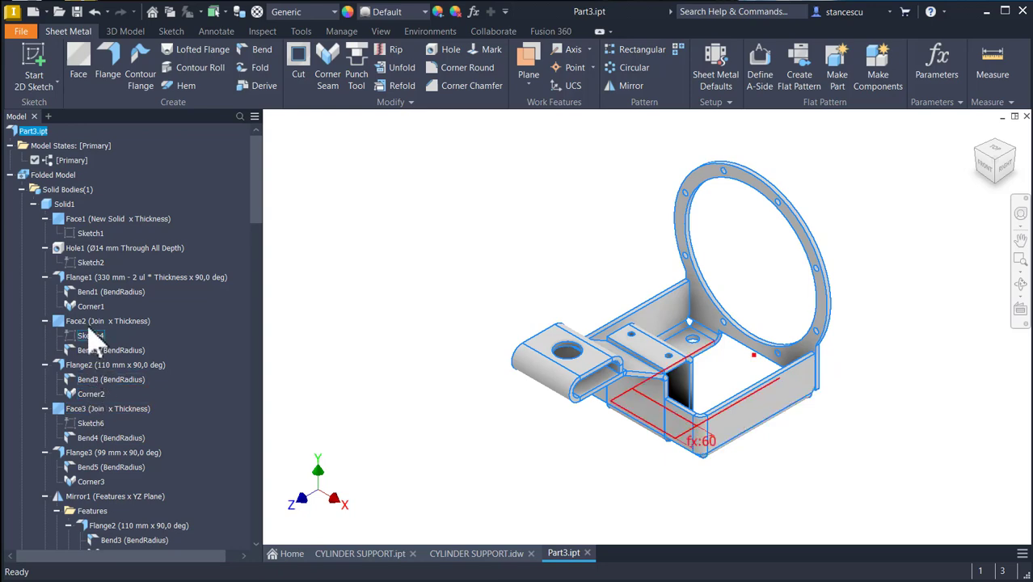
{"action": "left_click", "coordinate": [69, 237]}
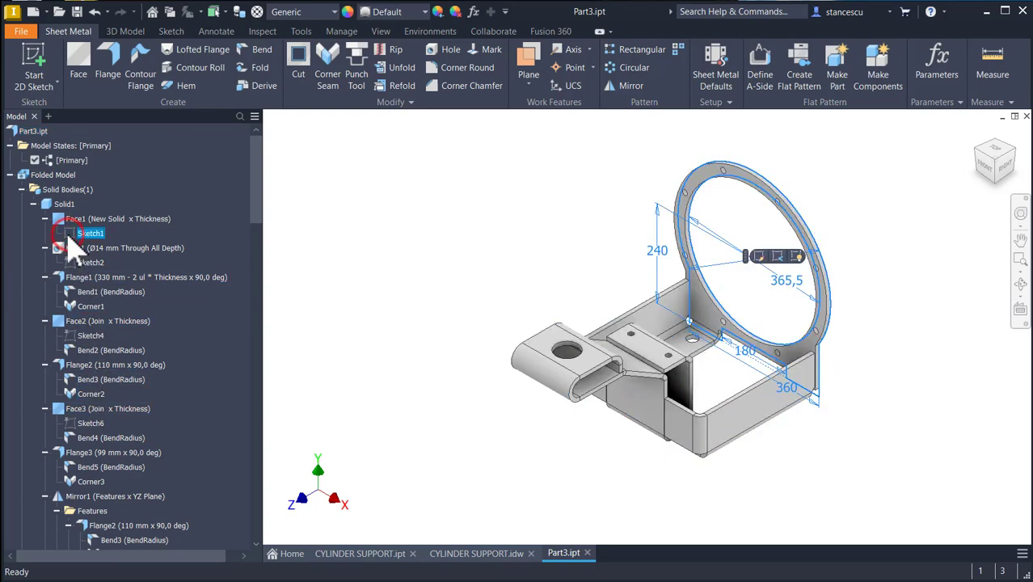
{"action": "double_click", "coordinate": [69, 234]}
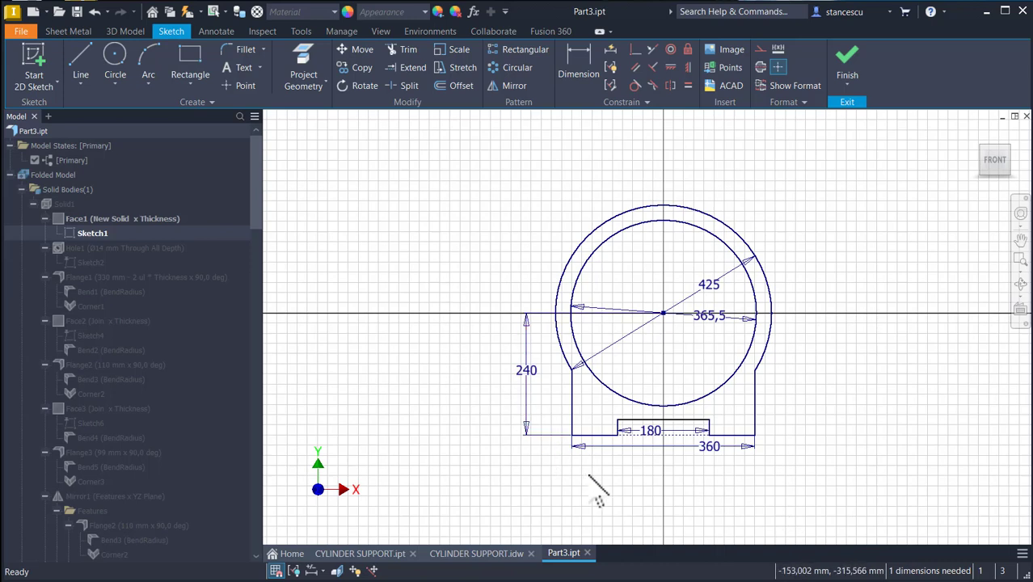
Dimension the height of the 180 mm wide notch in the ring plate's lower edge to 20 mm and finish the sketch
{"action": "scroll", "coordinate": [588, 462], "scroll_direction": "down", "scroll_amount": 3}
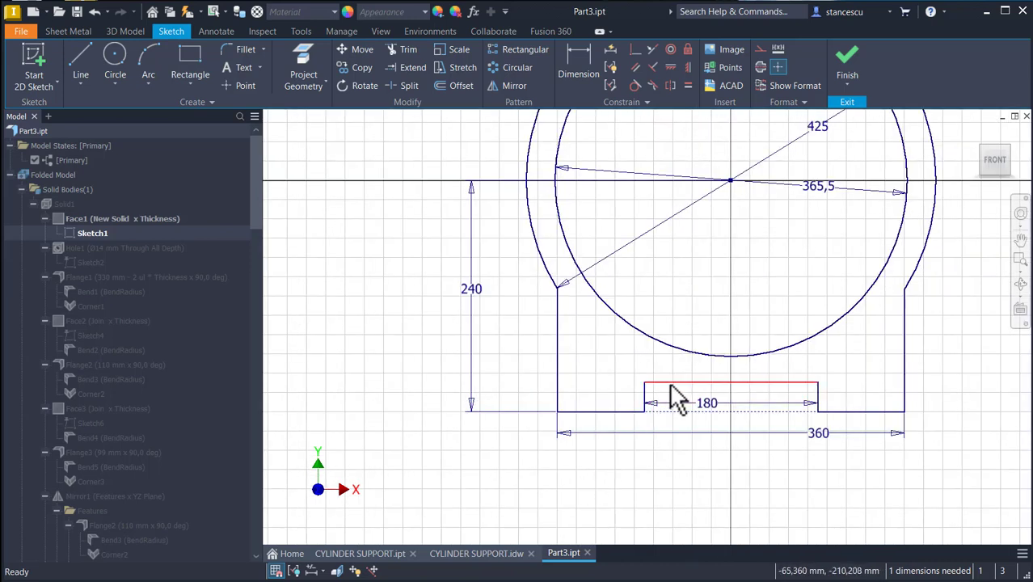
{"action": "mouse_move", "coordinate": [671, 397]}
{"action": "left_mouse_down"}
{"action": "mouse_move", "coordinate": [669, 357]}
{"action": "mouse_move", "coordinate": [673, 392]}
{"action": "mouse_move", "coordinate": [669, 371]}
{"action": "left_mouse_up"}
{"action": "left_click", "coordinate": [589, 475]}
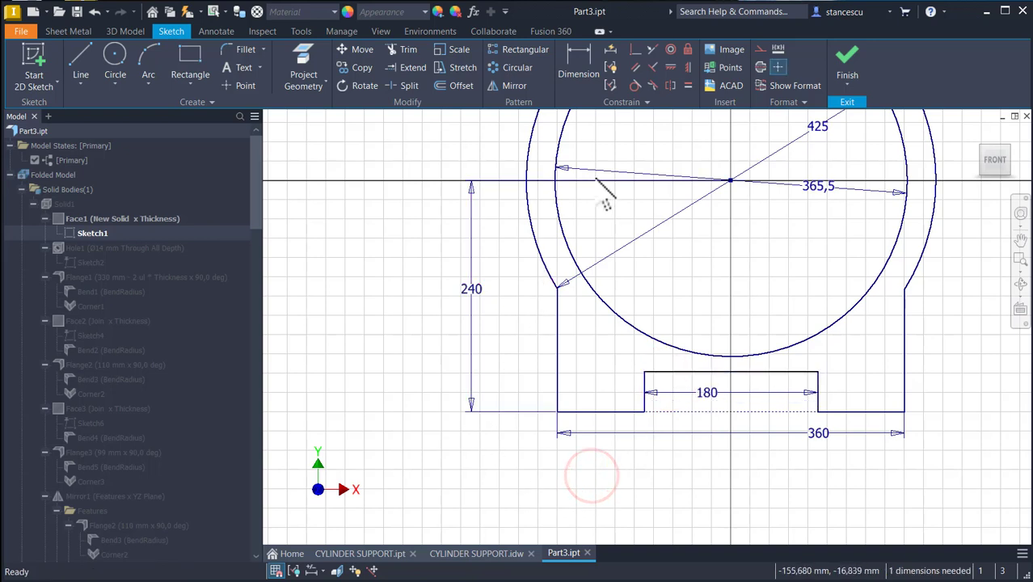
{"action": "left_click", "coordinate": [575, 72]}
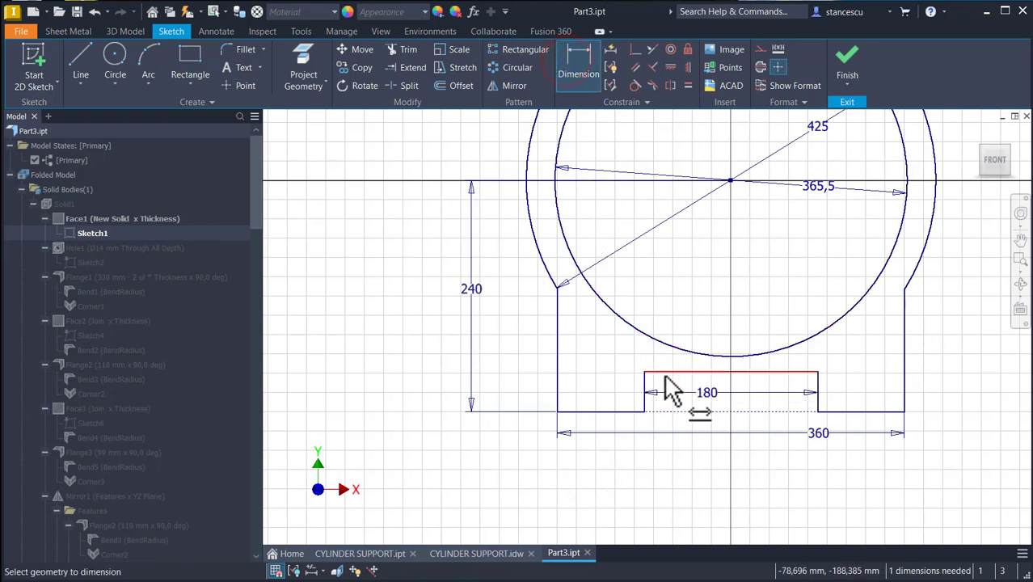
{"action": "left_click", "coordinate": [670, 373]}
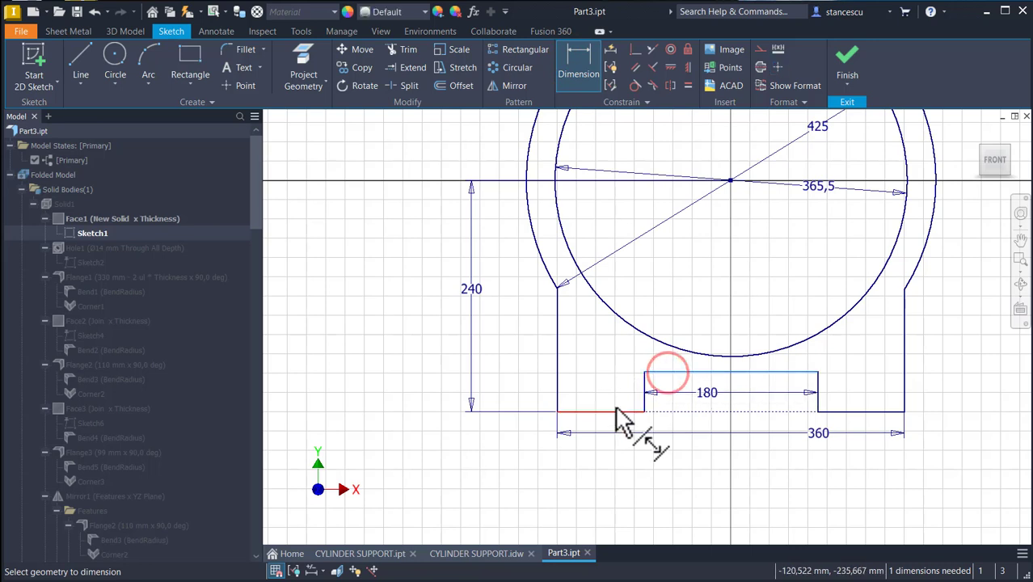
{"action": "left_click", "coordinate": [619, 412]}
{"action": "left_click", "coordinate": [521, 393]}
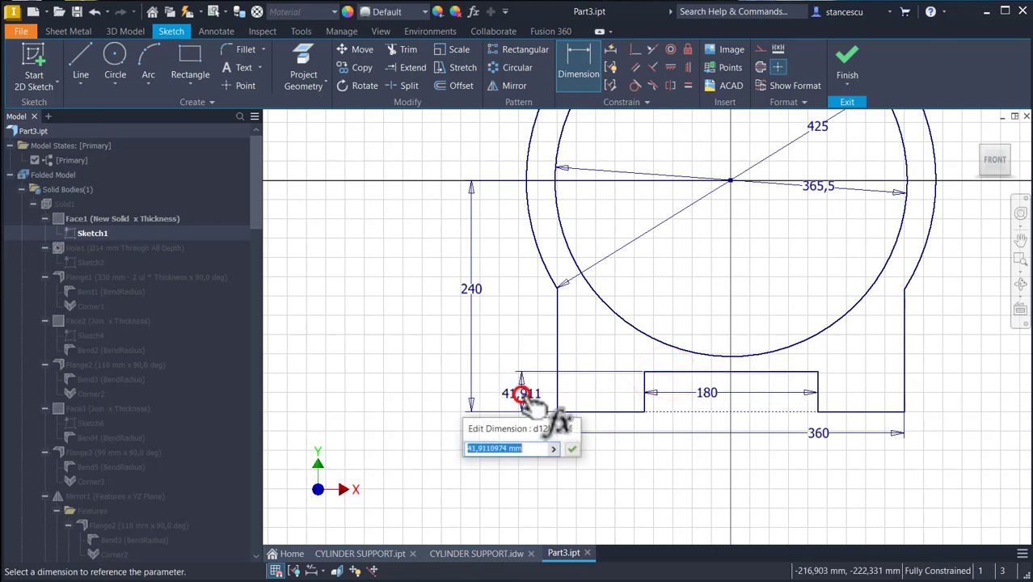
{"action": "type", "text": "20"}
{"action": "key", "text": "Return"}
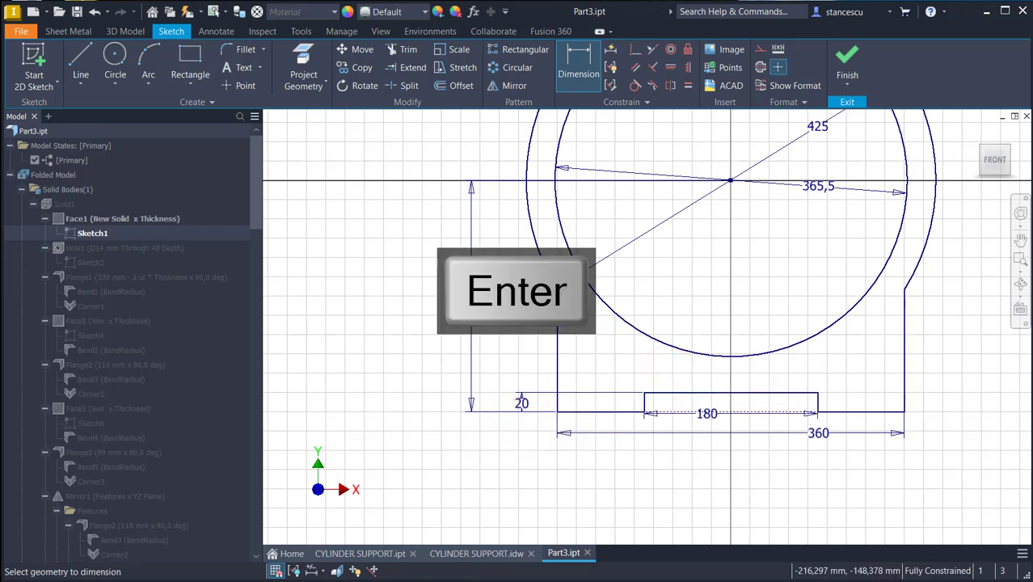
{"action": "left_click", "coordinate": [841, 64]}
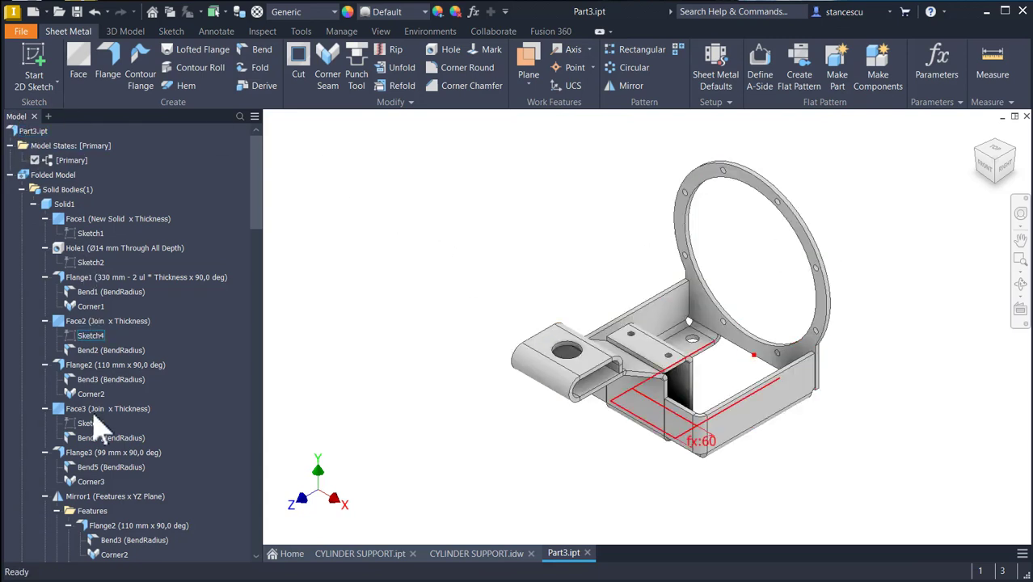
Examine the remaining sketches and features in the expanded model tree for sketches that are not fully constrained
{"action": "scroll", "coordinate": [82, 371], "scroll_direction": "down", "scroll_amount": 5}
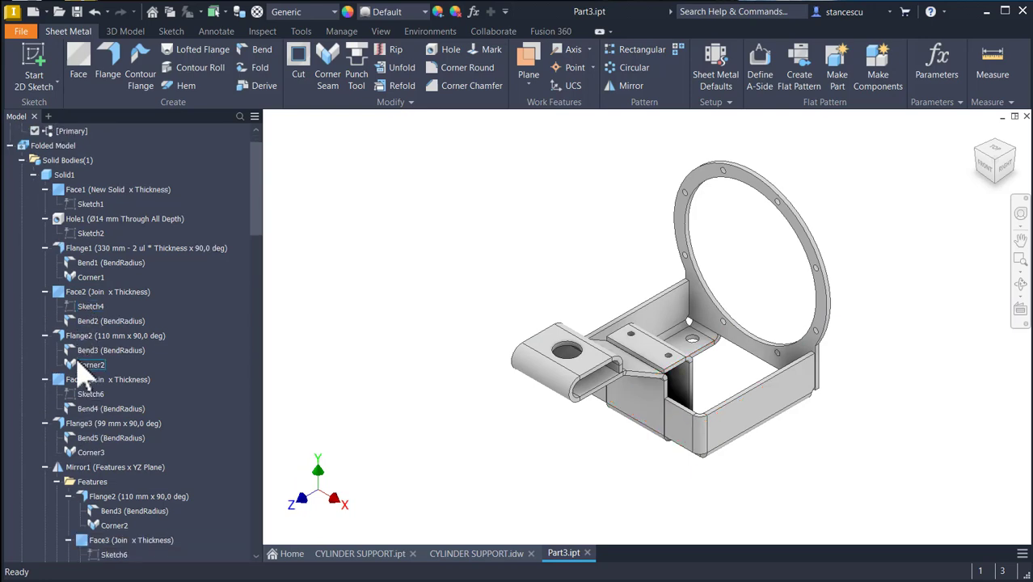
{"action": "scroll", "coordinate": [82, 372], "scroll_direction": "down", "scroll_amount": 4}
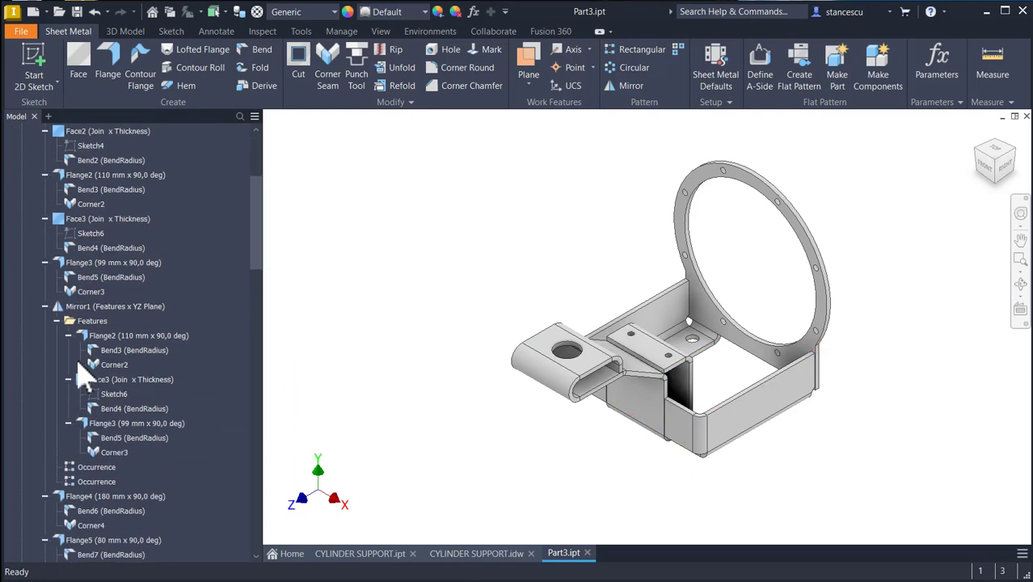
{"action": "scroll", "coordinate": [119, 410], "scroll_direction": "down", "scroll_amount": 5}
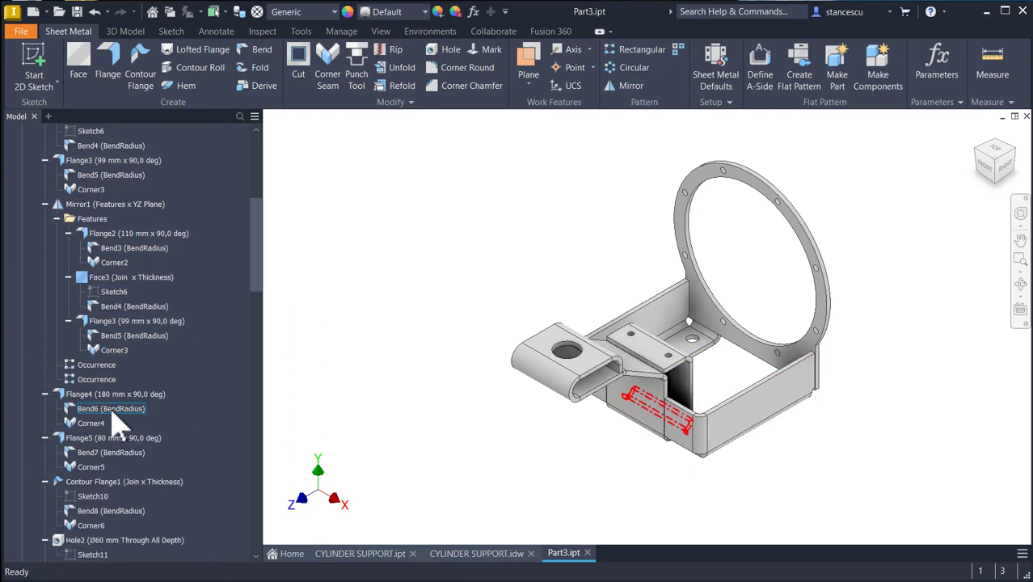
{"action": "scroll", "coordinate": [91, 466], "scroll_direction": "down", "scroll_amount": 4}
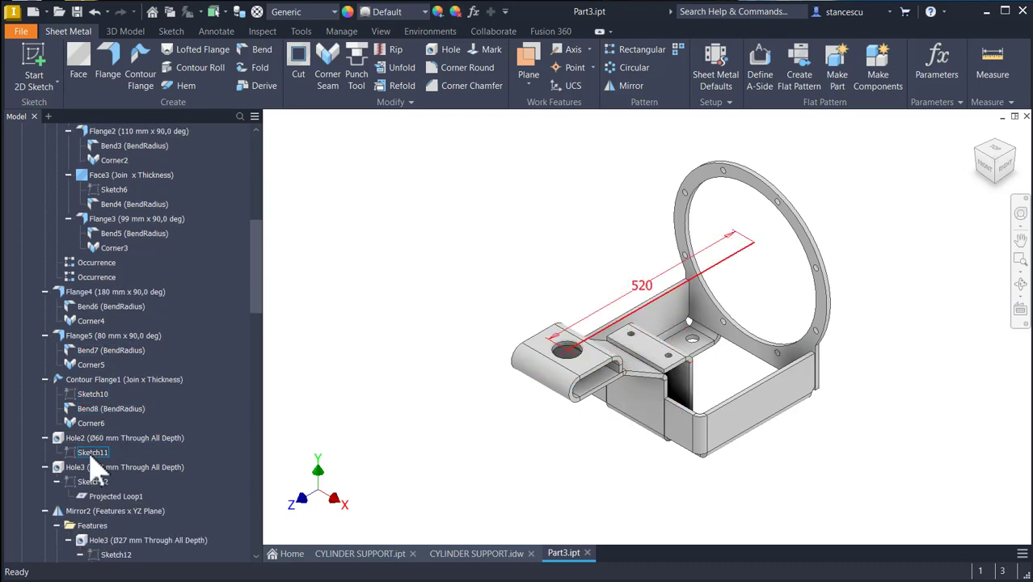
{"action": "scroll", "coordinate": [97, 465], "scroll_direction": "down", "scroll_amount": 3}
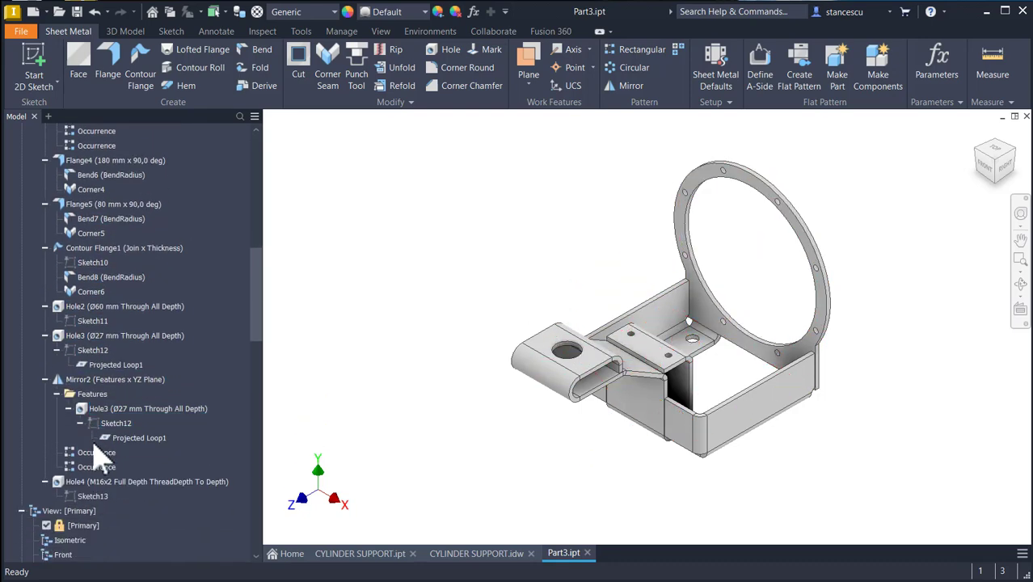
{"action": "scroll", "coordinate": [95, 458], "scroll_direction": "down", "scroll_amount": 7}
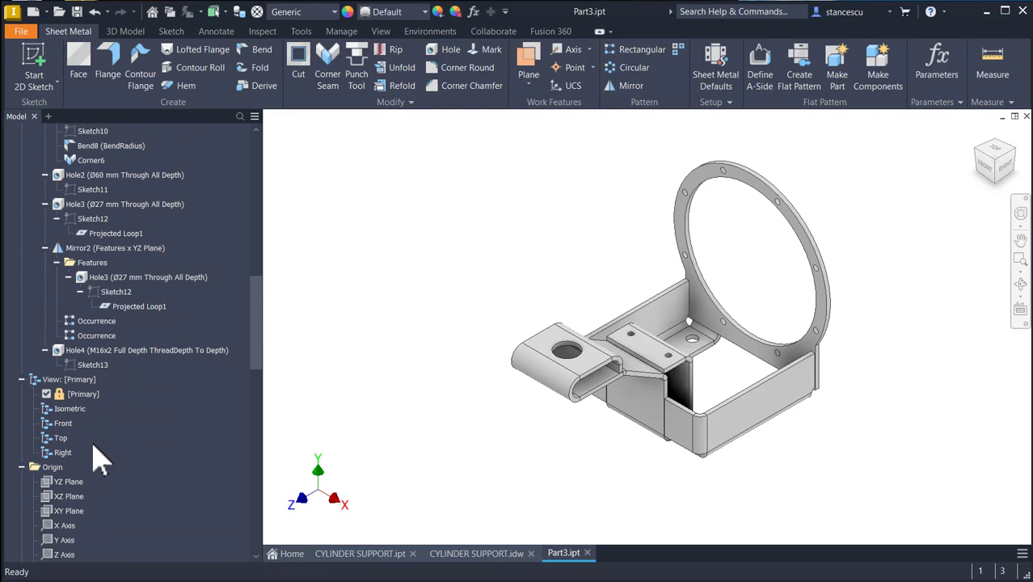
{"action": "scroll", "coordinate": [94, 446], "scroll_direction": "down", "scroll_amount": 5}
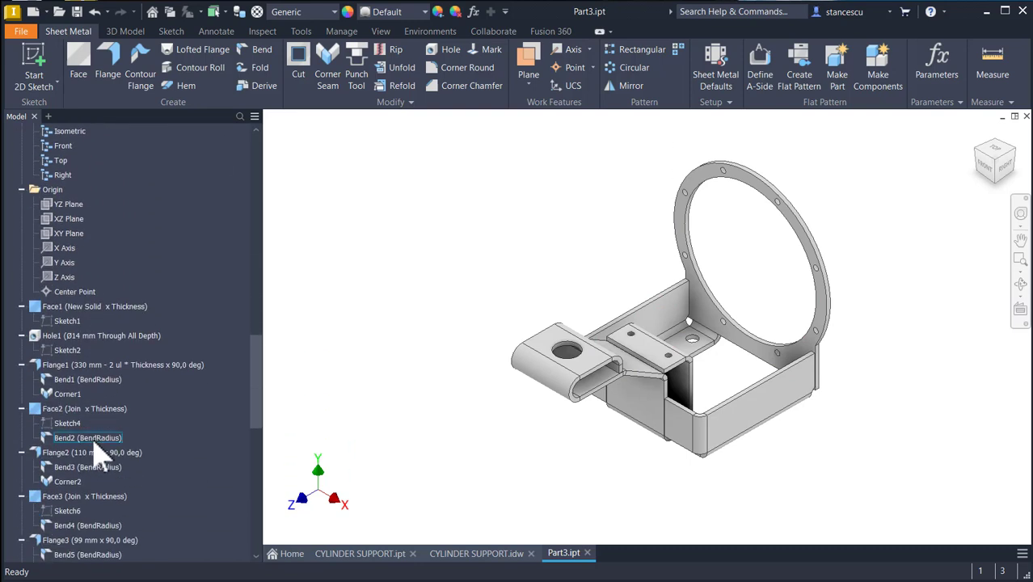
{"action": "scroll", "coordinate": [81, 420], "scroll_direction": "down", "scroll_amount": 3}
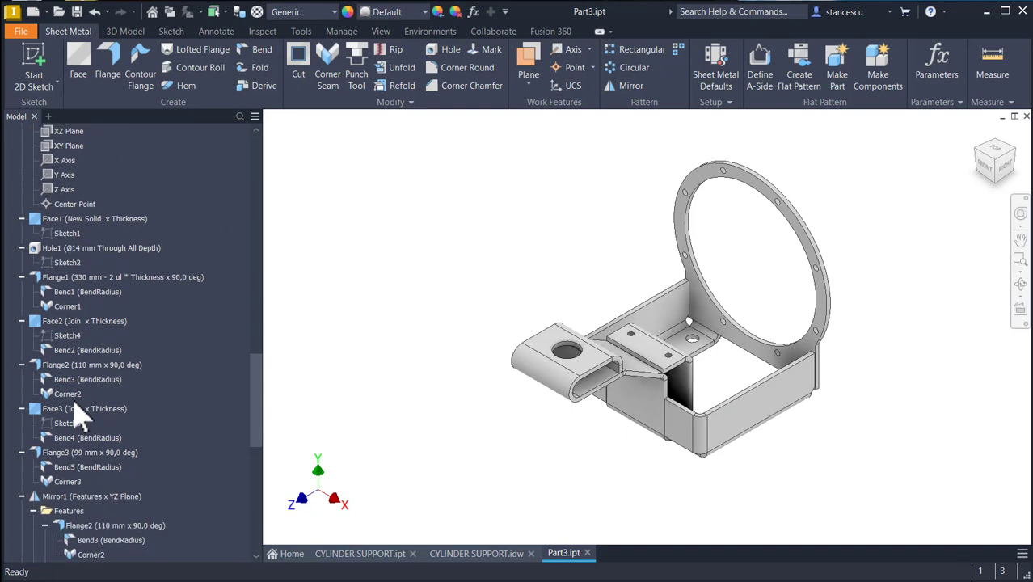
{"action": "scroll", "coordinate": [81, 416], "scroll_direction": "down", "scroll_amount": 2}
{"action": "scroll", "coordinate": [79, 412], "scroll_direction": "down", "scroll_amount": 10}
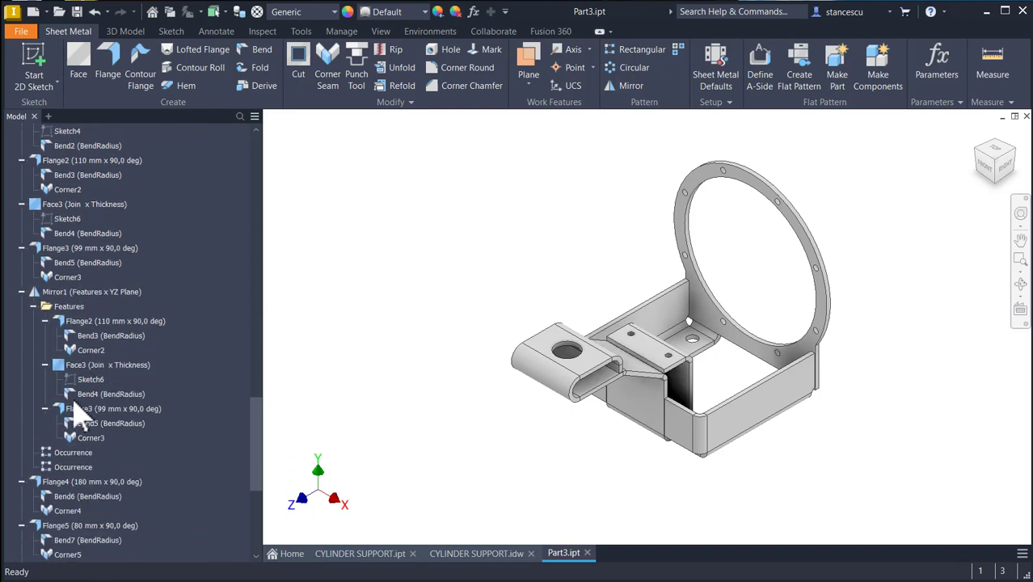
{"action": "scroll", "coordinate": [78, 416], "scroll_direction": "down", "scroll_amount": 4}
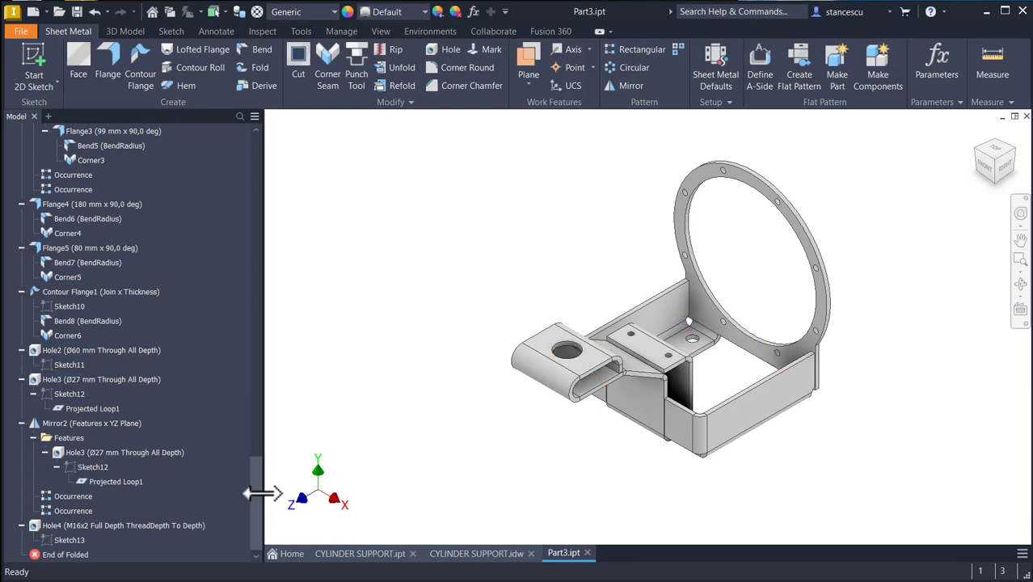
{"action": "left_click_drag", "start_coordinate": [260, 483], "coordinate": [283, 134]}
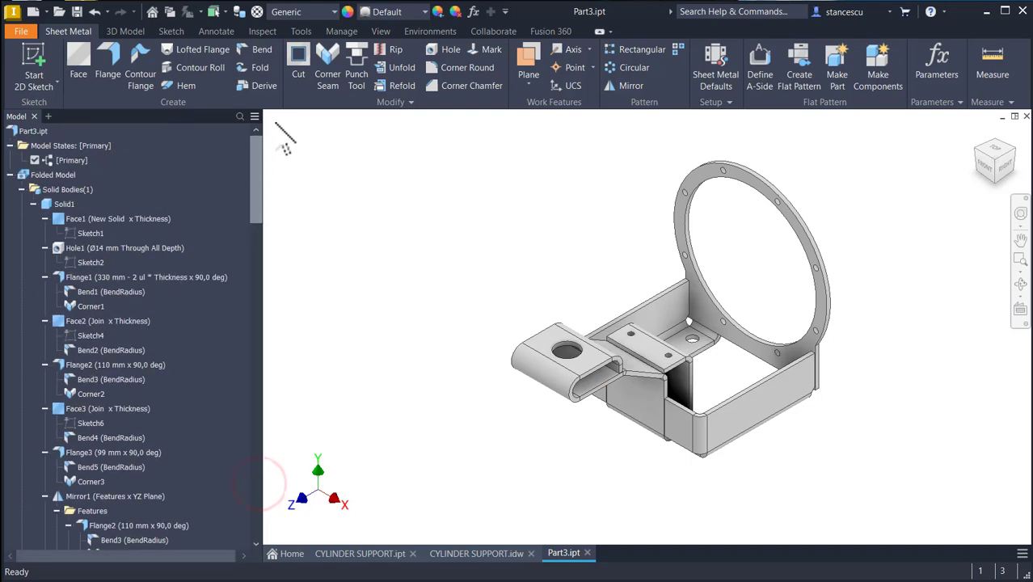
Collapse all children of Part3.ipt in the model tree and clear the selection
{"action": "left_click", "coordinate": [40, 132]}
{"action": "right_click", "coordinate": [42, 133]}
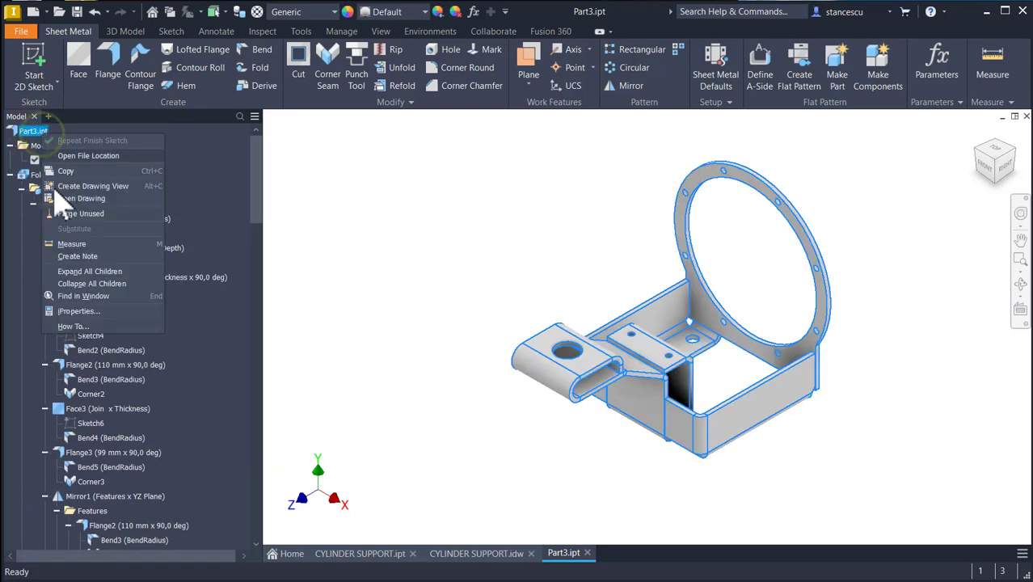
{"action": "left_click", "coordinate": [82, 284]}
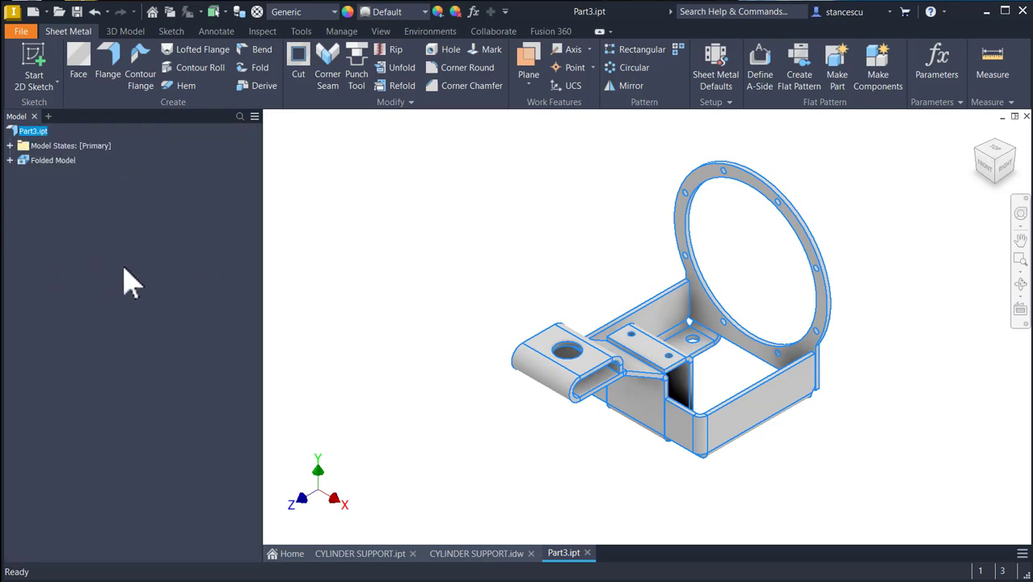
{"action": "left_click", "coordinate": [122, 268]}
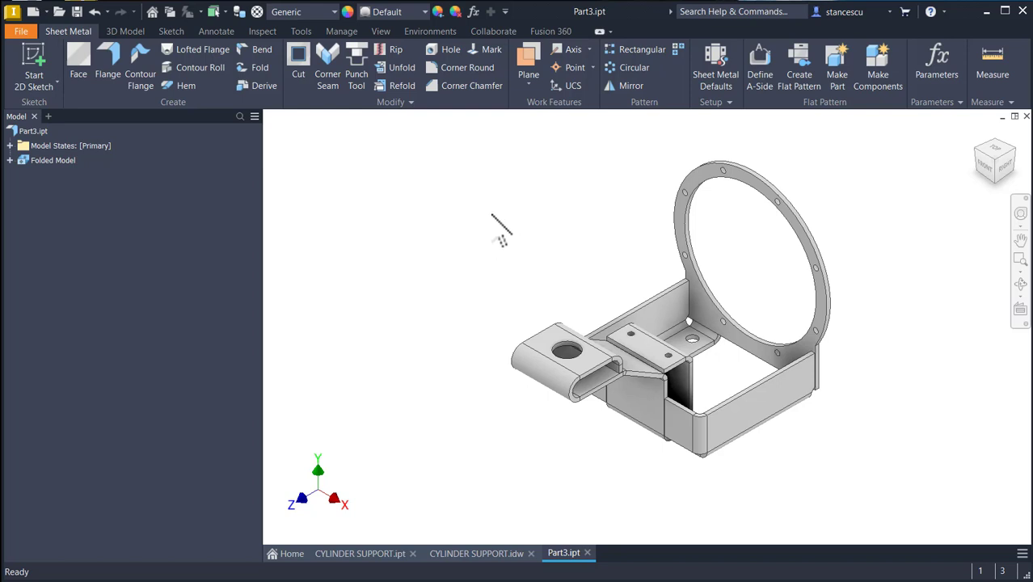
{"action": "left_click", "coordinate": [490, 213]}
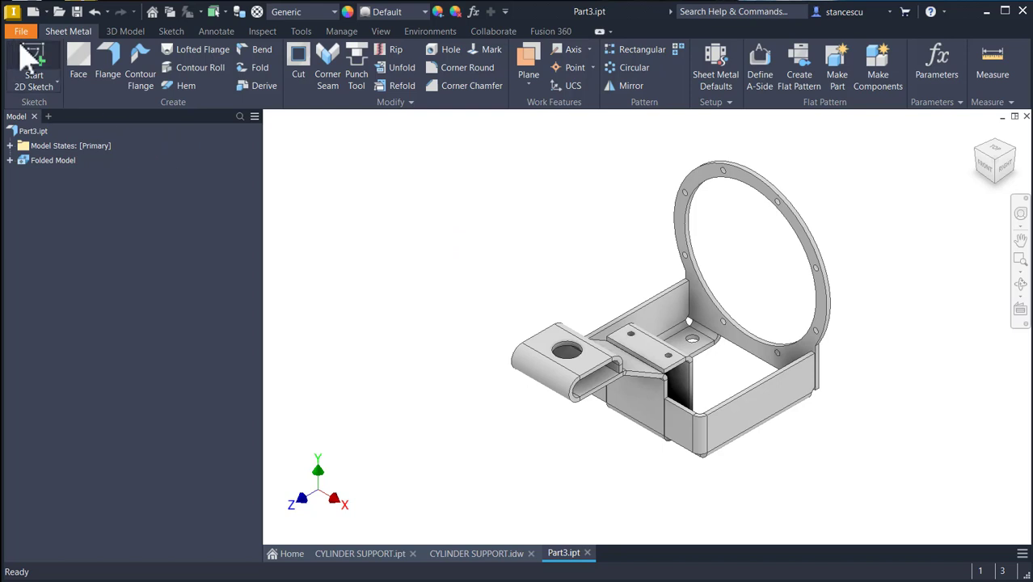
Open the iProperties of Part3.ipt and update the part's physical properties
{"action": "left_click", "coordinate": [31, 132]}
{"action": "right_click", "coordinate": [31, 135]}
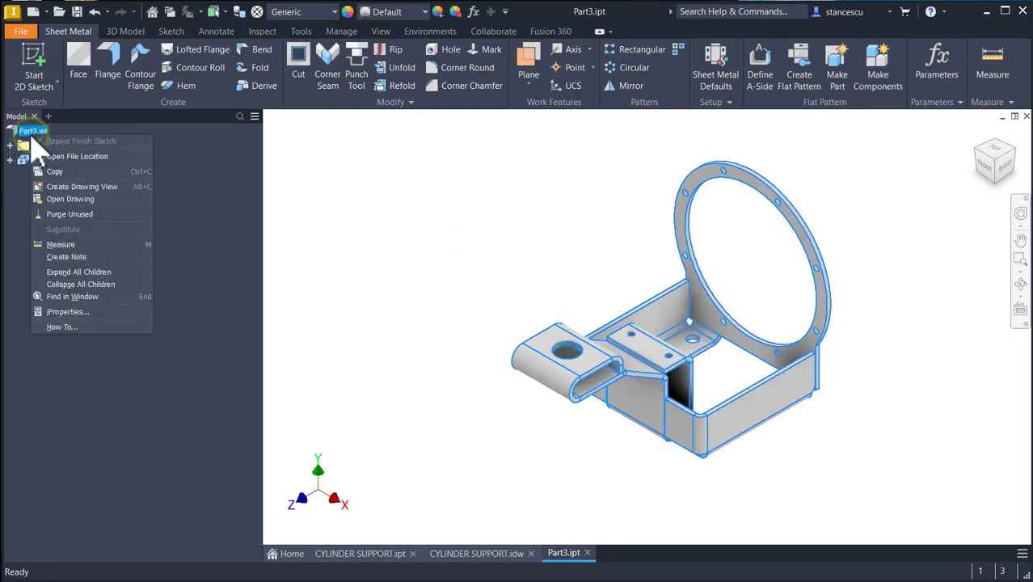
{"action": "left_click", "coordinate": [72, 312]}
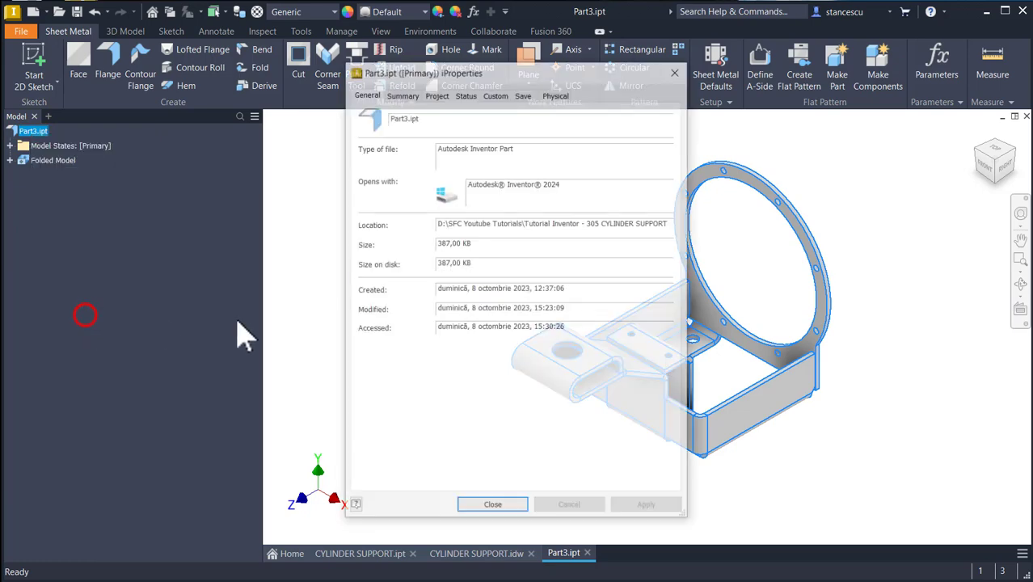
{"action": "left_click", "coordinate": [555, 94]}
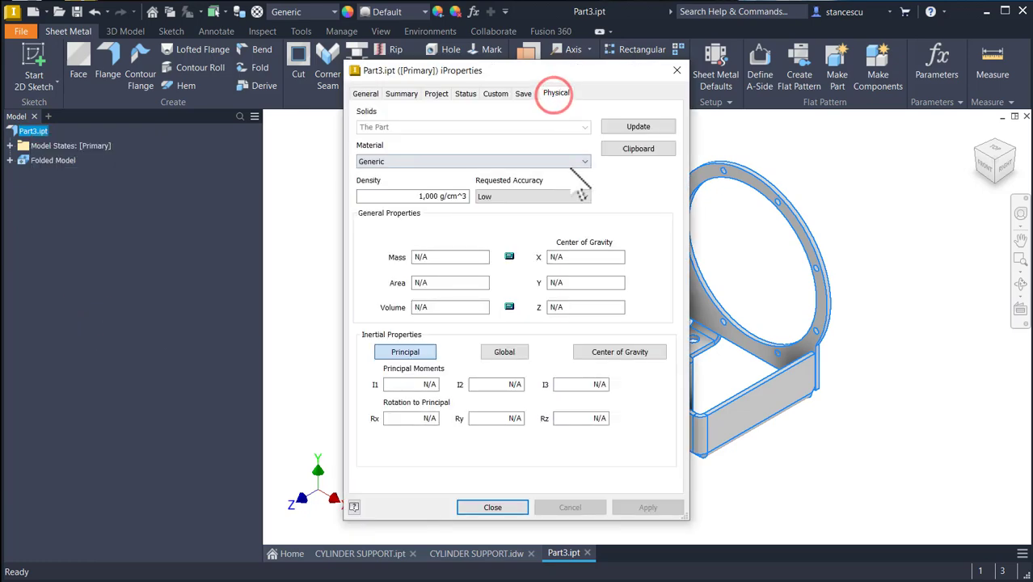
{"action": "left_click", "coordinate": [615, 126]}
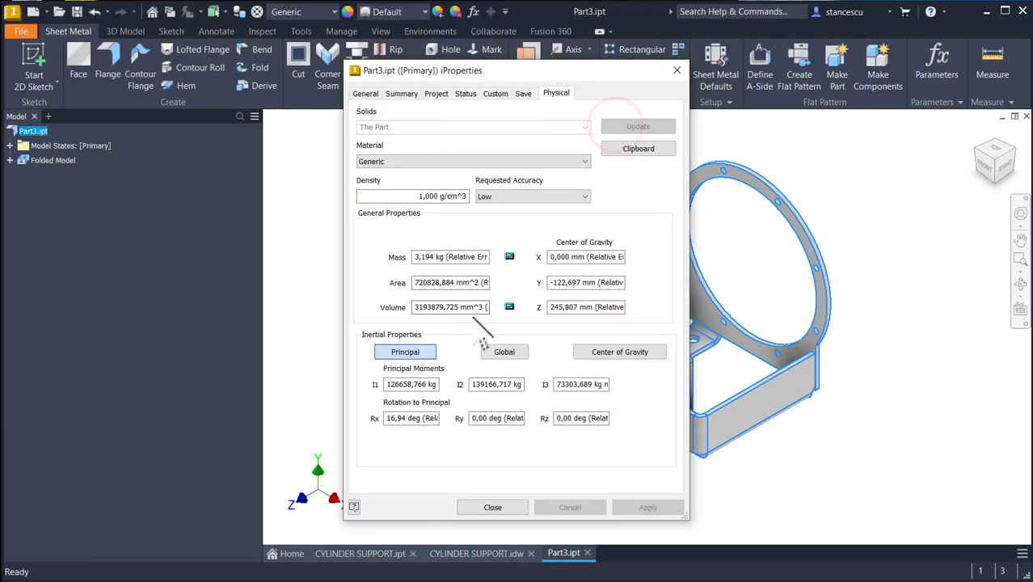
Copy the part's volume value with its mm^3 unit and close the iProperties
{"action": "left_click_drag", "start_coordinate": [461, 305], "coordinate": [415, 307]}
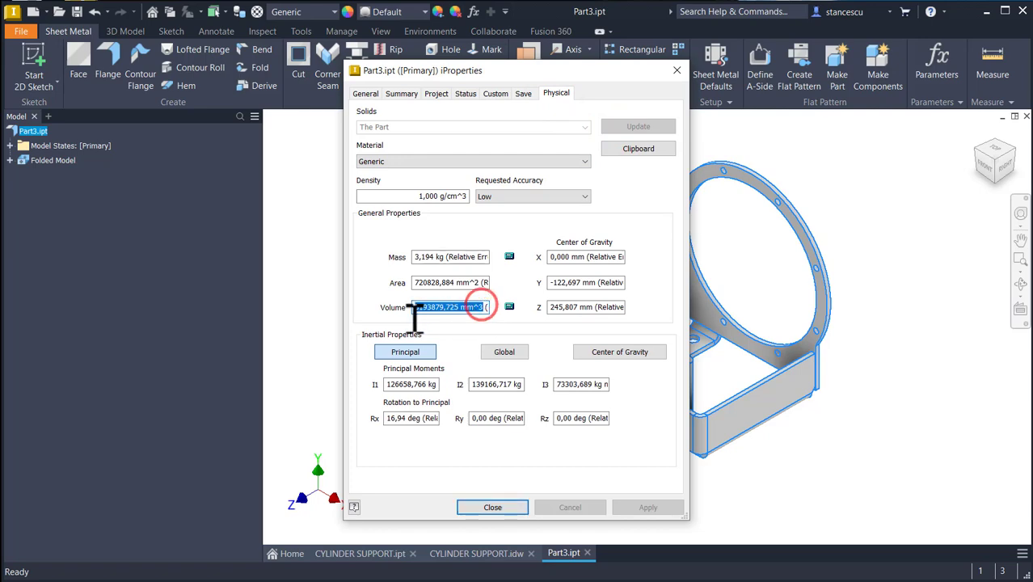
{"action": "key", "text": "ctrl+c"}
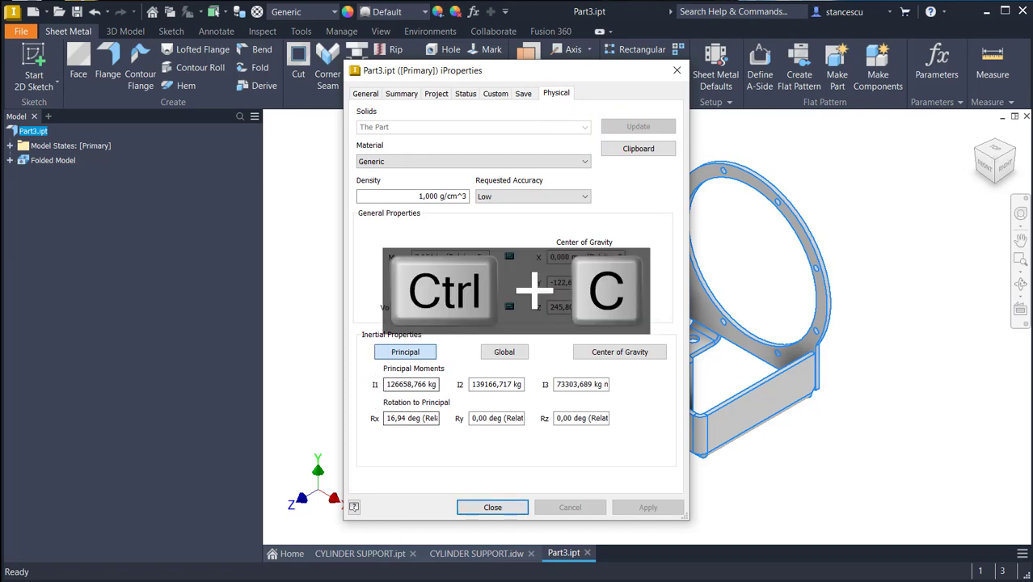
{"action": "left_click", "coordinate": [496, 508]}
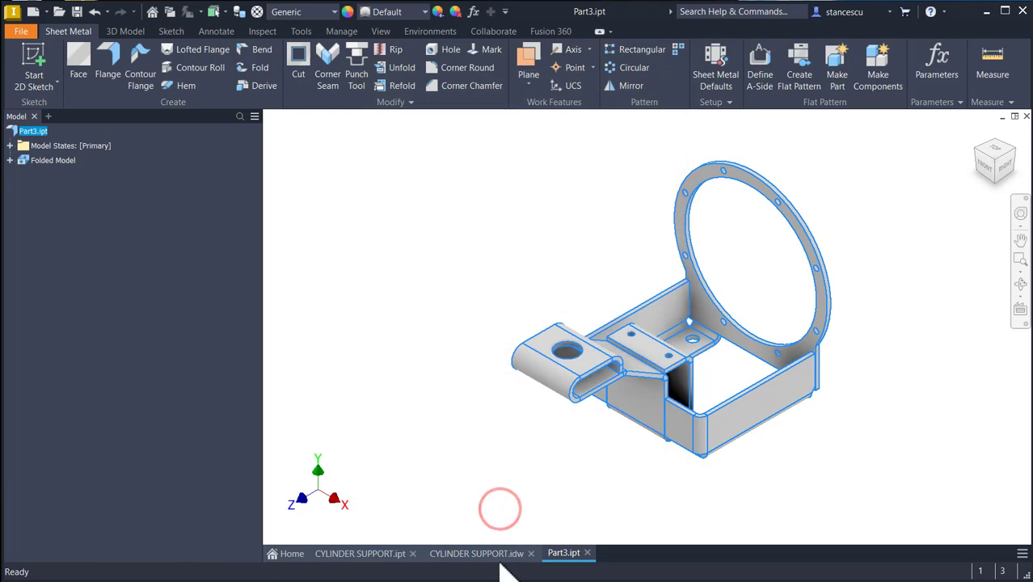
In CYLINDER SUPPORT.idw, paste the copied volume 3193879,725 mm^3 on a new line of the Volume note, aligned under the existing value
{"action": "left_click", "coordinate": [495, 553]}
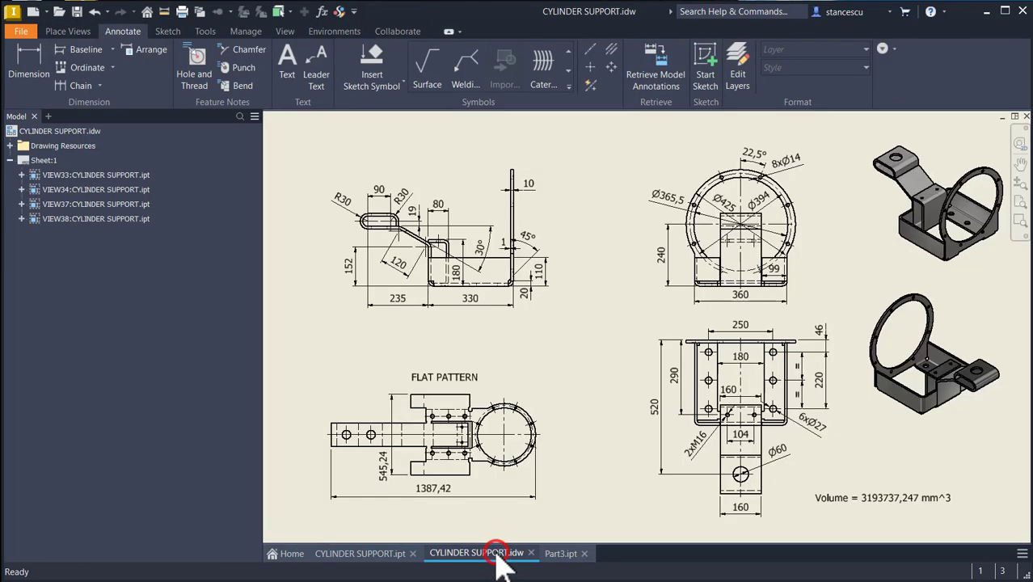
{"action": "left_click", "coordinate": [889, 498]}
{"action": "double_click", "coordinate": [902, 498]}
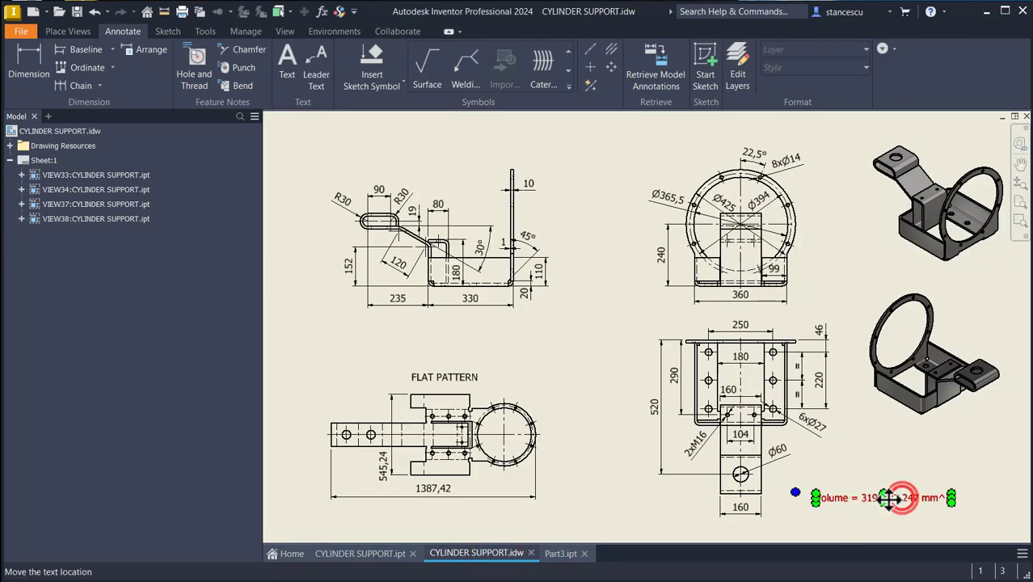
{"action": "key", "text": "Return"}
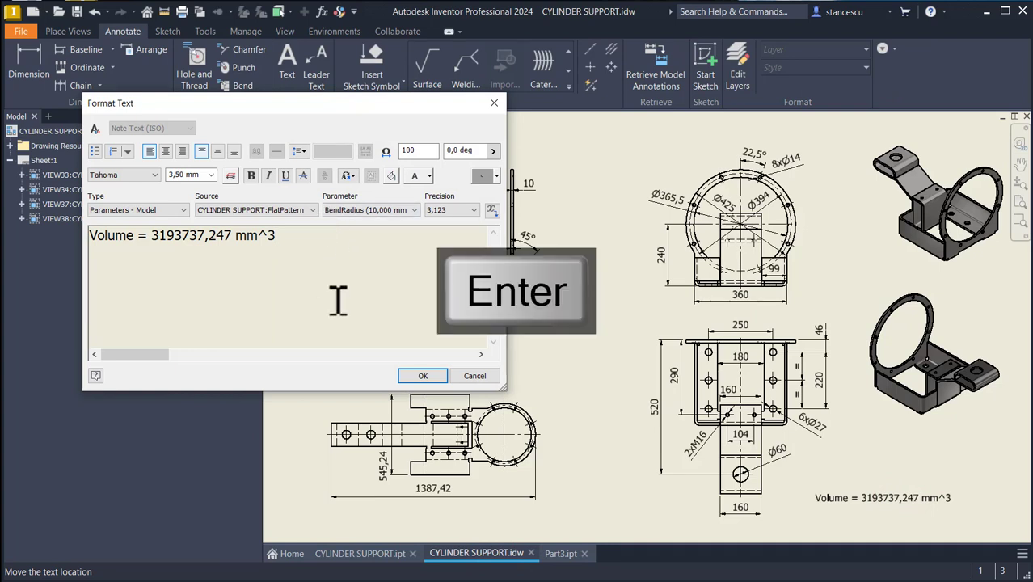
{"action": "key", "text": "ctrl+v"}
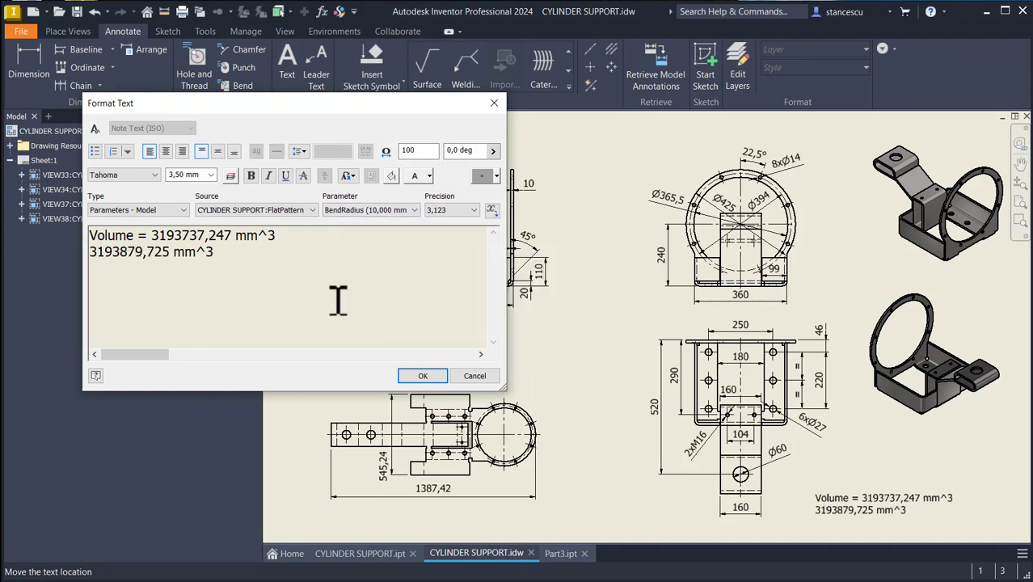
{"action": "key", "text": "Home"}
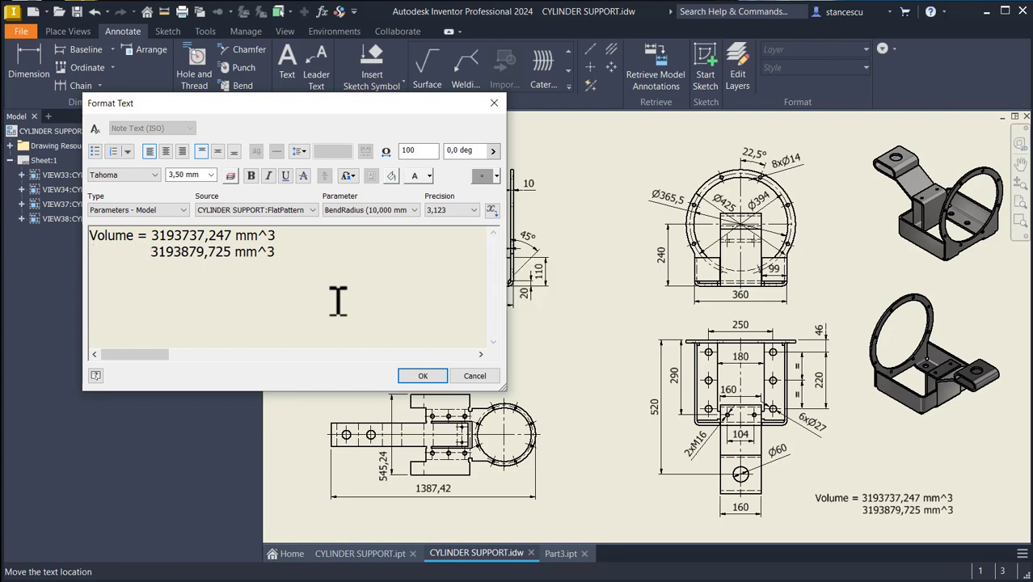
Delete the original volume value after "Volume =" in the first line of the note
{"action": "left_click", "coordinate": [276, 234]}
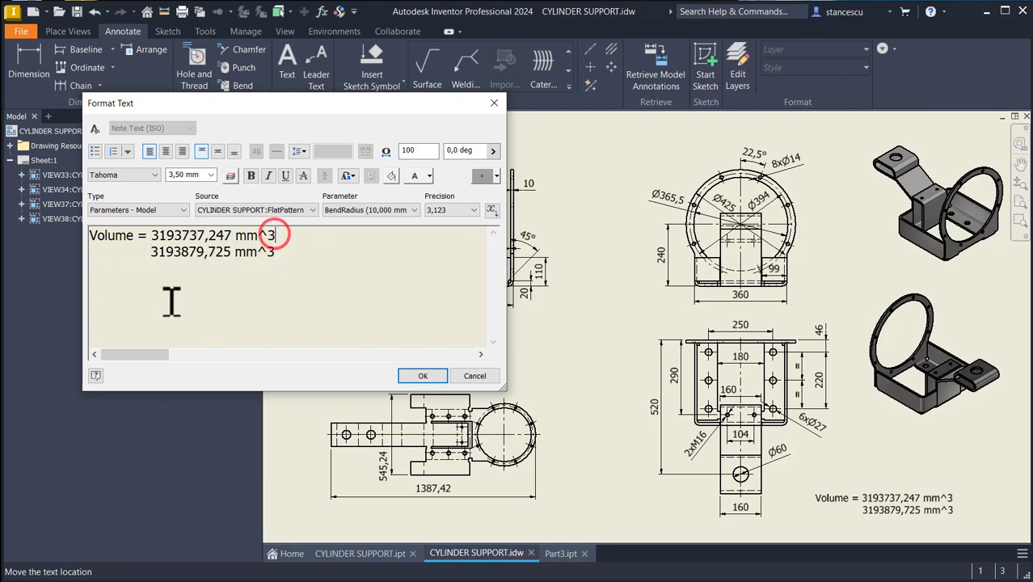
{"action": "left_click", "coordinate": [152, 255]}
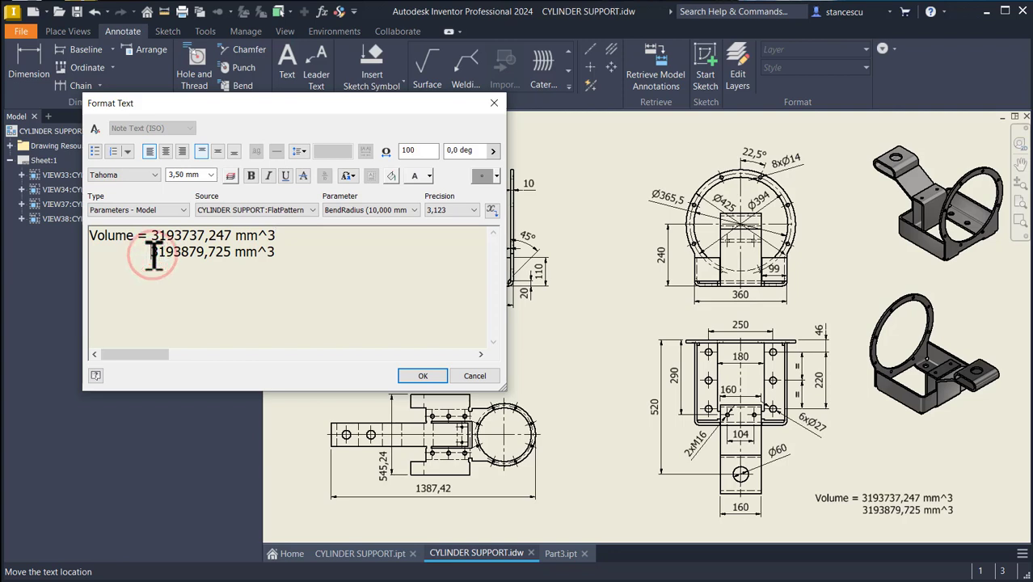
{"action": "left_click", "coordinate": [152, 254]}
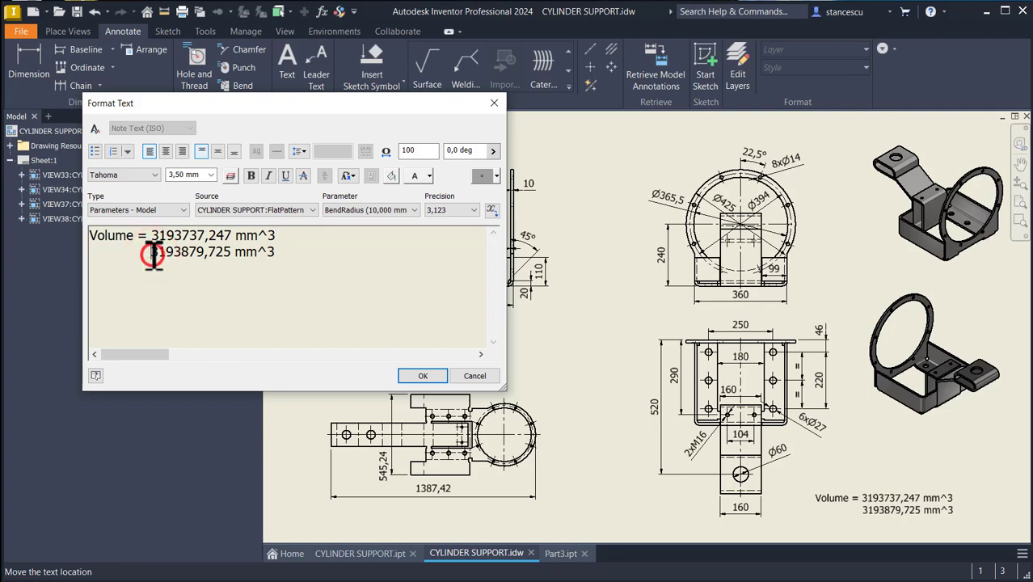
{"action": "left_click", "coordinate": [276, 235], "text": "shift"}
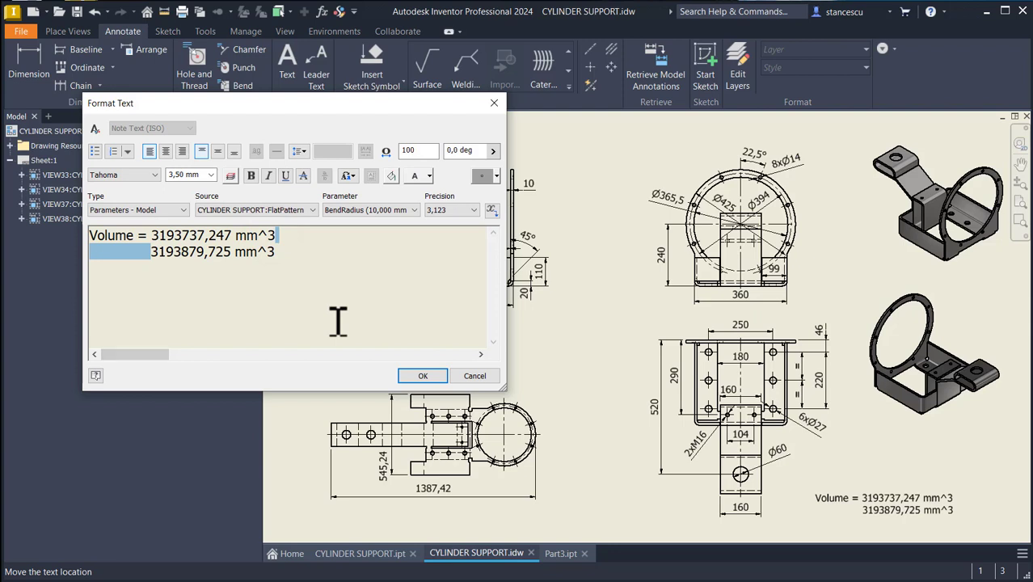
{"action": "key", "text": "Left"}
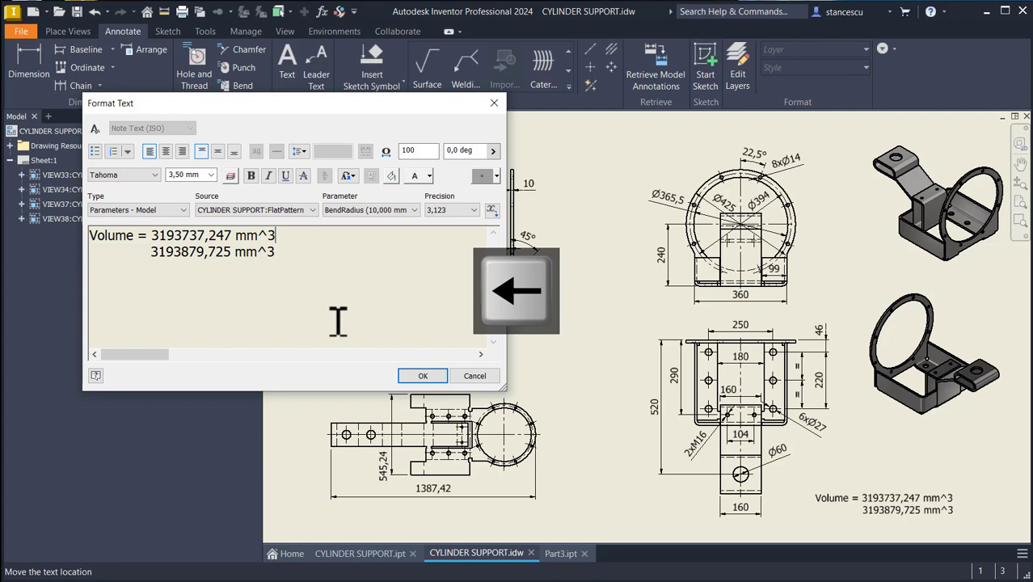
{"action": "key", "text": "ctrl+shift+Left"}
{"action": "key", "text": "ctrl+shift+Left"}
{"action": "key", "text": "ctrl+shift+Left"}
{"action": "key", "text": "ctrl+shift+Left"}
{"action": "key", "text": "ctrl+shift+Left"}
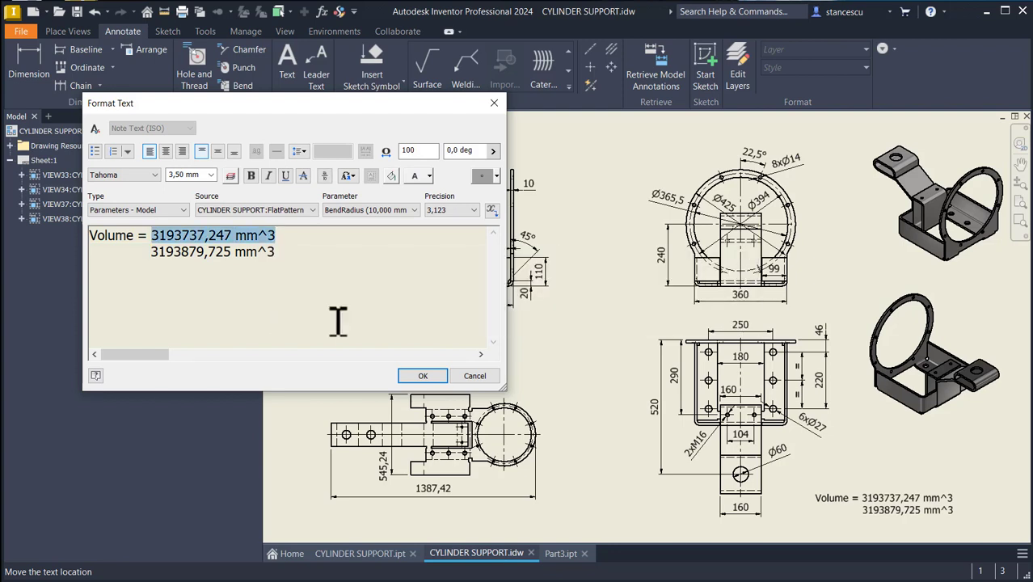
{"action": "key", "text": "Delete"}
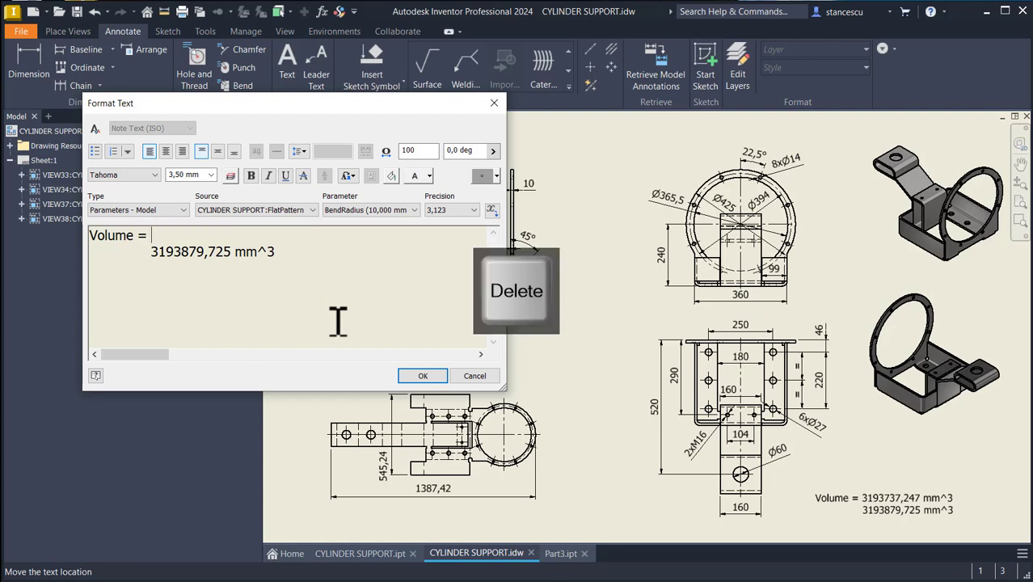
Remove the line break and extra spaces so the note reads "Volume = 3193879,725 mm^3", and accept the text
{"action": "key", "text": "Delete"}
{"action": "key", "text": "ctrl+shift+Right"}
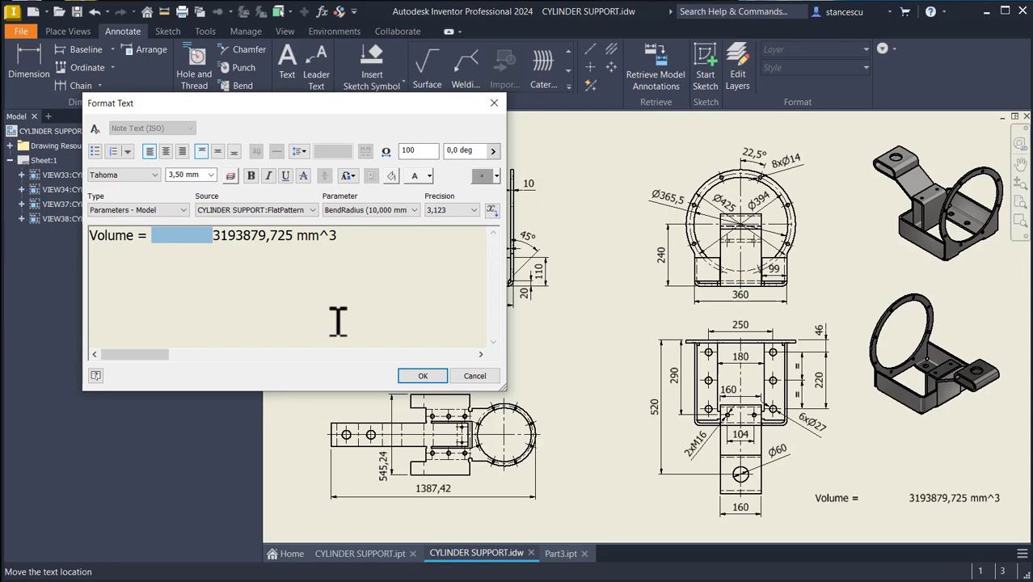
{"action": "key", "text": "Delete"}
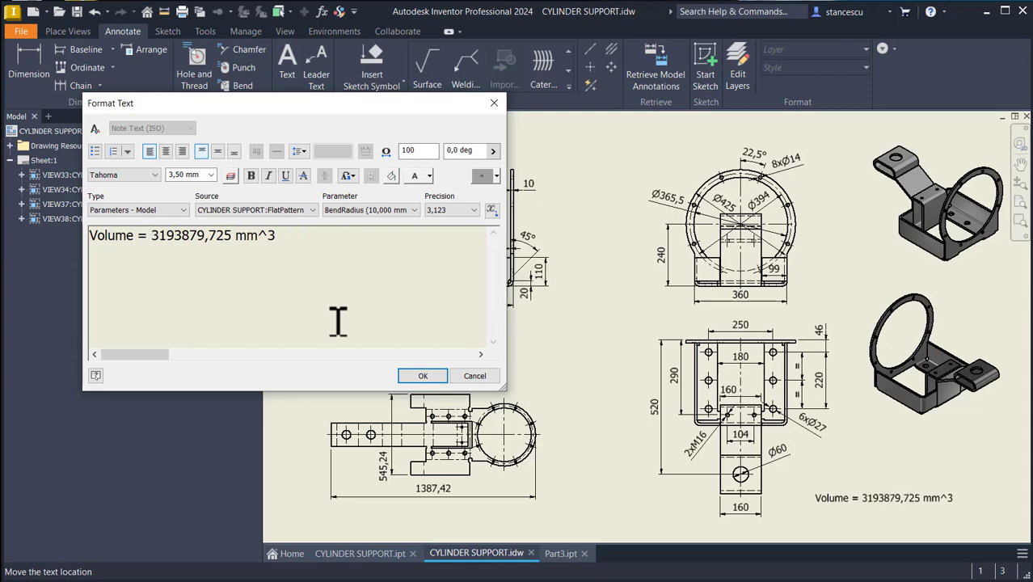
{"action": "left_click", "coordinate": [414, 375]}
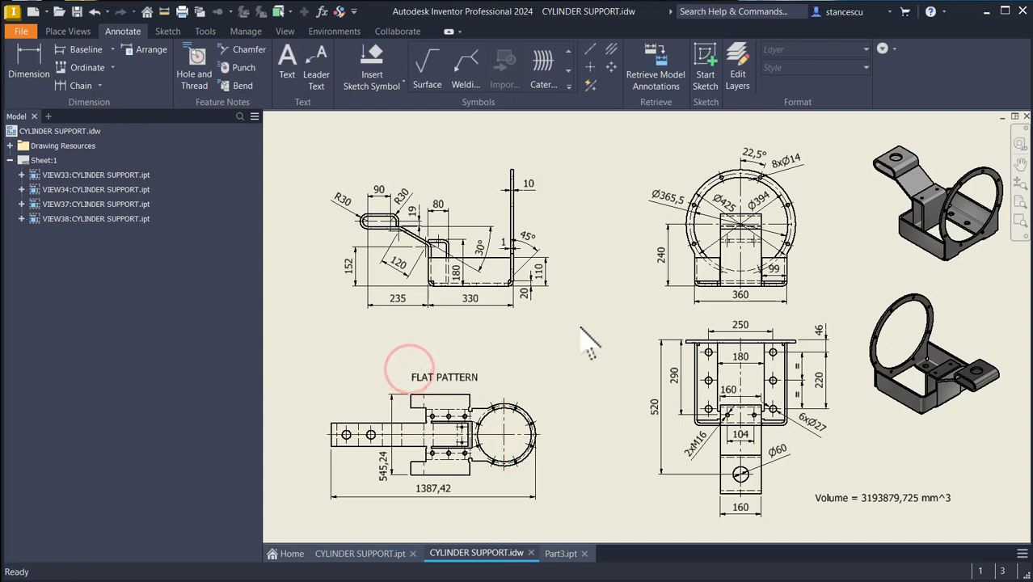
Examine the 2xM16 thread note and the nearby hole dimensions in the drawing's plan view, and return to Part3.ipt
{"action": "left_click", "coordinate": [590, 293]}
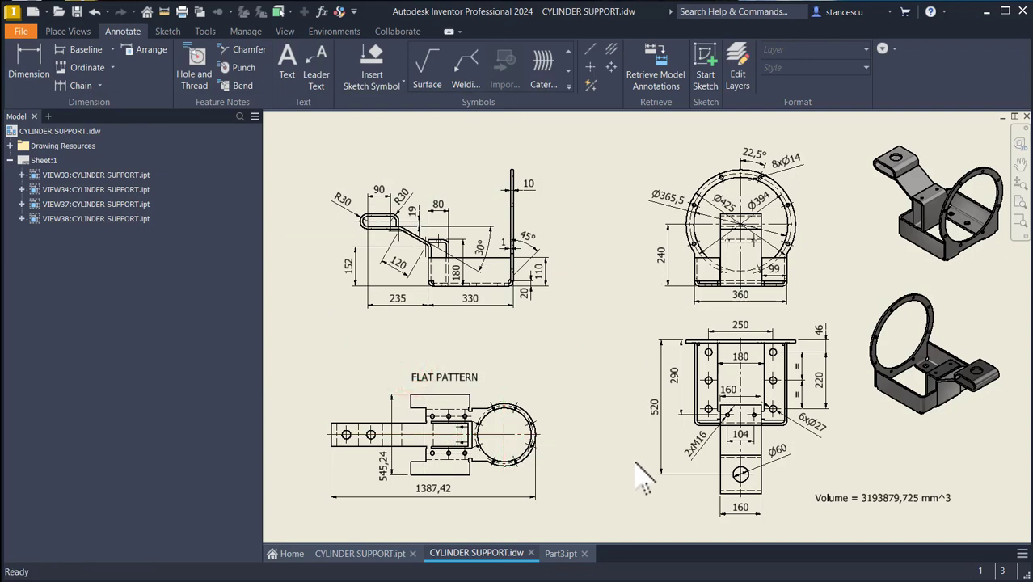
{"action": "left_click", "coordinate": [690, 476]}
{"action": "key", "text": "Escape"}
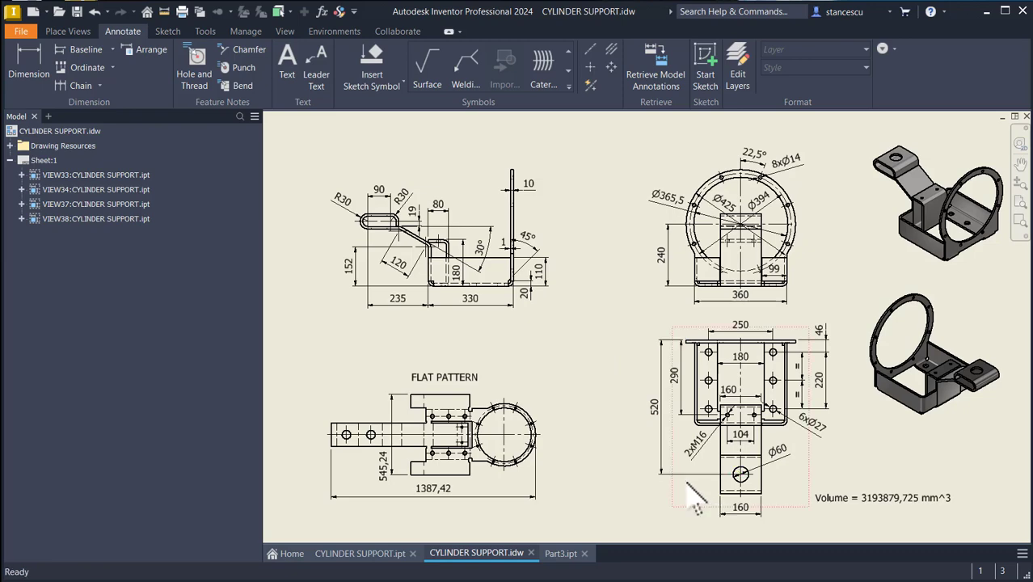
{"action": "scroll", "coordinate": [691, 490], "scroll_direction": "up", "scroll_amount": 3}
{"action": "middle_click_drag", "start_coordinate": [691, 490], "coordinate": [623, 412]}
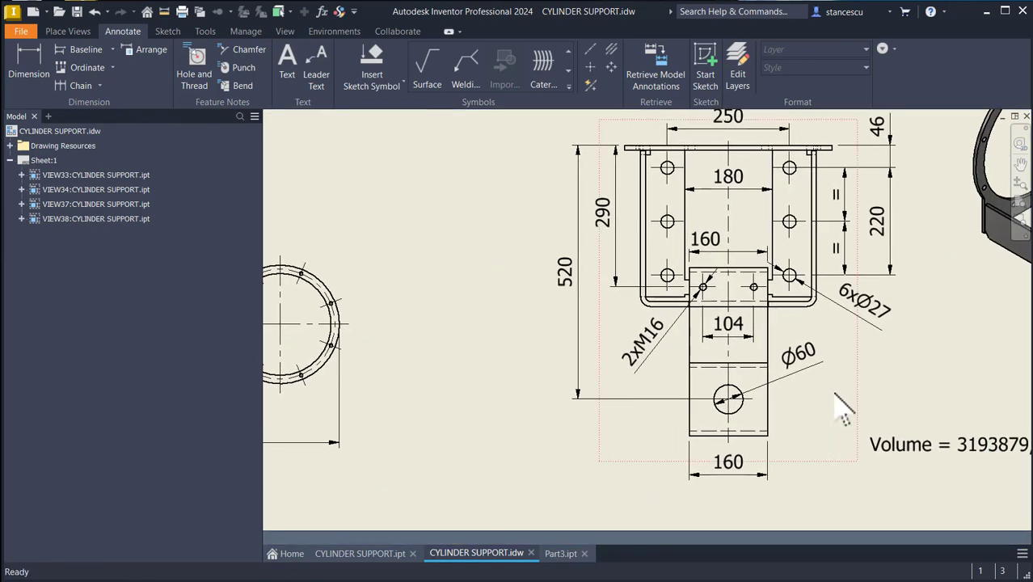
{"action": "left_click", "coordinate": [814, 357]}
{"action": "key", "text": "Escape"}
{"action": "left_click", "coordinate": [657, 346]}
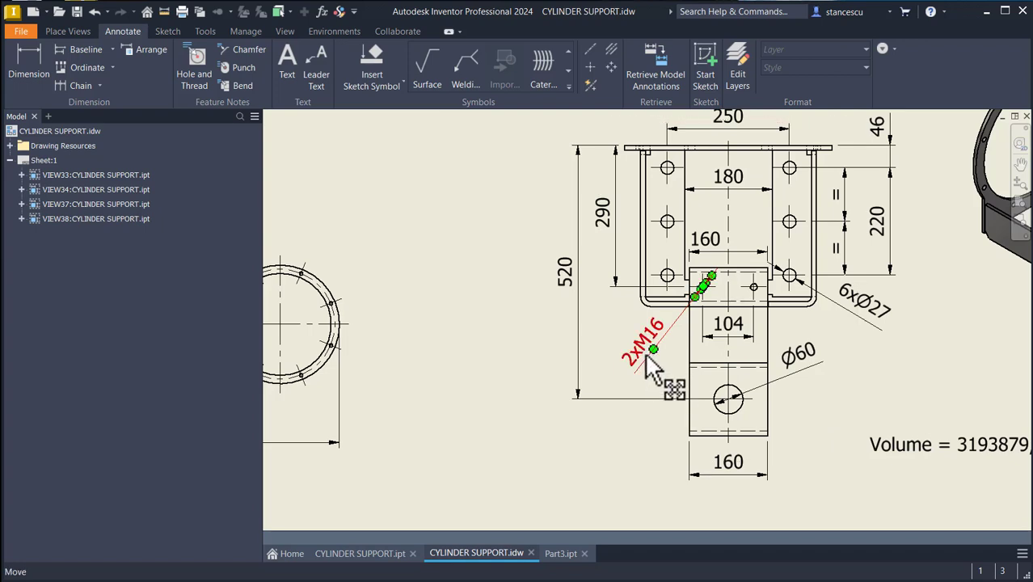
{"action": "key", "text": "Escape"}
{"action": "key", "text": "Home"}
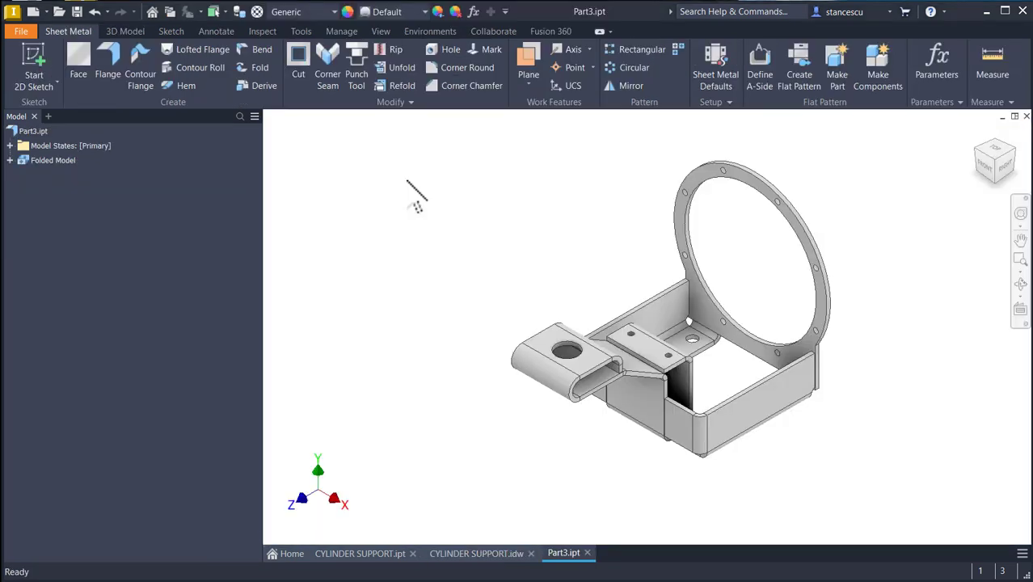
Set the material of Part3.ipt to Steel, Carbon and clear the selection
{"action": "left_click", "coordinate": [407, 179]}
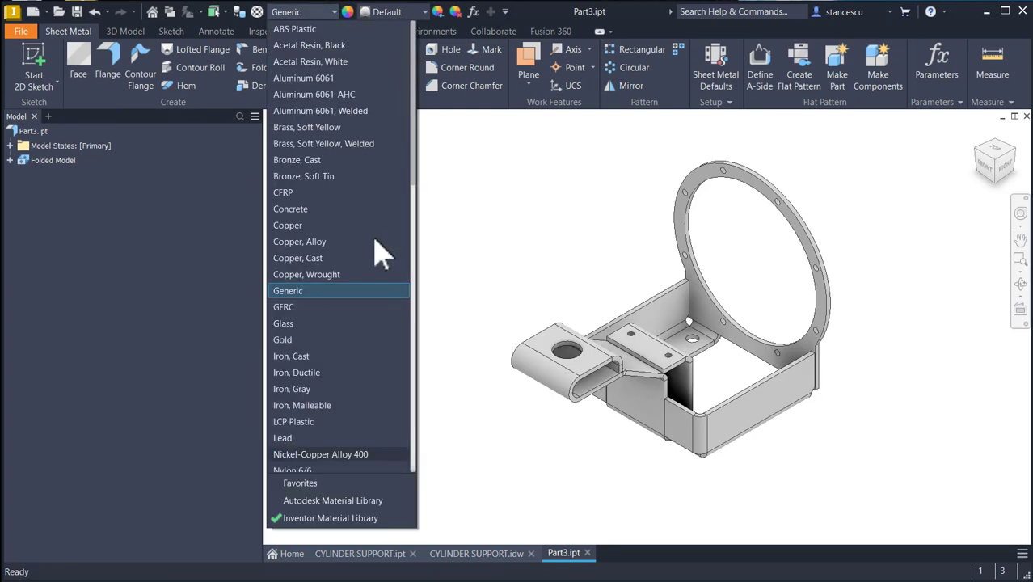
{"action": "scroll", "coordinate": [383, 256], "scroll_direction": "down", "scroll_amount": 10}
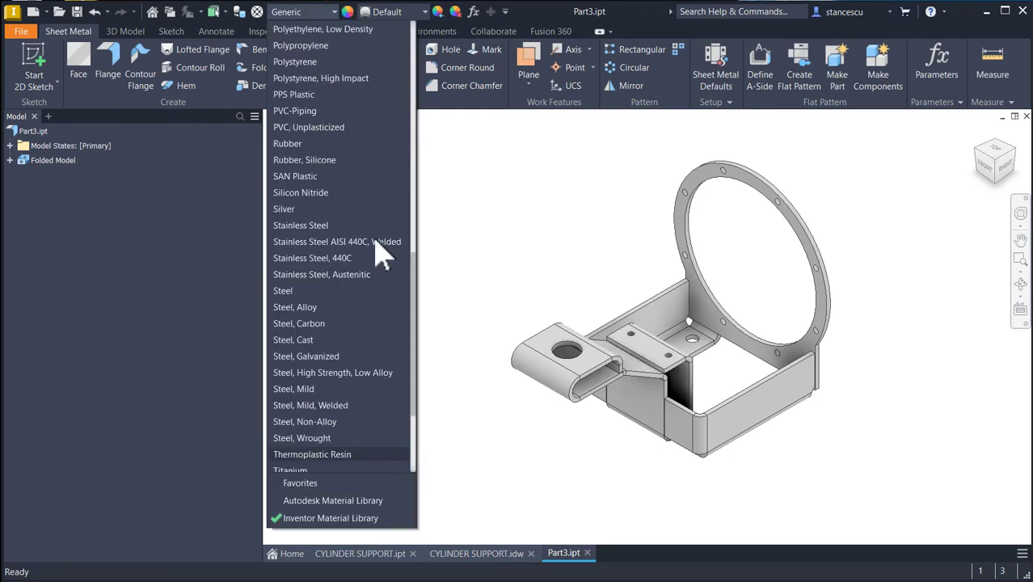
{"action": "left_click", "coordinate": [320, 324]}
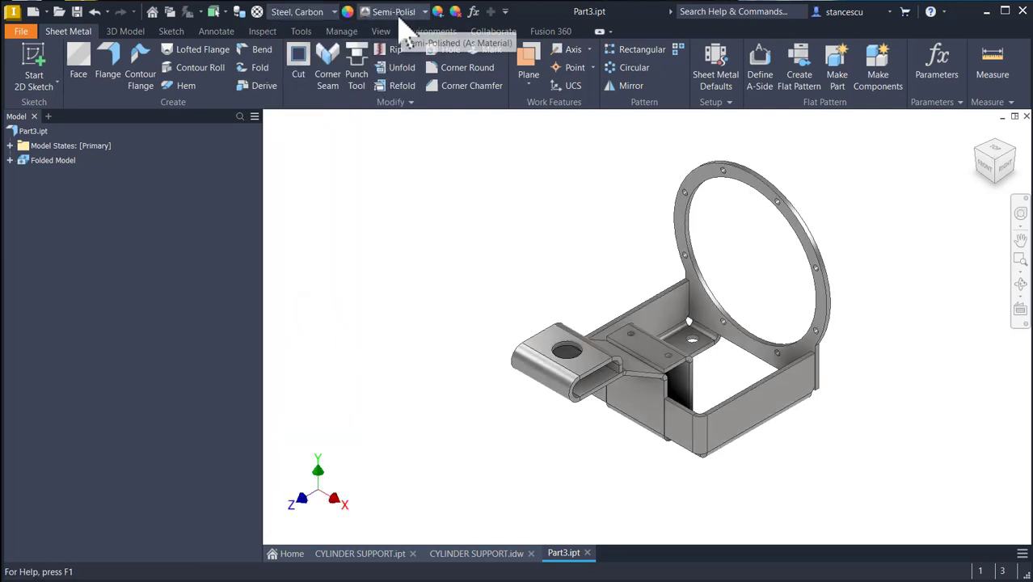
{"action": "left_click", "coordinate": [560, 270]}
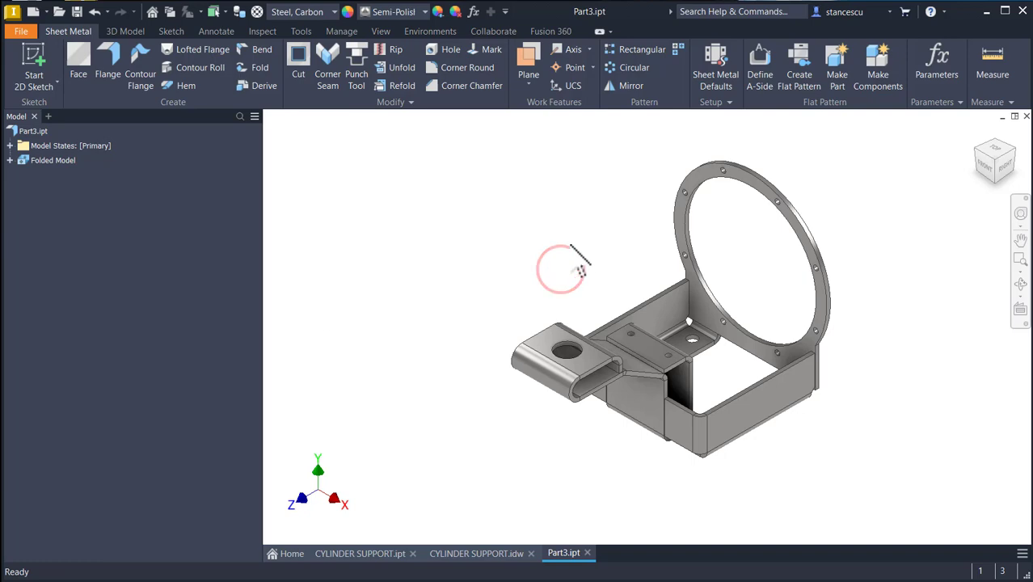
{"action": "middle_click_drag", "start_coordinate": [679, 327], "coordinate": [666, 455], "text": "shift"}
{"action": "scroll", "coordinate": [719, 385], "scroll_direction": "up", "scroll_amount": 3}
{"action": "key", "text": "F6"}
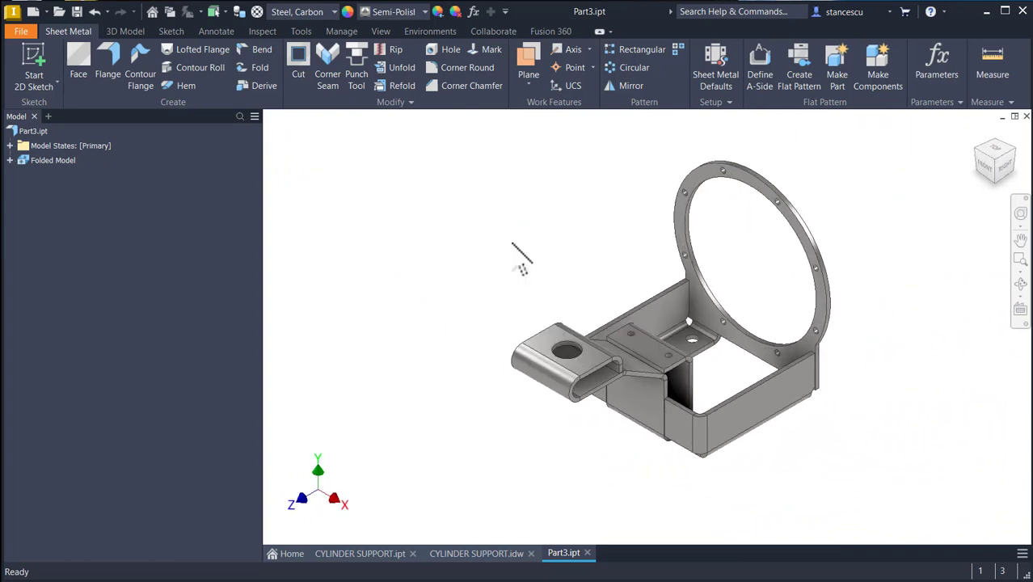